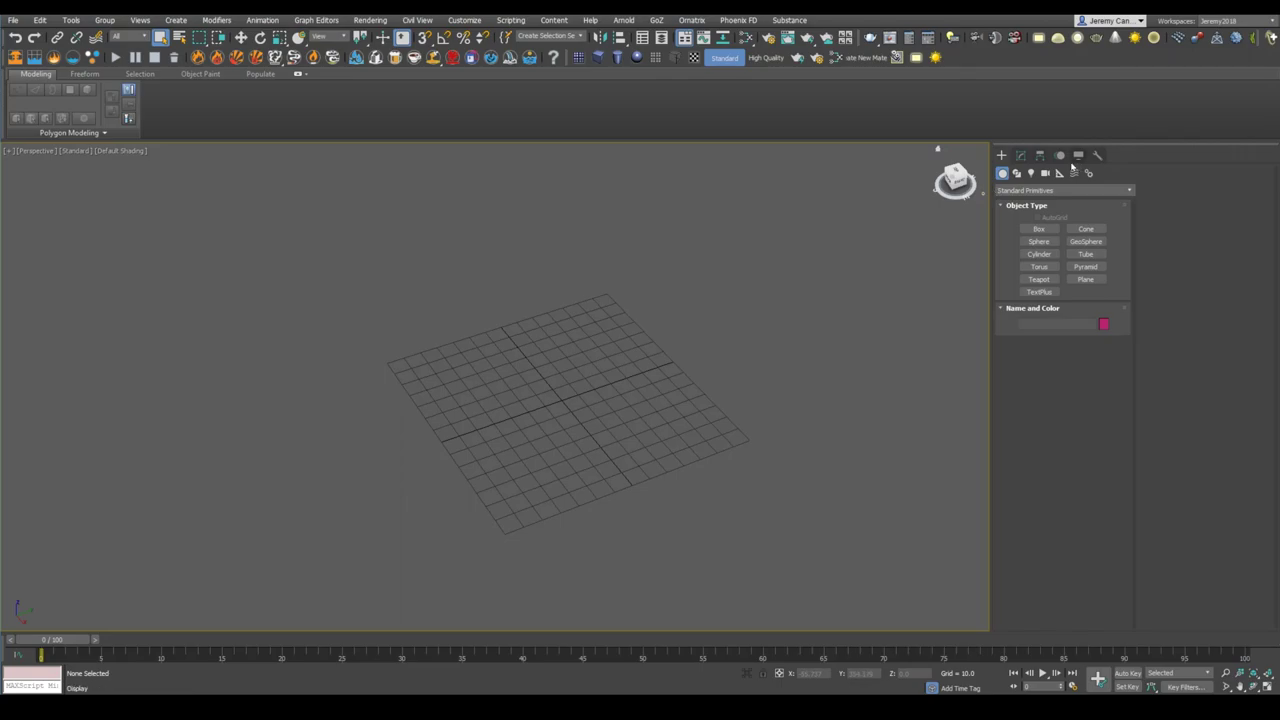
Step: Draw a curved Line spline winding across the grid and extending past its far side
click(1019, 173)
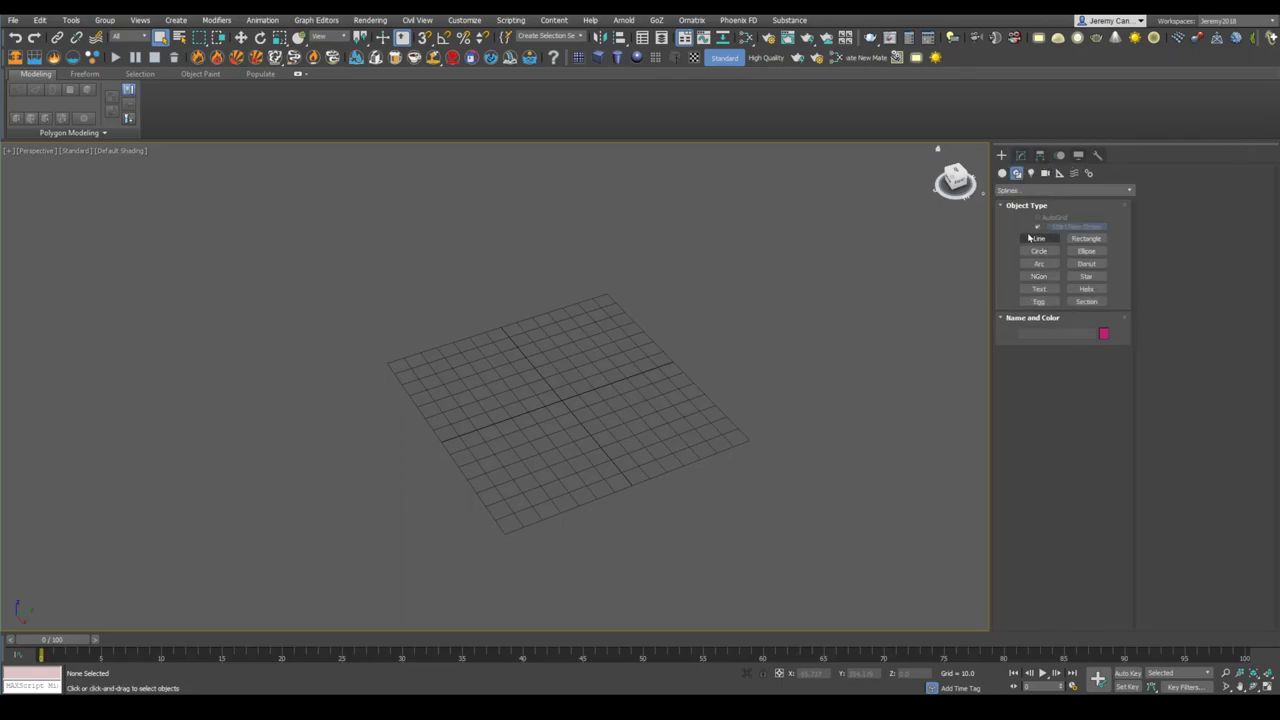
click(1039, 238)
click(437, 375)
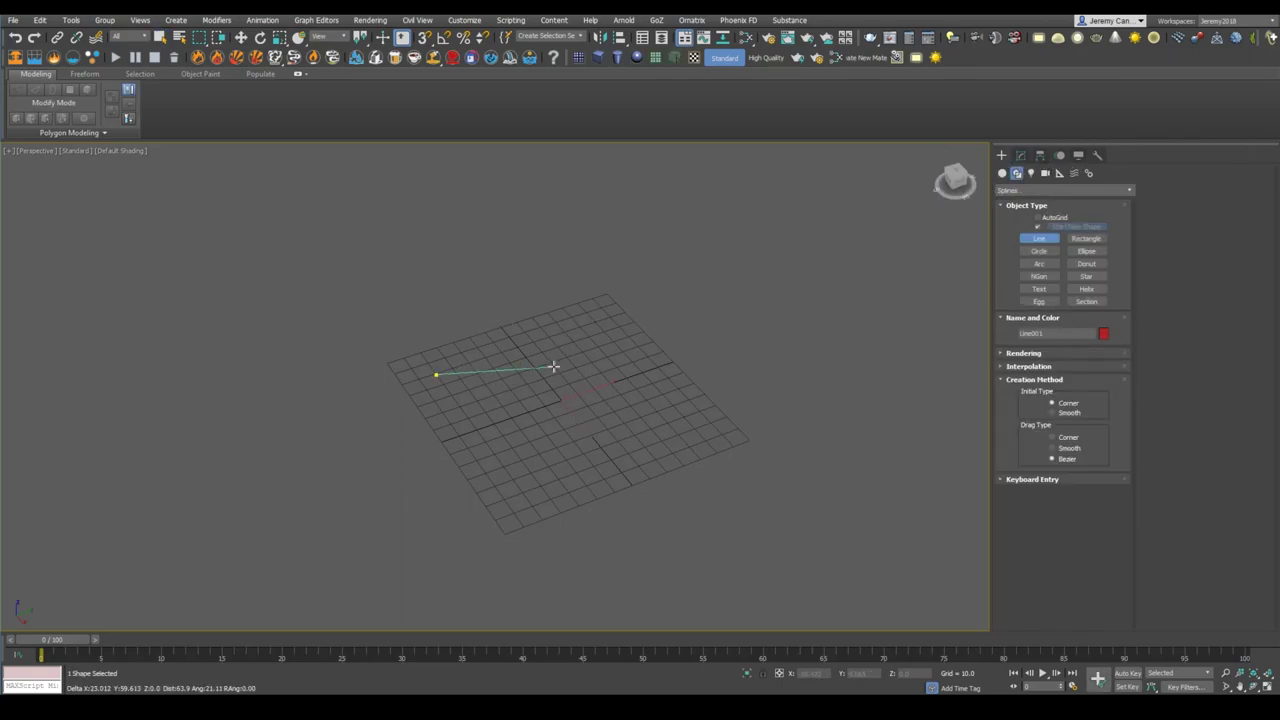
drag(556, 366, 640, 321)
drag(696, 307, 734, 303)
click(831, 385)
right_click(831, 383)
Step: Draw a second, shorter curved Line spline alongside the first one
alt+middle_drag(786, 351, 692, 374)
click(697, 377)
drag(749, 427, 735, 440)
alt+middle_drag(735, 440, 702, 458)
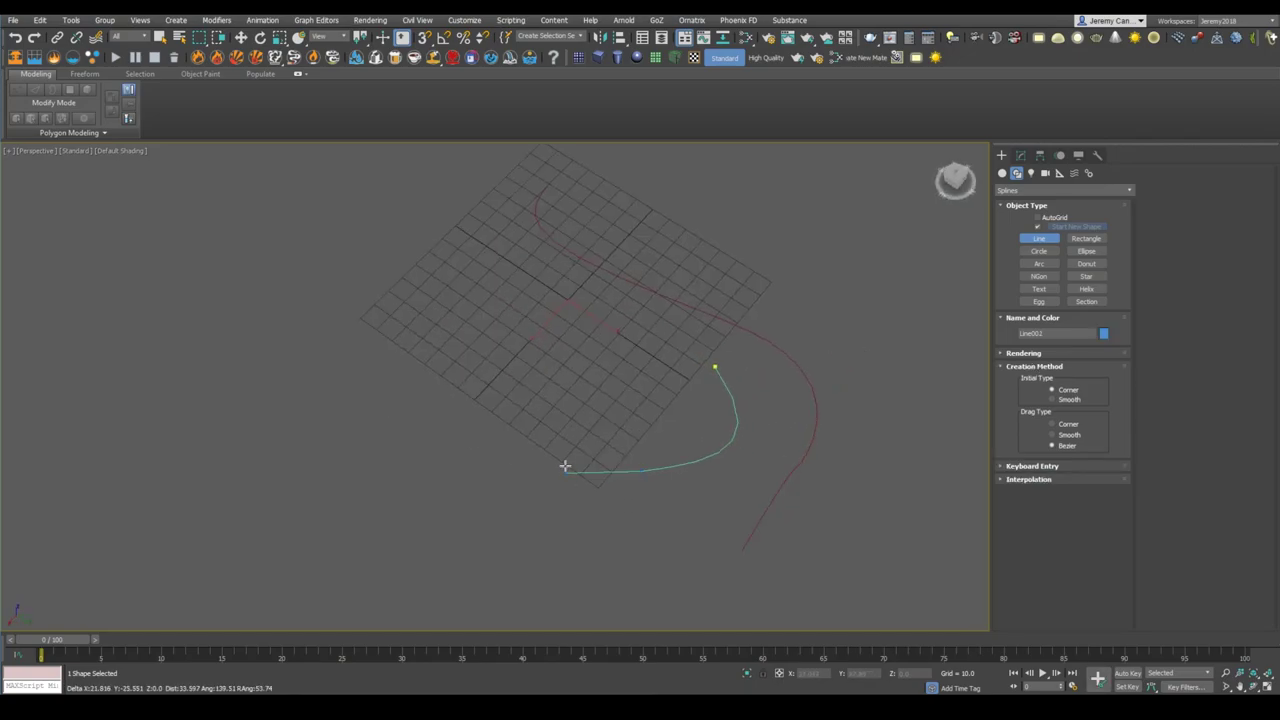
scroll(466, 371, down, 10)
mouse_move(466, 371)
alt+middle_down()
mouse_move(709, 366)
mouse_move(644, 375)
alt+middle_up()
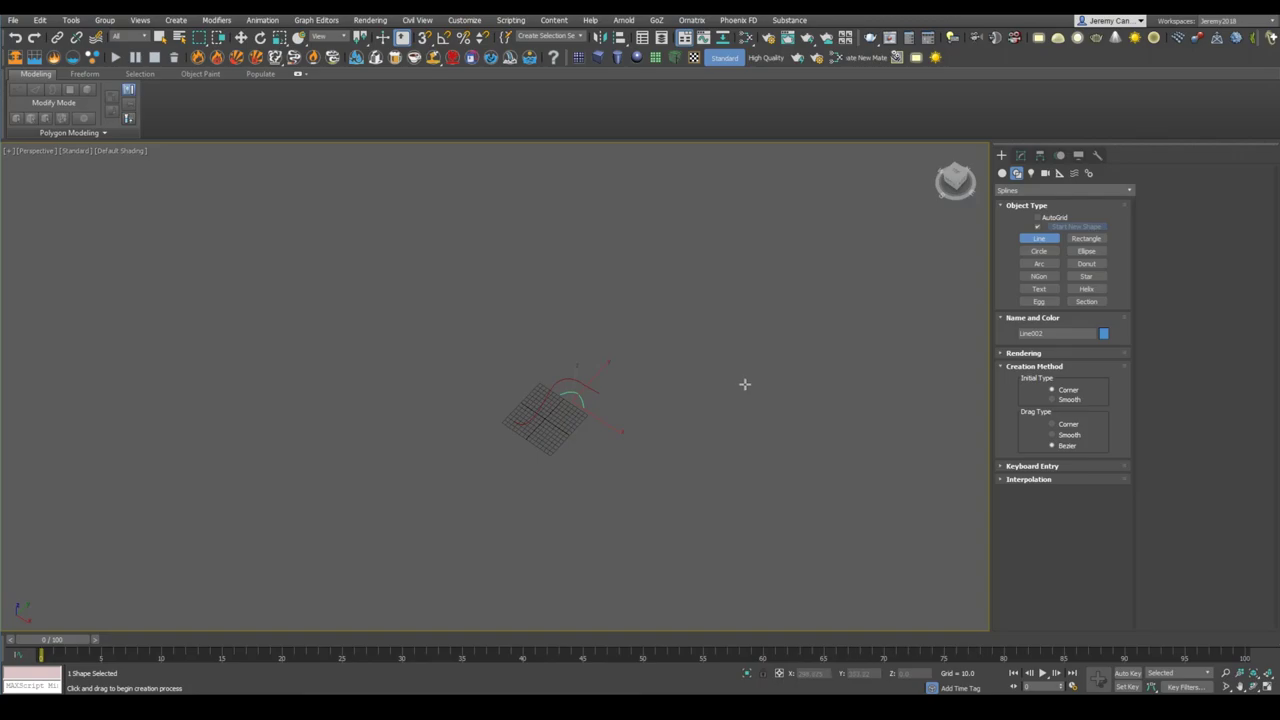
scroll(654, 389, up, 5)
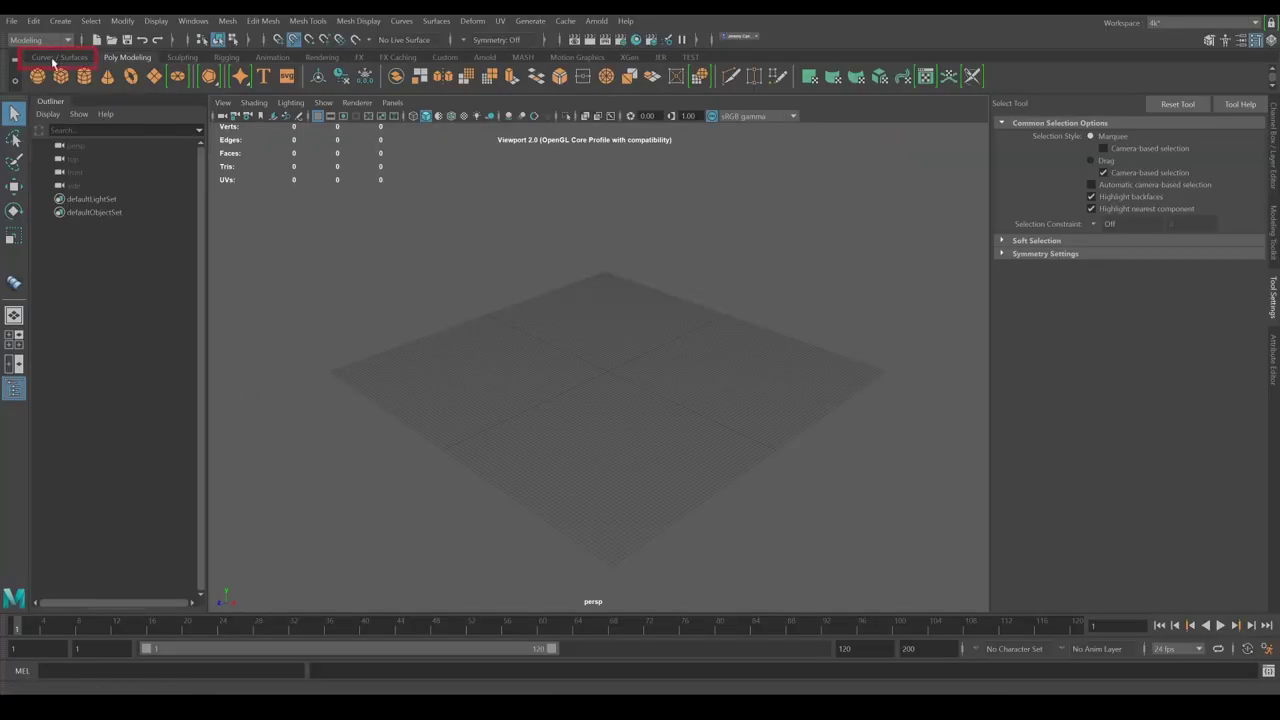
Step: In Maya, draw an S-shaped four-point cubic curve across the grid with the EP Curve tool
click(54, 58)
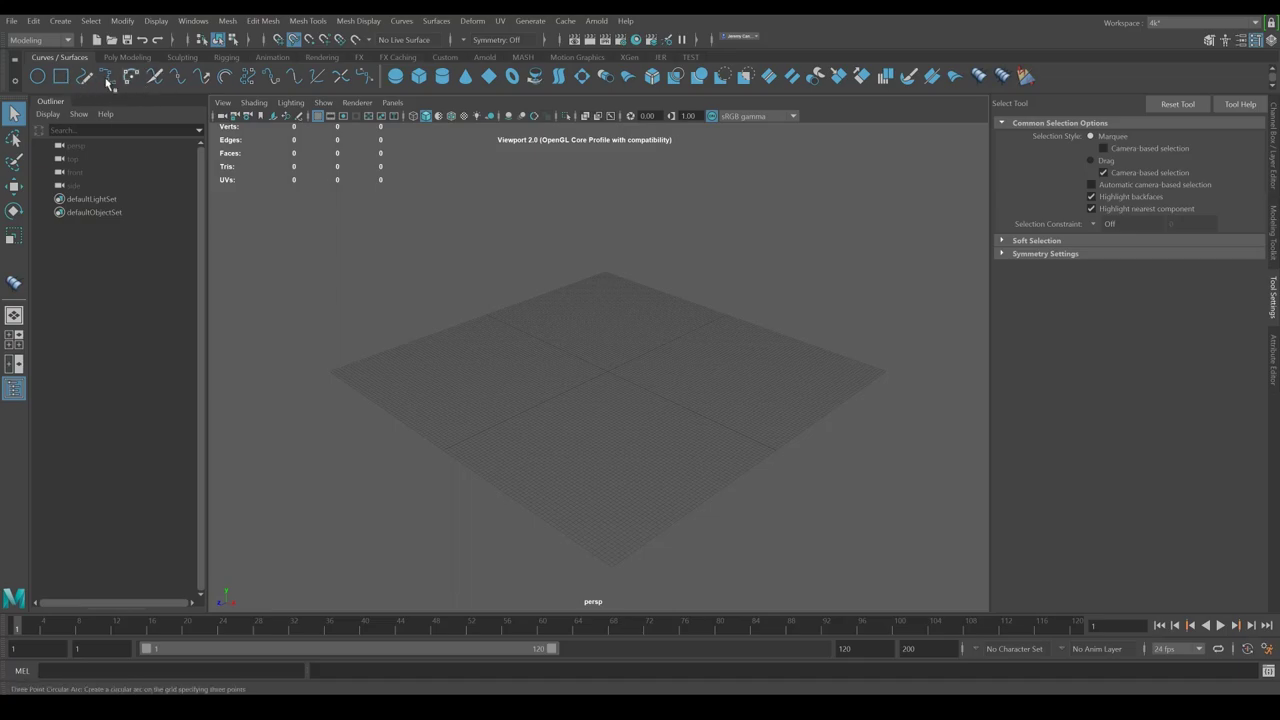
click(107, 78)
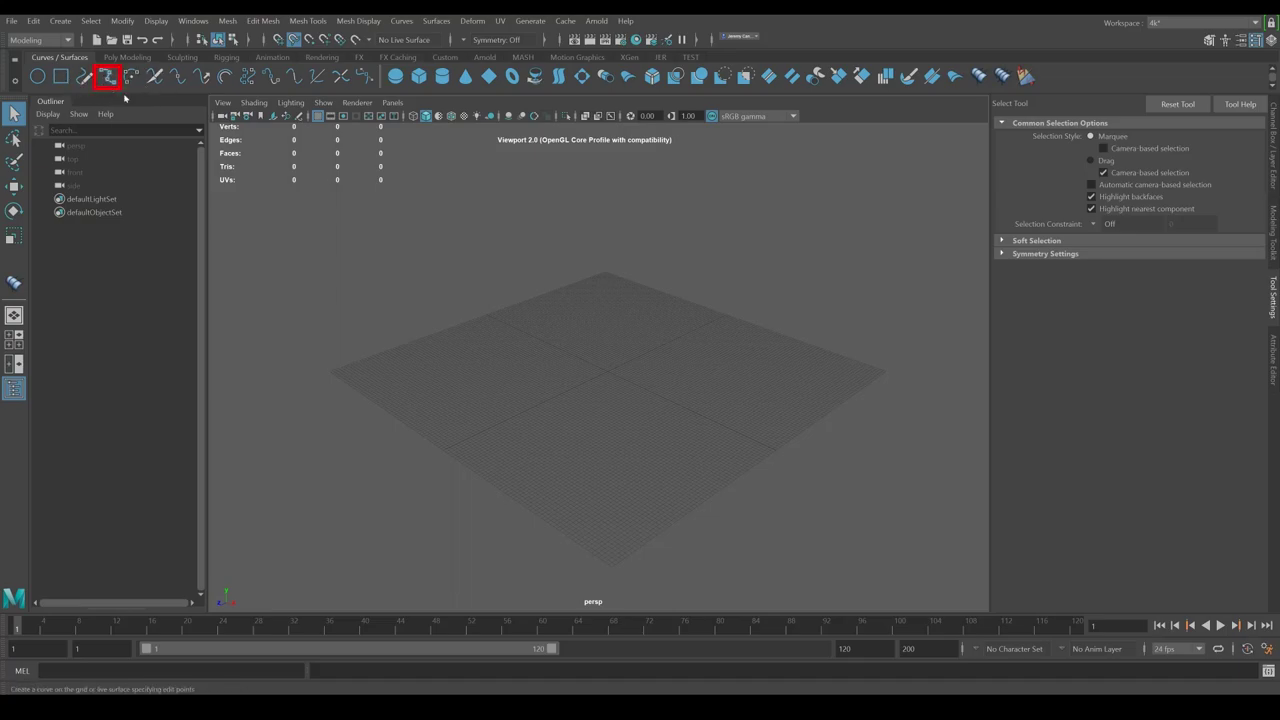
click(408, 403)
click(551, 367)
click(600, 289)
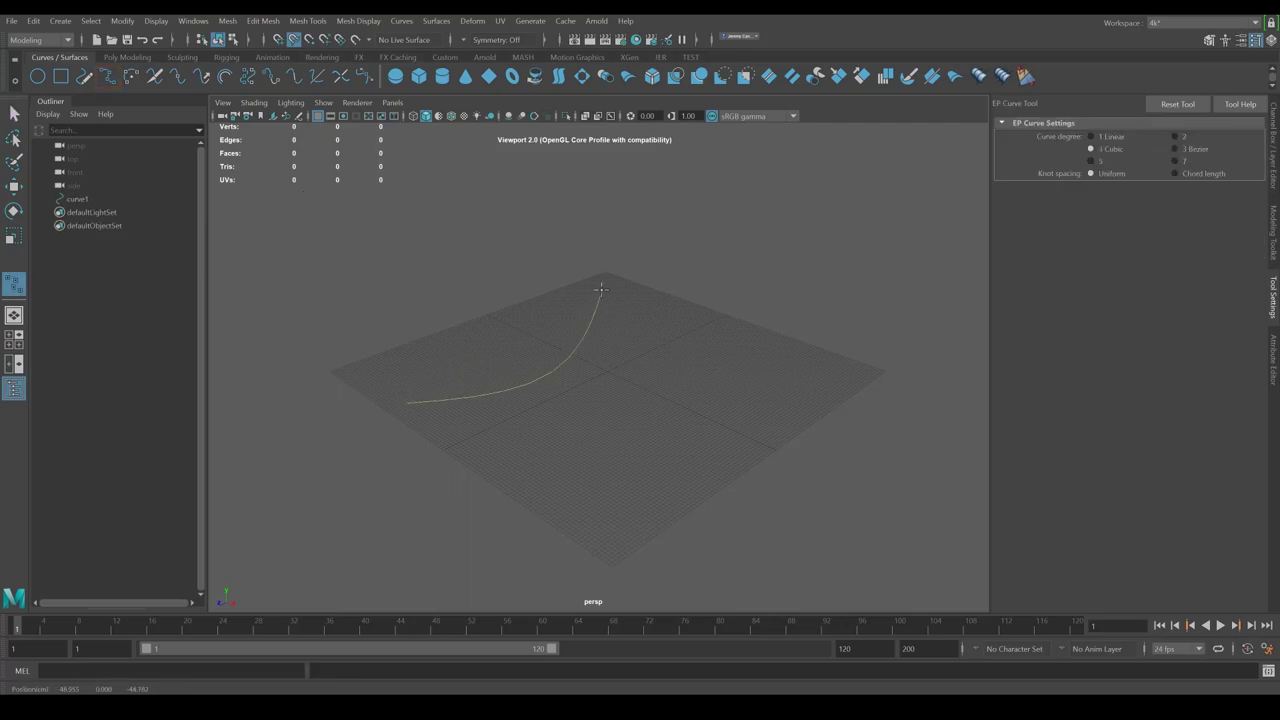
click(683, 290)
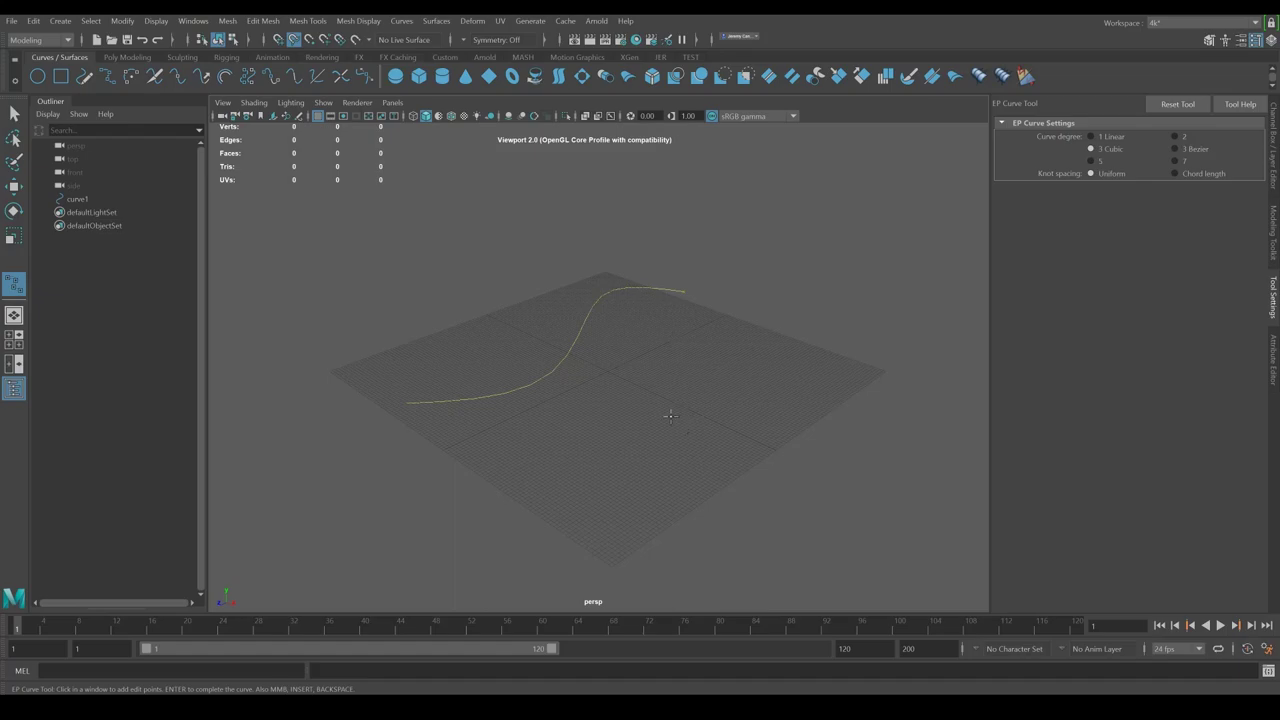
key(q)
Step: Draw a second S-shaped EP curve roughly parallel to the first, nearer the front of the grid
alt+drag(638, 449, 587, 481)
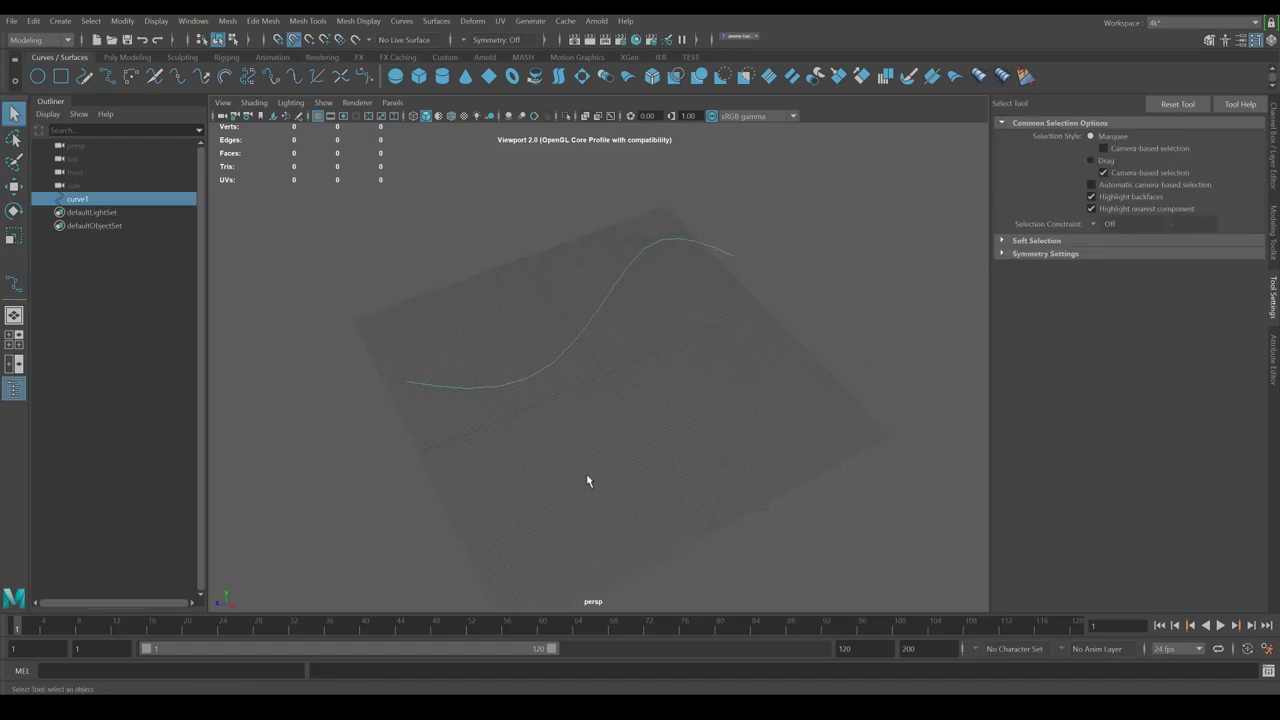
click(108, 78)
click(453, 499)
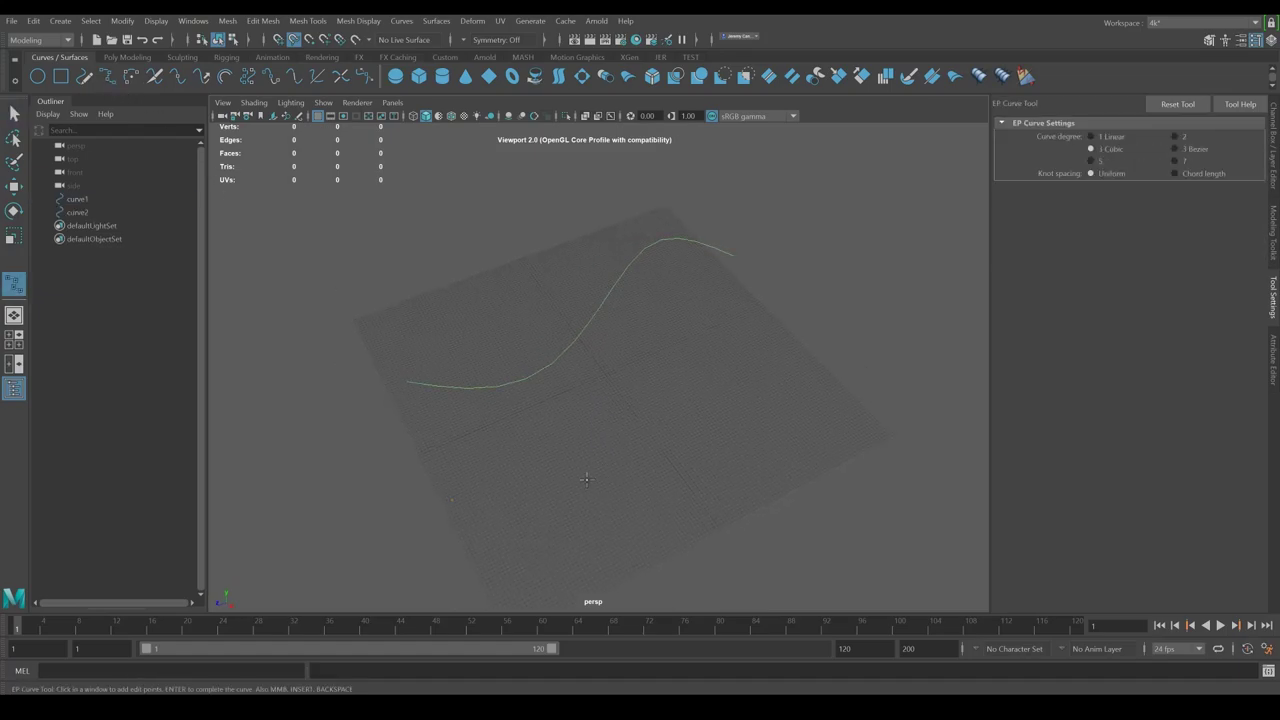
click(630, 439)
click(670, 378)
click(730, 324)
key(q)
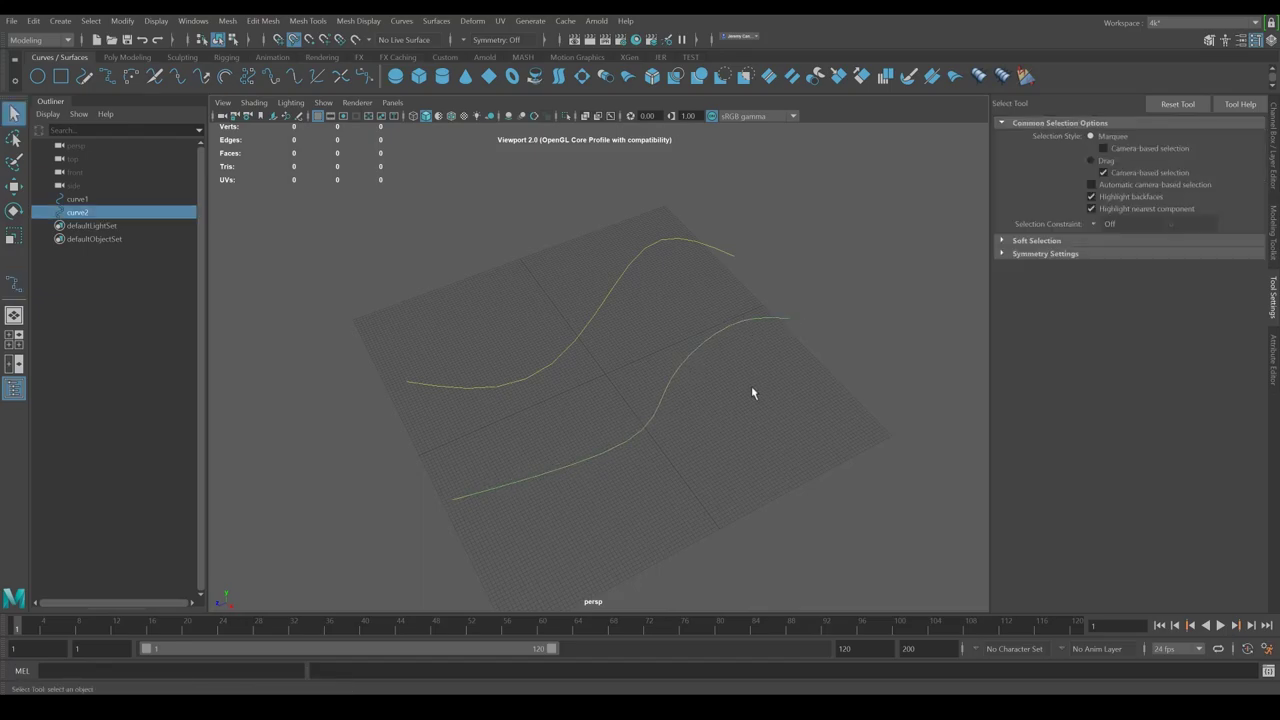
Step: Raise the control vertices at the middle bend of the front curve vertically, and return to object selection
alt+drag(679, 404, 676, 347)
right_click(704, 412)
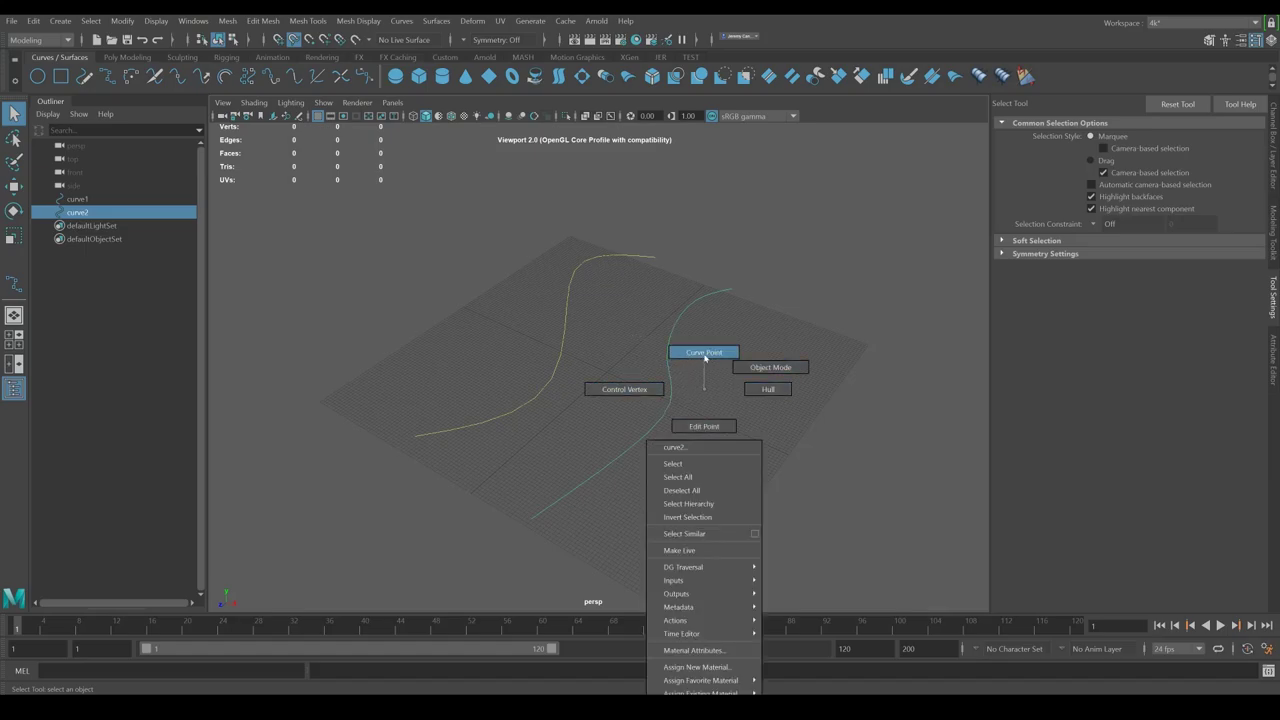
click(658, 390)
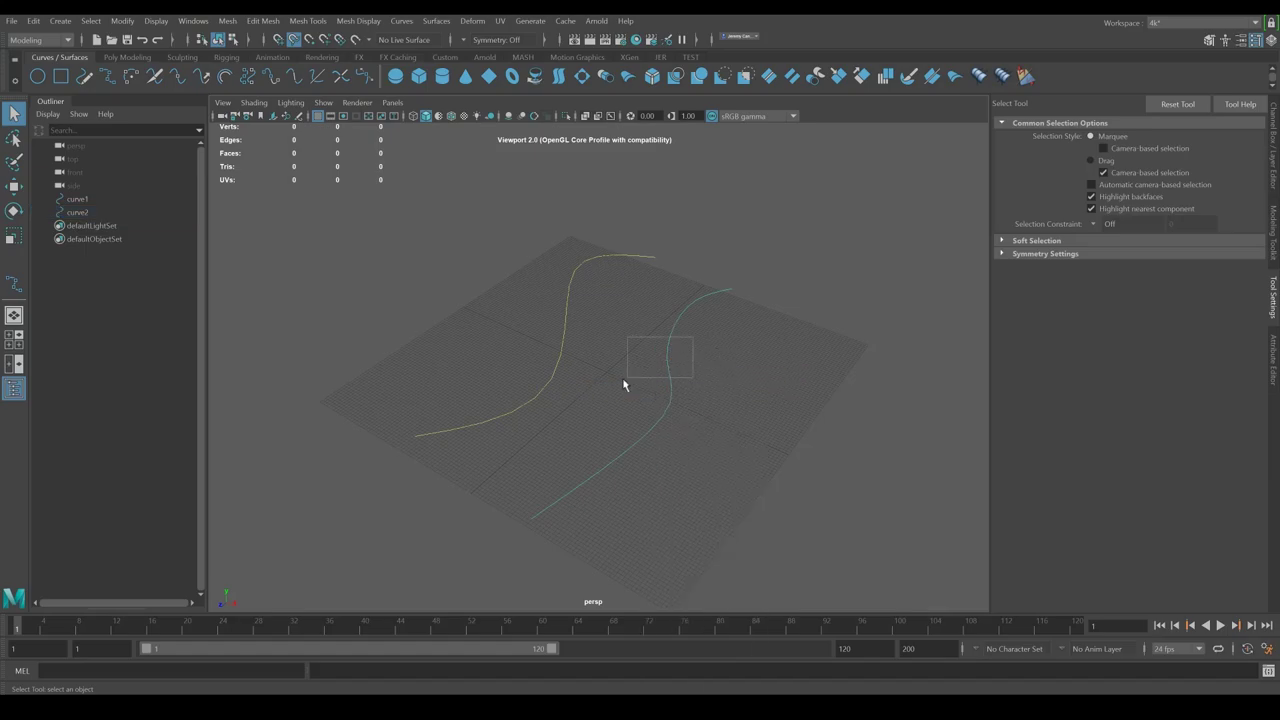
drag(624, 381, 624, 384)
alt+drag(708, 384, 587, 352)
key(w)
drag(639, 314, 642, 254)
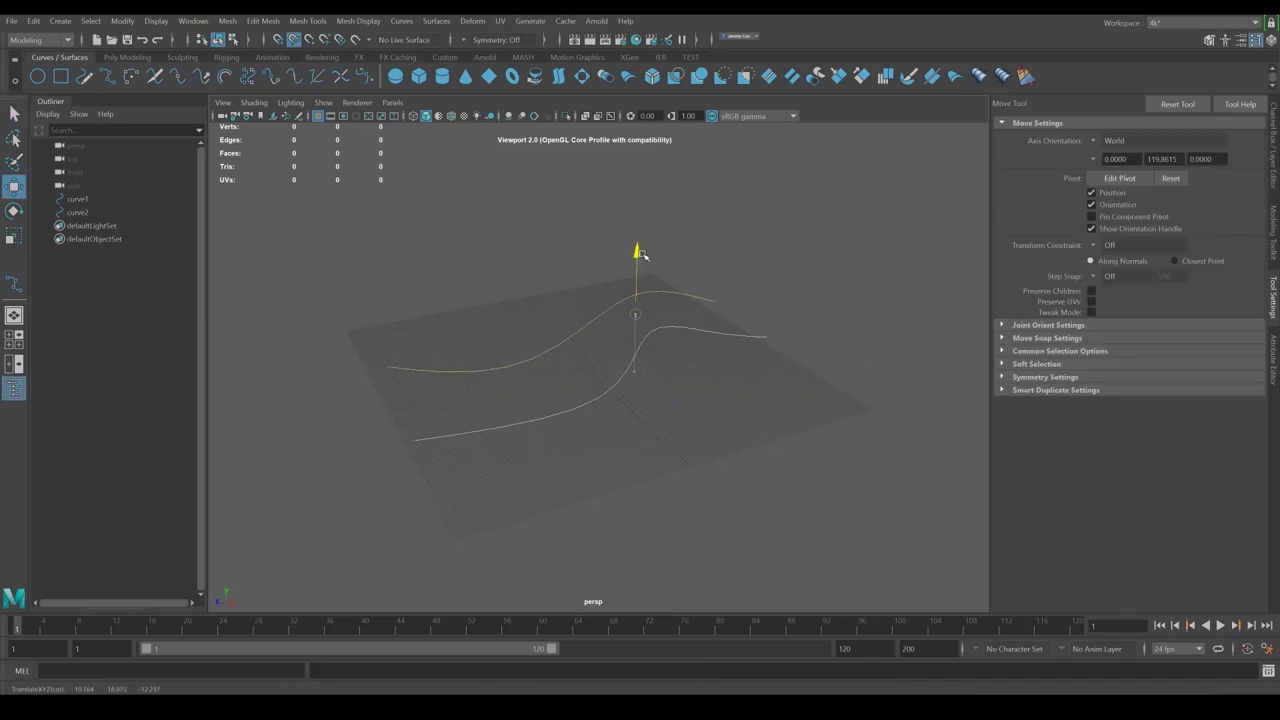
alt+drag(733, 349, 636, 363)
right_drag(649, 342, 688, 323)
alt+drag(706, 323, 640, 360)
key(F8)
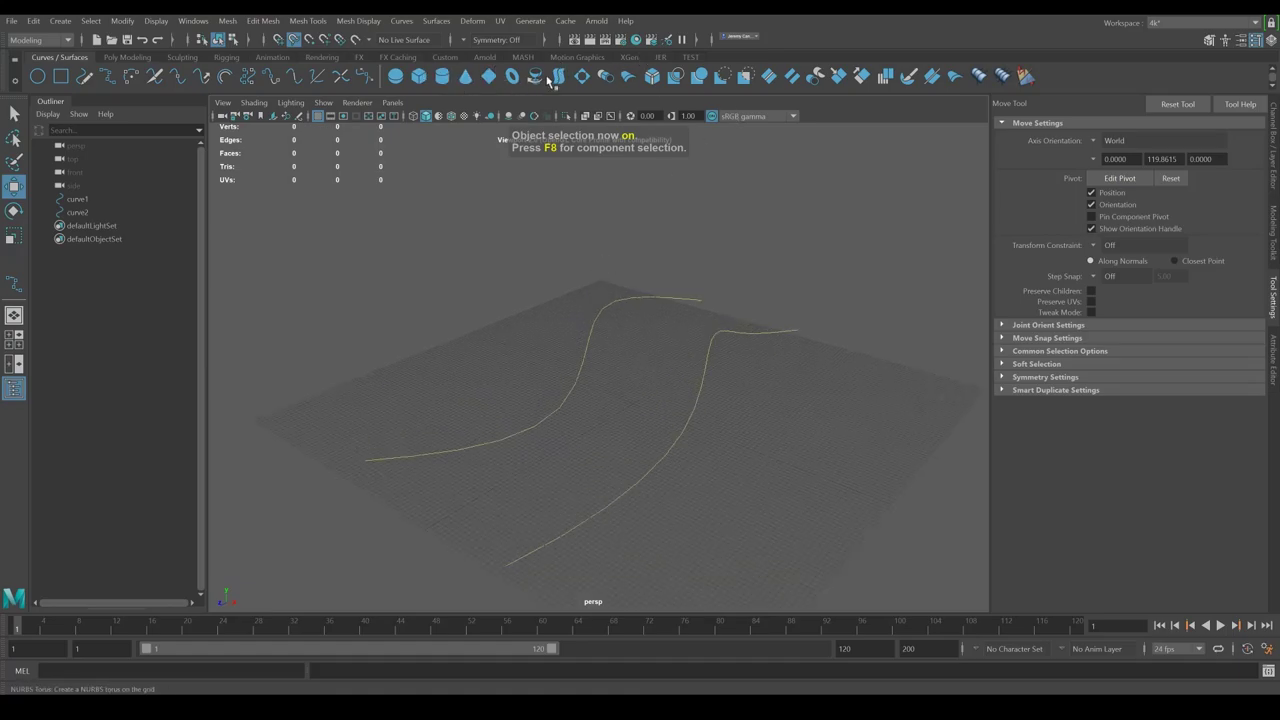
Step: Loft a surface from the rear curve to the front curve
alt+drag(645, 312, 536, 414)
click(540, 408)
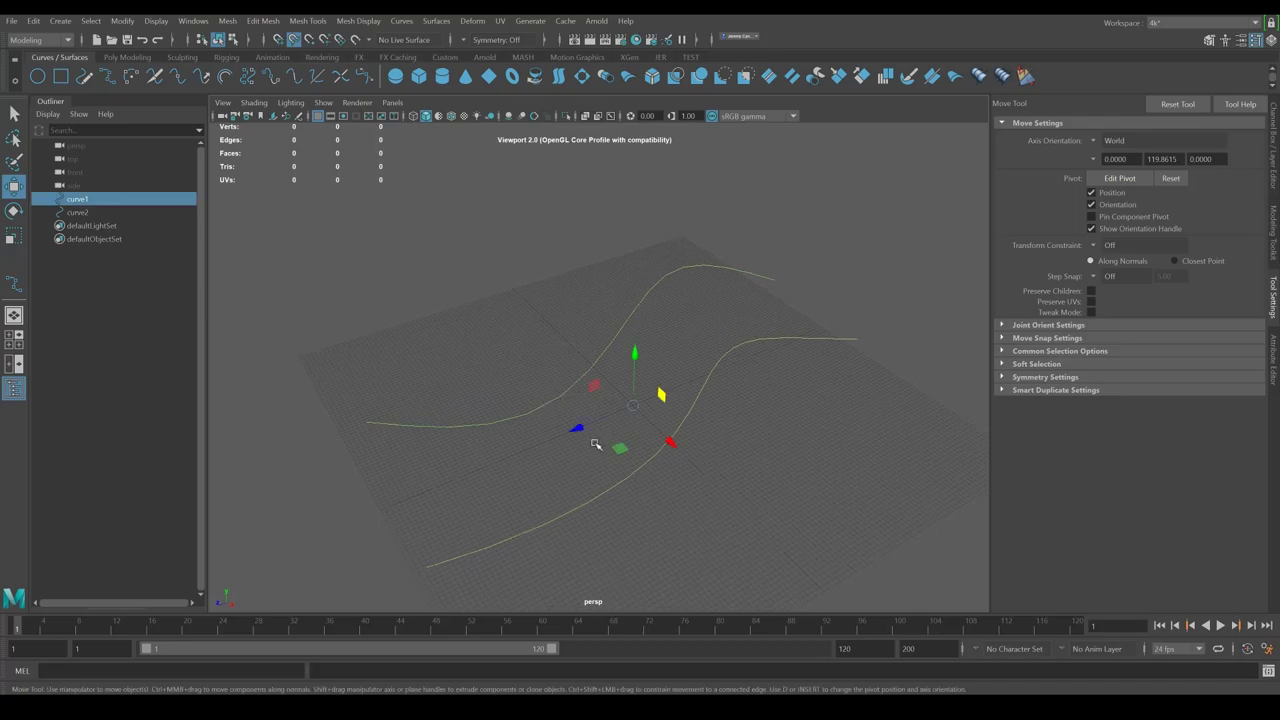
shift+click(701, 403)
alt+drag(751, 423, 647, 351)
click(558, 76)
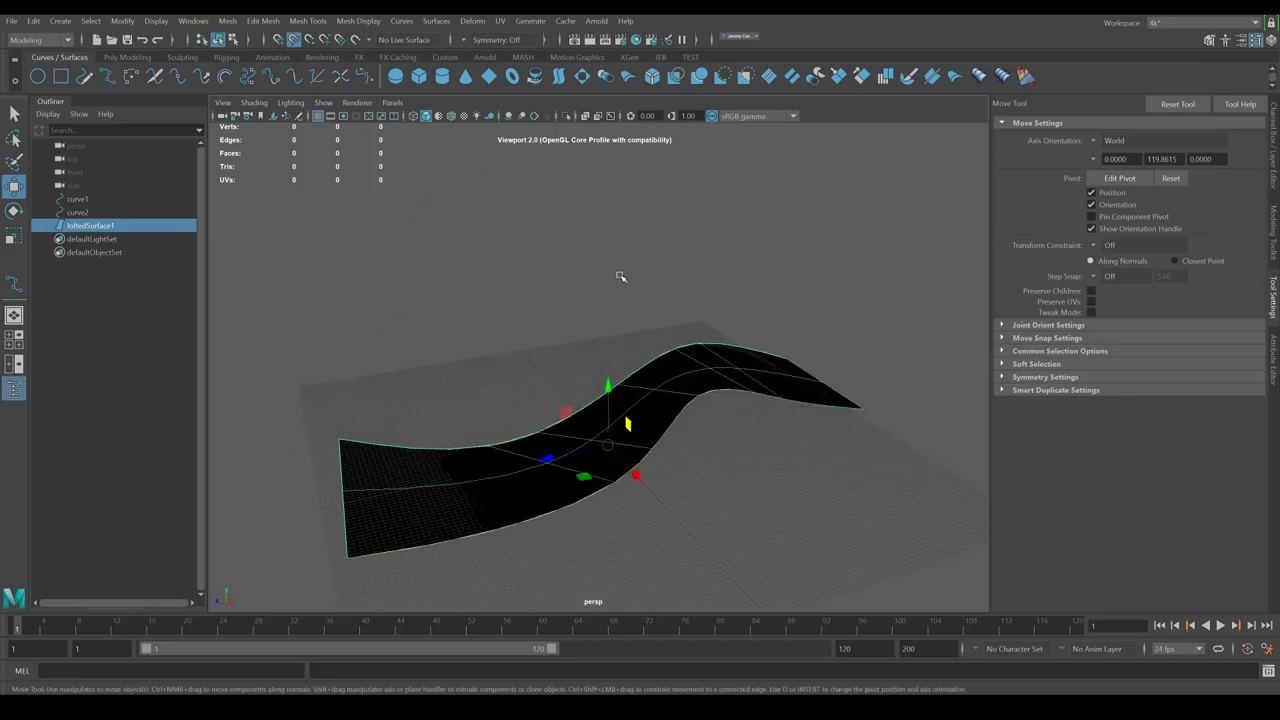
Step: Reverse the surface direction of the lofted surface and deselect it
alt+drag(620, 277, 597, 186)
click(436, 21)
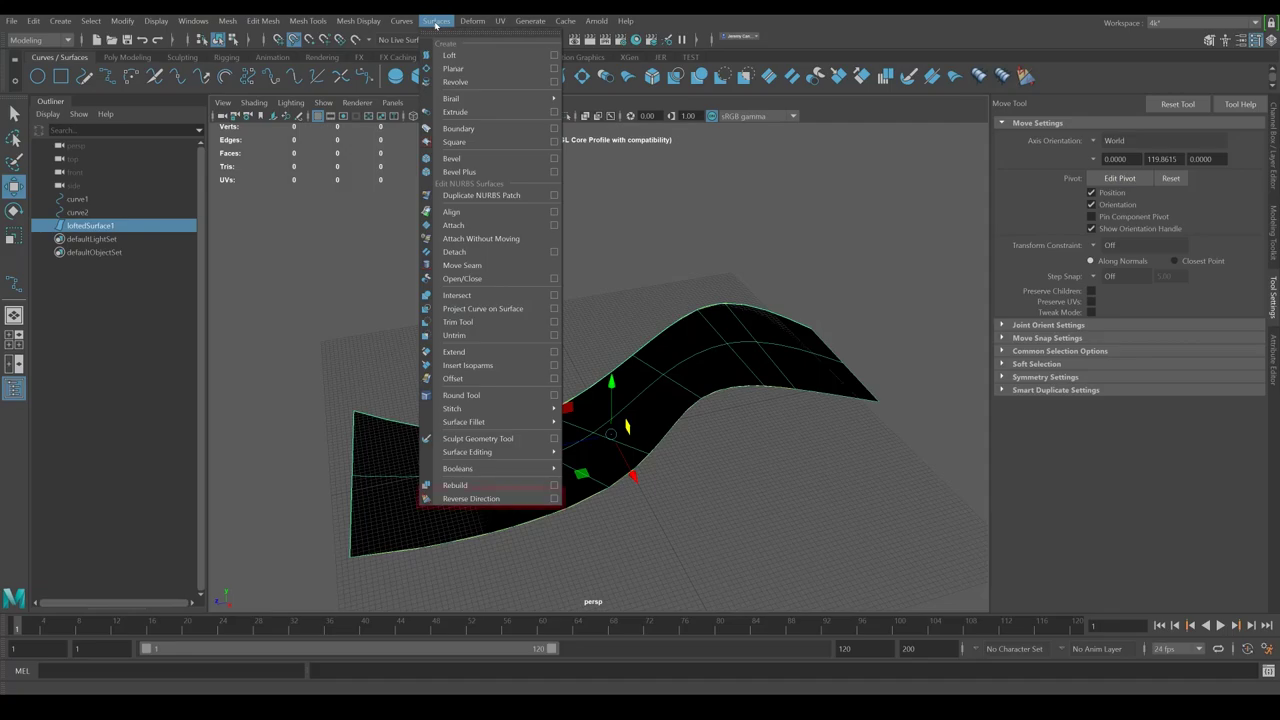
click(505, 498)
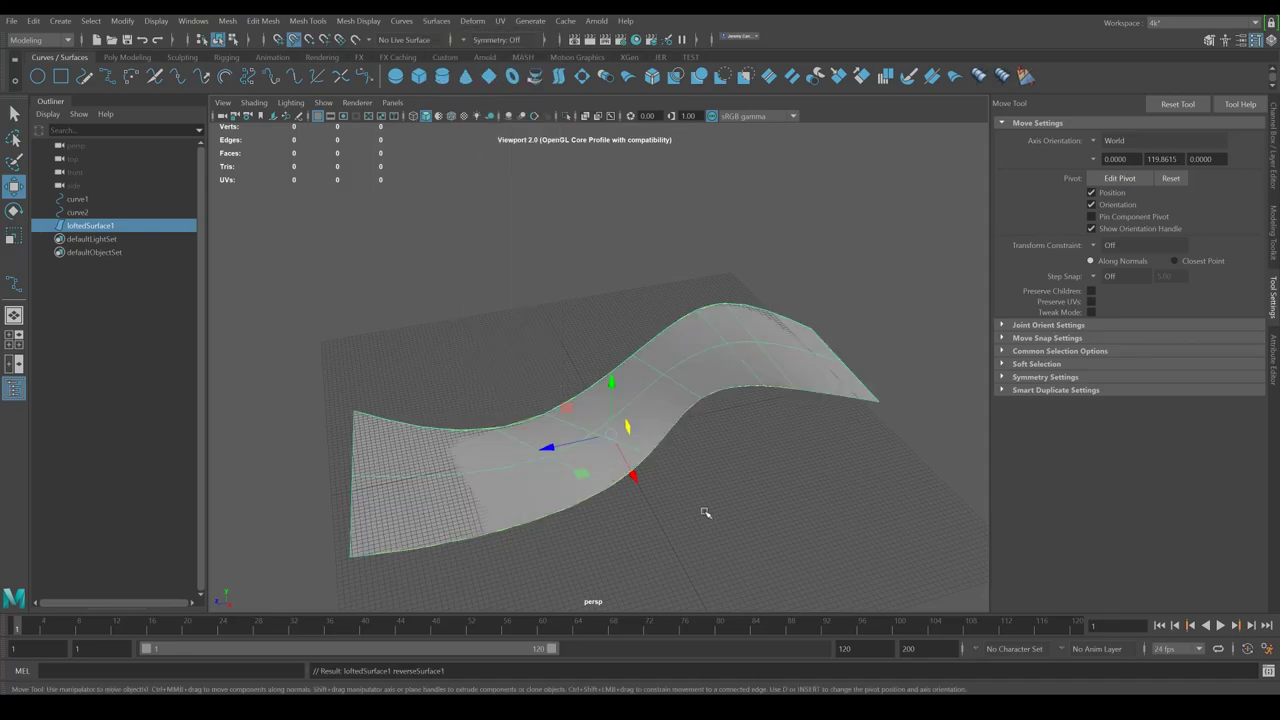
click(794, 476)
alt+drag(794, 476, 669, 417)
Step: Delete the lofted surface and both of its source curves
click(669, 417)
click(669, 417)
key(Delete)
drag(583, 346, 637, 432)
key(Delete)
drag(701, 366, 742, 457)
key(Delete)
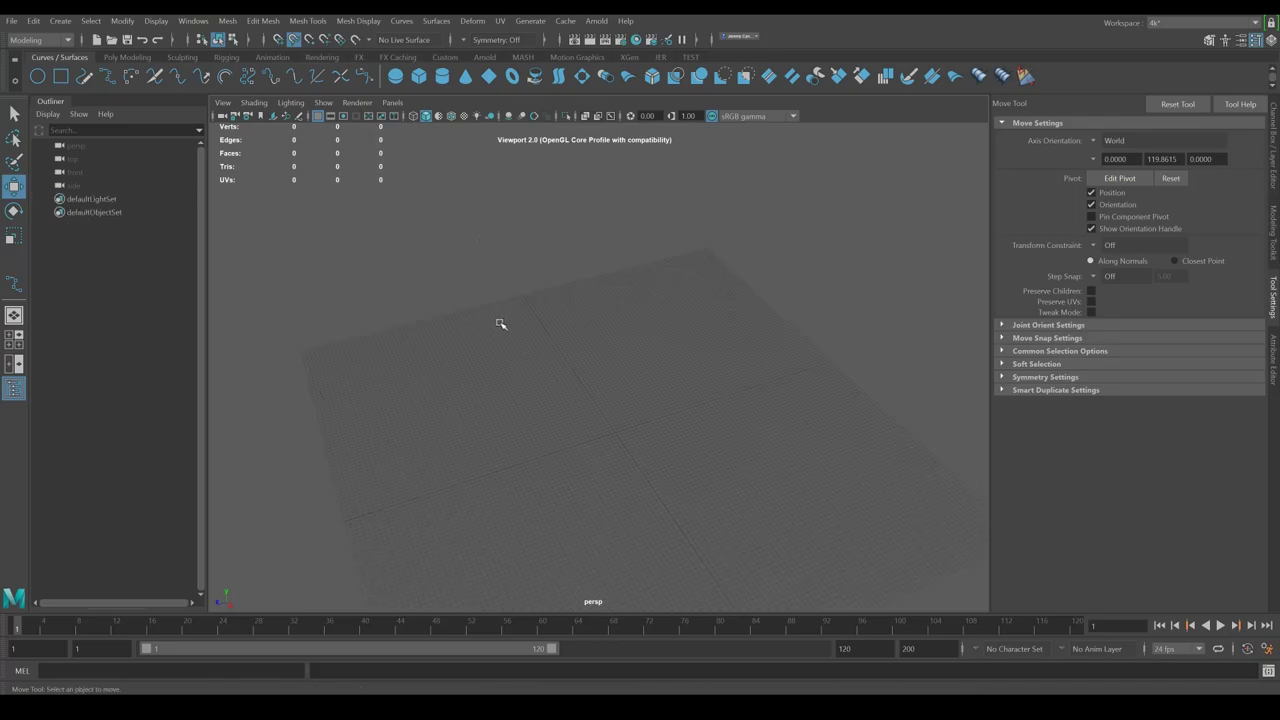
Step: Draw a new S-shaped EP curve across the empty grid and switch to the Move tool
click(106, 77)
click(410, 460)
click(612, 400)
drag(639, 380, 715, 295)
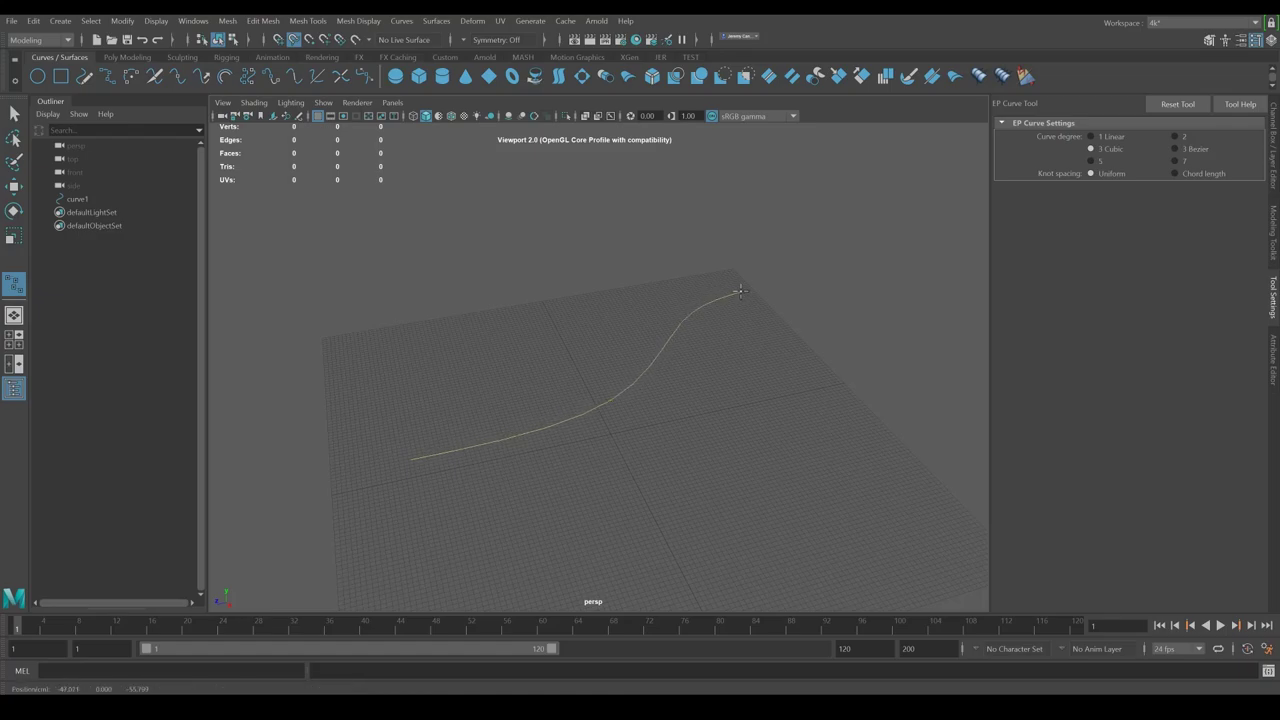
key(w)
alt+drag(647, 389, 708, 354)
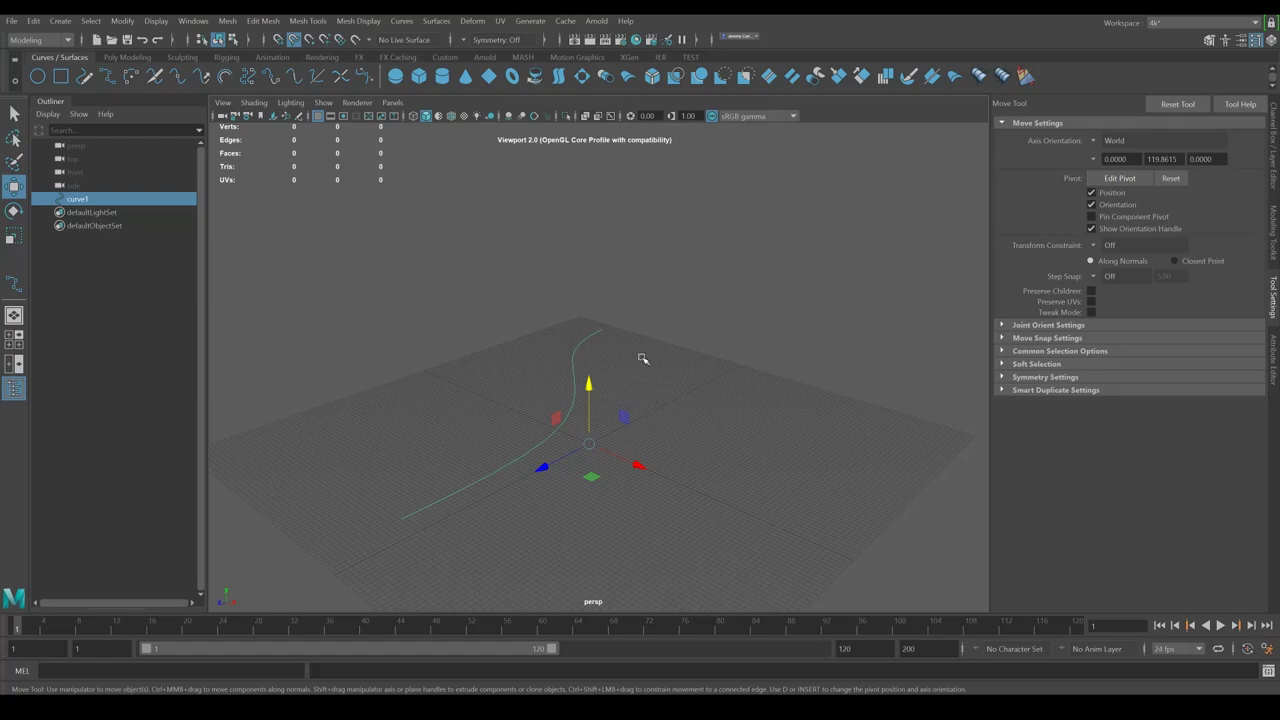
mouse_move(643, 358)
alt+mouse_down()
mouse_move(660, 372)
mouse_move(642, 353)
alt+mouse_up()
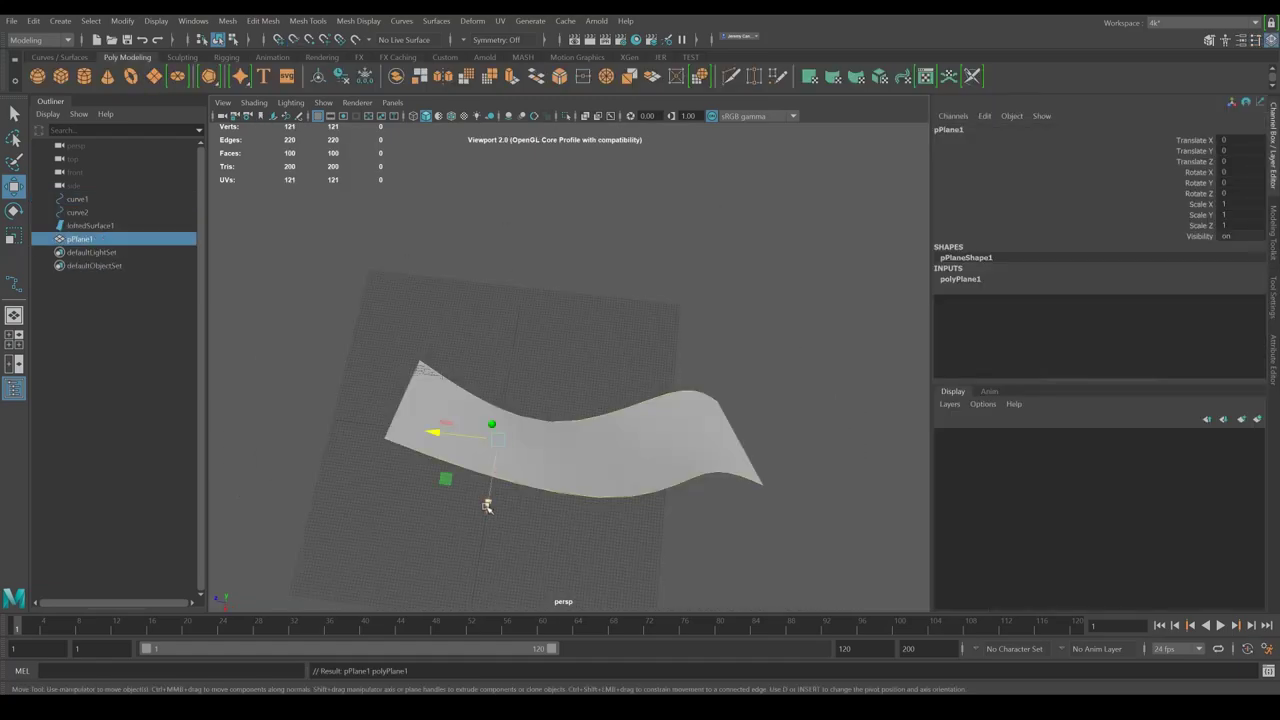
Step: Move the polygon plane clear of the lofted surface to about X -42.6 and scale it uniformly to about 52.7
drag(487, 506, 517, 397)
key(r)
drag(517, 331, 612, 320)
Step: Set the polygon plane's width and height subdivisions to 1
click(962, 279)
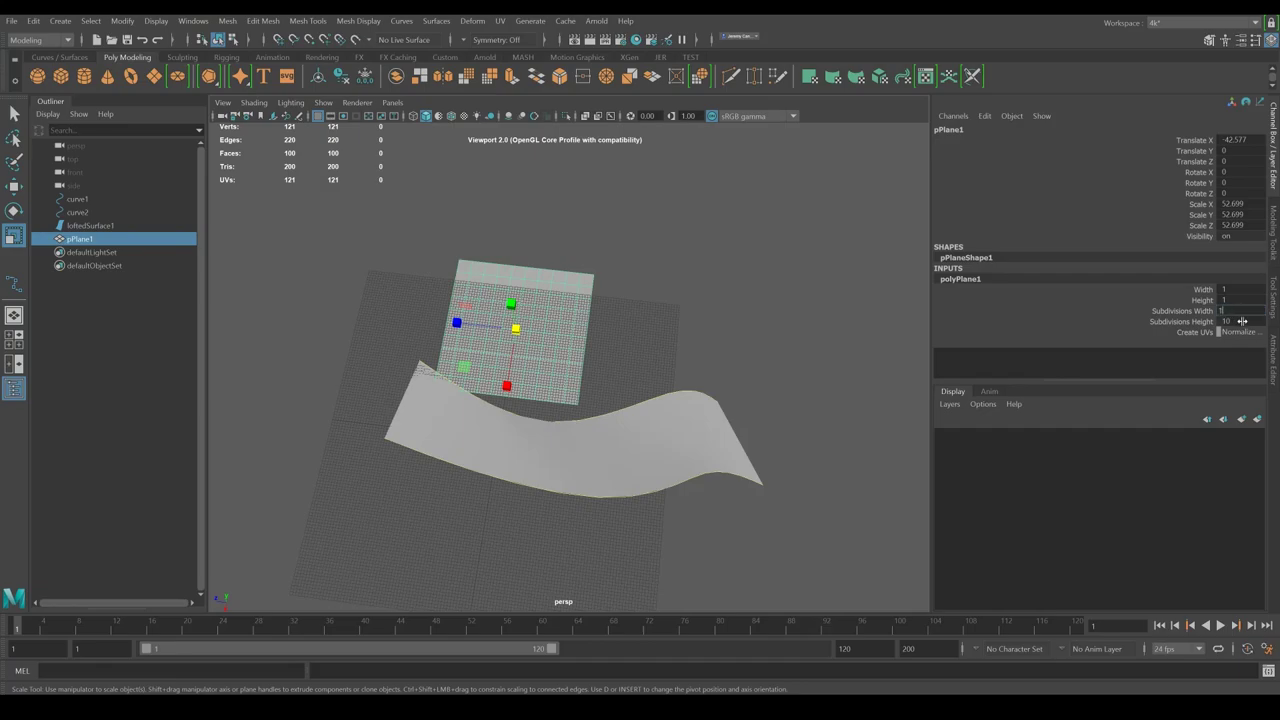
click(1241, 321)
click(842, 316)
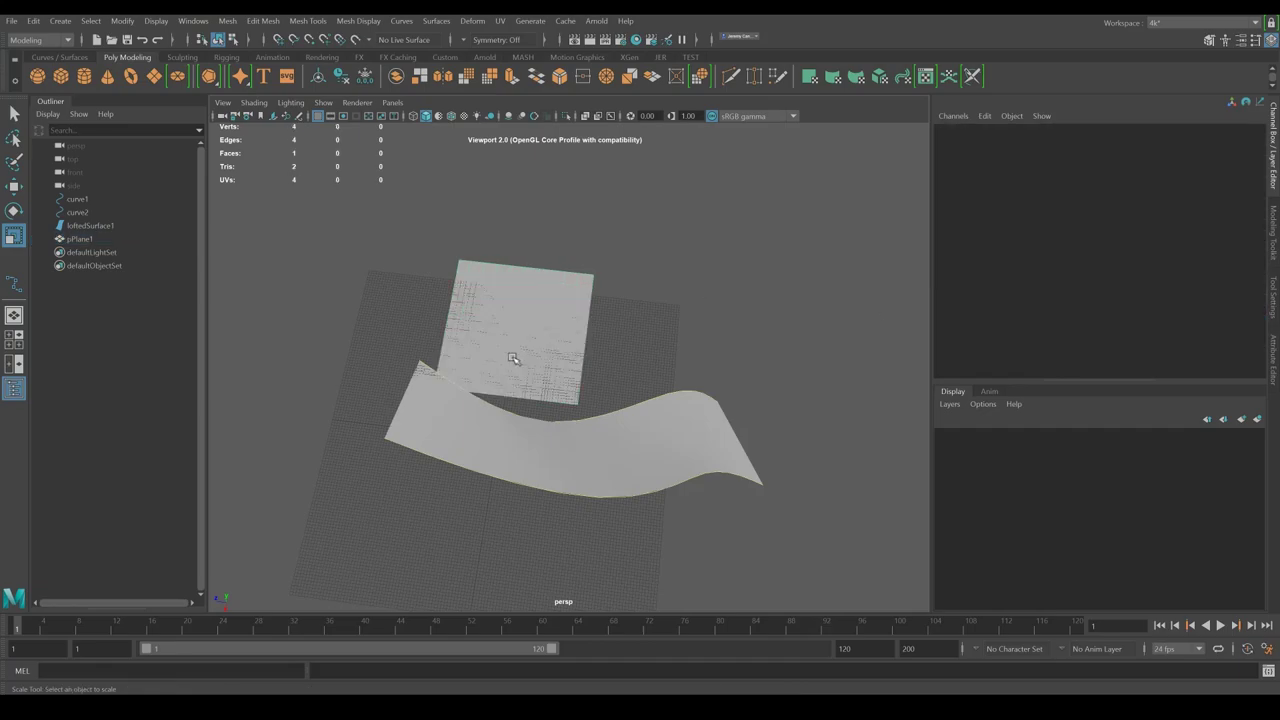
Step: Resize the polygon plane along one axis and extrude its end edge twice to form a bent strip beside the lofted surface
click(521, 363)
key(w)
key(r)
drag(507, 386, 700, 312)
key(F10)
click(586, 339)
key(w)
key(F8)
alt+drag(570, 440, 643, 413)
Step: Turn on smooth mesh preview for the polygon strip and return to object selection
key(F8)
click(562, 331)
key(3)
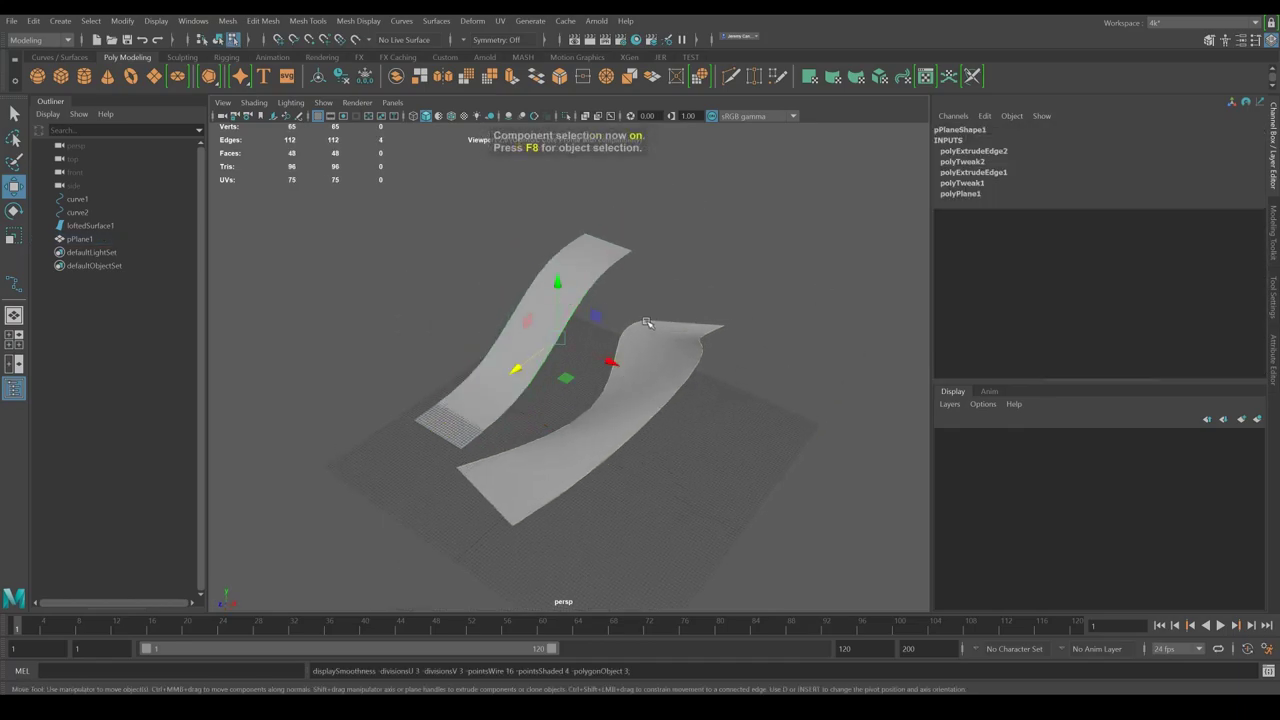
alt+drag(697, 300, 686, 380)
key(F8)
click(580, 346)
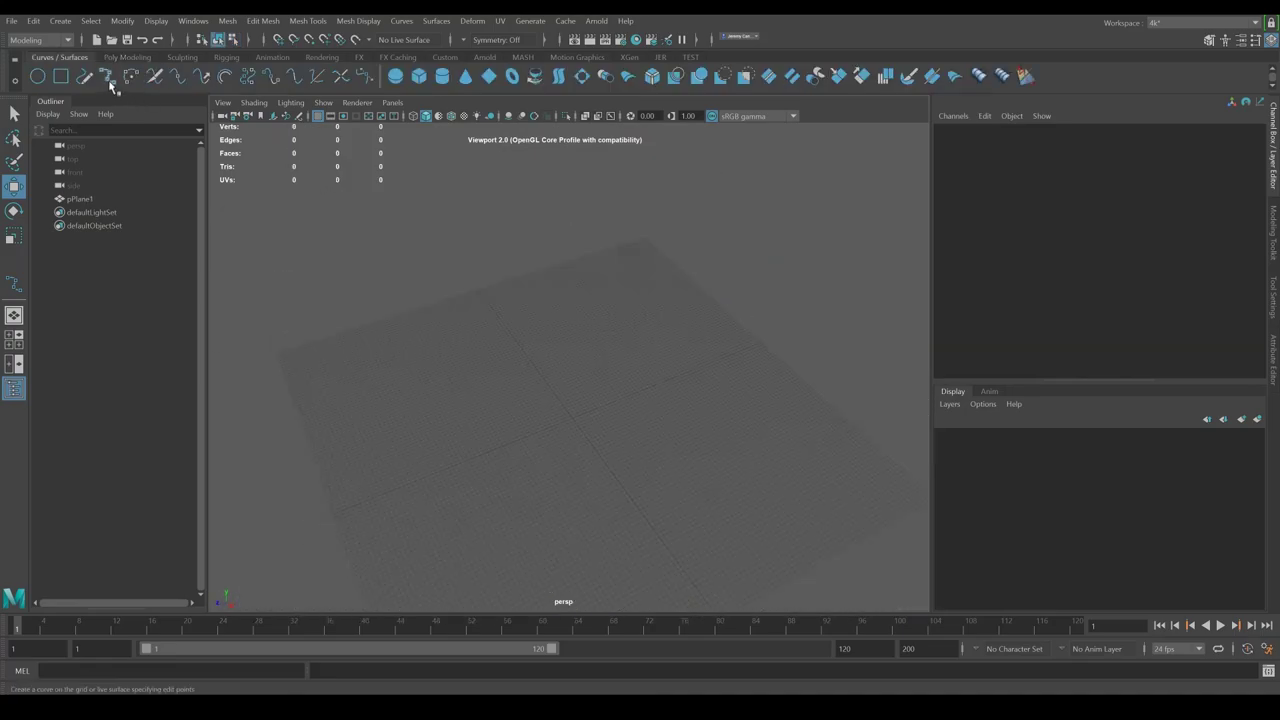
Step: Draw a gently S-shaped five-point curve across the rear half of the grid with the EP Curve tool
click(108, 76)
click(381, 417)
click(555, 393)
click(640, 345)
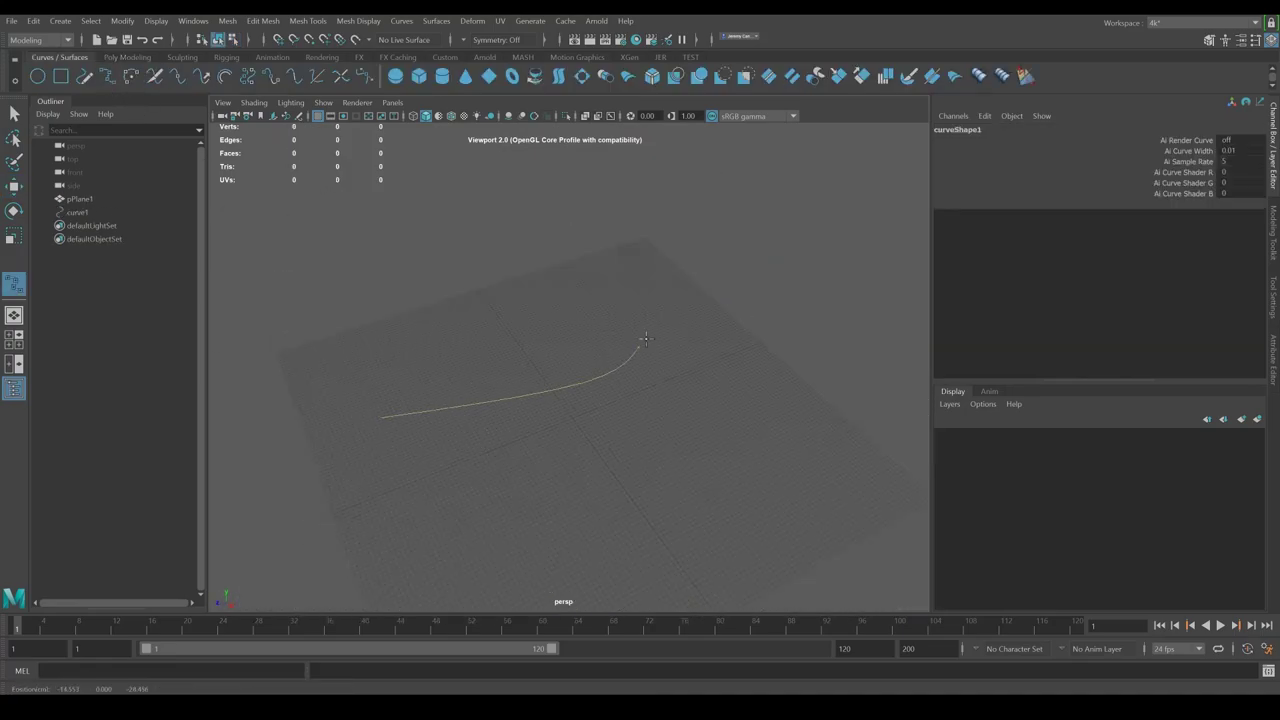
click(690, 309)
click(732, 297)
key(Return)
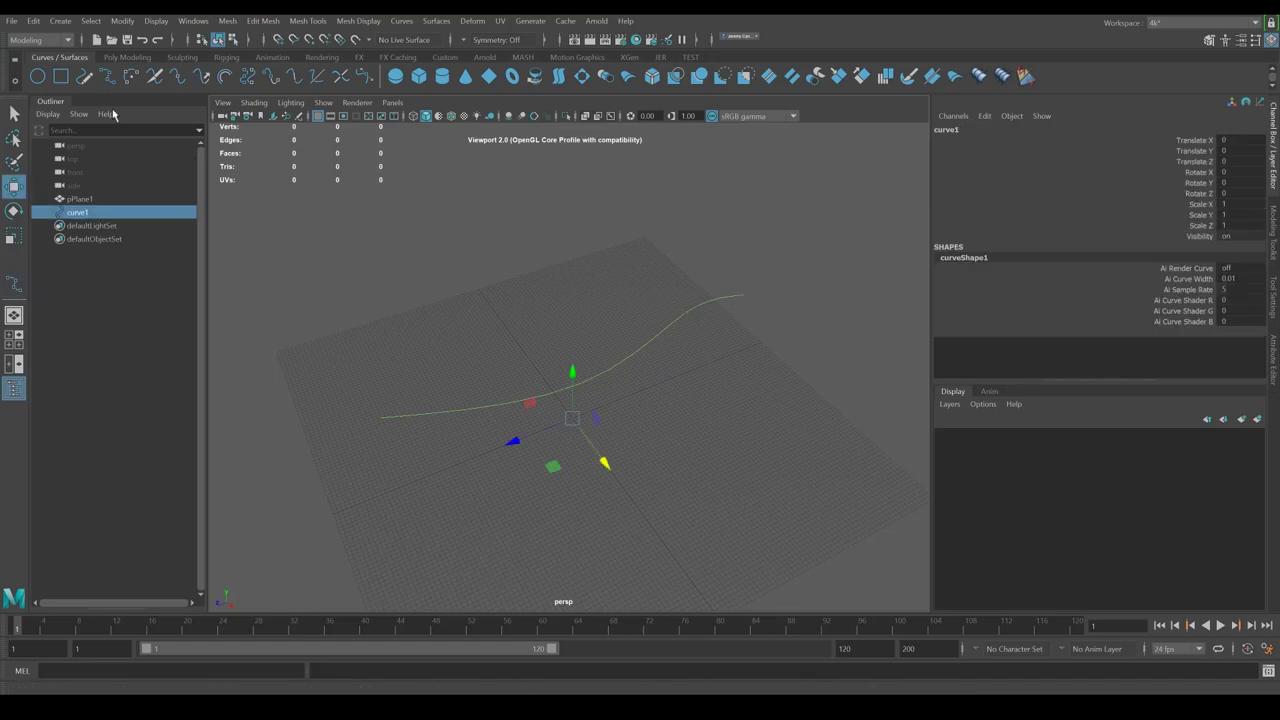
Step: Draw a second EP curve in front of the first, following it roughly in parallel
click(108, 76)
click(405, 498)
click(565, 488)
drag(565, 488, 601, 461)
click(698, 404)
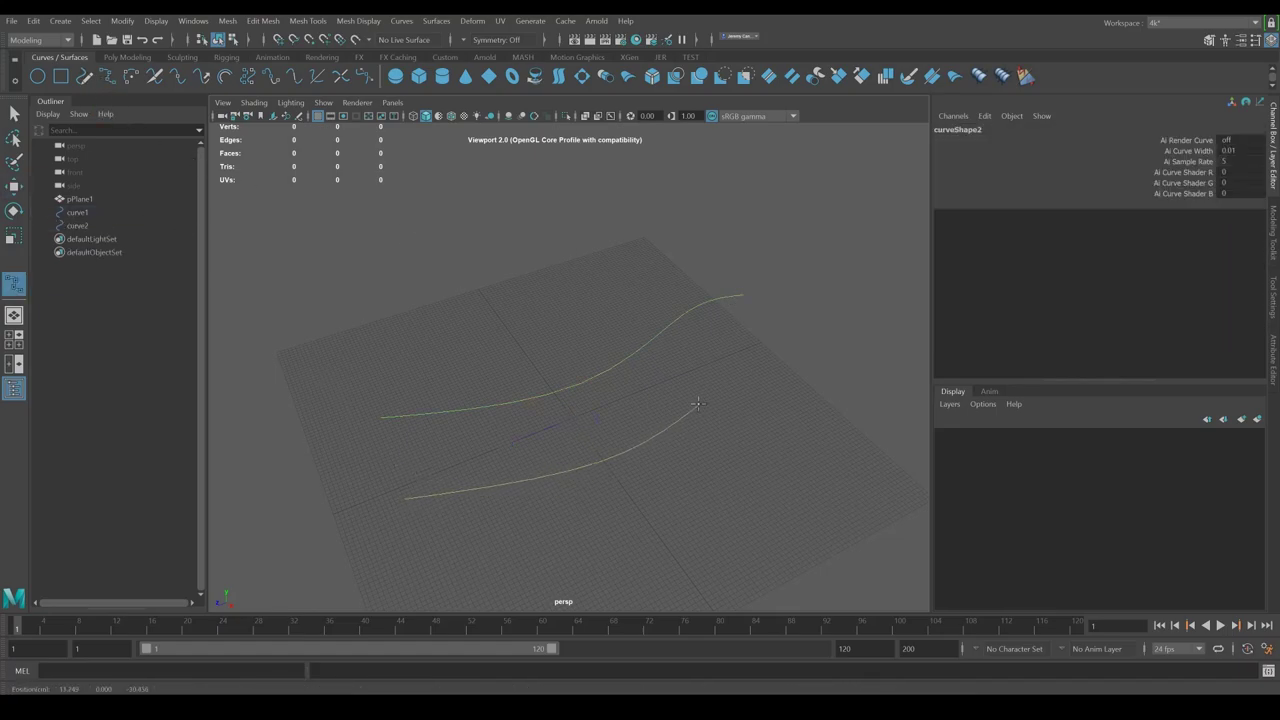
key(Return)
key(w)
Step: Finish the second EP curve at its far end and clear the selection
alt+drag(617, 394, 615, 326)
click(600, 330)
click(523, 369)
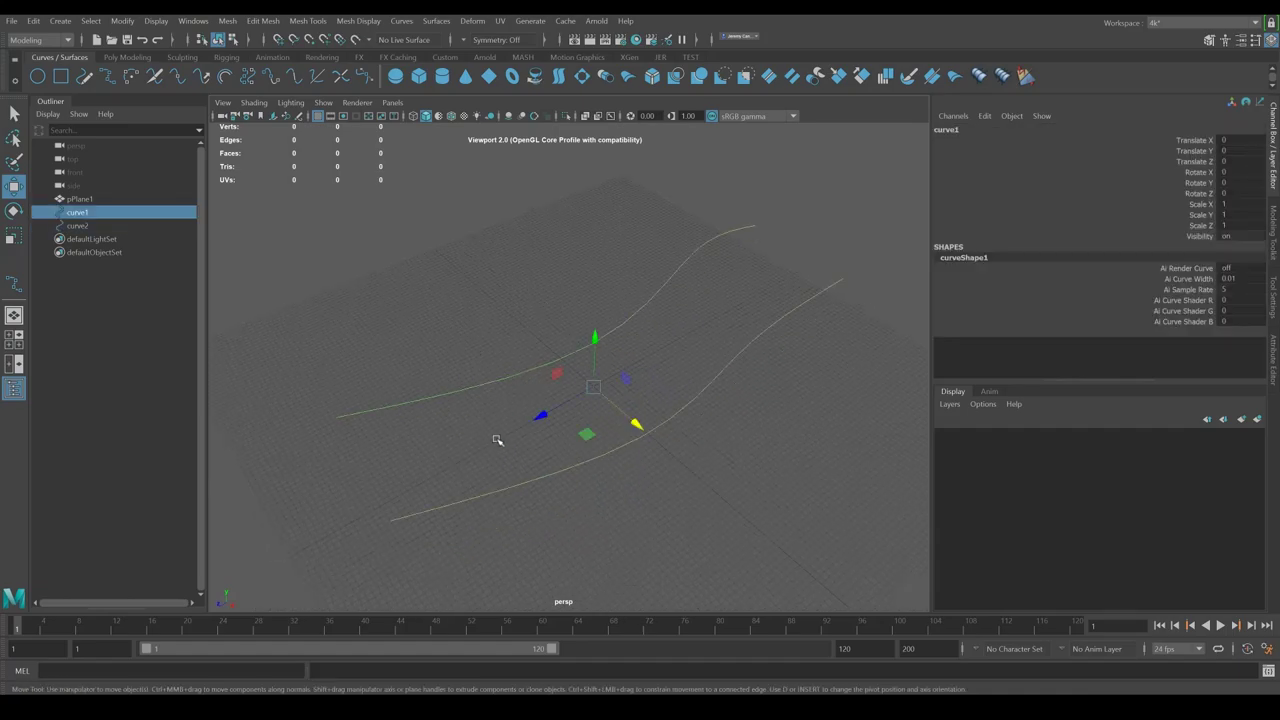
alt+drag(497, 437, 504, 428)
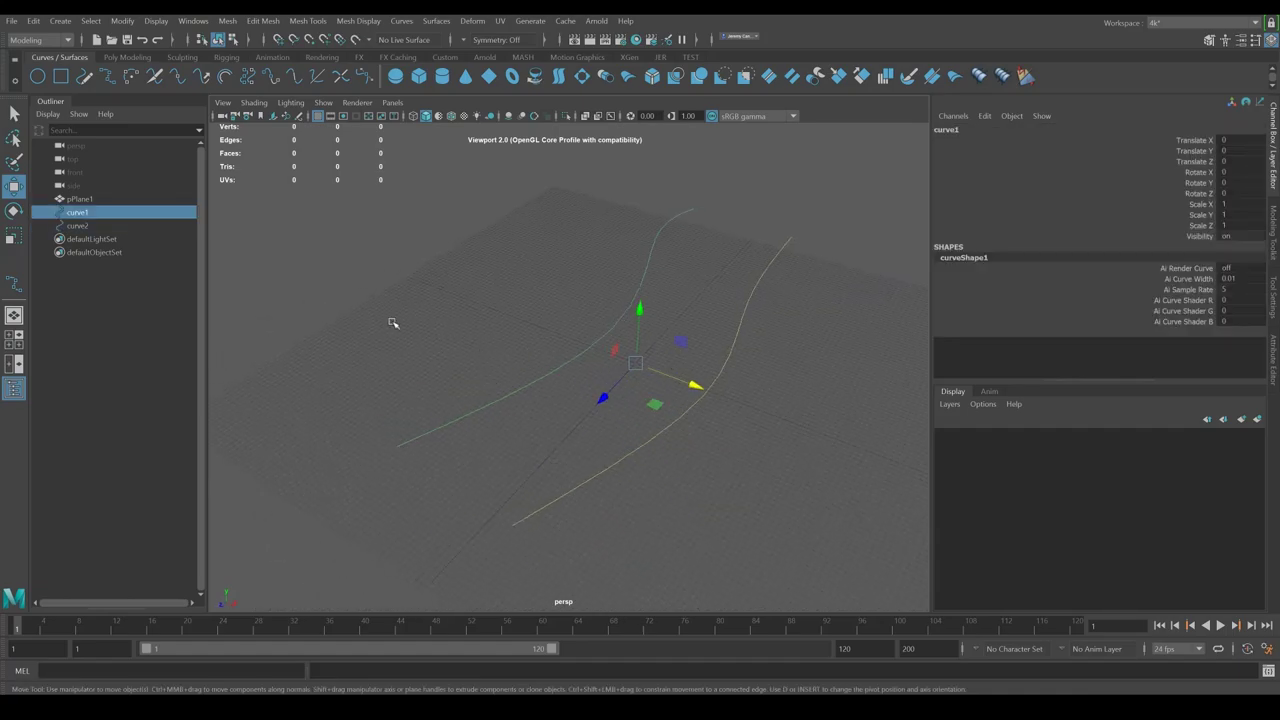
click(298, 251)
Step: Activate the EP Curve tool with snapping to curves turned on
click(105, 79)
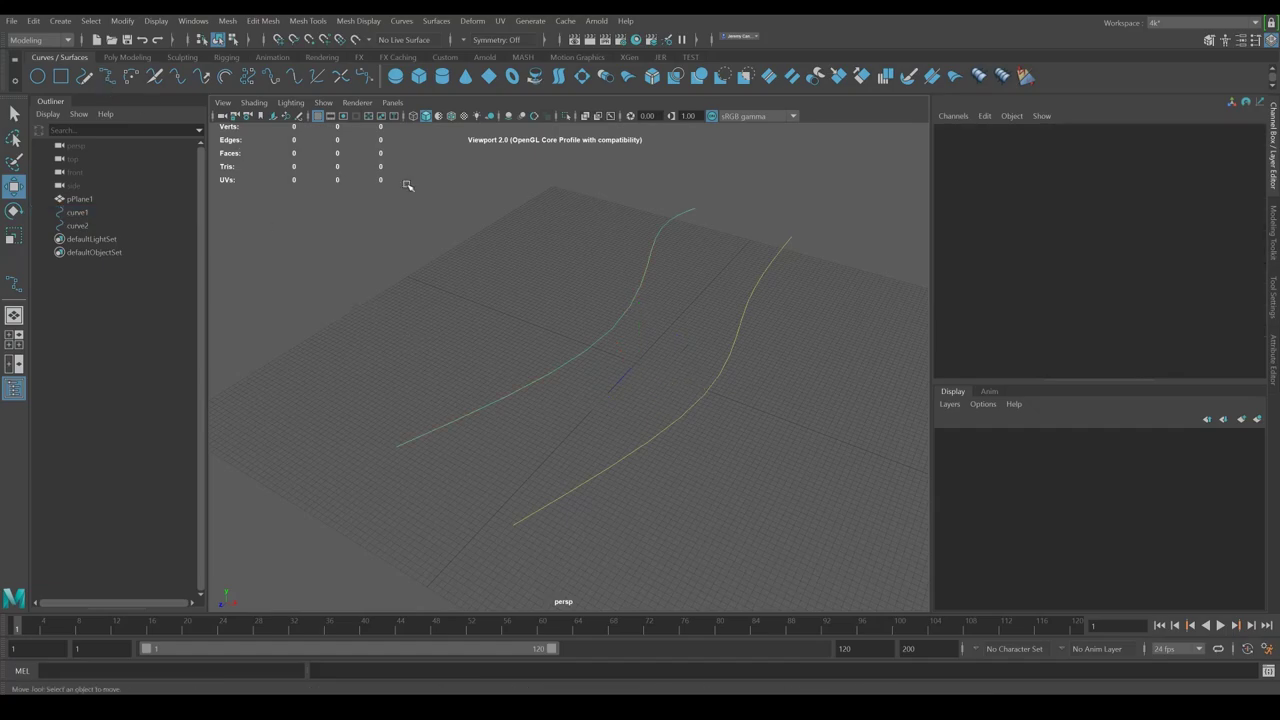
key(y)
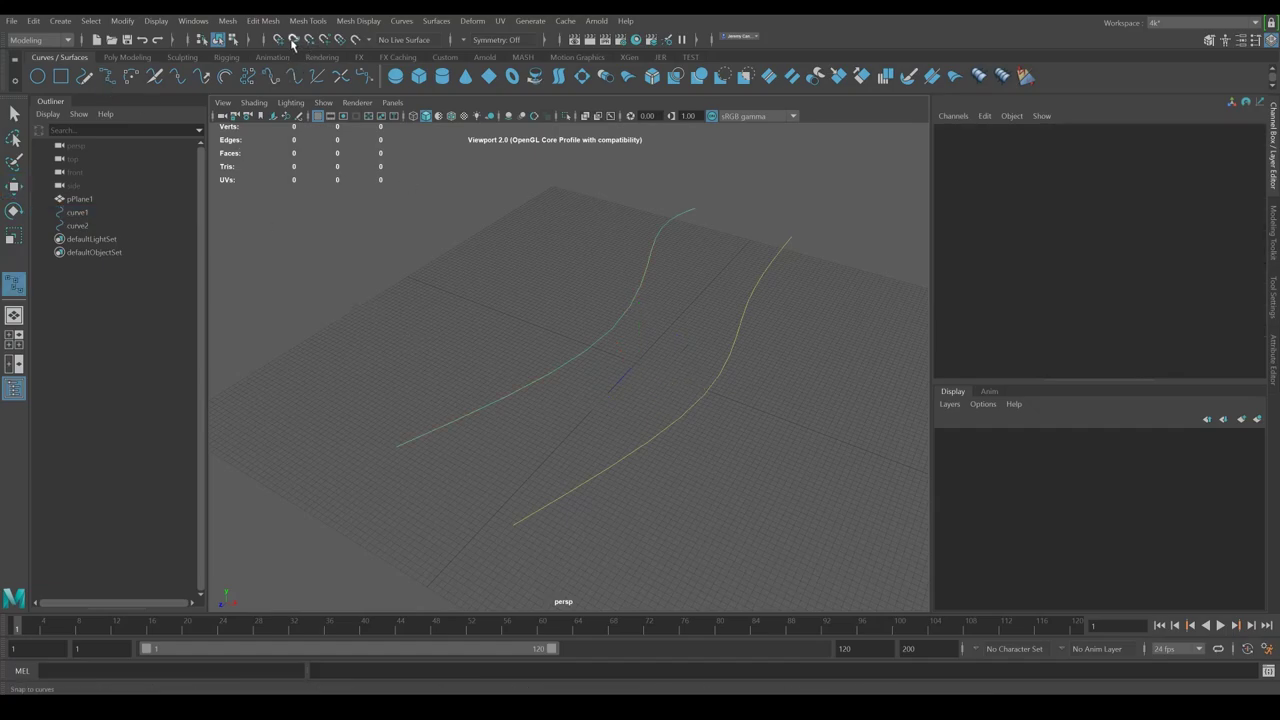
click(293, 41)
key(ctrl+z)
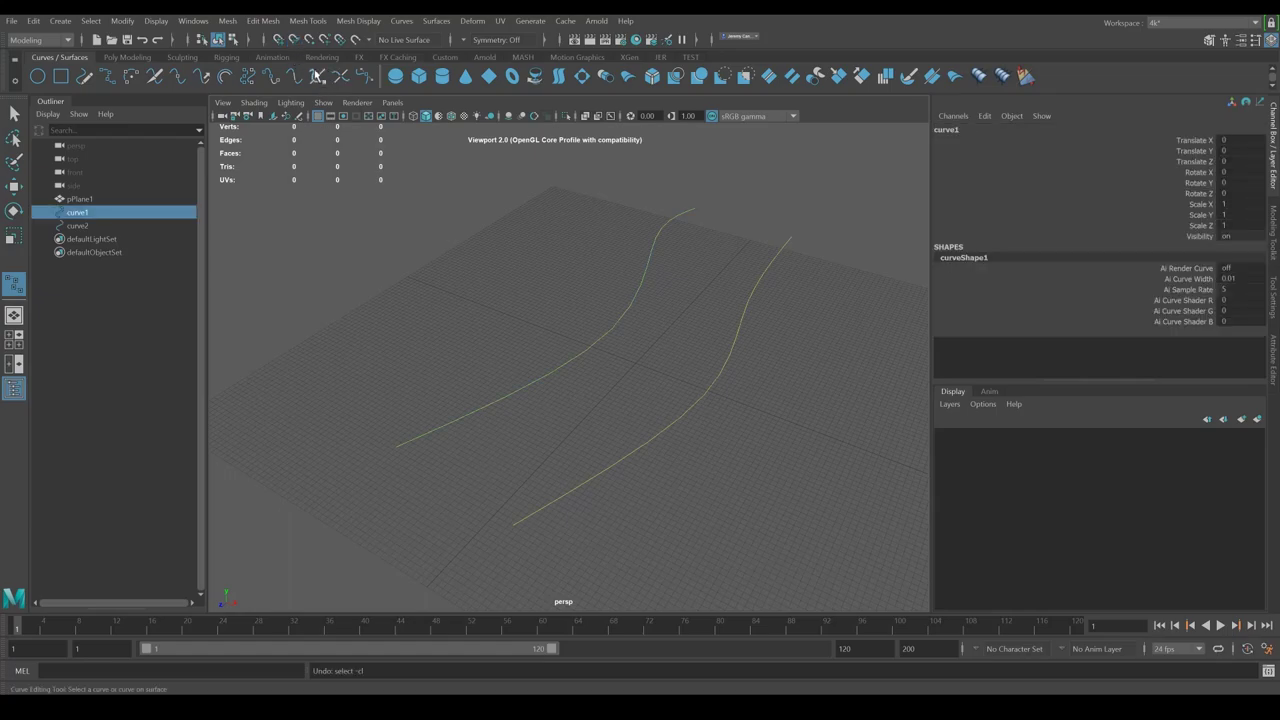
click(294, 41)
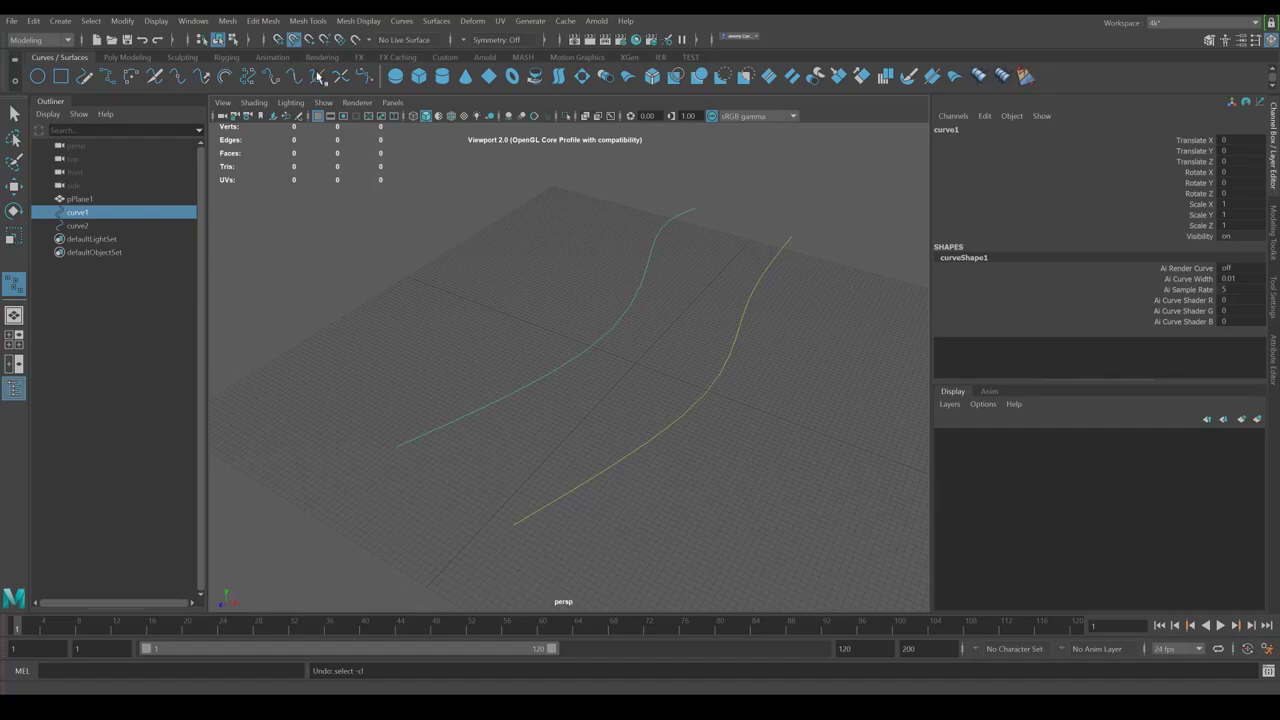
Step: Draw a straight EP curve connecting the near ends of the two long curves, snapped to both of them
alt+drag(566, 328, 477, 431)
key(ctrl+z)
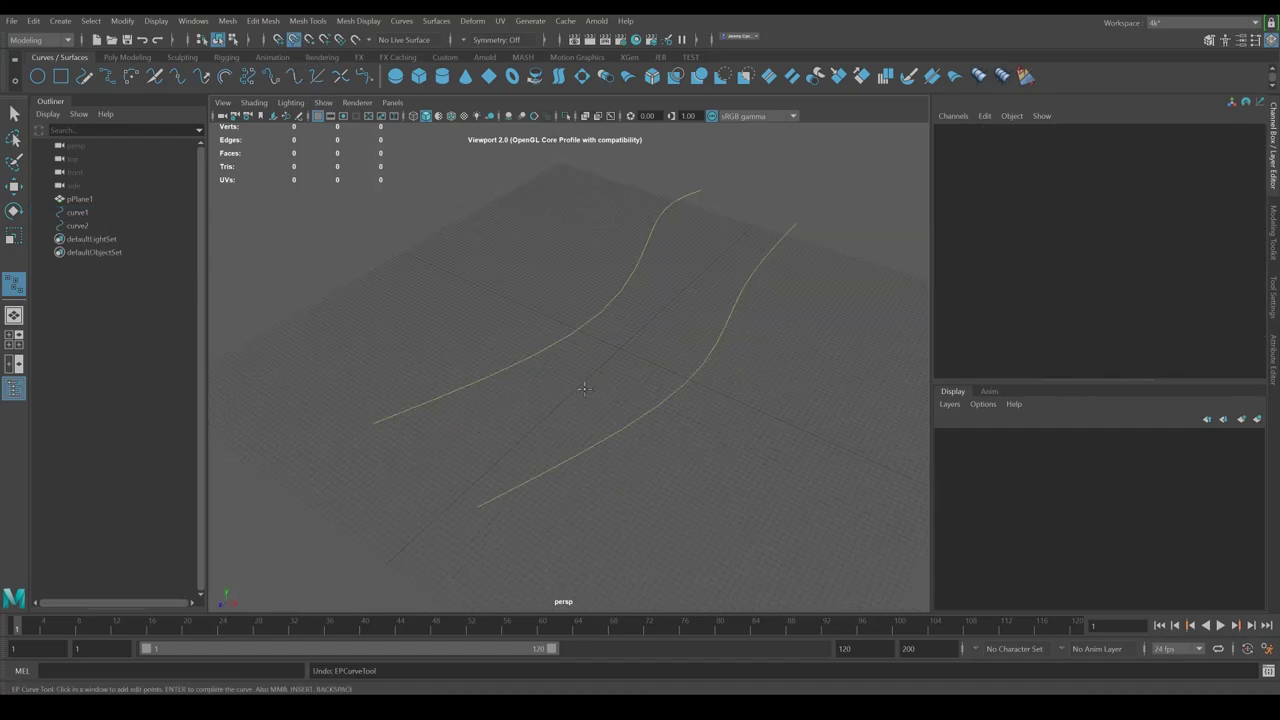
click(476, 401)
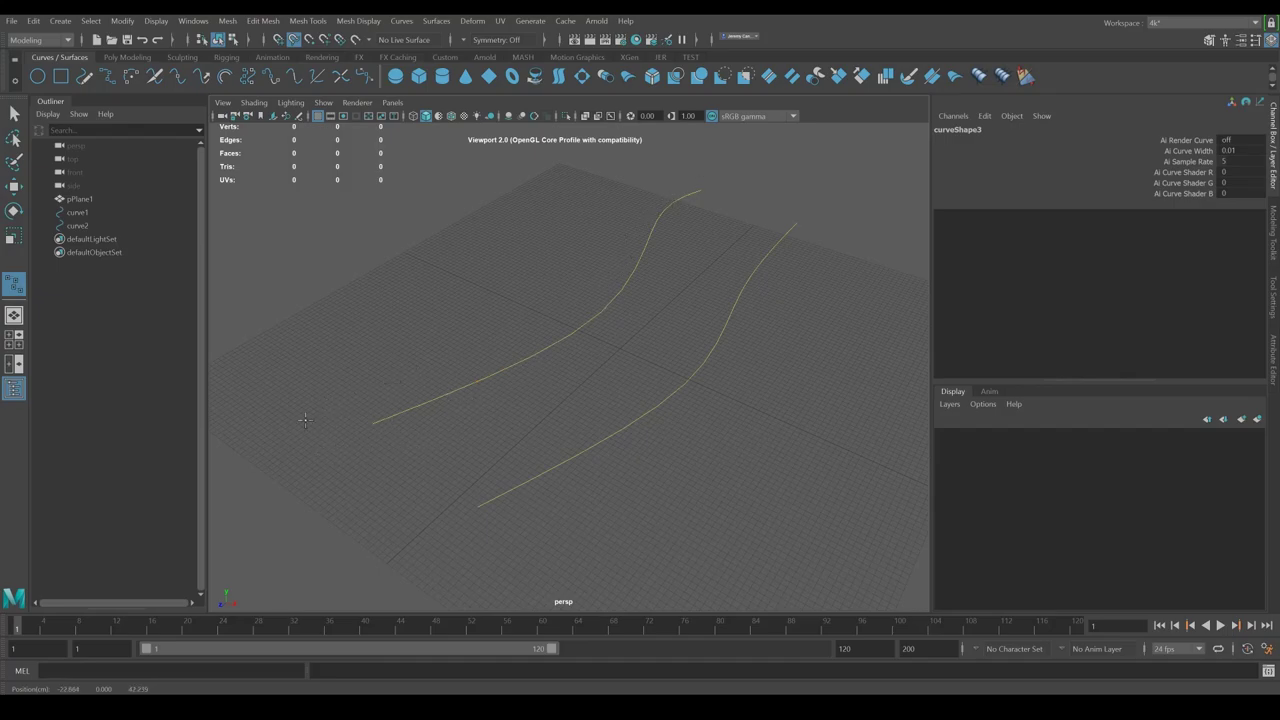
drag(305, 420, 304, 420)
drag(667, 405, 461, 551)
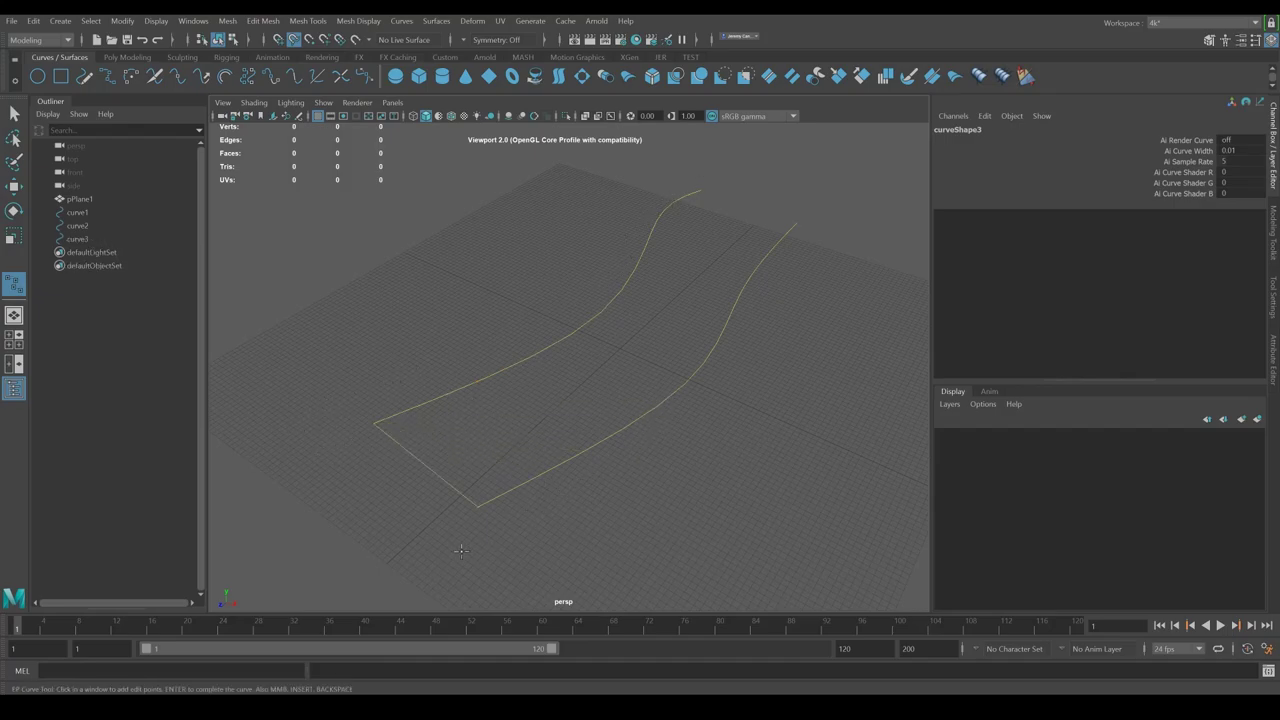
key(w)
Step: Raise the middle control vertices of the connecting curve to bend it into an arch, and return to object selection
alt+drag(630, 400, 671, 268)
click(490, 346)
alt+drag(670, 322, 468, 551)
click(537, 387)
key(F9)
drag(517, 464, 519, 422)
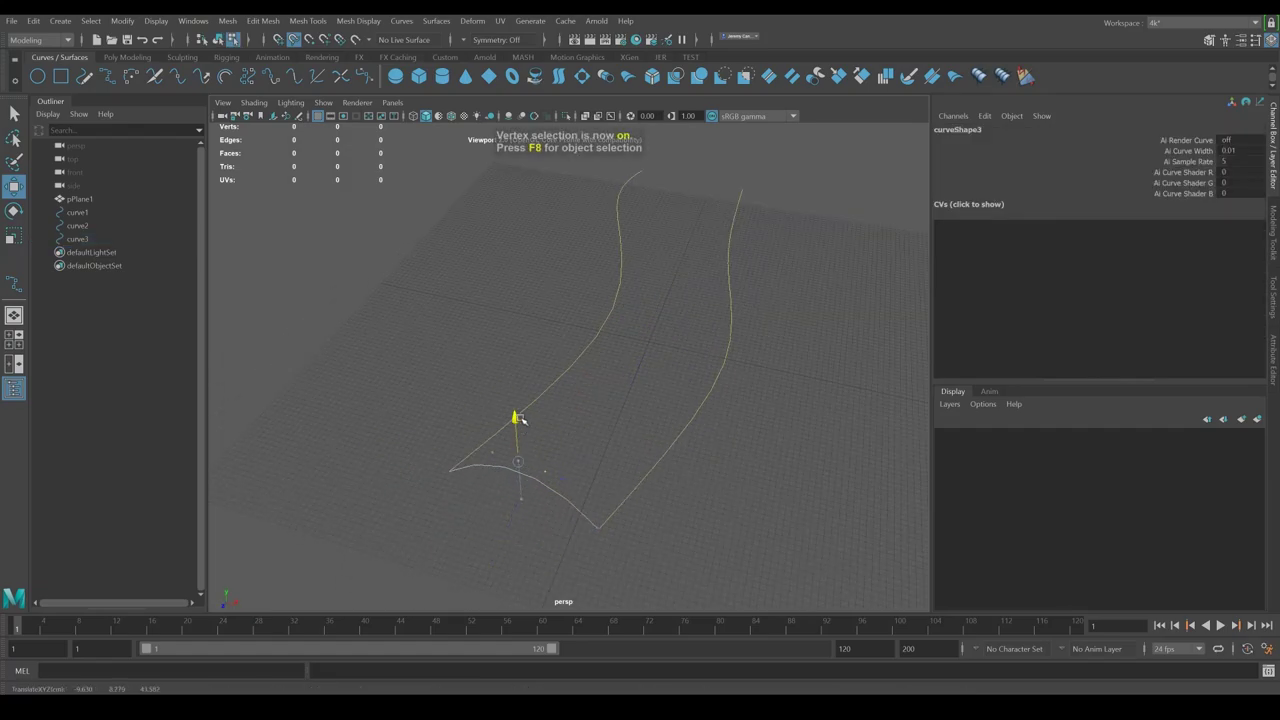
click(585, 462)
alt+drag(590, 465, 595, 382)
key(F8)
key(F8)
alt+drag(554, 385, 522, 443)
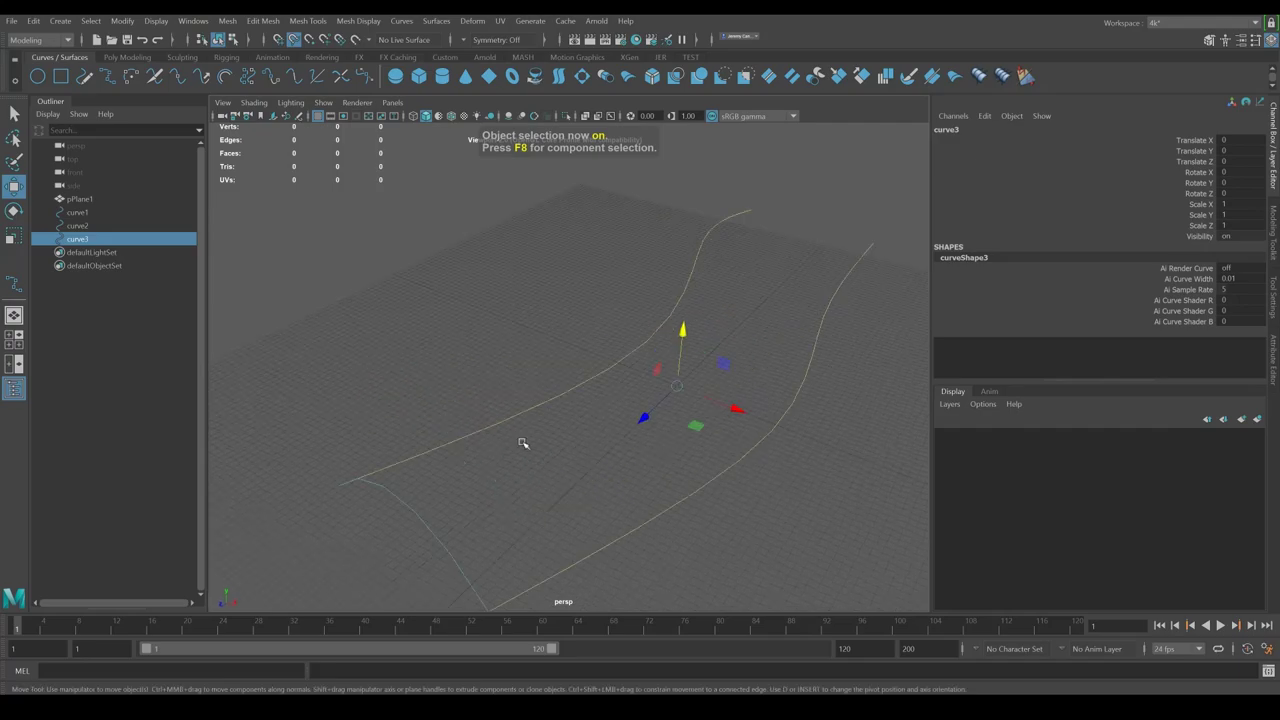
Step: Loft a surface between the two long curves, and undo the loft
click(561, 353)
drag(575, 352, 646, 434)
shift+drag(730, 432, 785, 455)
click(560, 76)
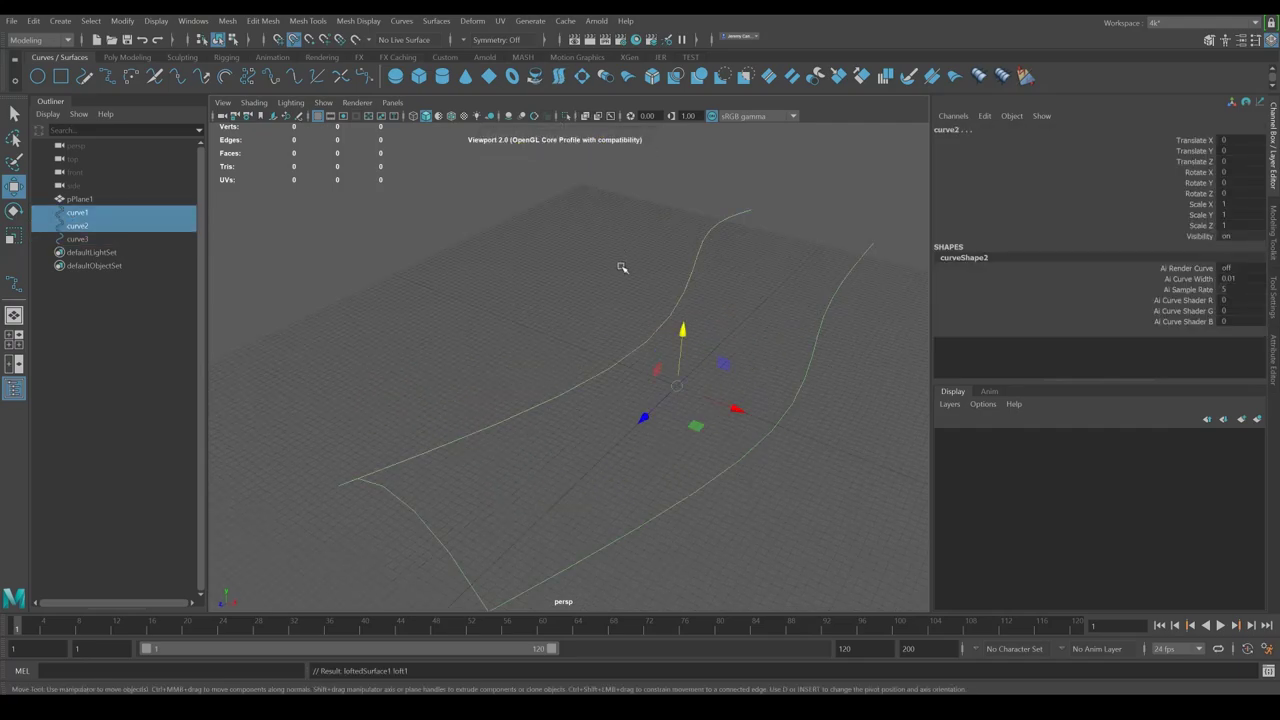
alt+drag(621, 267, 708, 224)
alt+drag(713, 317, 620, 352)
key(ctrl+z)
click(582, 306)
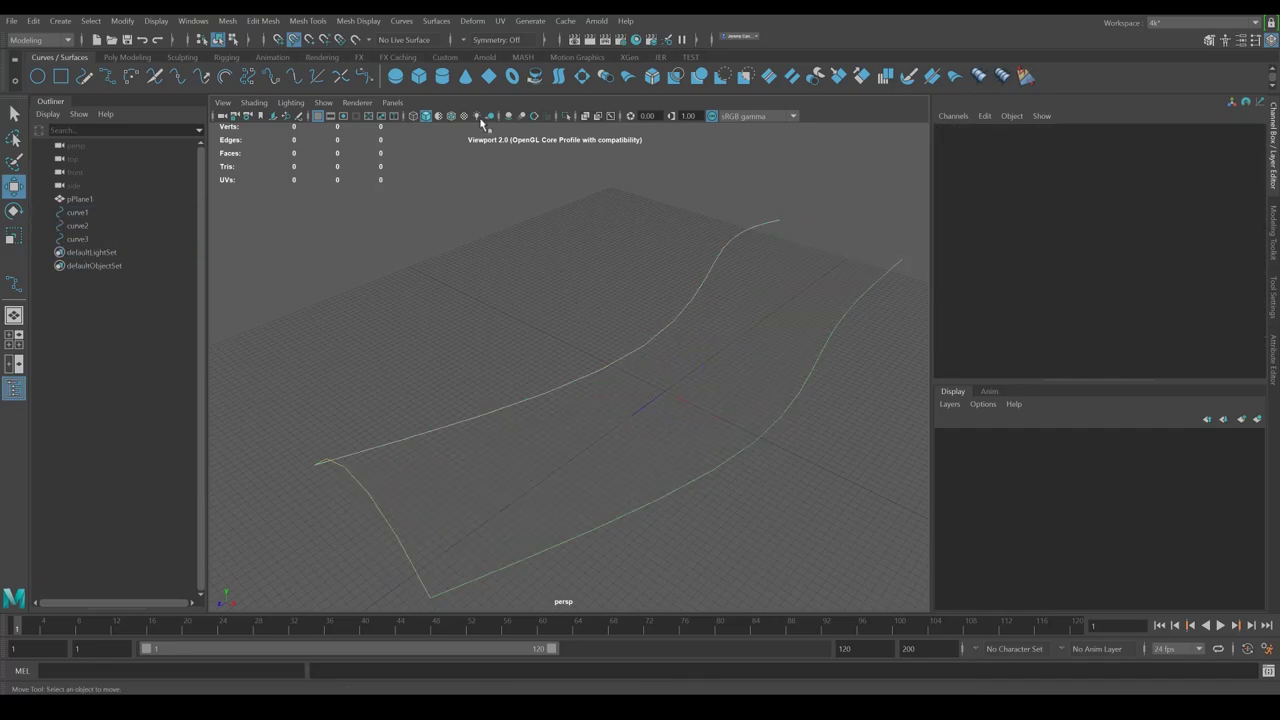
Step: Examine the Birail tool variants and identify which curves serve as the profile and the two rails
click(402, 21)
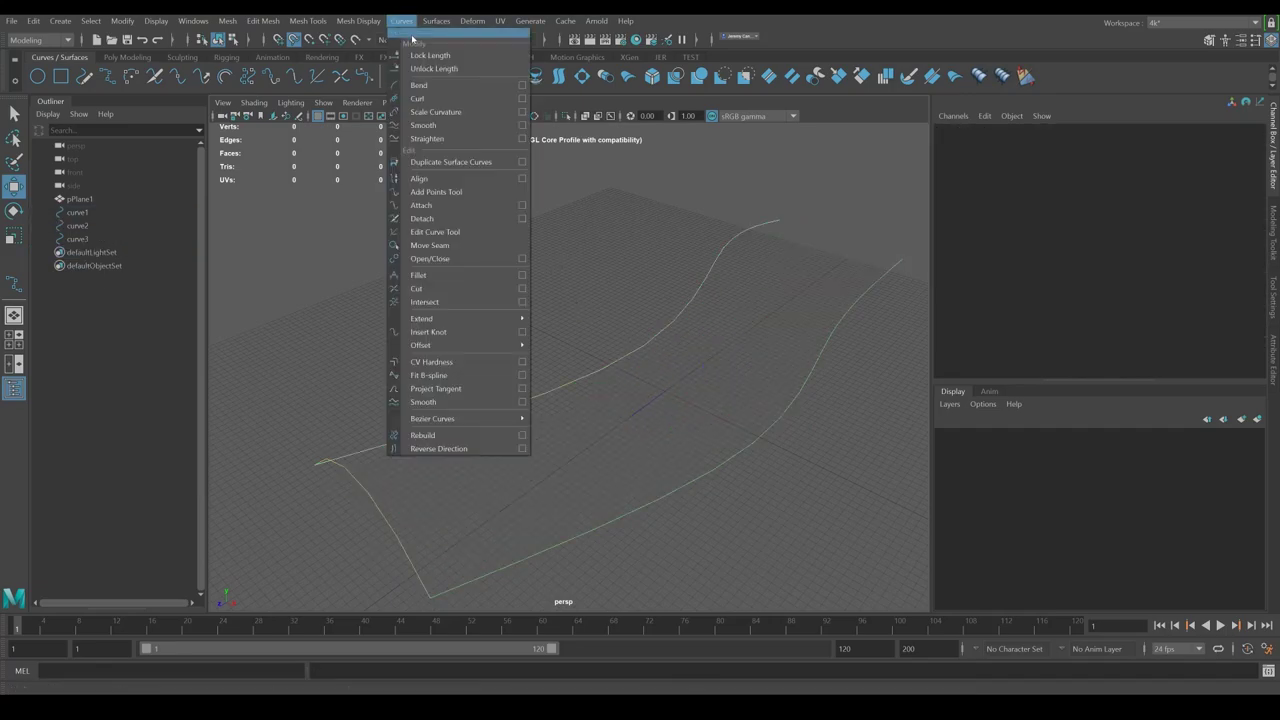
mouse_move(434, 24)
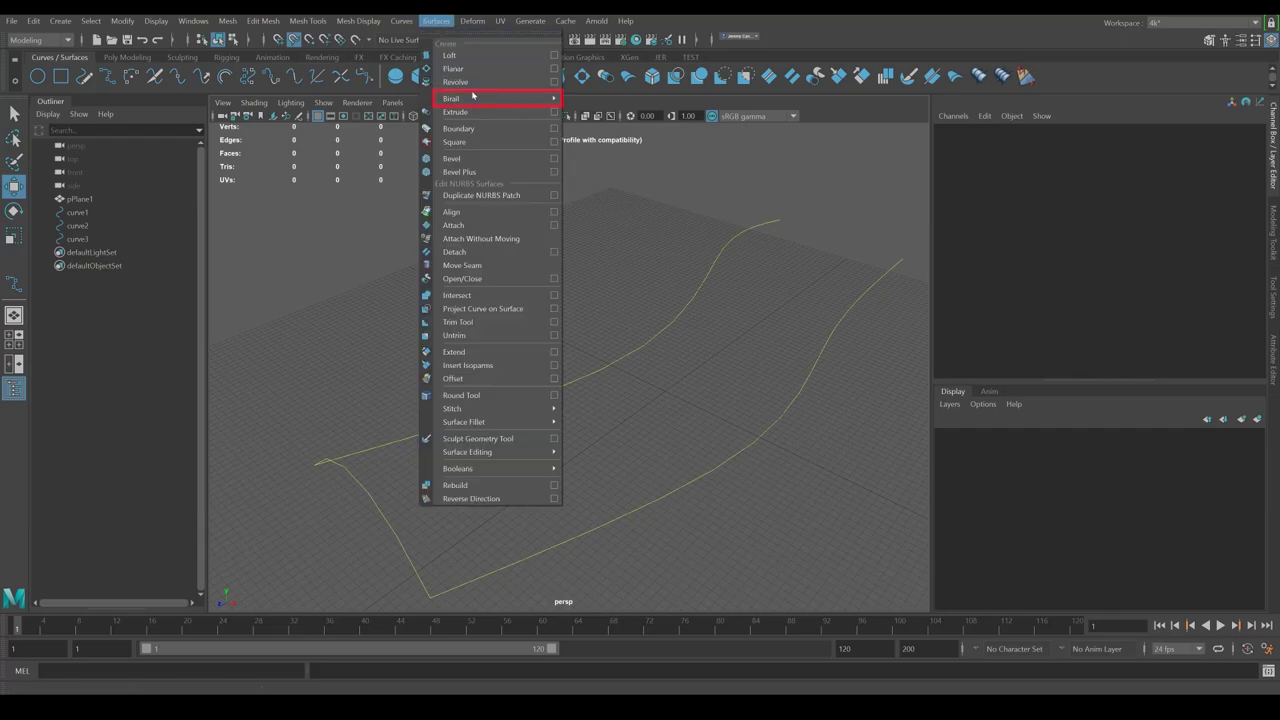
mouse_move(470, 98)
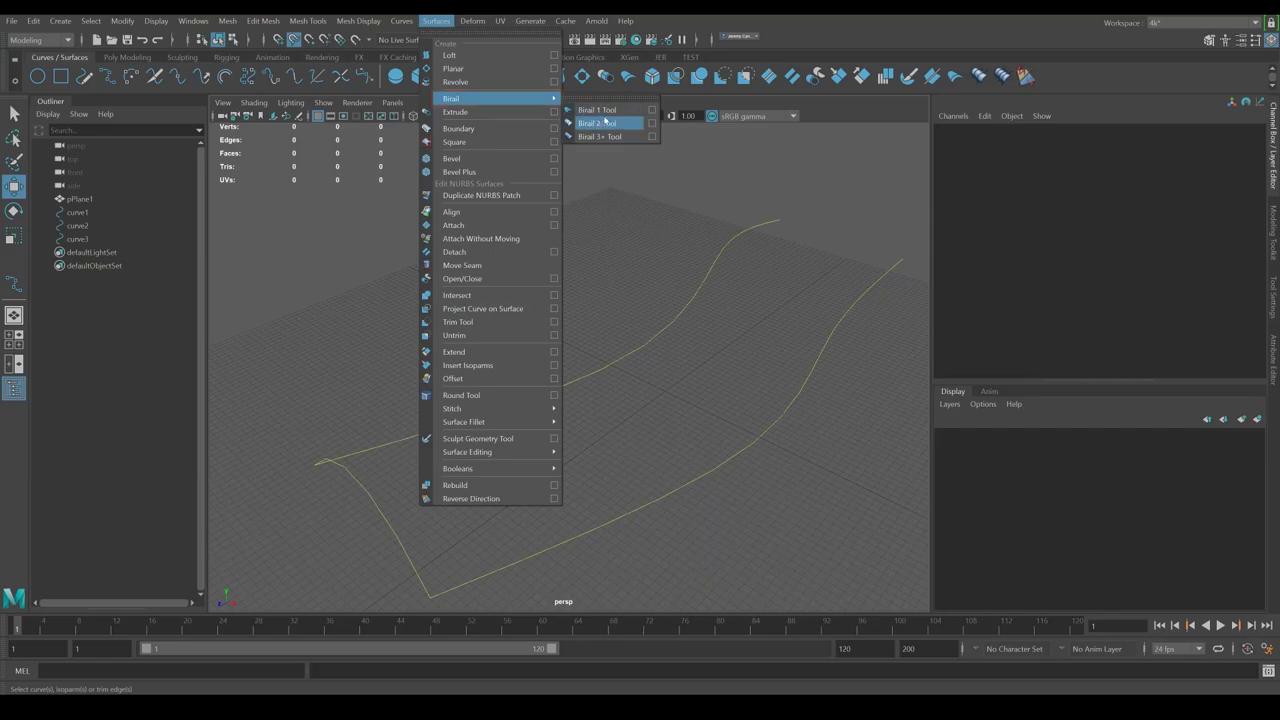
click(372, 481)
shift+drag(545, 366, 571, 404)
shift+drag(668, 462, 567, 479)
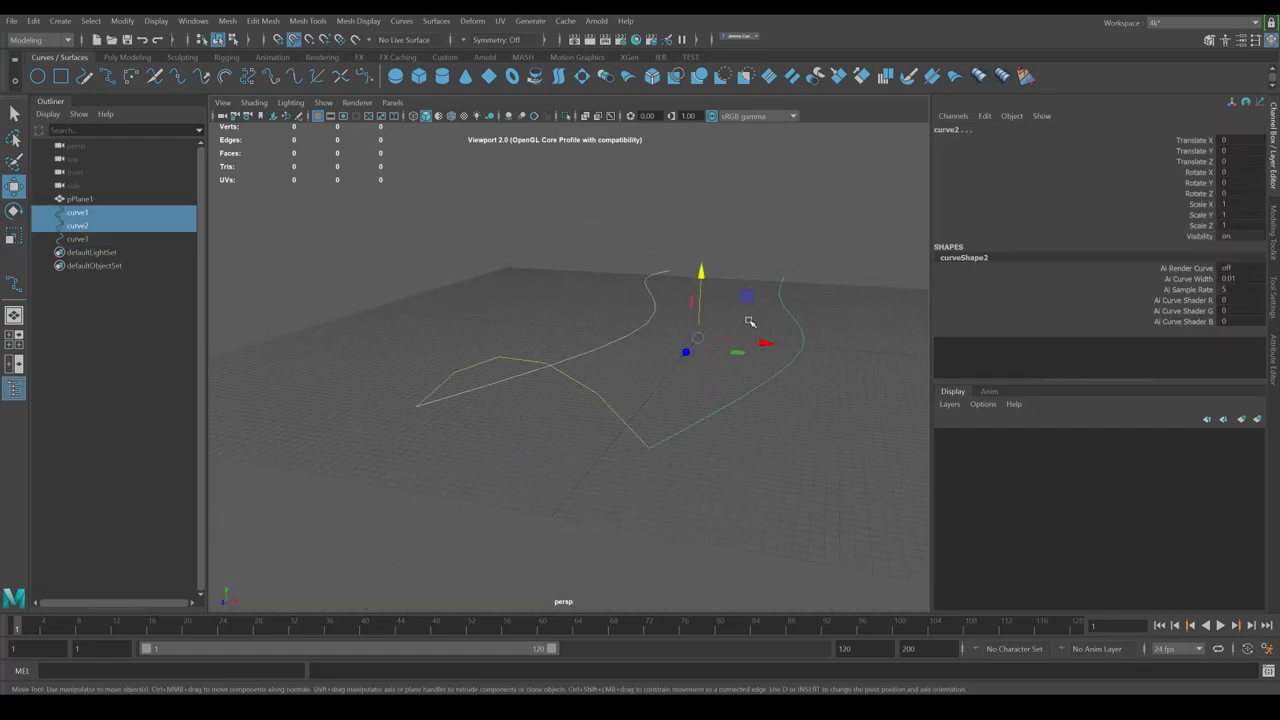
alt+drag(749, 321, 700, 457)
click(686, 531)
alt+drag(686, 531, 414, 100)
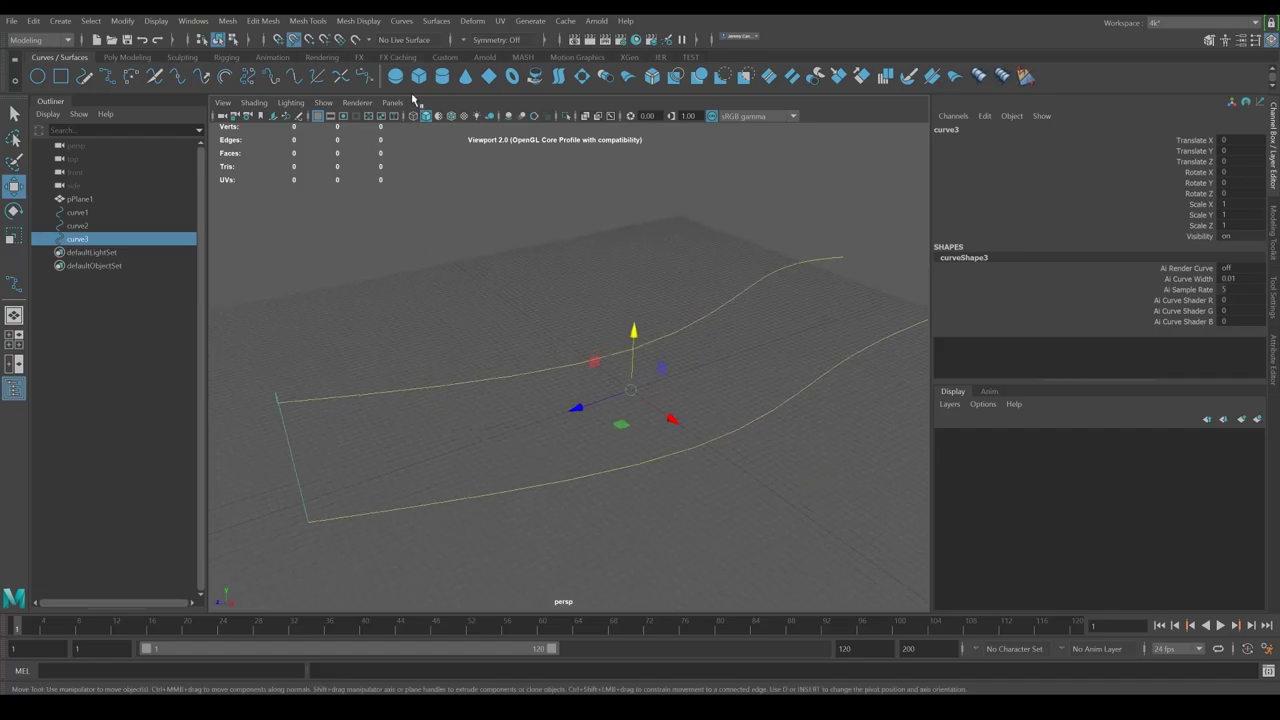
click(437, 21)
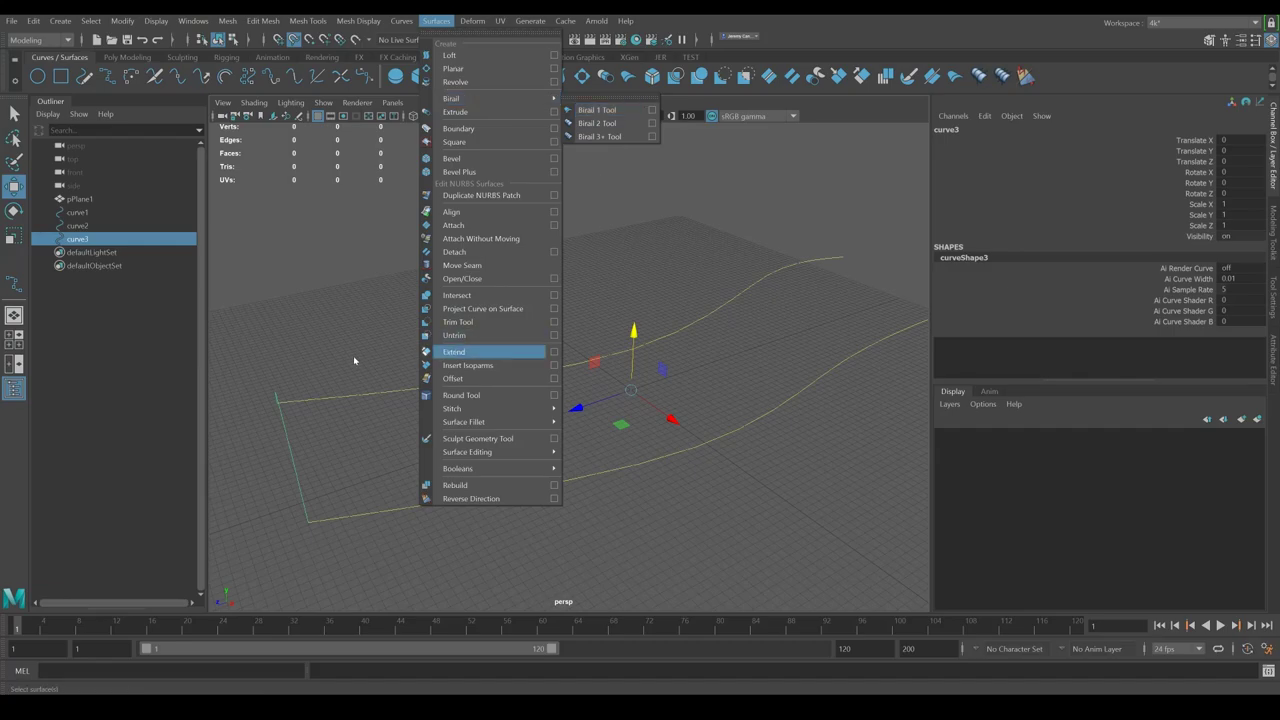
click(599, 112)
click(668, 253)
Step: Create a Birail 1 surface by sweeping the arched profile curve along the two long rail curves
drag(361, 434, 285, 467)
alt+drag(432, 400, 526, 470)
click(437, 21)
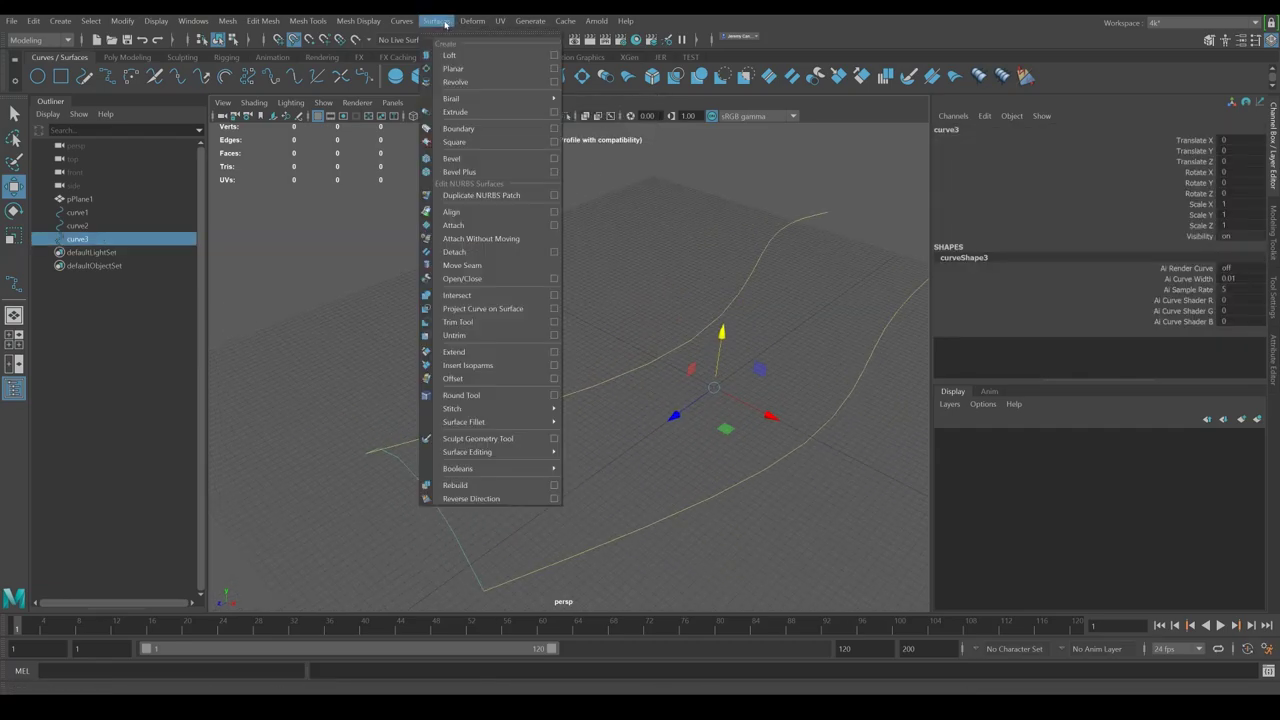
mouse_move(477, 99)
click(597, 111)
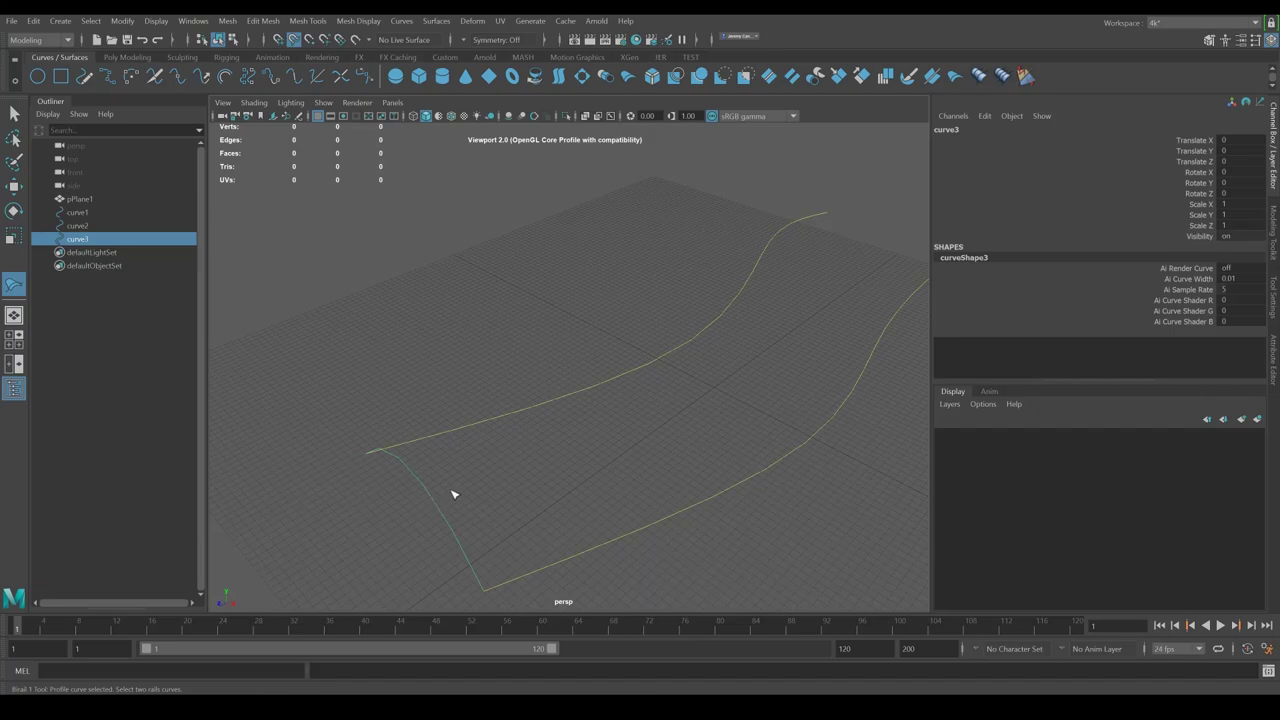
alt+middle_drag(577, 464, 553, 460)
drag(583, 324, 668, 560)
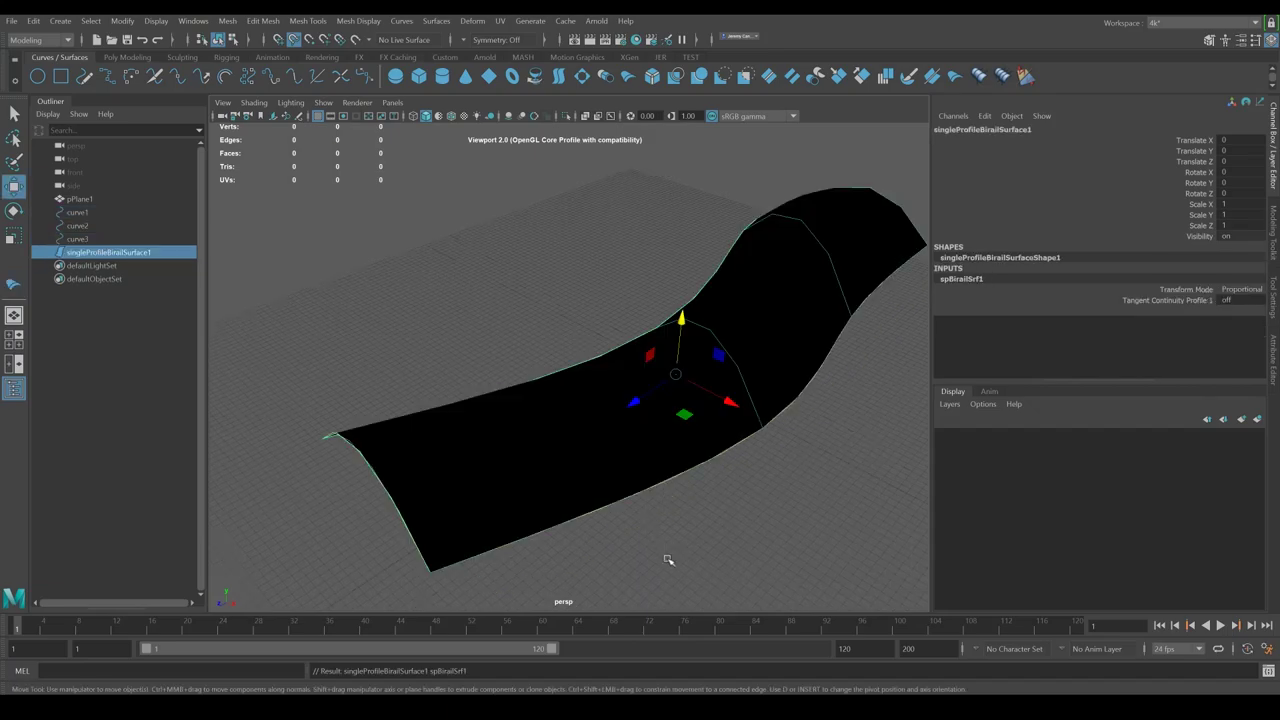
Step: Reverse the direction of the birail surface and inspect its shape from several angles
alt+drag(729, 483, 743, 449)
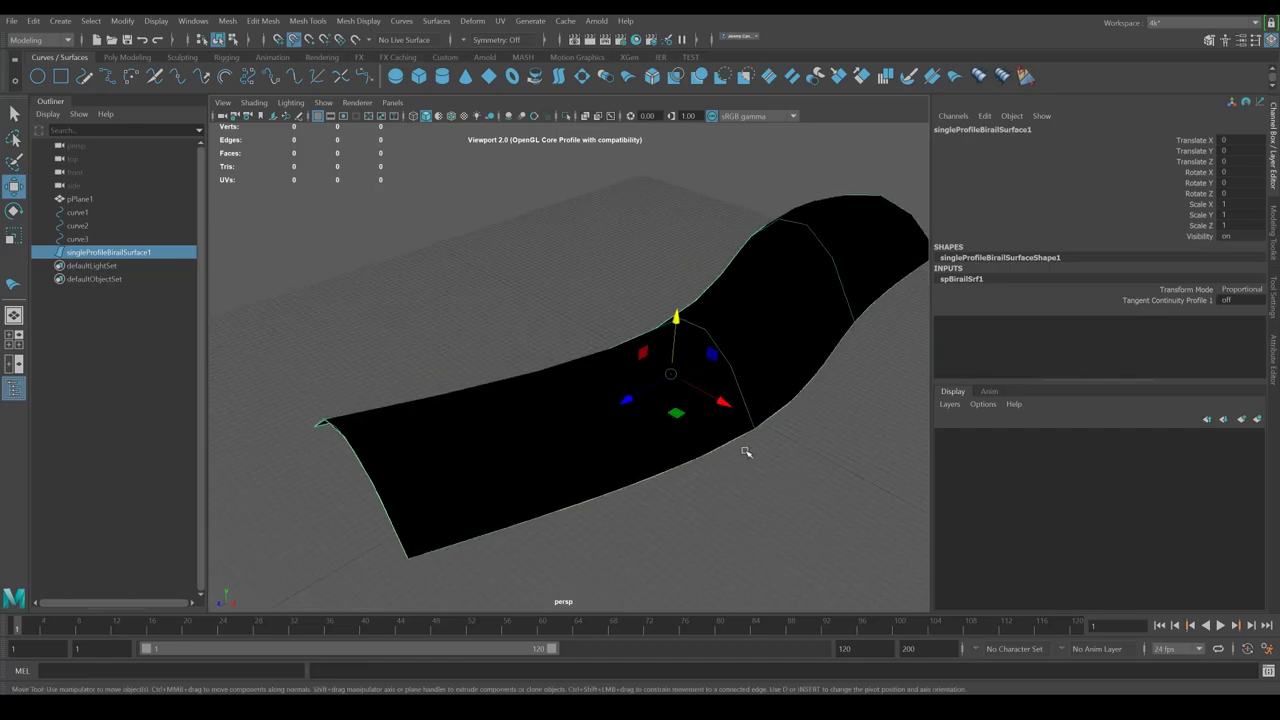
click(436, 20)
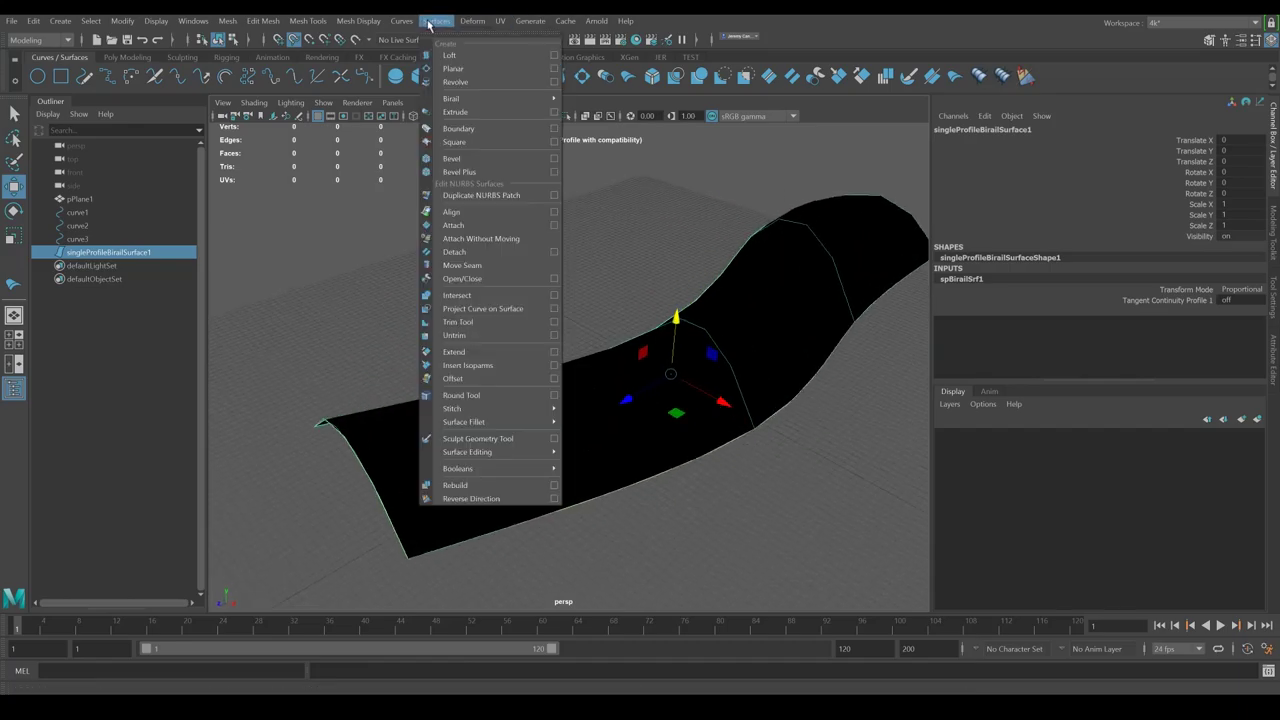
click(481, 501)
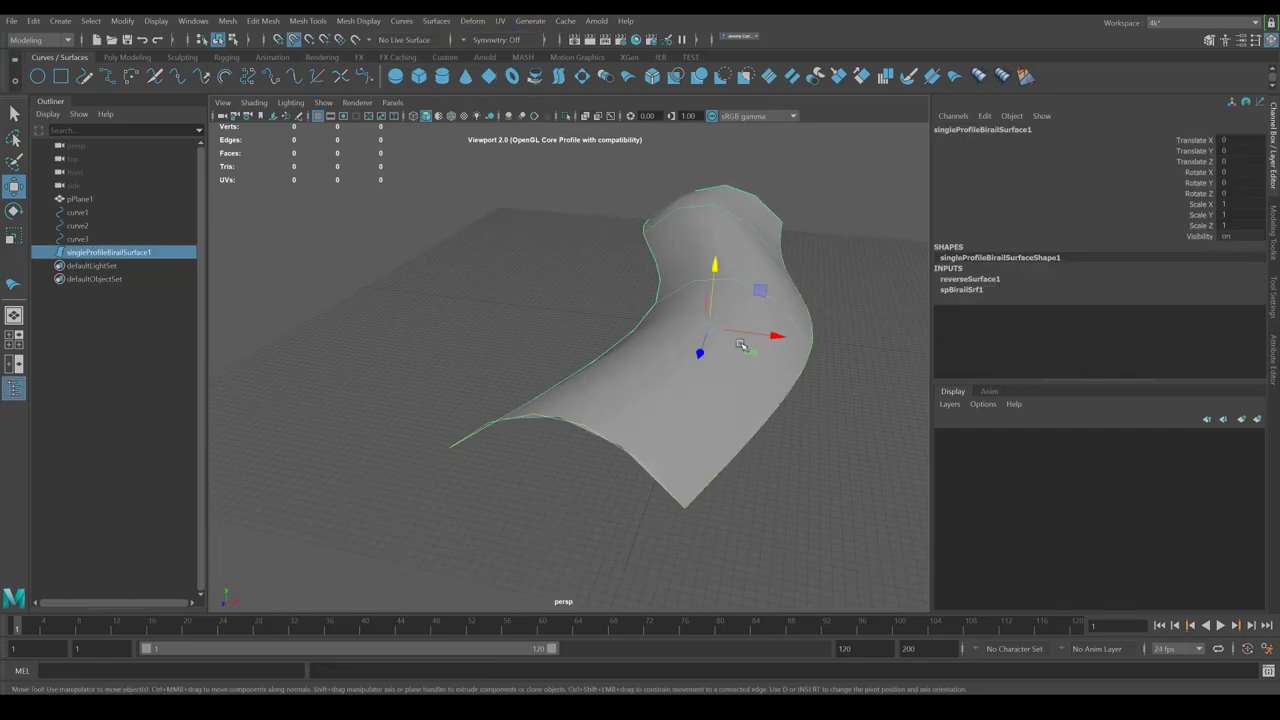
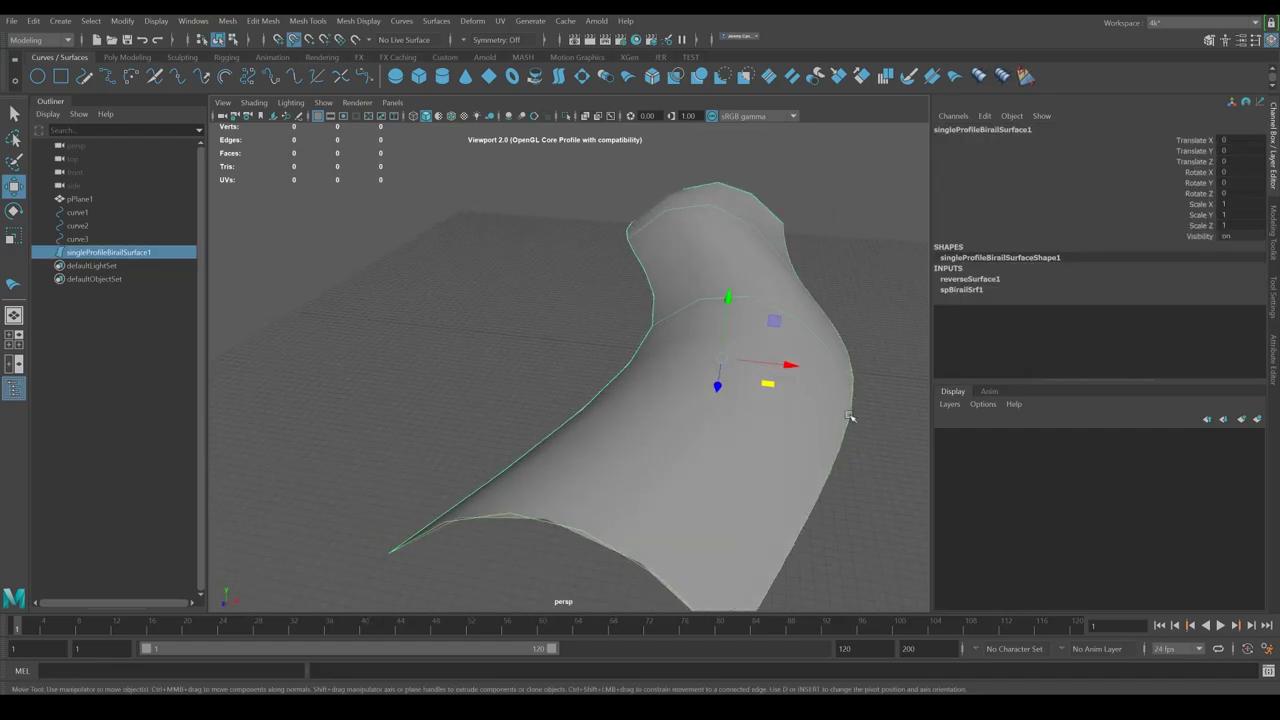
alt+drag(837, 402, 823, 377)
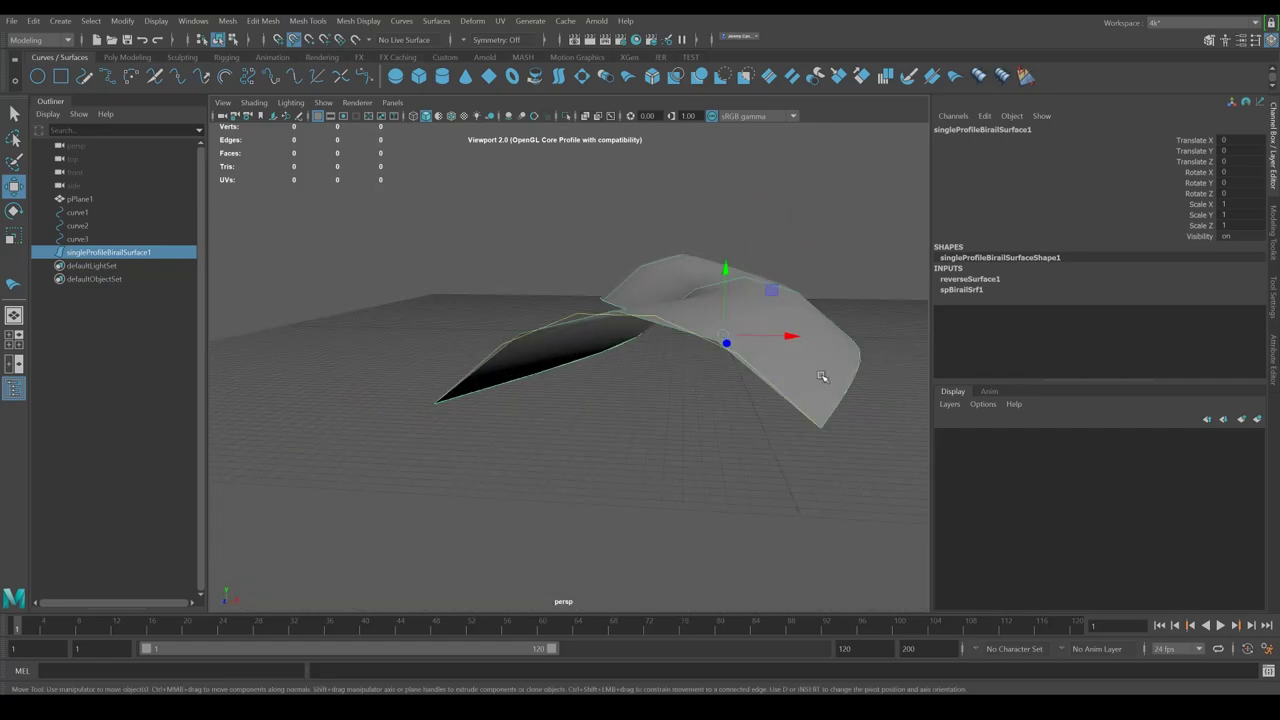
alt+drag(480, 391, 503, 390)
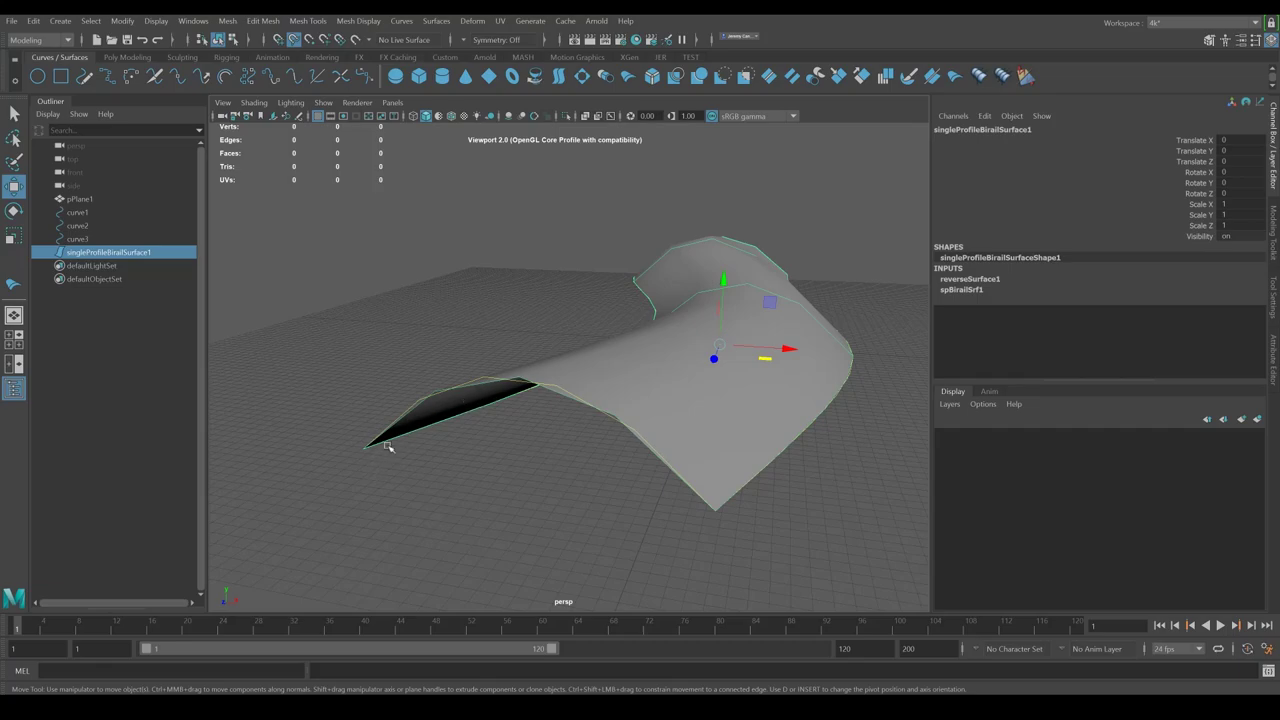
alt+drag(736, 416, 686, 412)
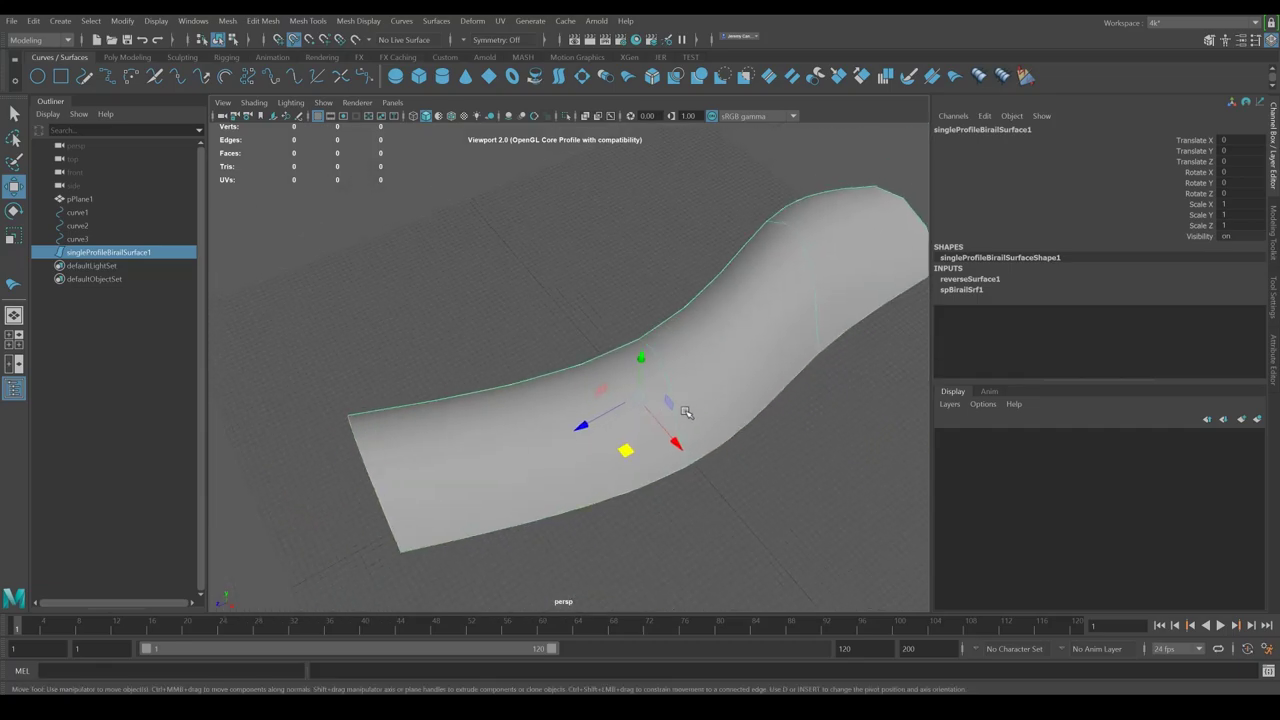
Step: Rebuild the birail surface with the Rebuild Surface options reset to their defaults, using 4 spans in U and V
click(403, 21)
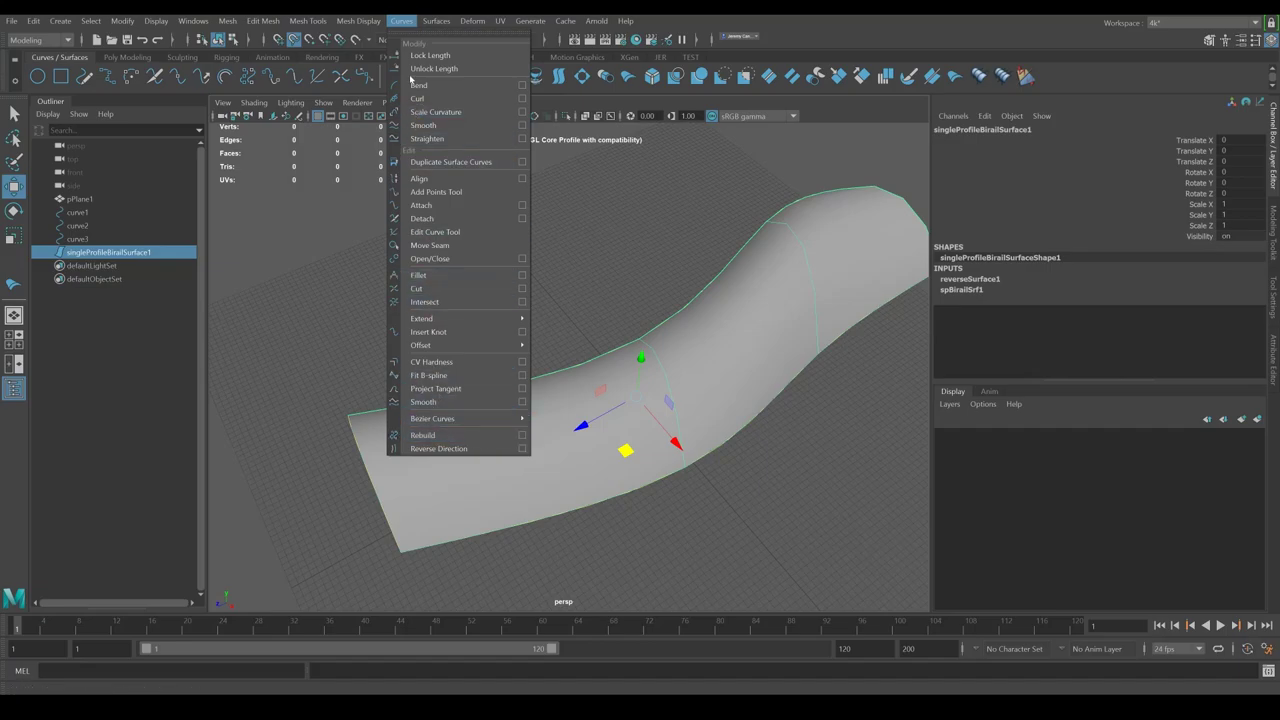
mouse_move(436, 21)
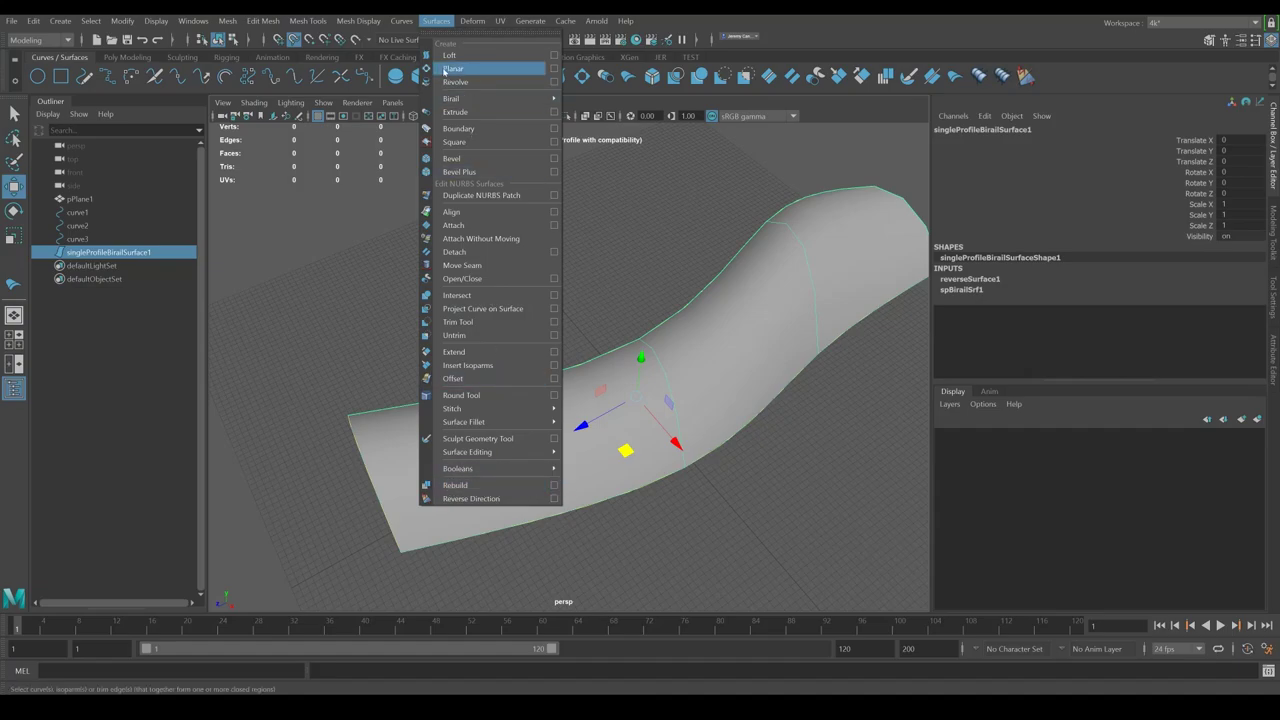
click(431, 23)
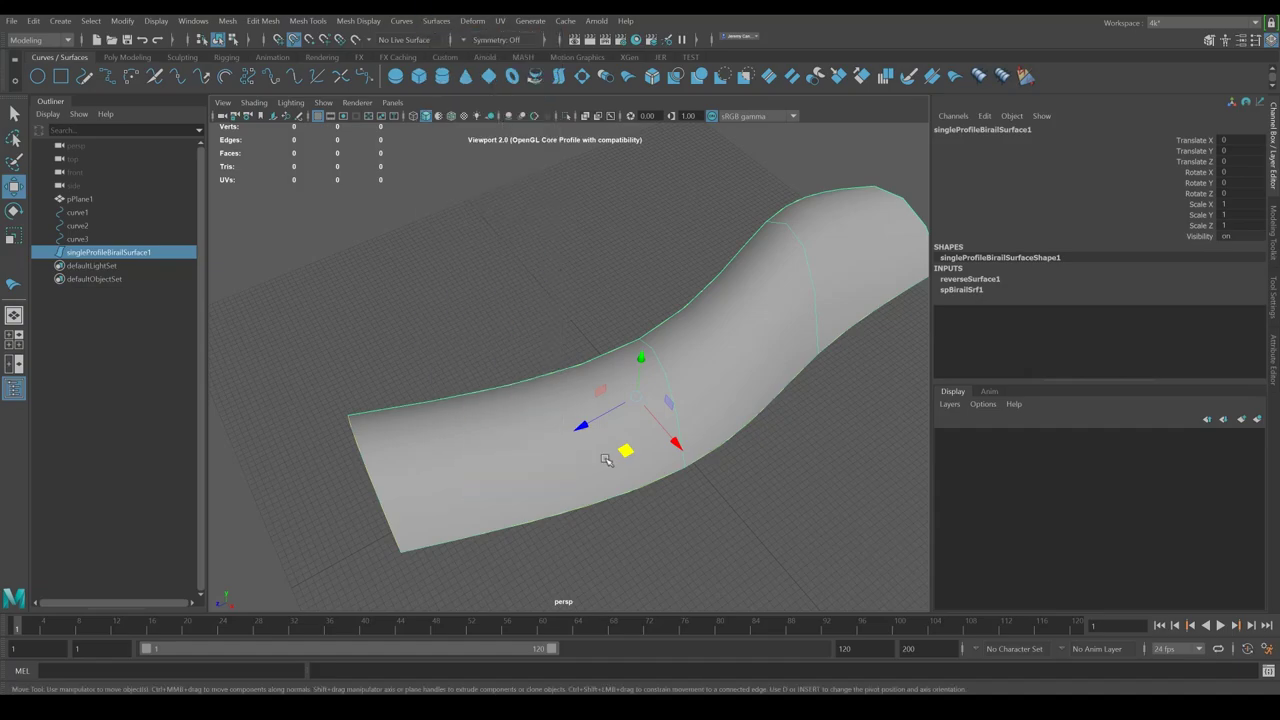
alt+drag(691, 491, 563, 200)
click(436, 21)
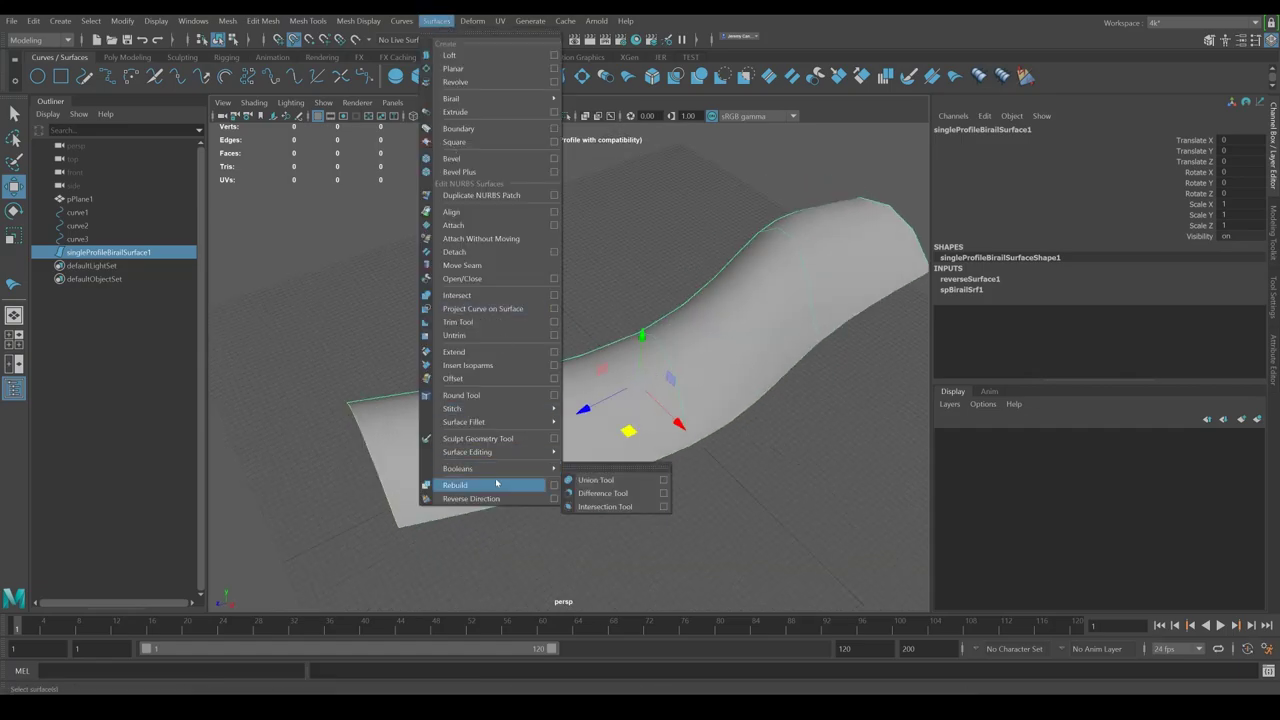
click(554, 485)
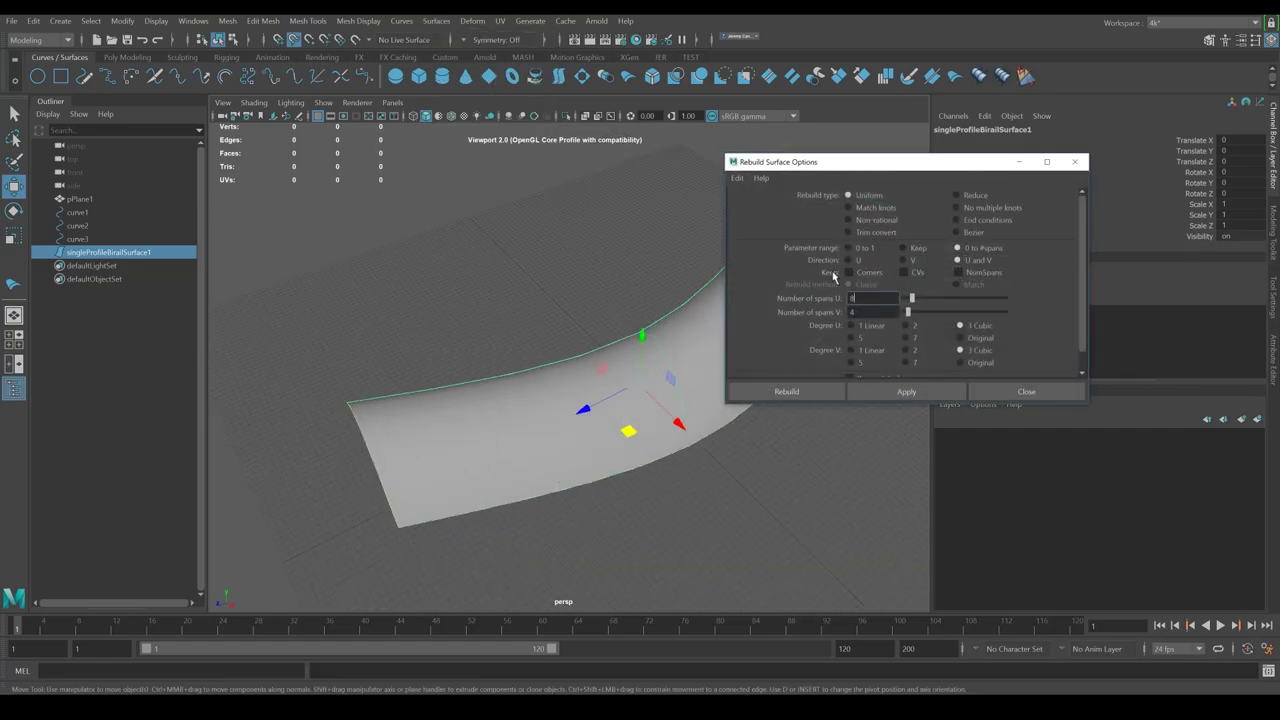
click(738, 178)
click(765, 206)
click(787, 391)
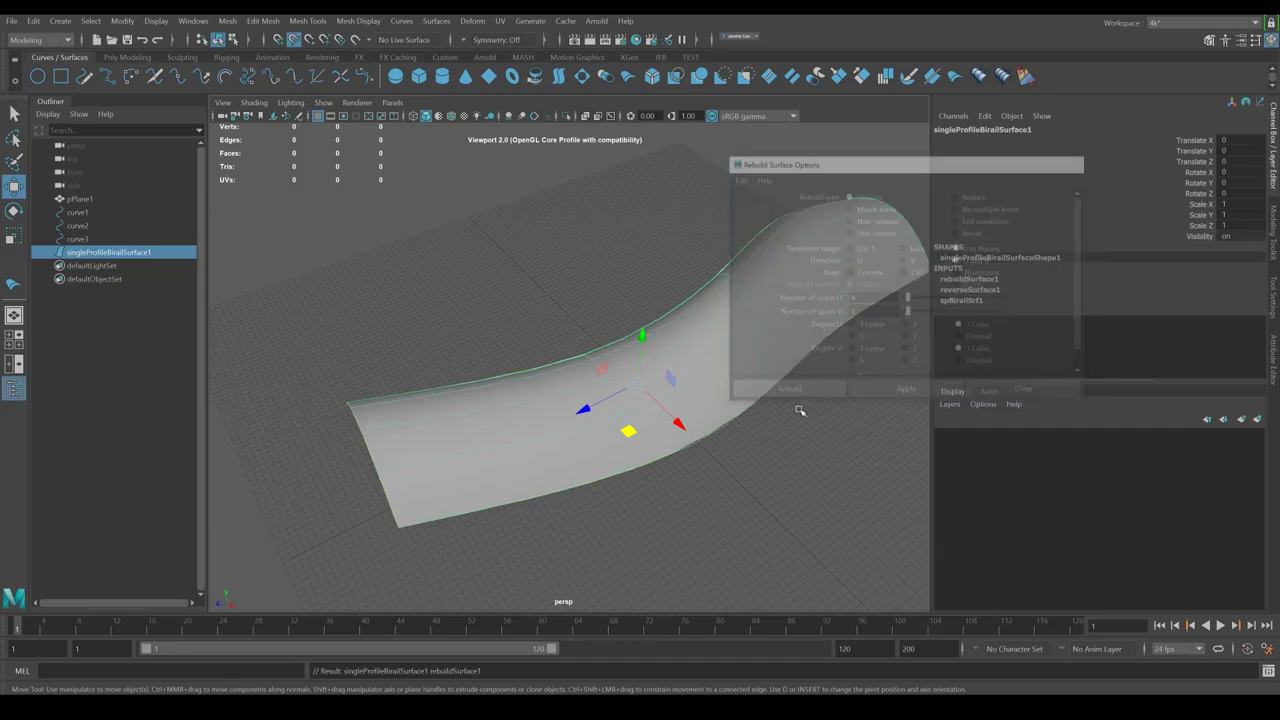
Step: Isolate the rebuilt birail surface and examine its smooth-shaded shape from several angles, returning it to the full scene
alt+drag(823, 394, 806, 313)
key(3)
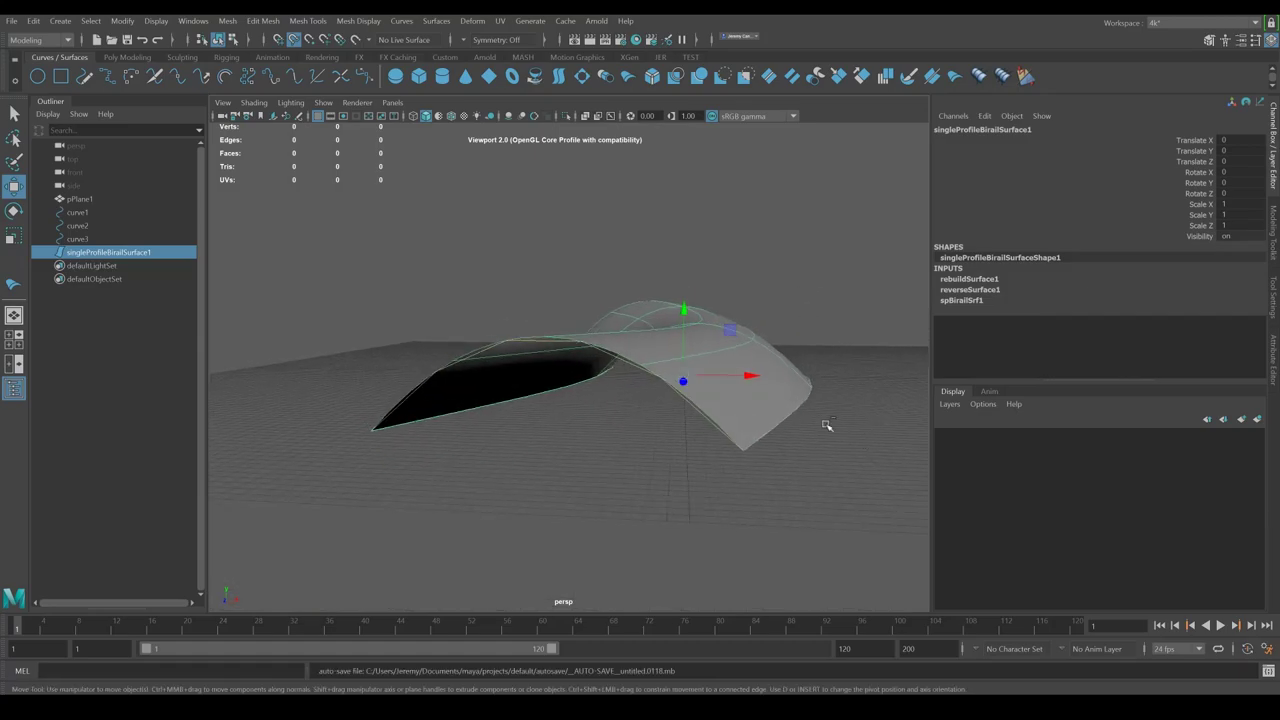
key(ctrl+1)
alt+drag(817, 361, 806, 277)
click(836, 320)
alt+drag(755, 353, 655, 333)
click(722, 415)
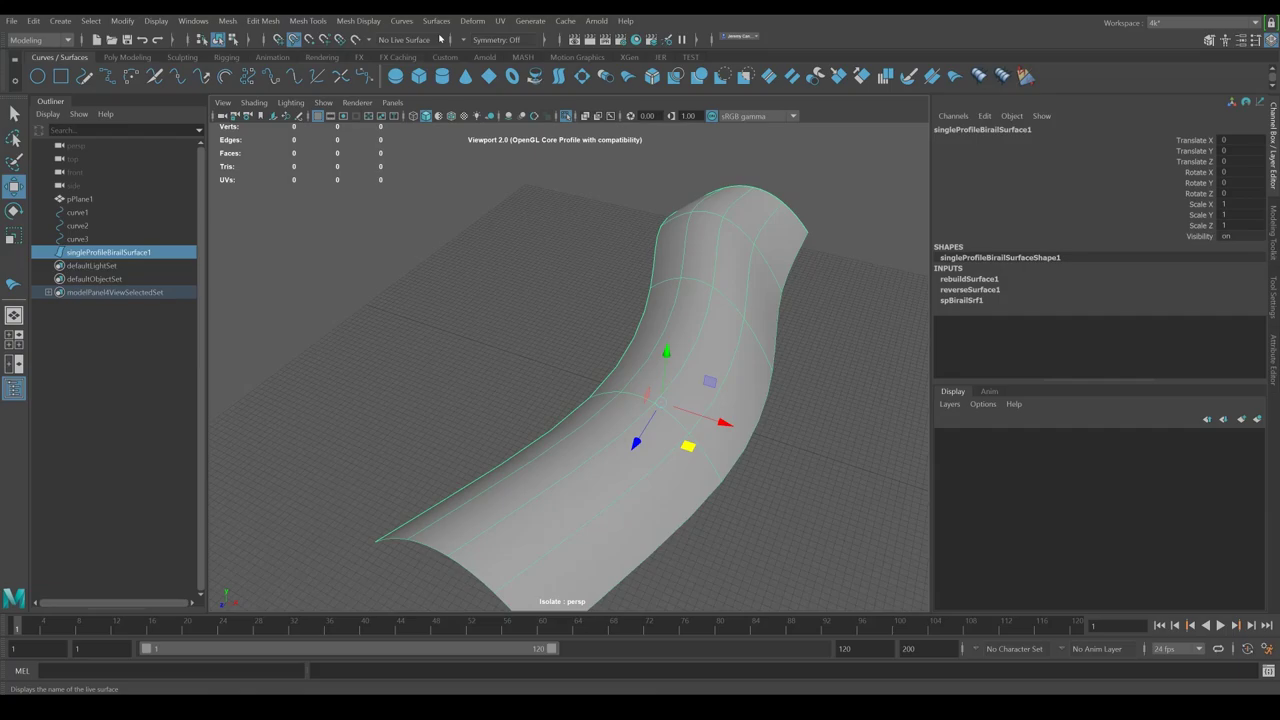
alt+drag(600, 171, 439, 170)
key(ctrl+1)
alt+drag(655, 296, 680, 282)
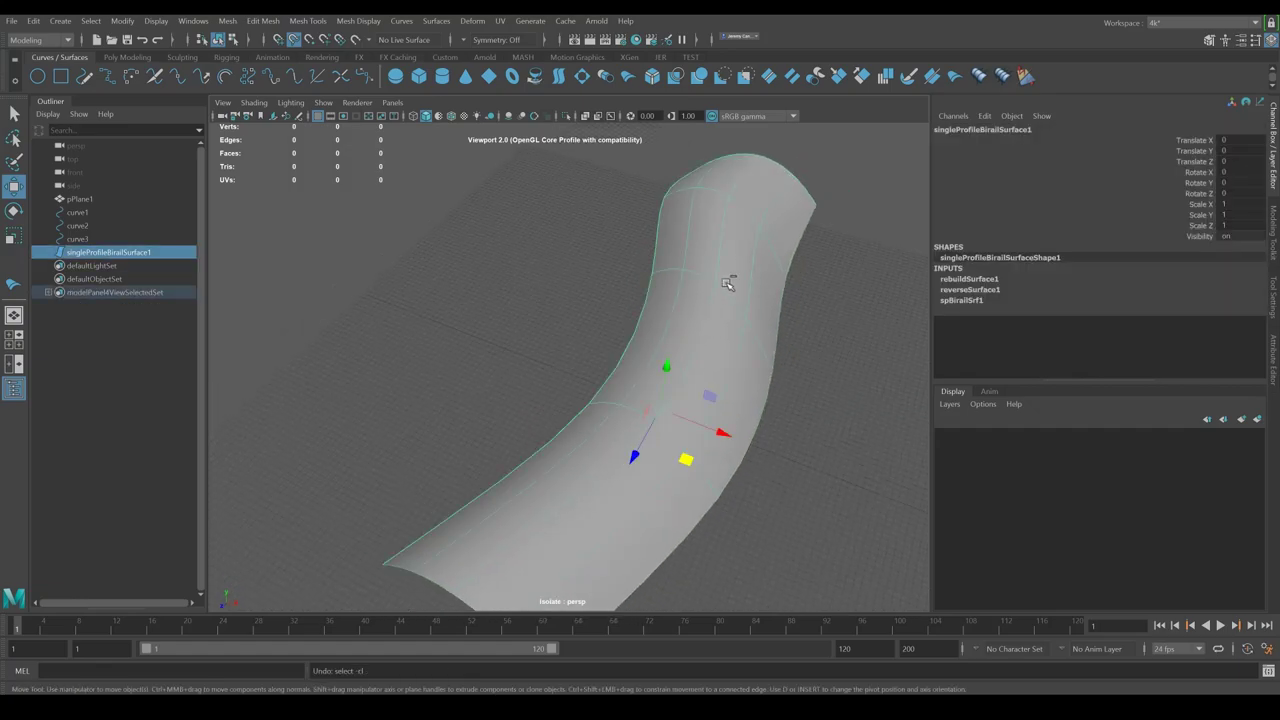
key(ctrl+z)
Step: Hide the birail surface so that only the profile and rail curves are shown
click(603, 330)
click(690, 391)
key(ctrl+h)
alt+drag(682, 381, 610, 422)
Step: Examine the rail curves and the spacing of their control points in component display
click(478, 438)
alt+drag(552, 452, 566, 414)
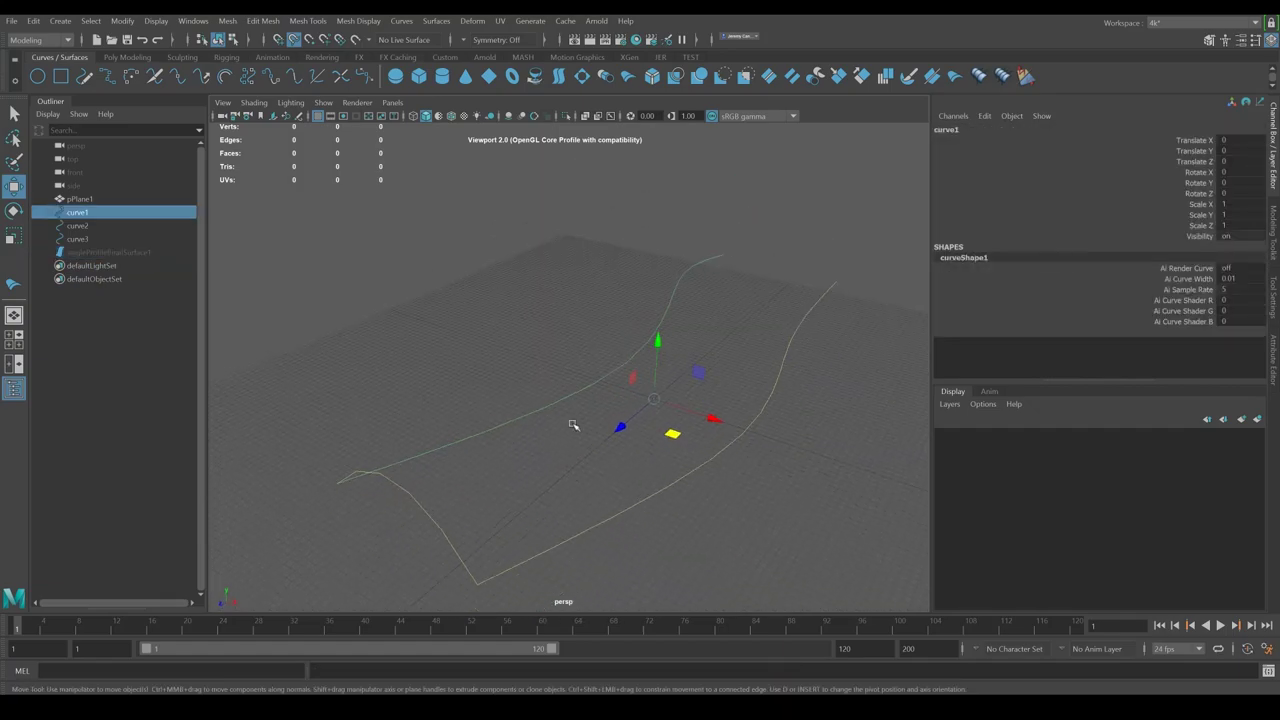
click(655, 499)
alt+middle_drag(670, 430, 653, 398)
alt+drag(654, 400, 623, 453)
click(630, 316)
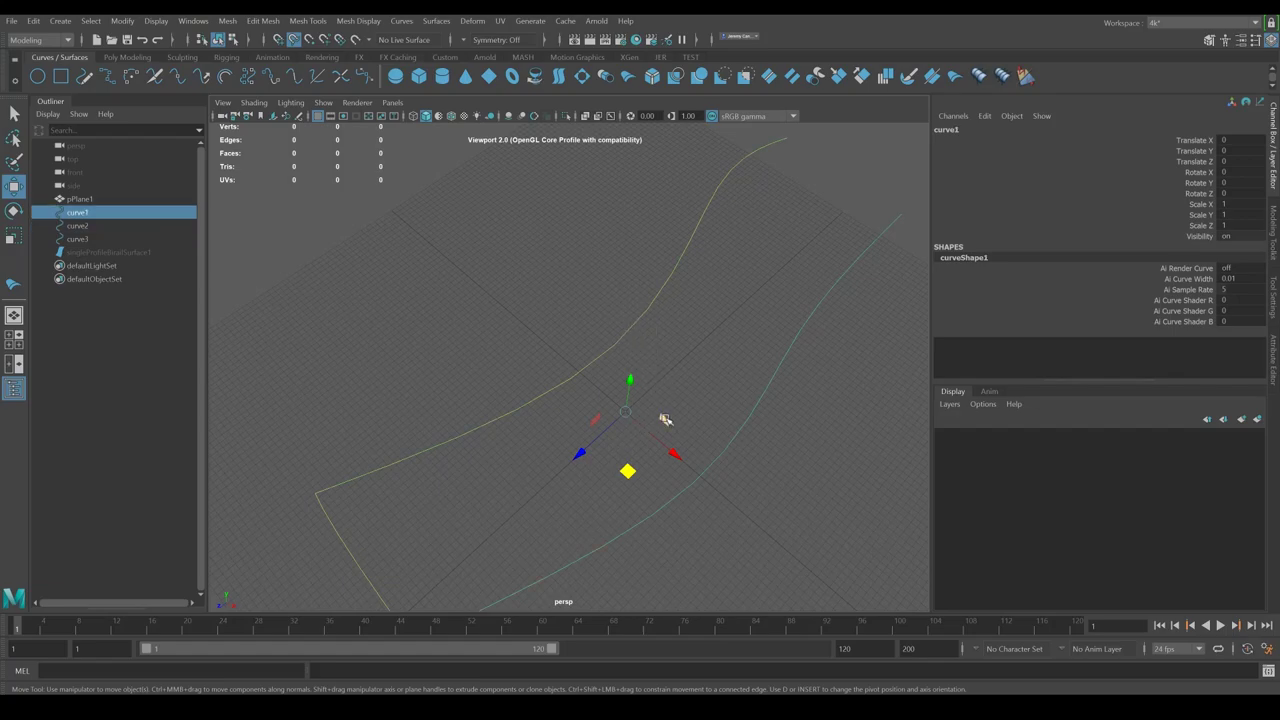
right_click(640, 318)
click(584, 320)
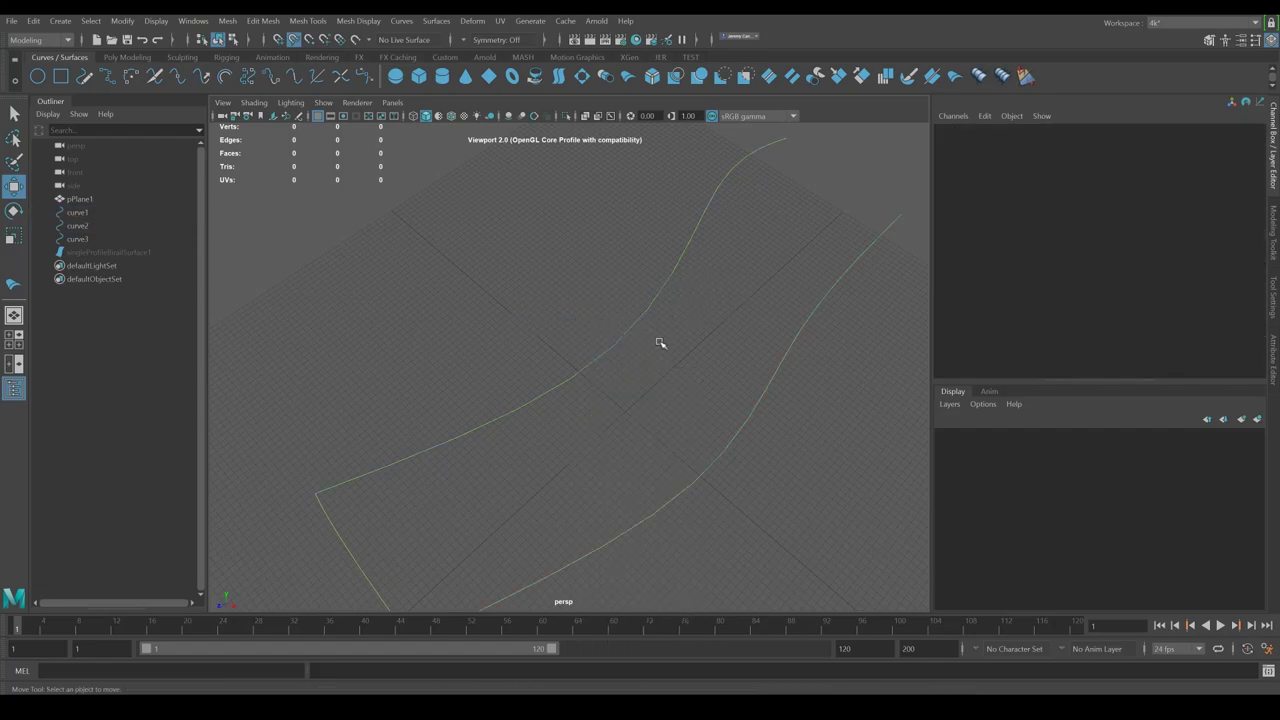
alt+drag(604, 349, 503, 395)
key(F8)
key(F8)
Step: Rebuild the first rail curve, curve1, with the Rebuild Curve options reset to their defaults, using 4 spans
click(650, 326)
click(616, 343)
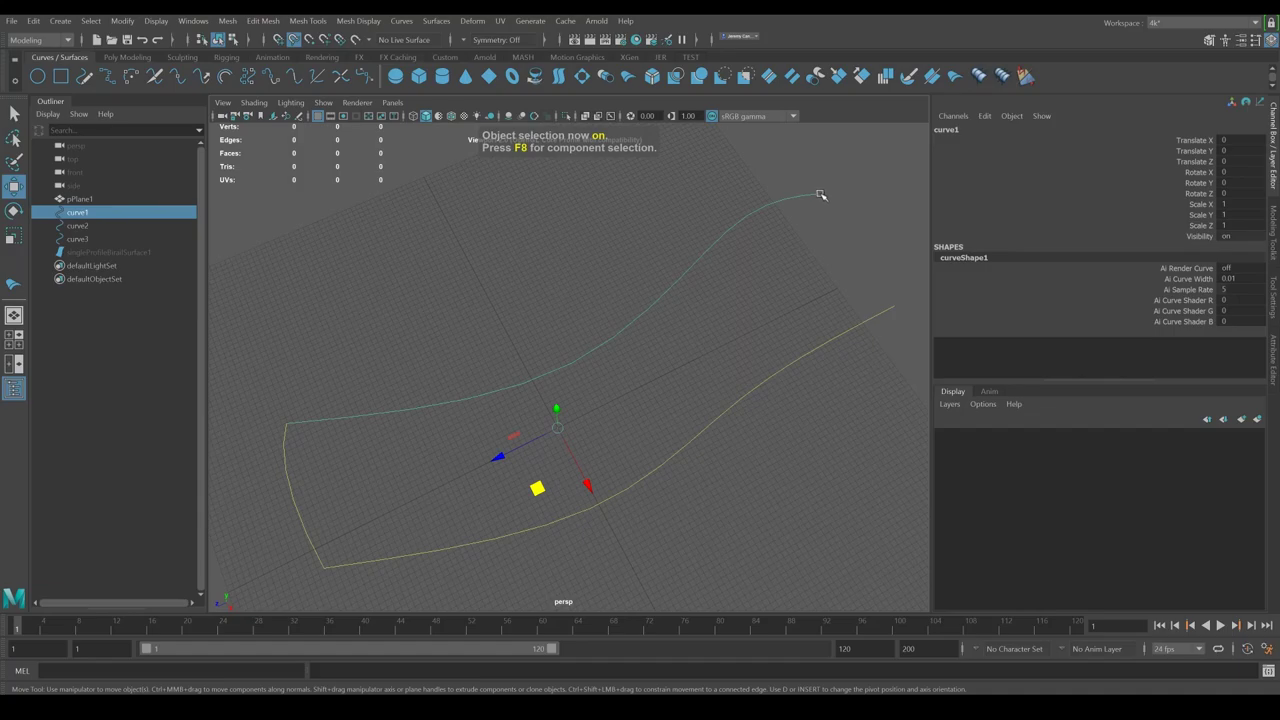
click(401, 20)
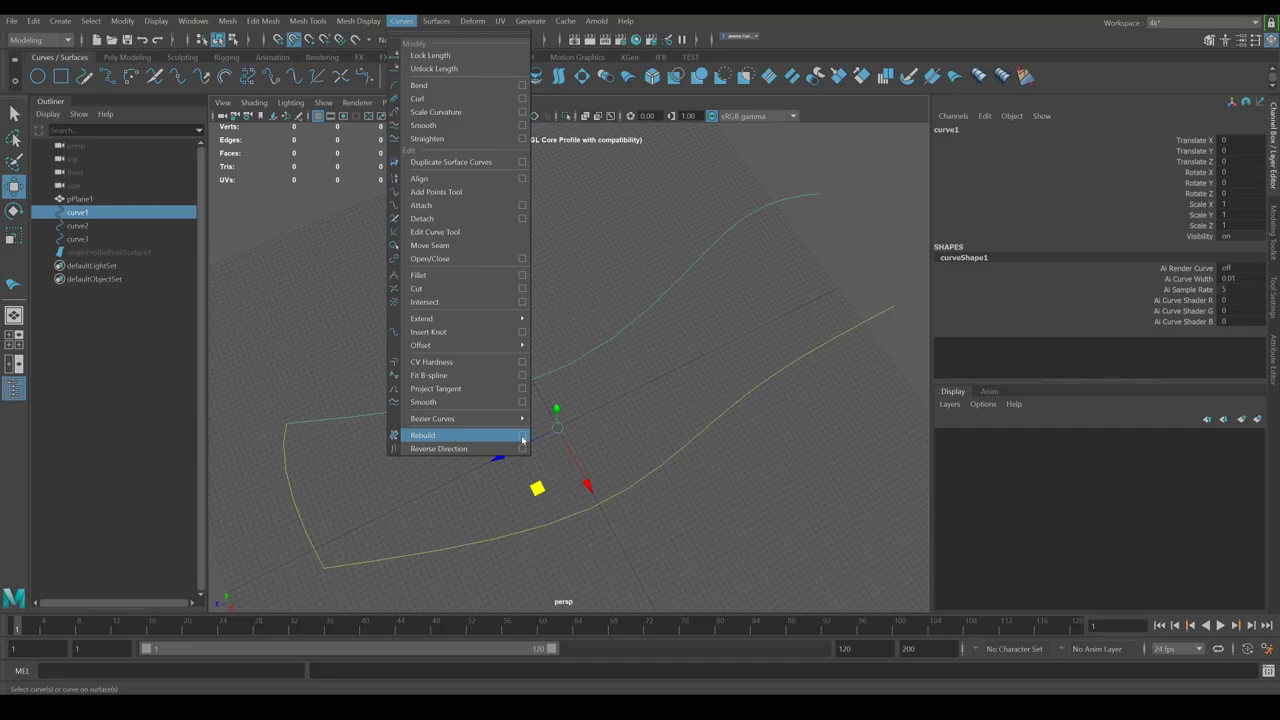
click(521, 435)
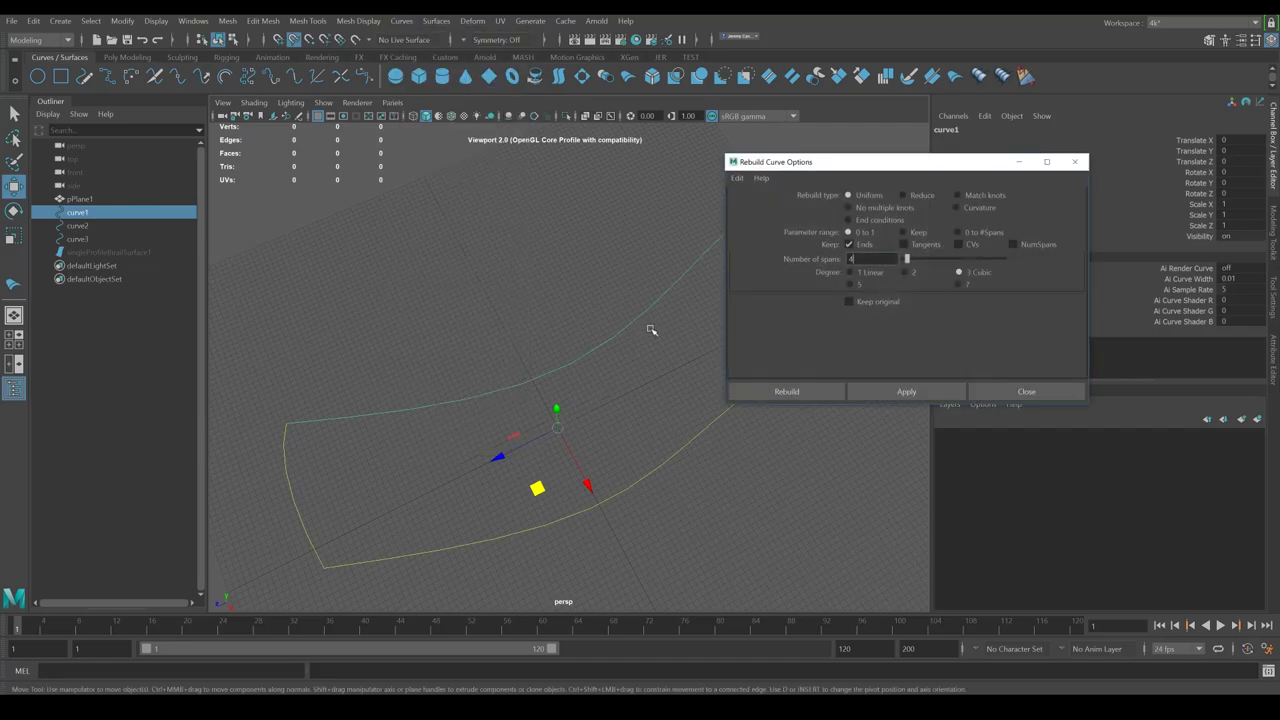
click(736, 178)
click(777, 214)
click(786, 392)
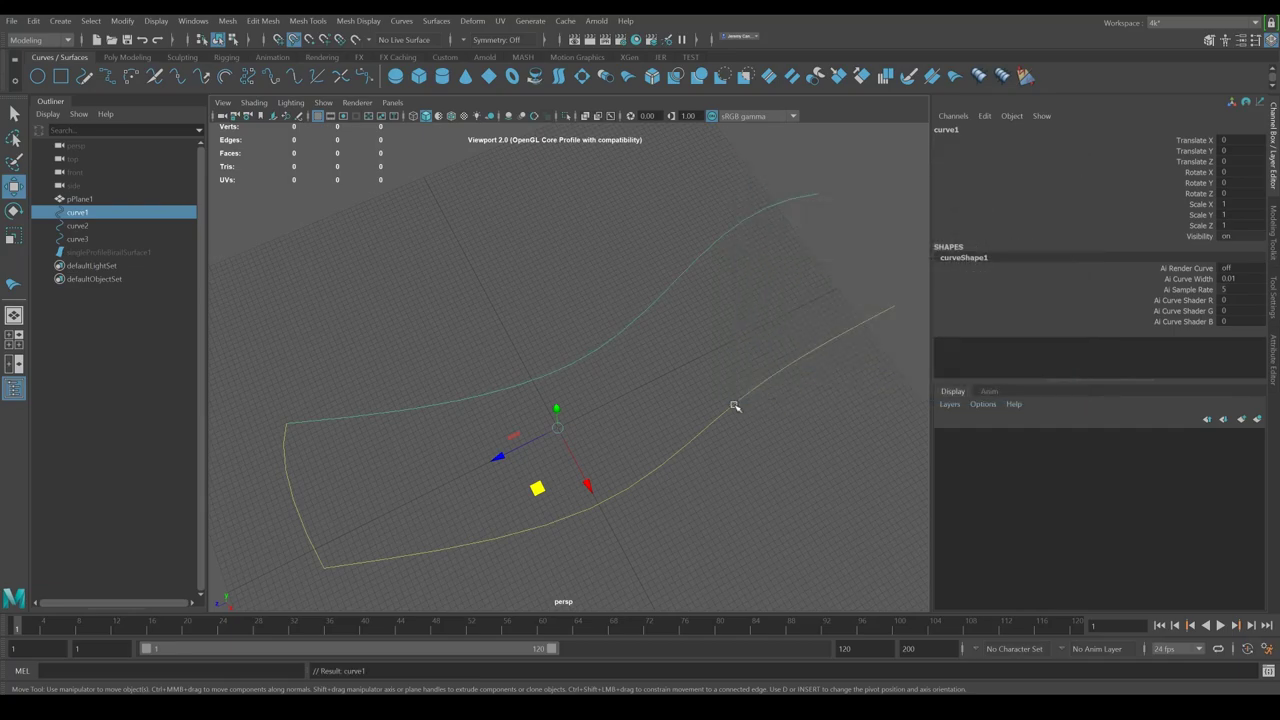
Step: Undo and redo the rebuild of curve1 to compare its control points before and after
right_click(697, 281)
key(ctrl+z)
key(ctrl+z)
key(ctrl+z)
key(ctrl+z)
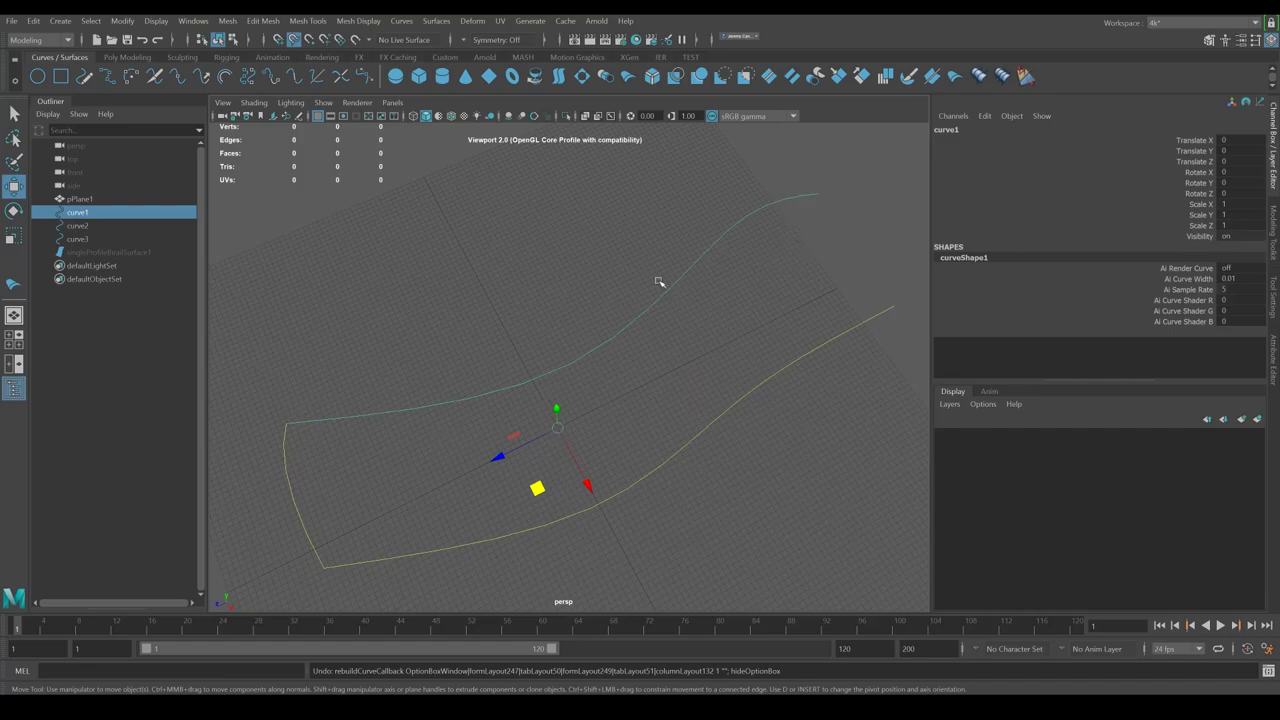
key(ctrl+y)
right_drag(658, 317, 639, 320)
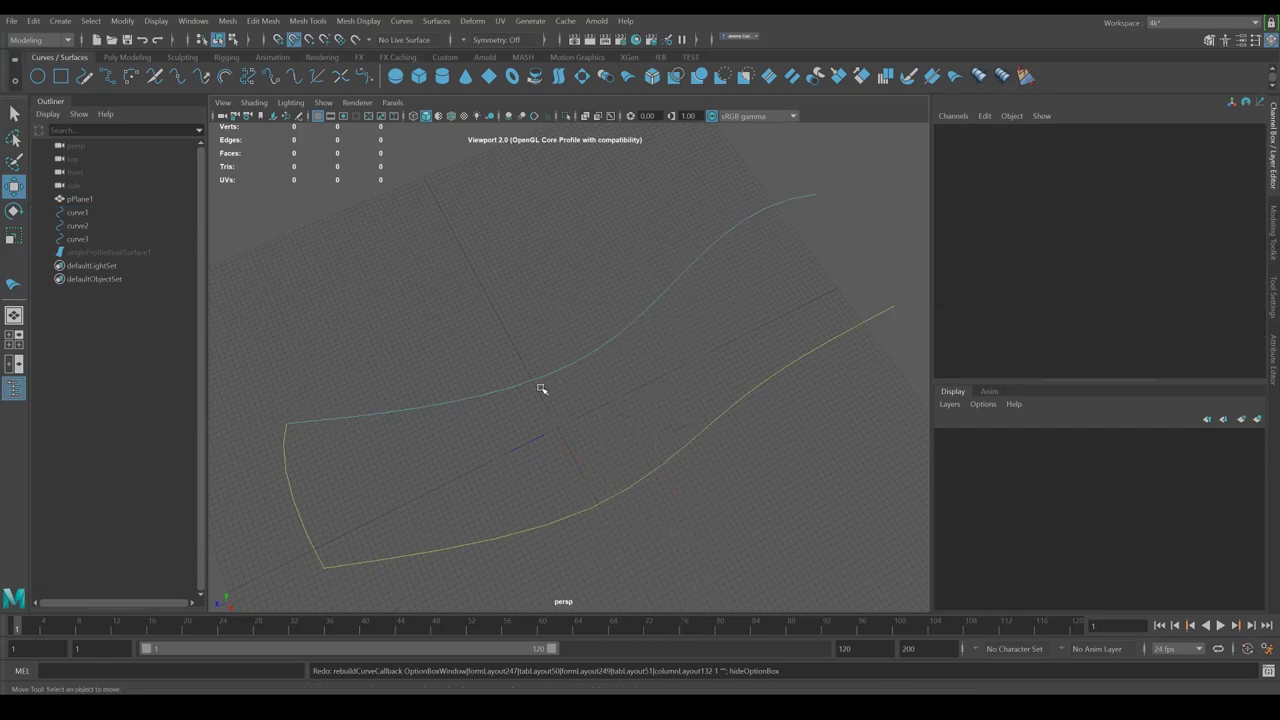
key(F8)
key(F8)
Step: Compare the two long rail curves individually and together from several angles
click(713, 381)
drag(716, 381, 675, 410)
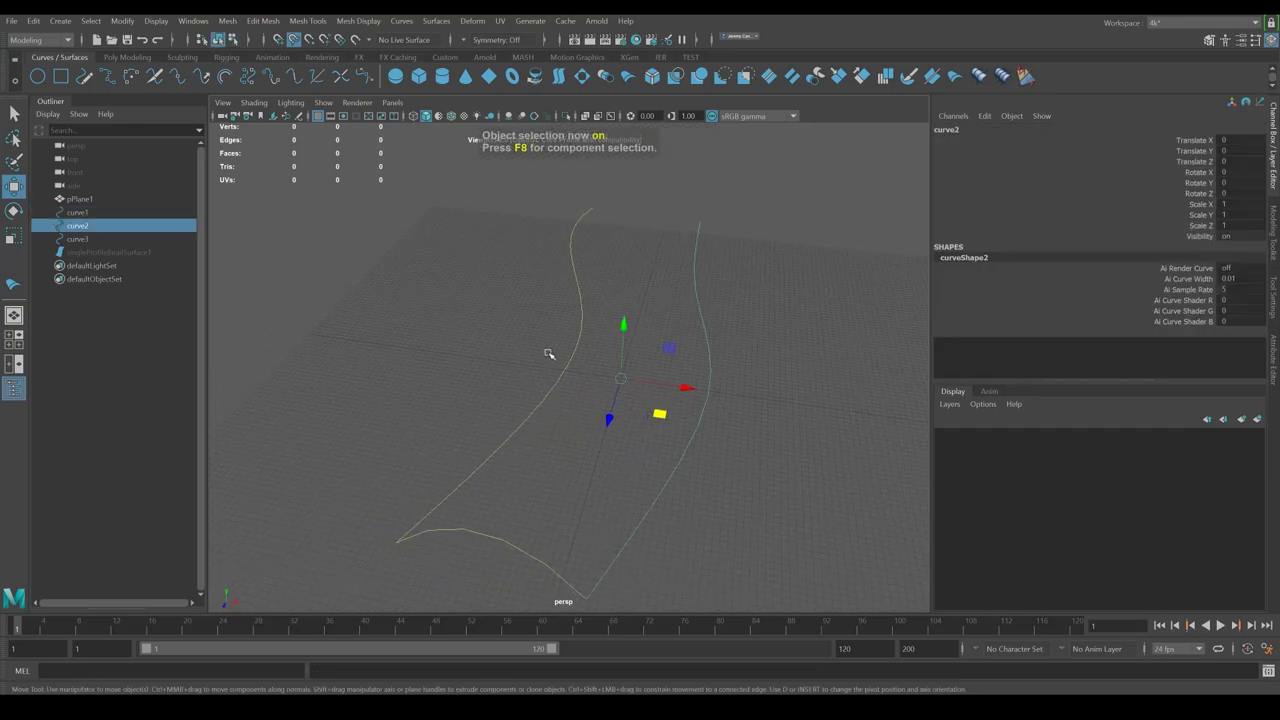
alt+drag(671, 303, 600, 343)
click(598, 340)
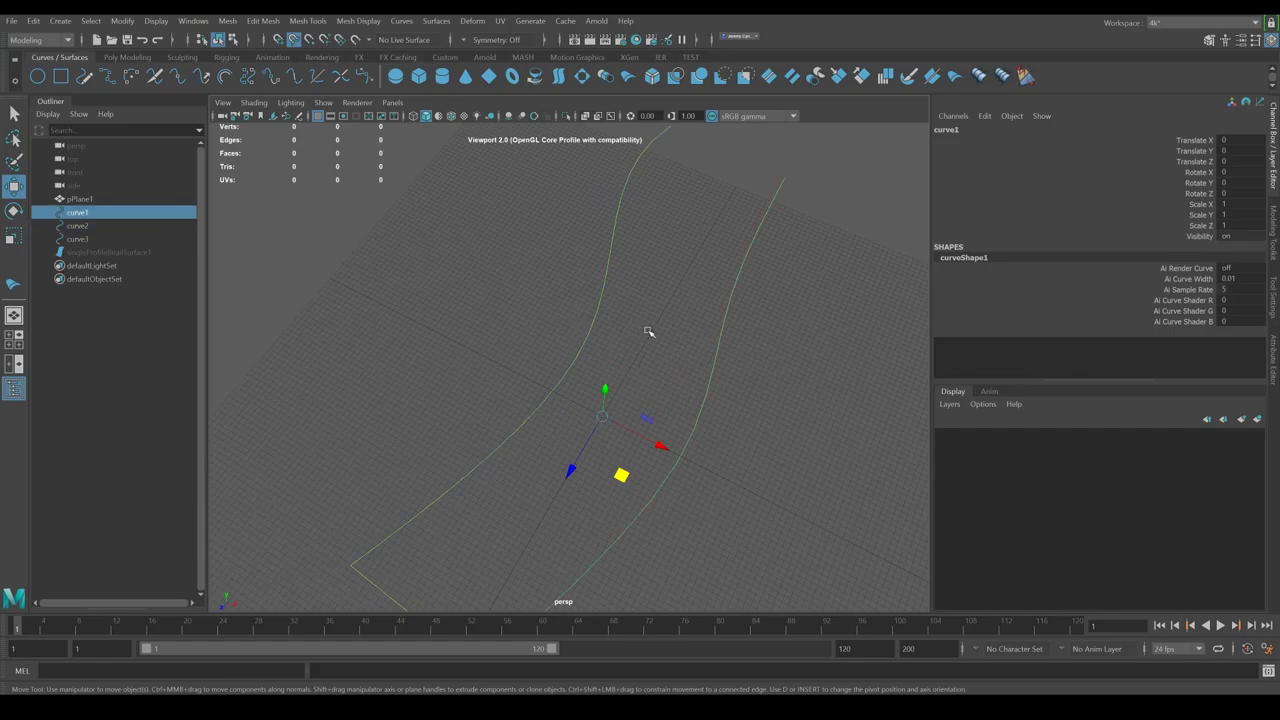
shift+drag(692, 316, 776, 368)
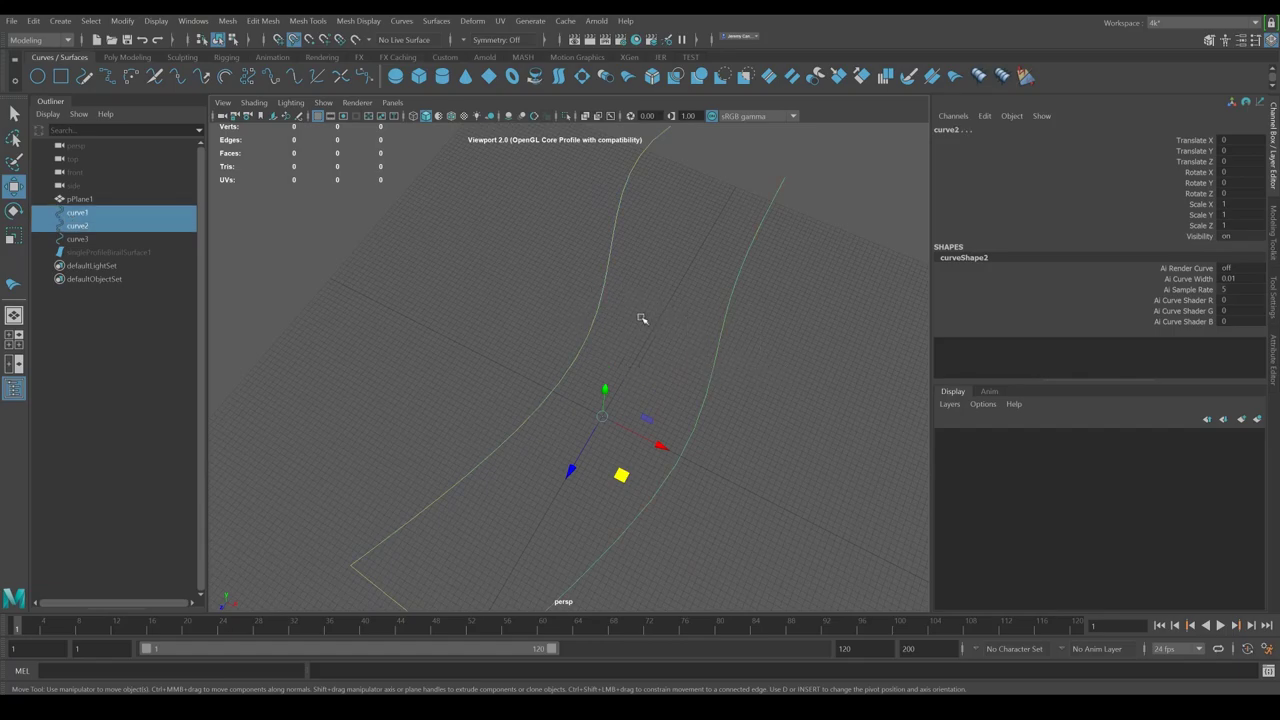
click(600, 316)
click(720, 322)
click(598, 322)
click(717, 348)
alt+drag(780, 436, 609, 357)
drag(685, 295, 680, 364)
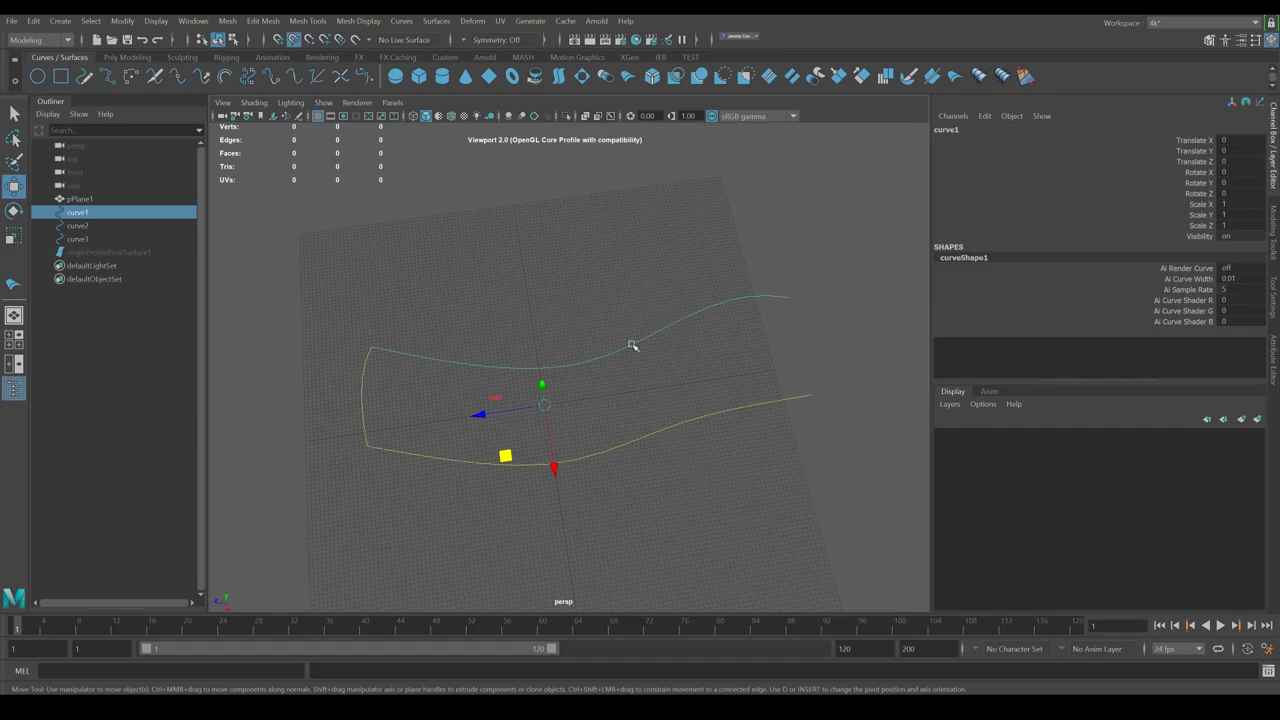
alt+middle_drag(604, 398, 626, 398)
drag(717, 231, 674, 517)
scroll(642, 378, up, 2)
alt+drag(655, 335, 665, 303)
alt+middle_drag(666, 303, 598, 327)
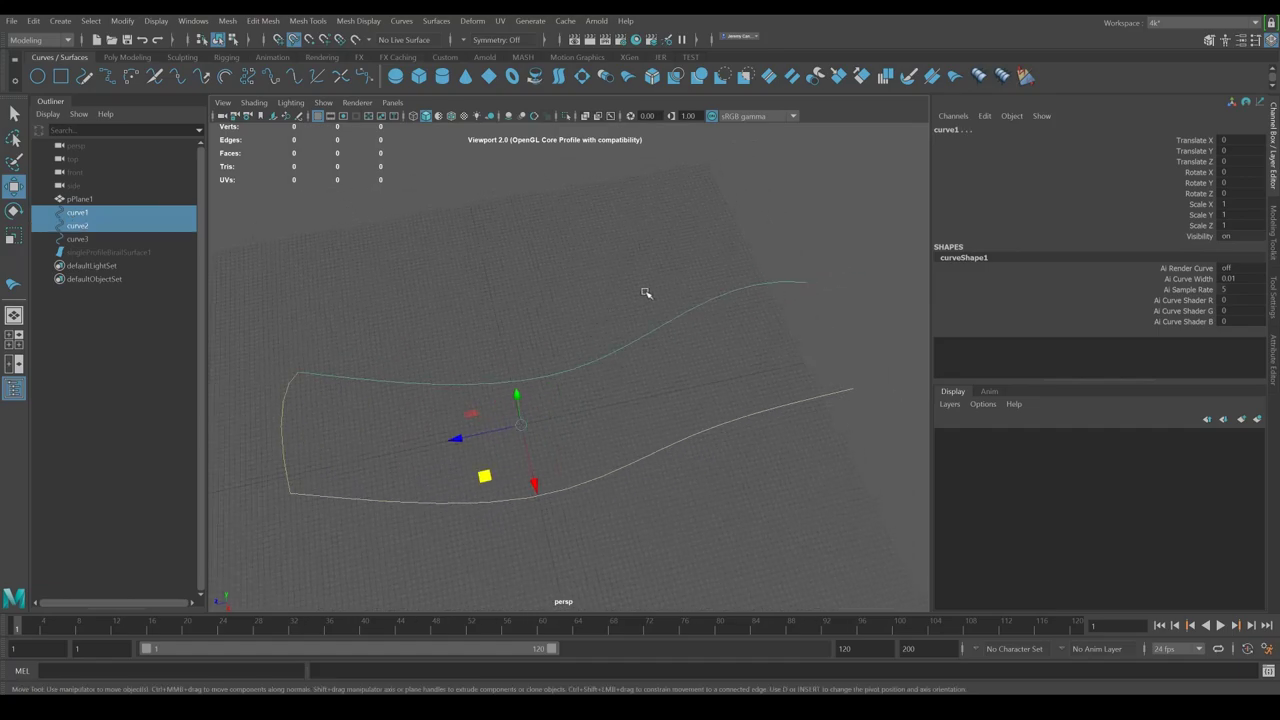
Step: Rebuild both long rail curves together as uniform cubic curves with 6 spans
click(694, 266)
click(700, 316)
shift+click(717, 443)
click(401, 21)
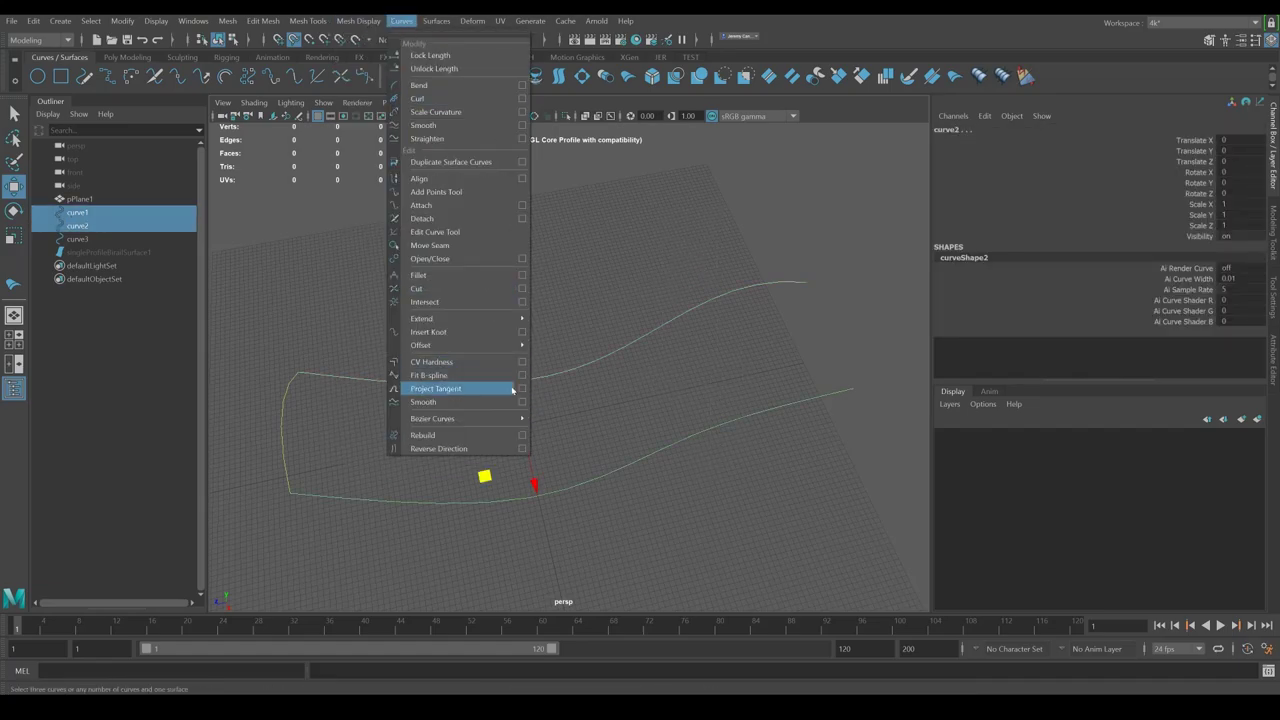
click(522, 431)
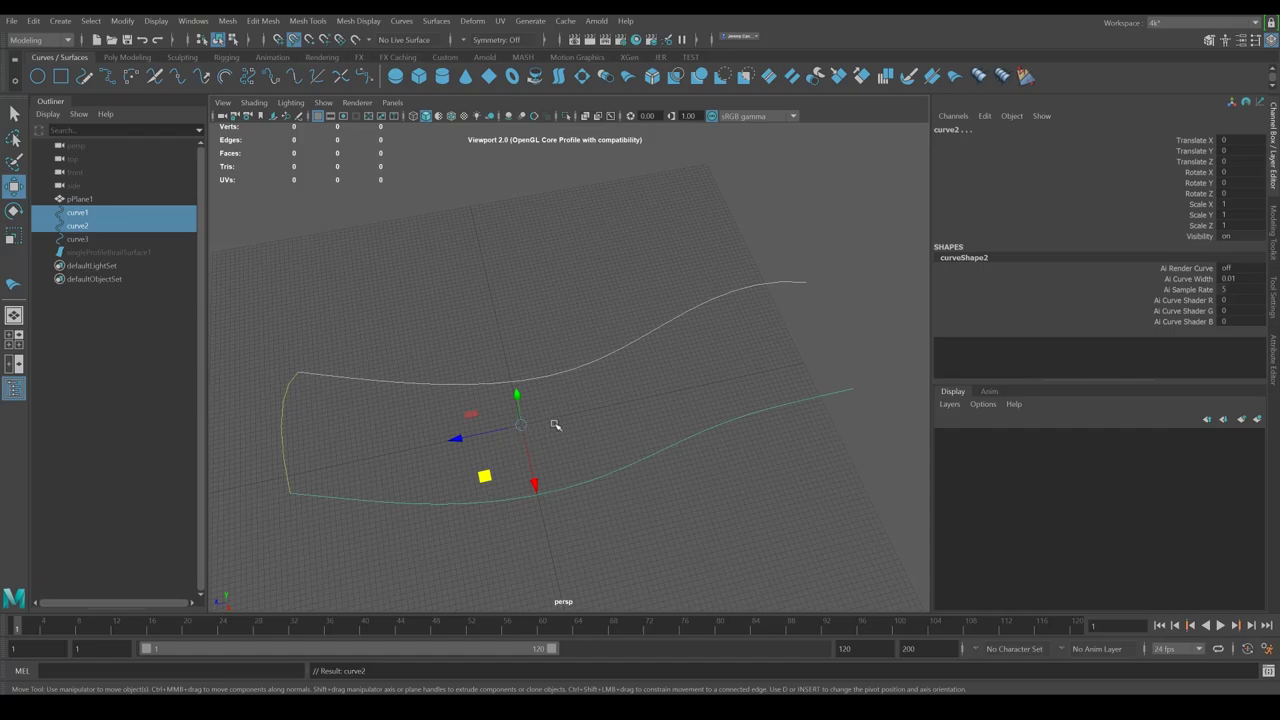
click(401, 21)
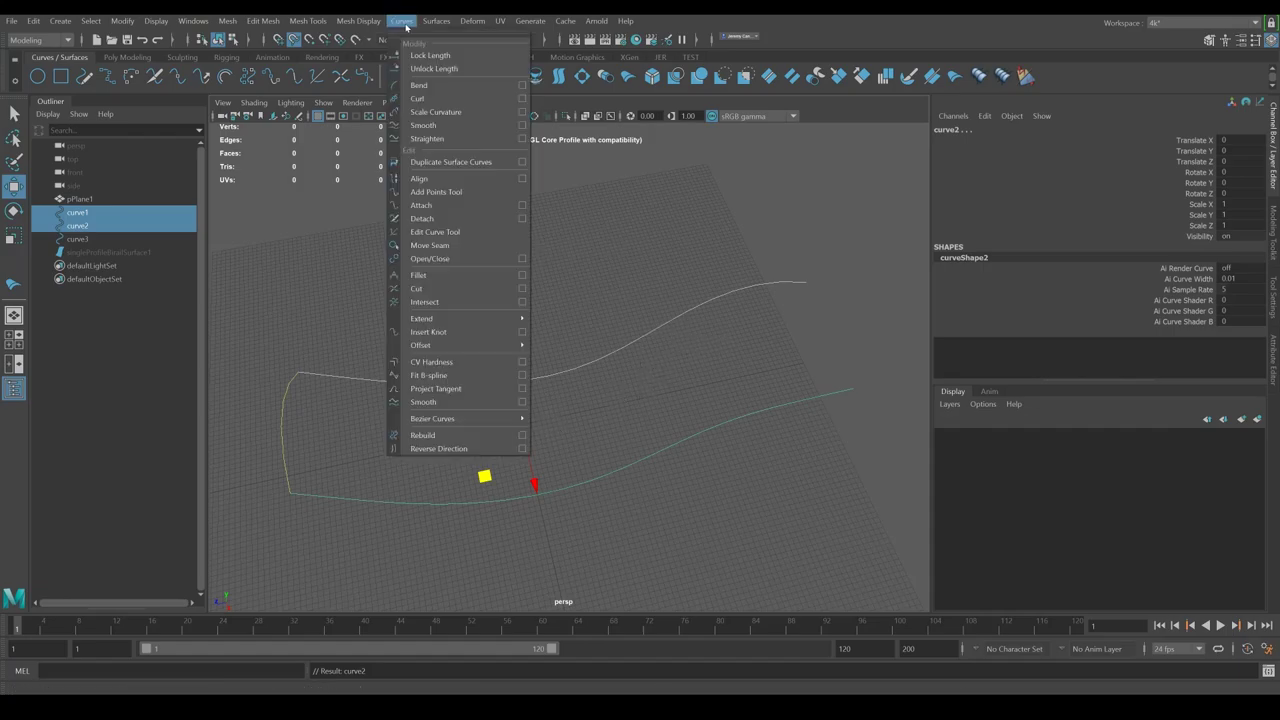
click(524, 431)
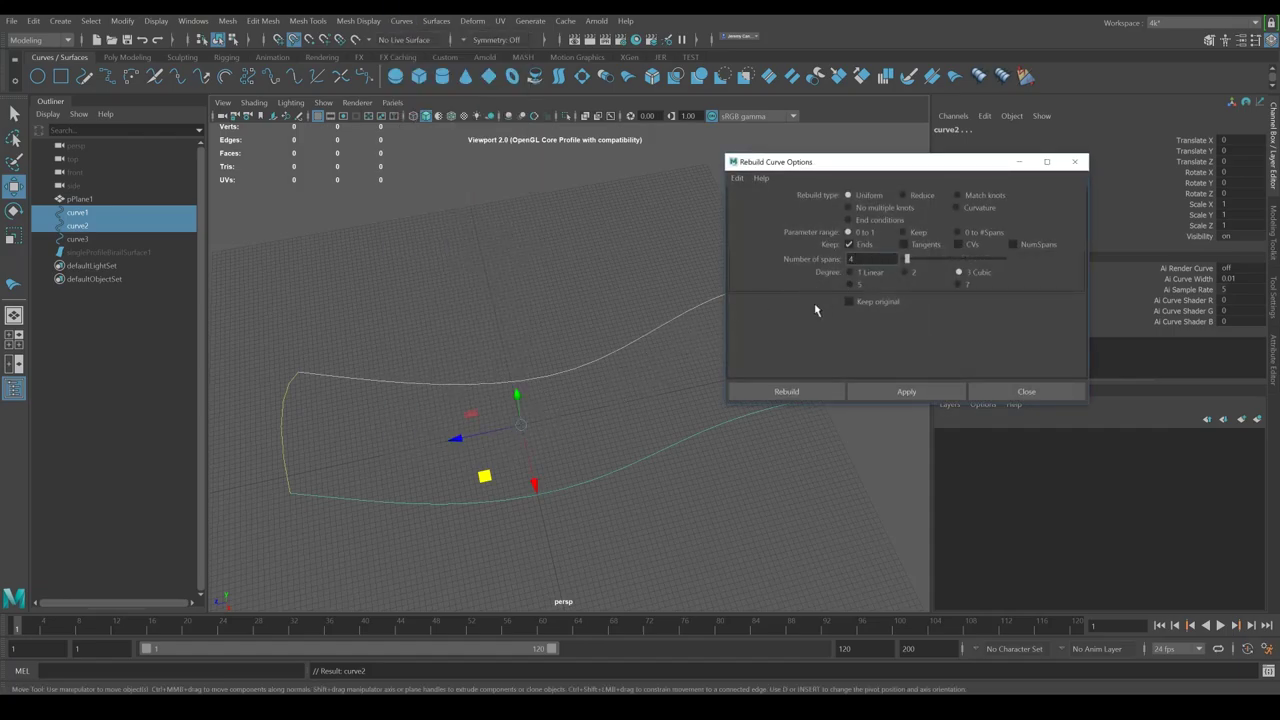
click(790, 391)
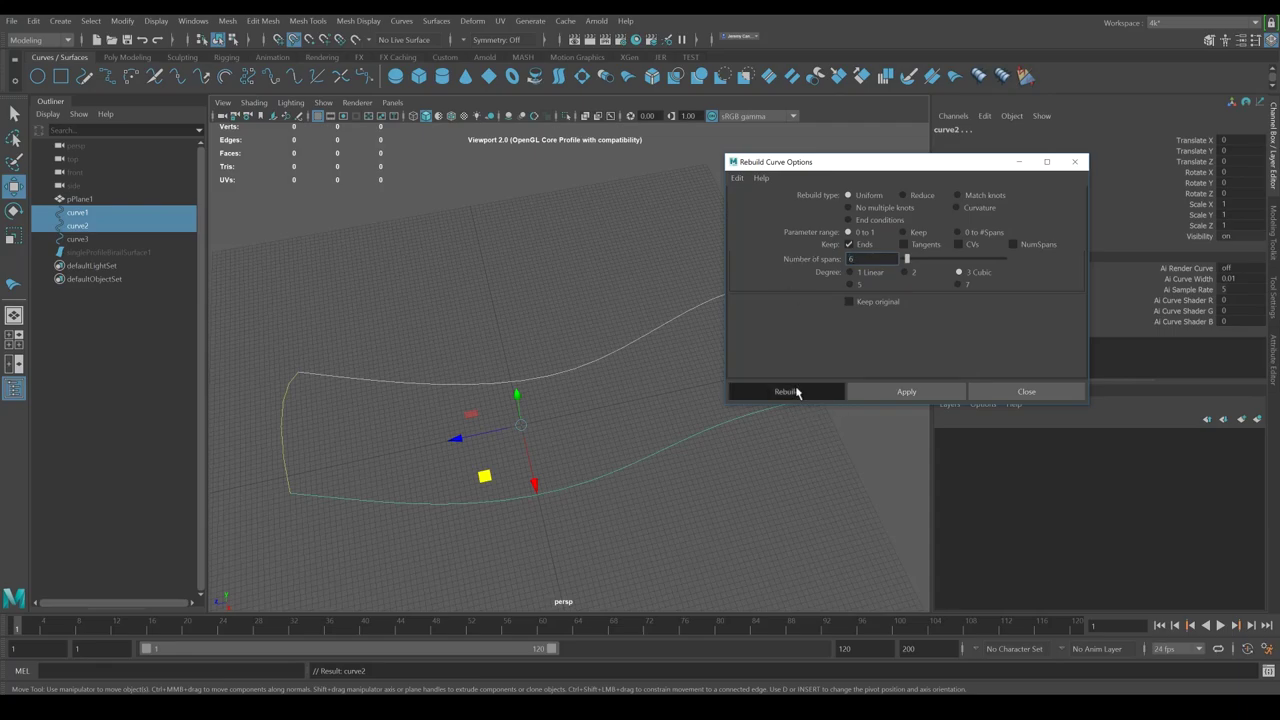
Step: Inspect the control points of the two rebuilt rail curves in component display
alt+drag(691, 417, 829, 377)
right_drag(704, 325, 645, 323)
alt+drag(712, 385, 676, 352)
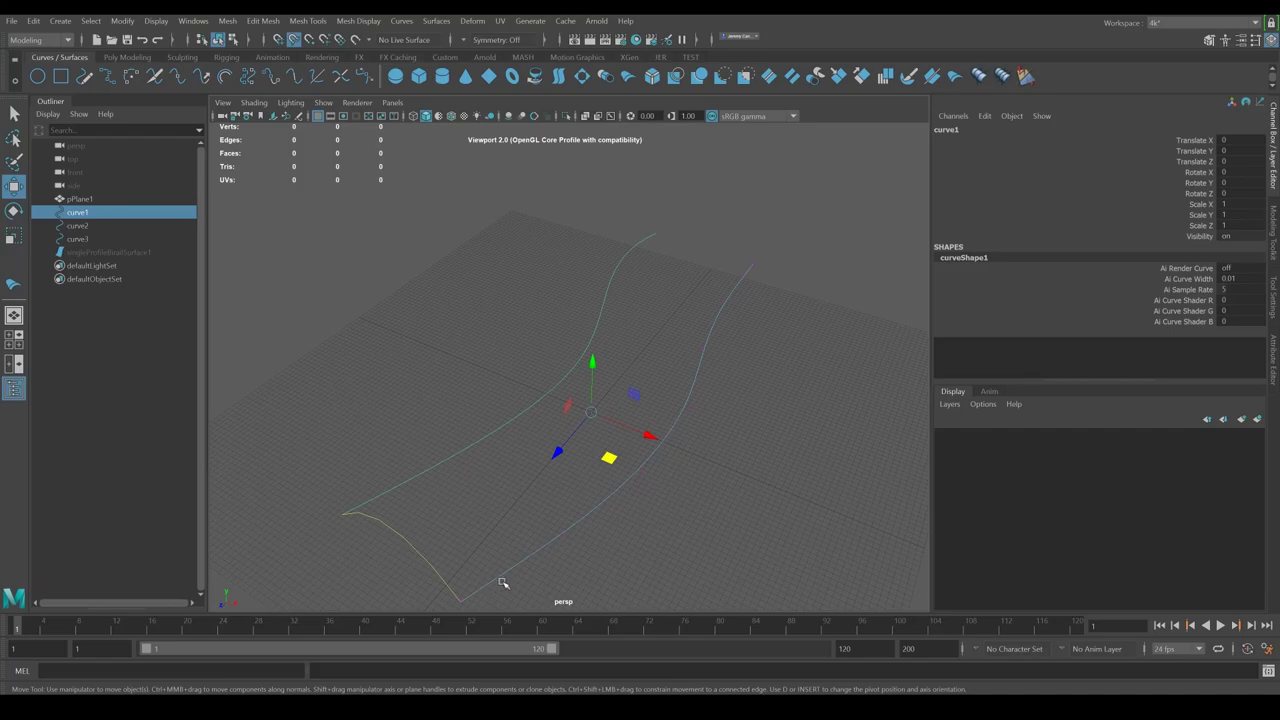
alt+drag(770, 387, 690, 408)
key(F8)
alt+middle_drag(709, 384, 766, 351)
key(F8)
click(540, 463)
Step: Select the arched profile curve and examine the distribution of its control points
click(402, 502)
alt+drag(410, 500, 716, 388)
right_drag(717, 388, 660, 386)
alt+drag(714, 367, 691, 342)
key(F8)
click(406, 25)
click(691, 369)
key(F8)
Step: Try rebuilding the arched profile curve with 6 spans, undo it, and check the curves' control points
click(401, 20)
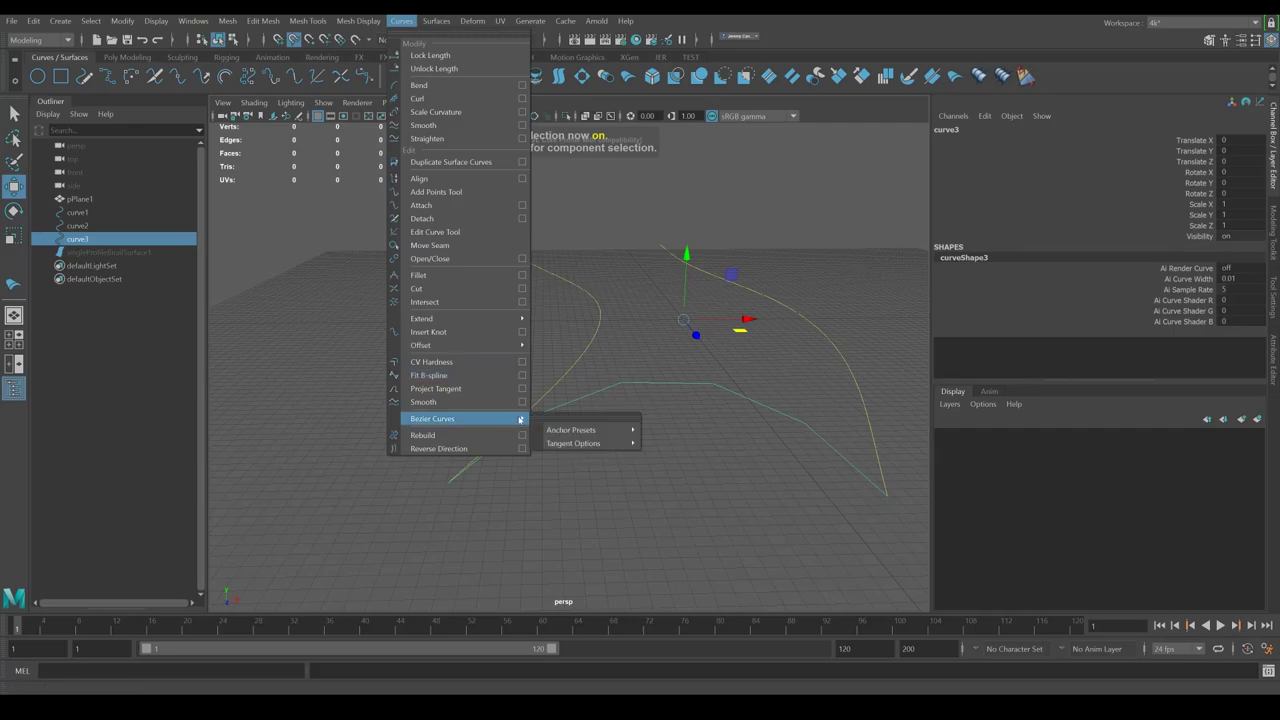
click(526, 433)
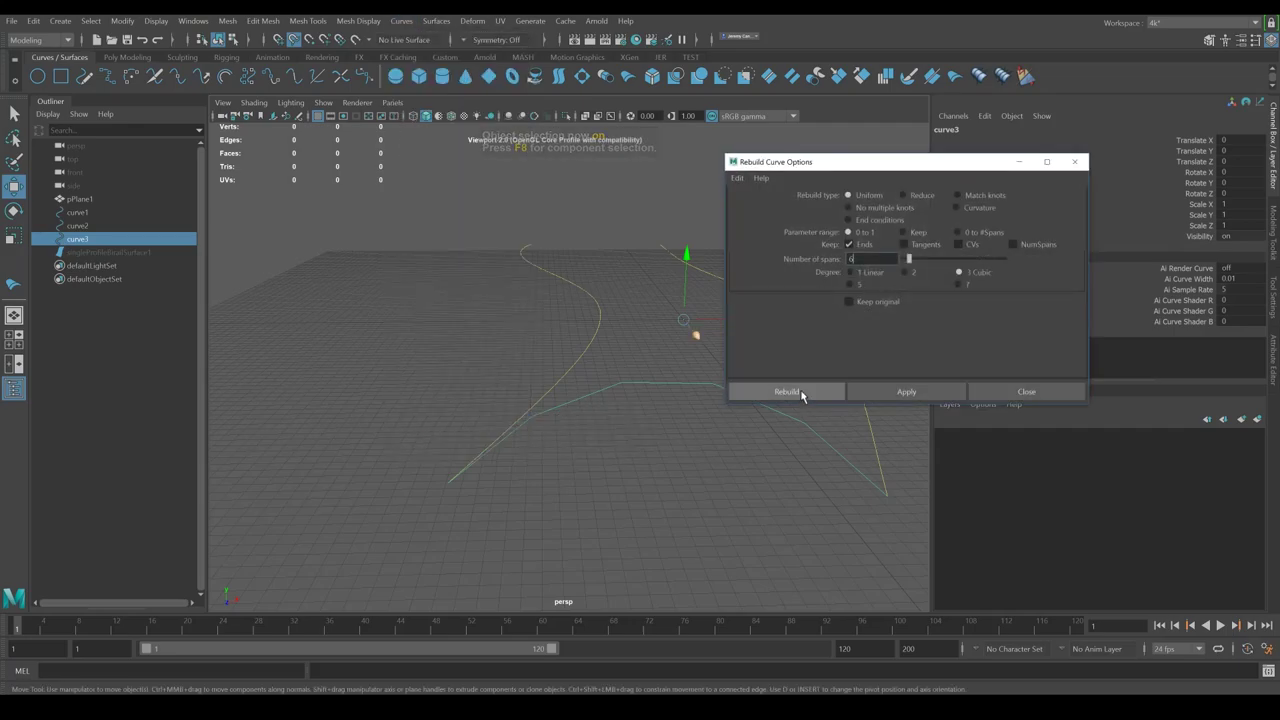
click(801, 392)
key(ctrl+z)
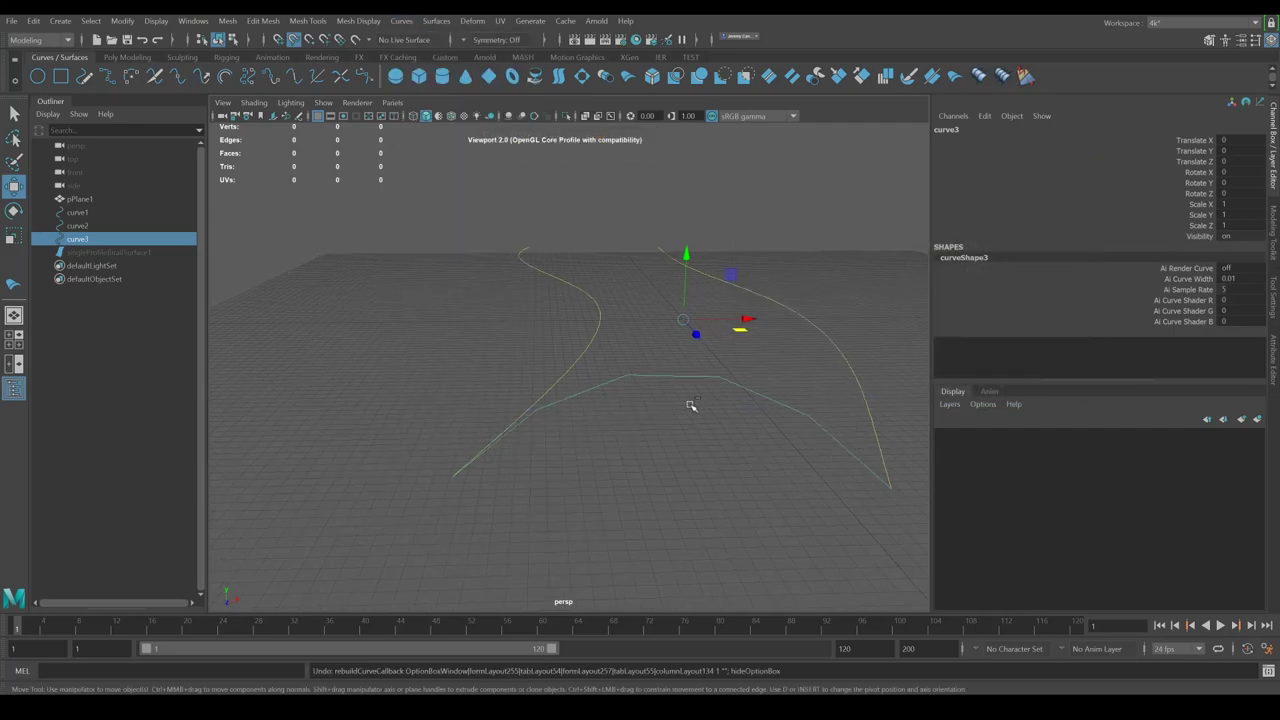
alt+drag(803, 377, 403, 518)
key(F8)
key(F8)
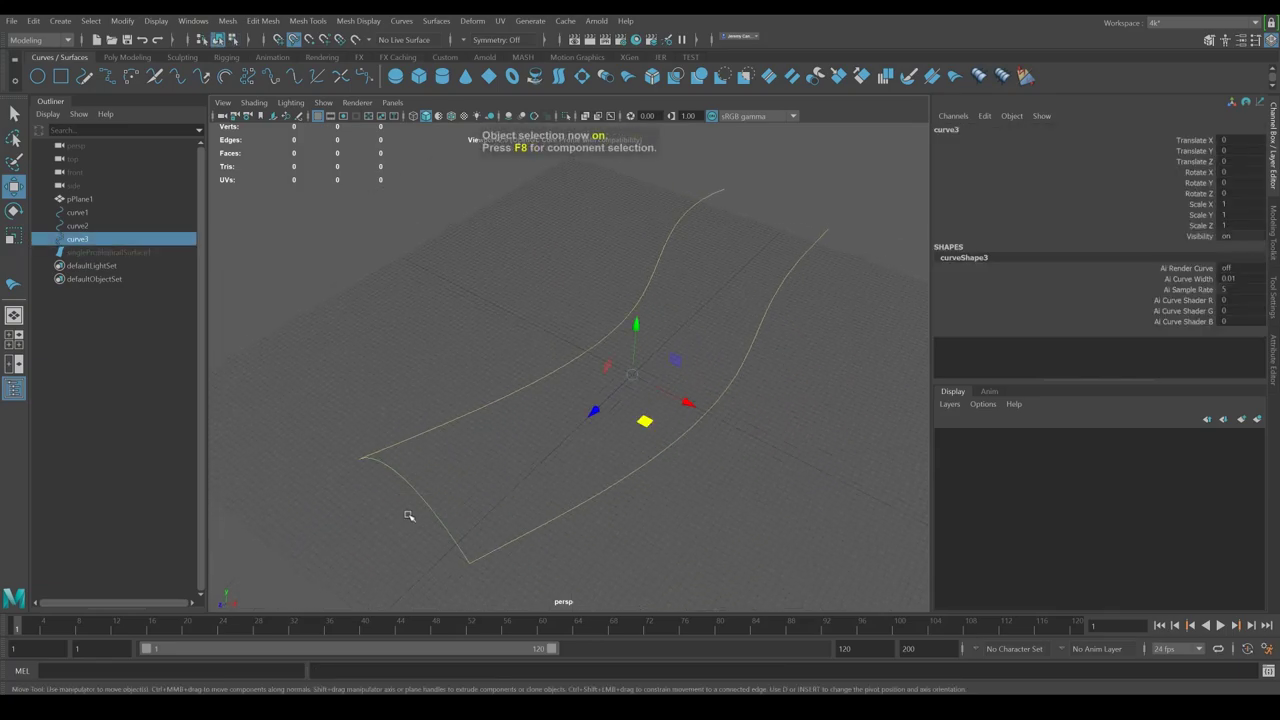
Step: Create a Birail 1 surface from the arched profile along the two rebuilt rail curves and reverse its direction
click(436, 21)
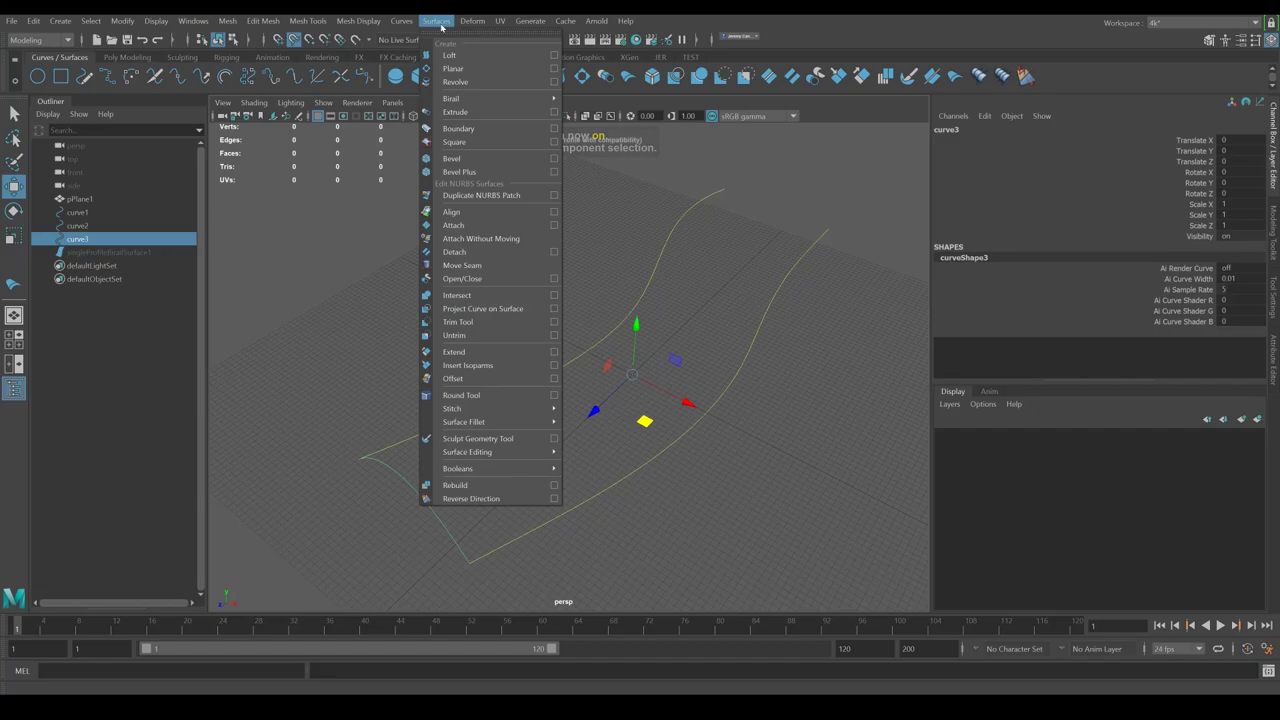
mouse_move(545, 98)
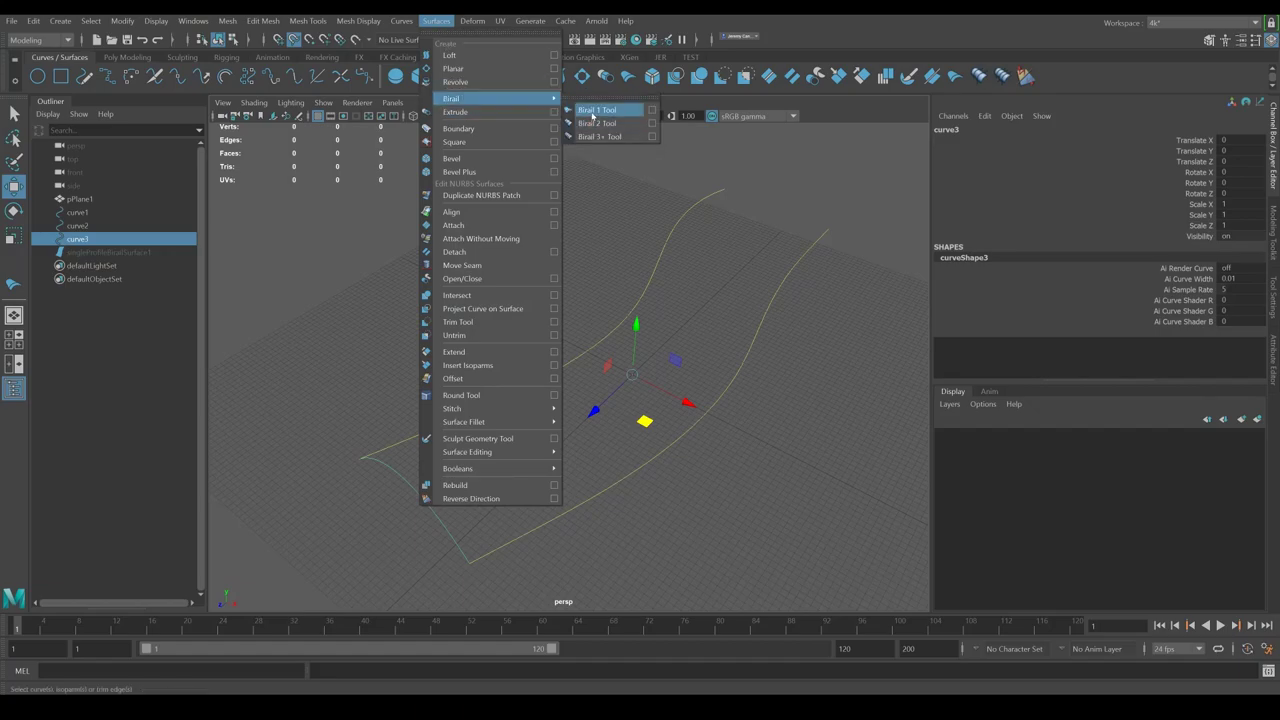
click(598, 111)
click(622, 427)
drag(624, 427, 721, 474)
alt+drag(711, 427, 832, 352)
click(818, 352)
click(651, 359)
click(436, 21)
click(474, 500)
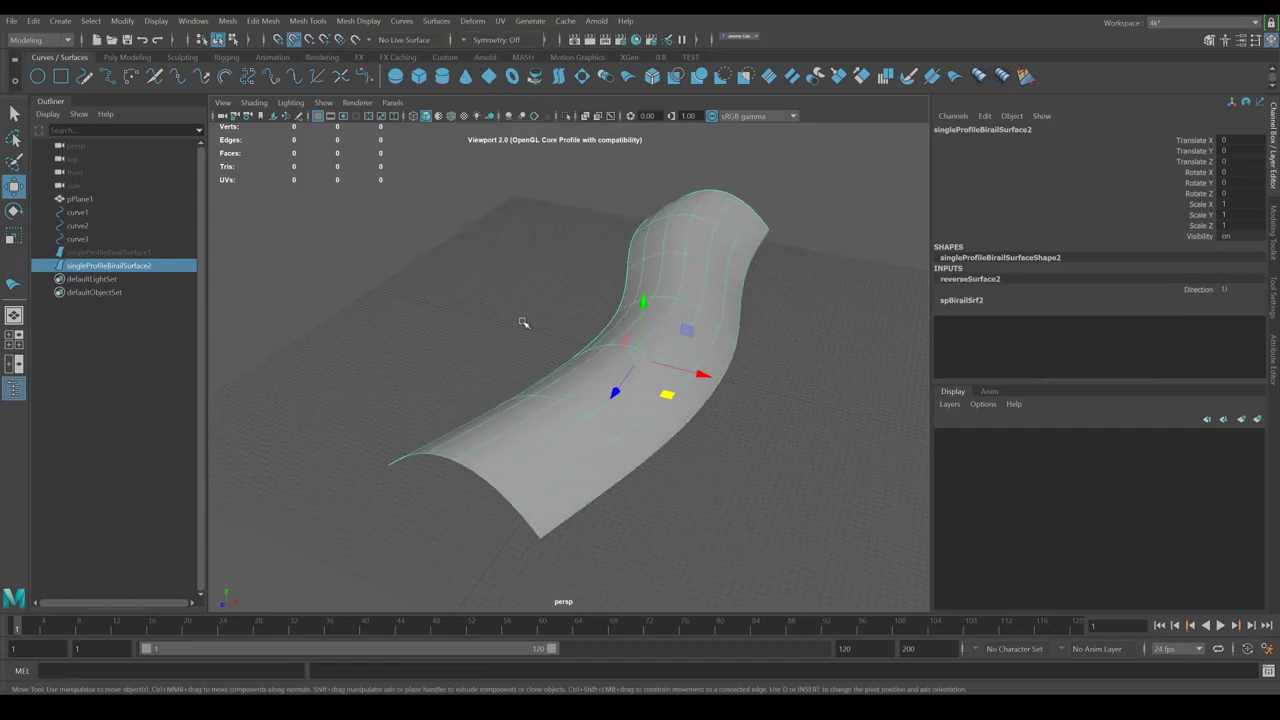
click(436, 21)
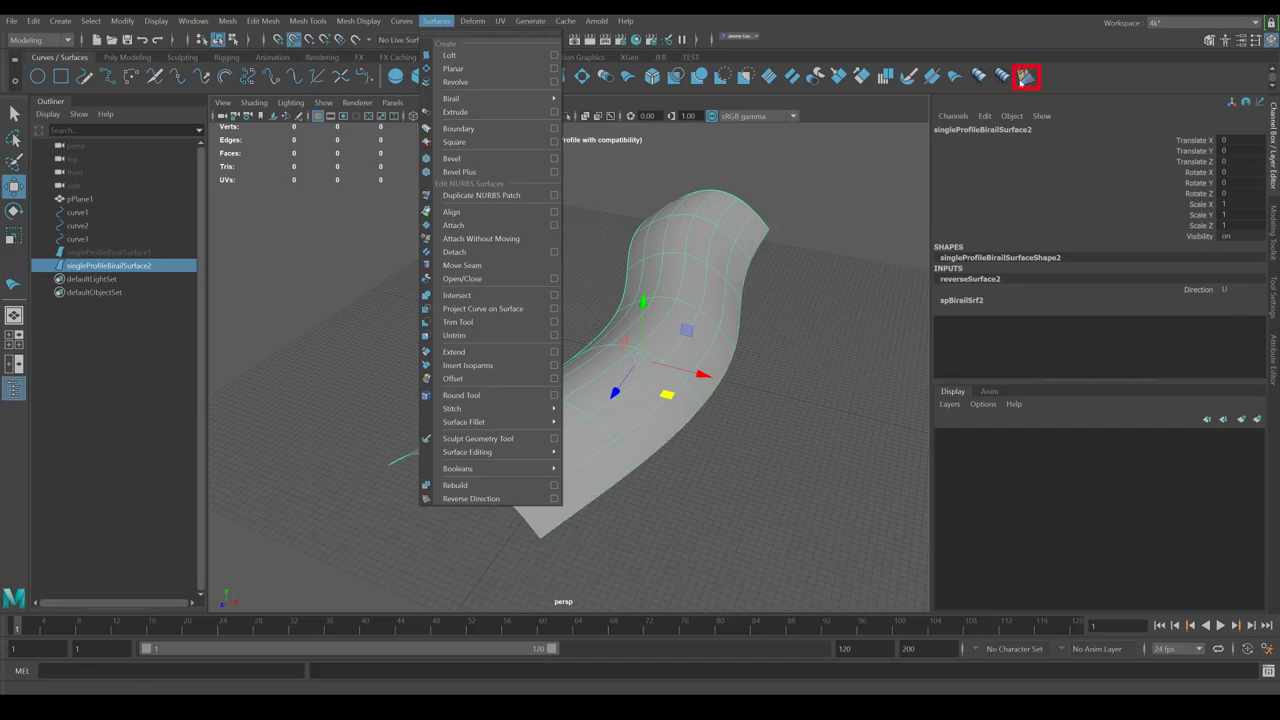
click(436, 21)
click(436, 21)
click(436, 21)
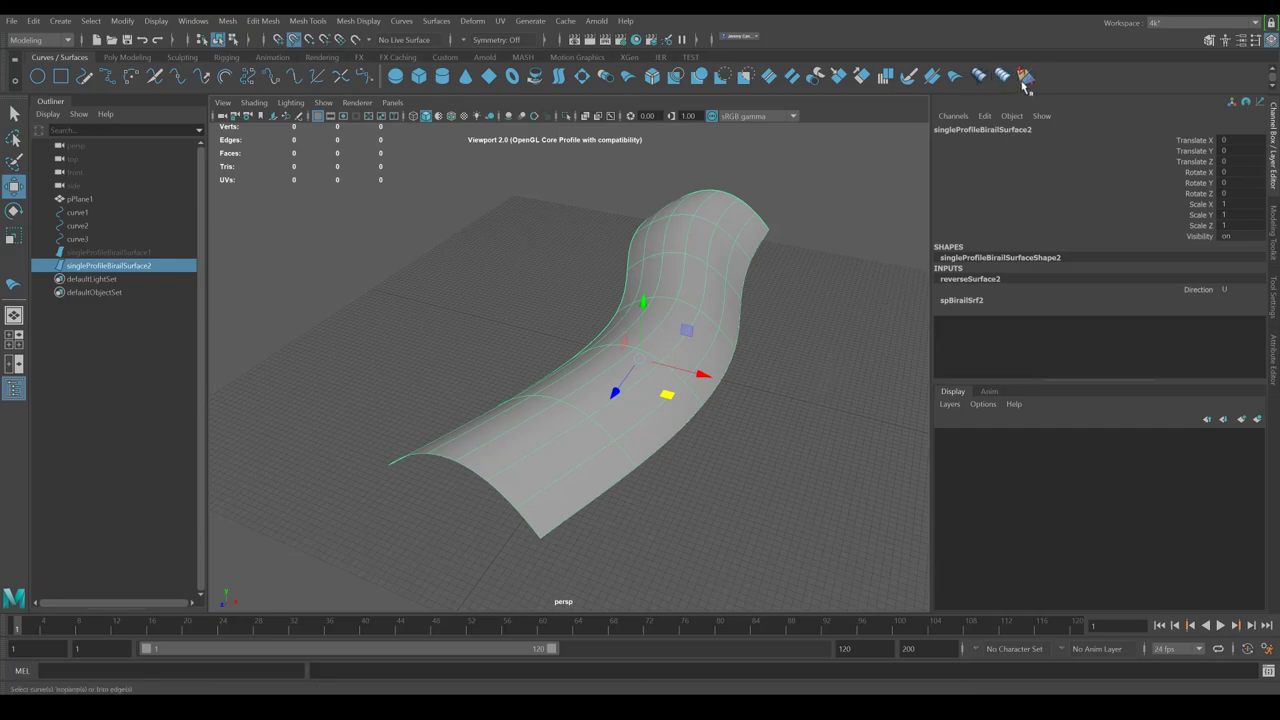
click(437, 21)
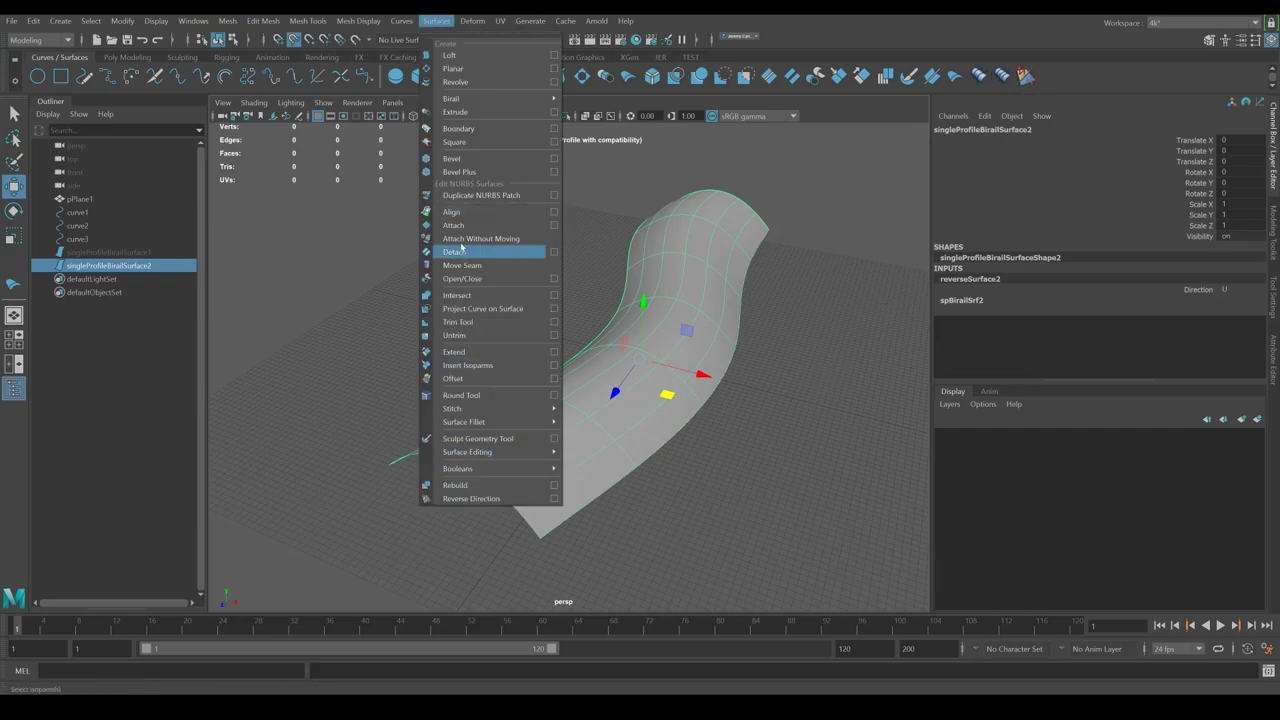
mouse_move(416, 20)
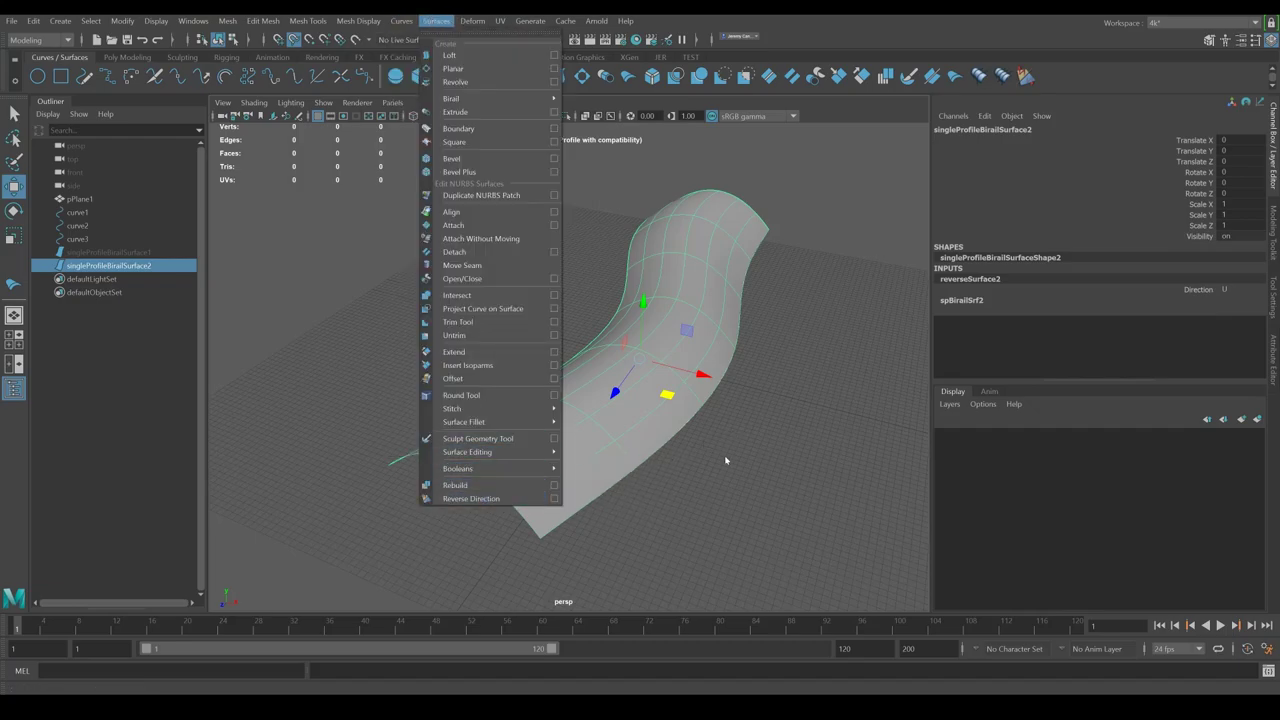
click(771, 409)
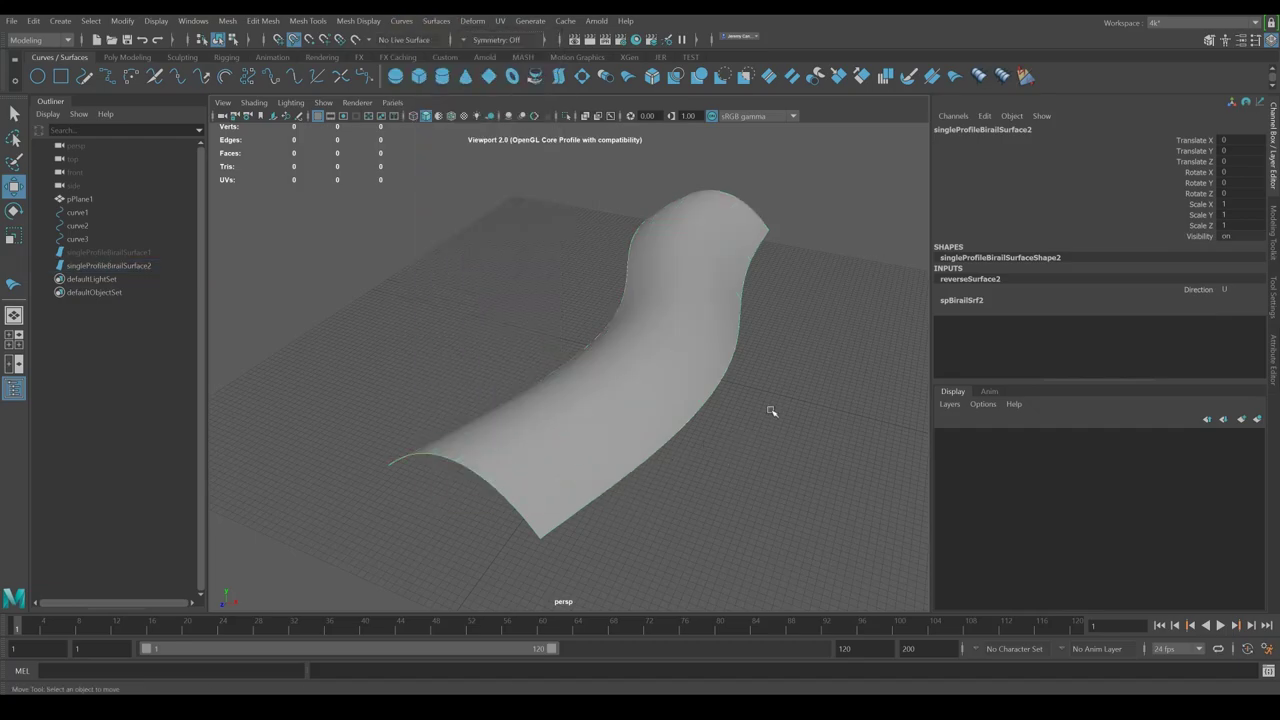
Step: Delete the reversed birail surface, keeping the profile and rail curves
click(670, 249)
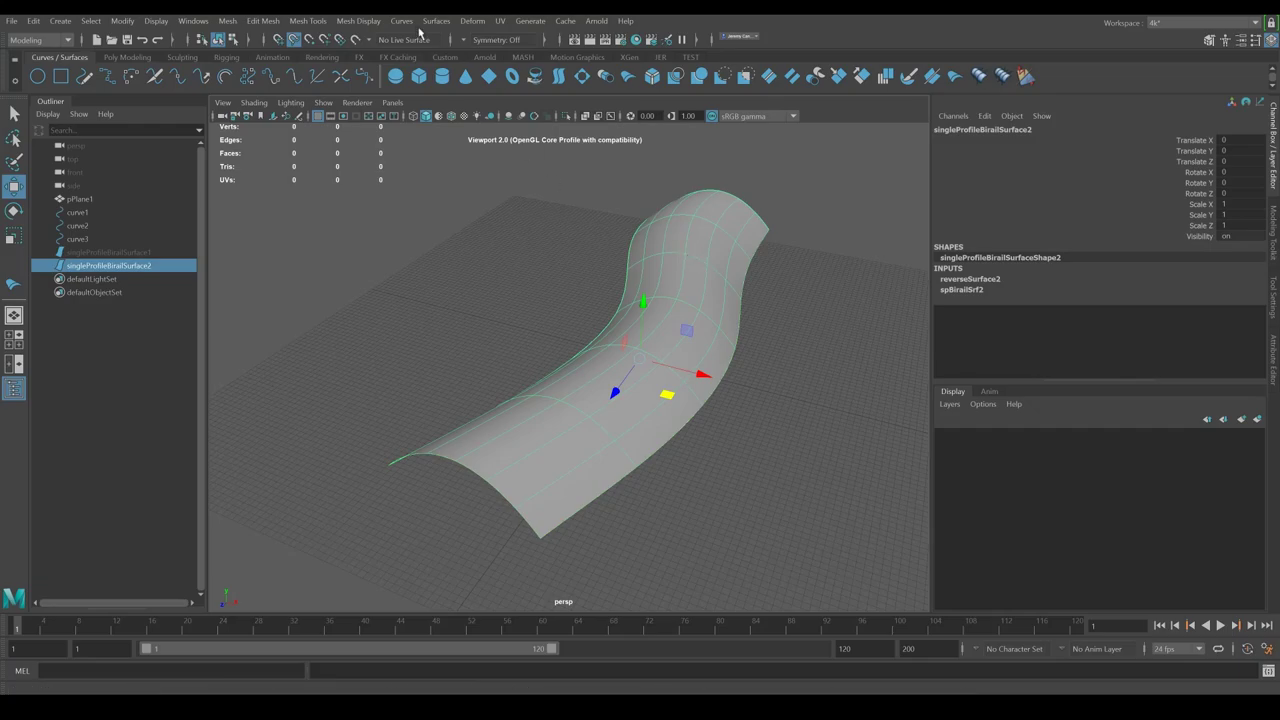
click(408, 22)
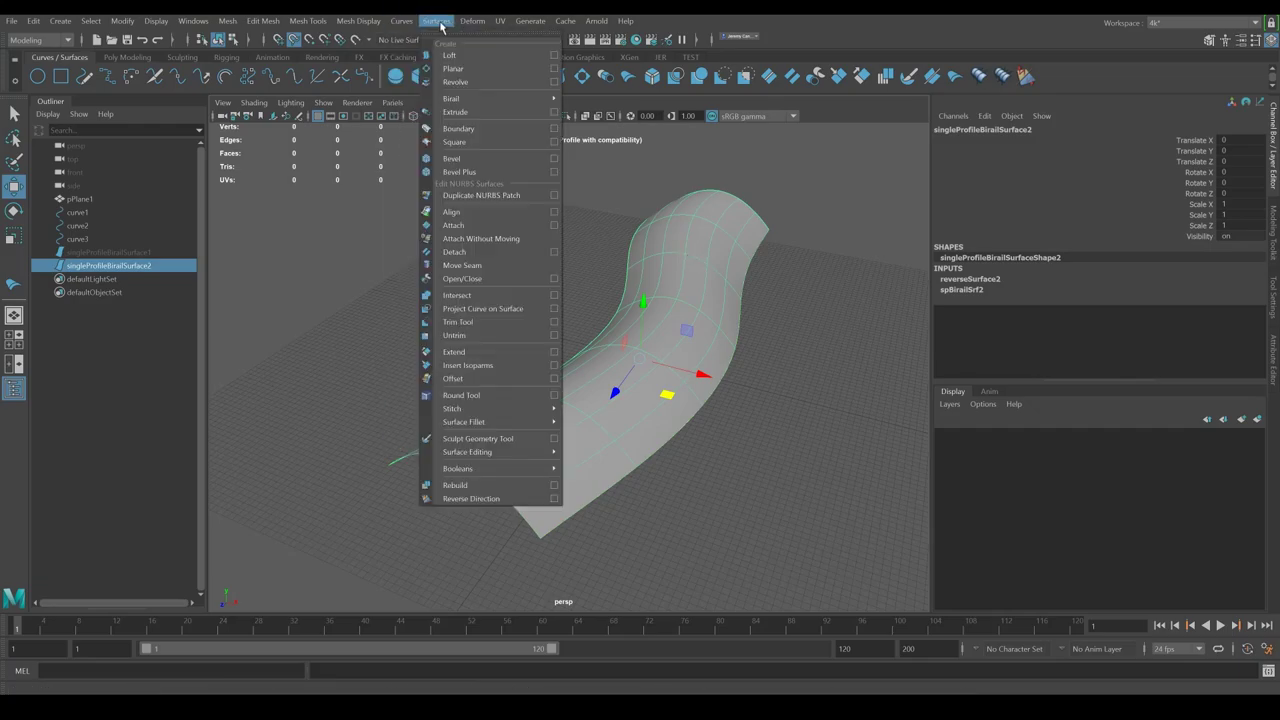
click(424, 24)
click(428, 22)
click(428, 22)
key(Delete)
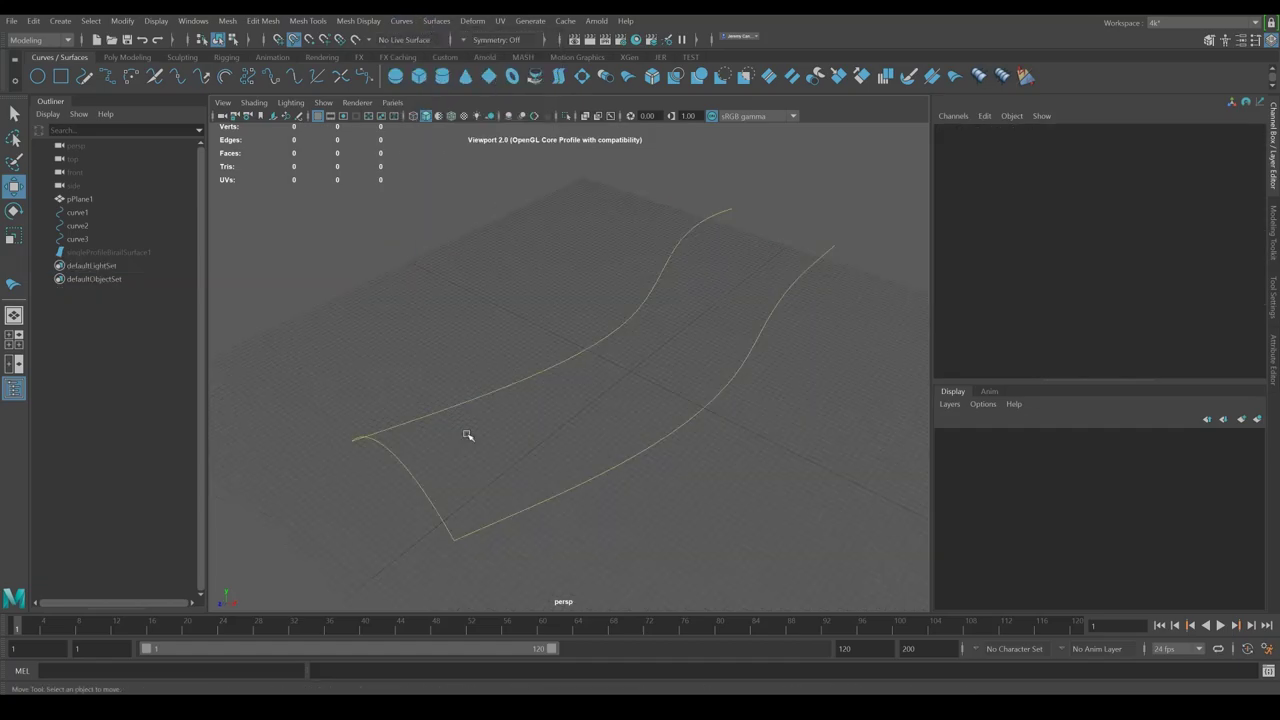
Step: Create a Birail 1 surface from the arched profile curve along the two rail curves
alt+drag(575, 401, 451, 333)
alt+drag(443, 382, 628, 387)
alt+drag(524, 398, 415, 354)
drag(328, 302, 331, 305)
shift+drag(590, 332, 568, 388)
shift+drag(594, 403, 566, 440)
click(372, 272)
click(408, 22)
click(431, 22)
click(430, 22)
mouse_move(500, 98)
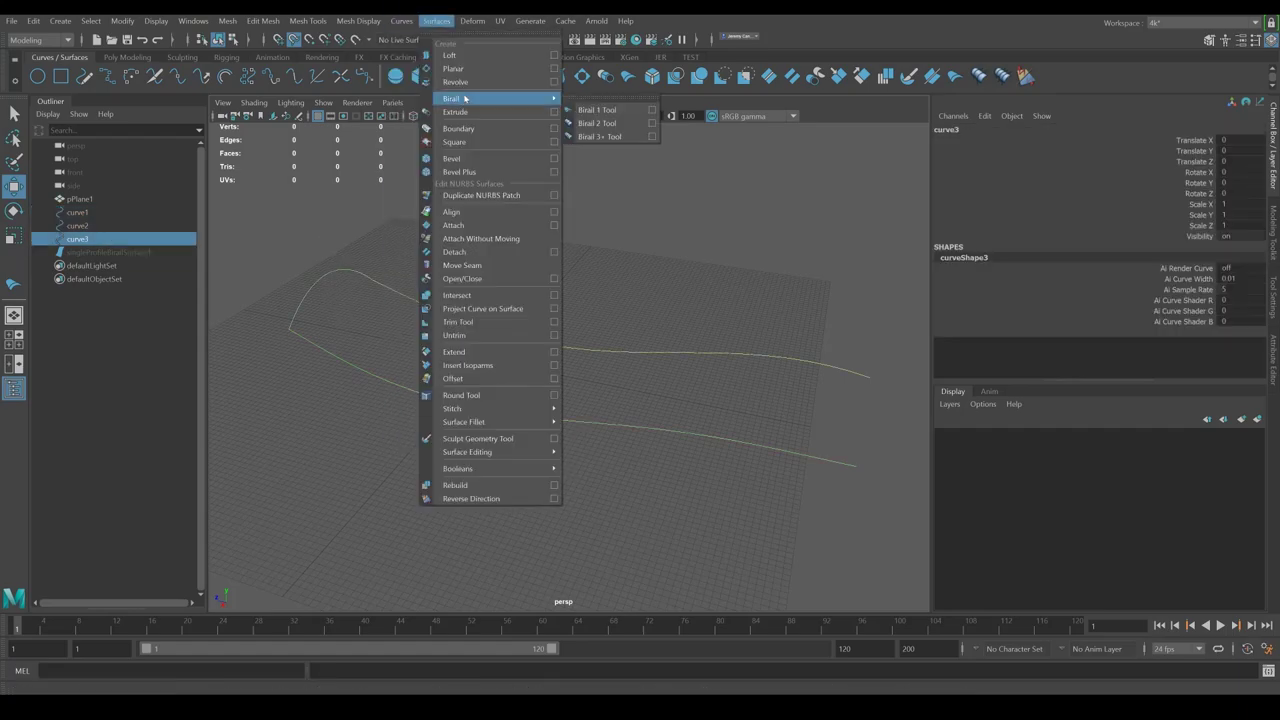
click(593, 112)
drag(600, 316, 648, 462)
Step: View the open far end of the Birail 1 surface and delete the surface
alt+drag(705, 351, 860, 302)
alt+drag(500, 365, 697, 311)
alt+drag(842, 411, 758, 383)
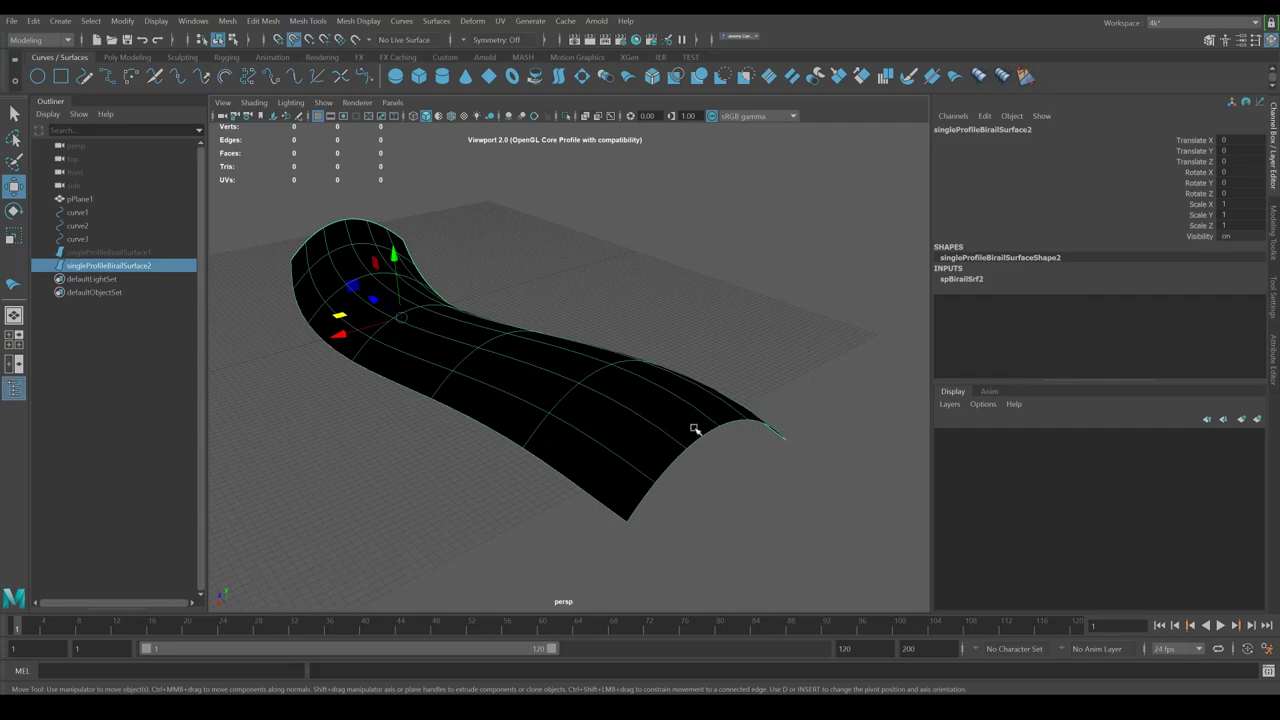
alt+drag(790, 439, 736, 411)
click(729, 380)
click(559, 388)
key(ctrl+h)
key(ctrl+h)
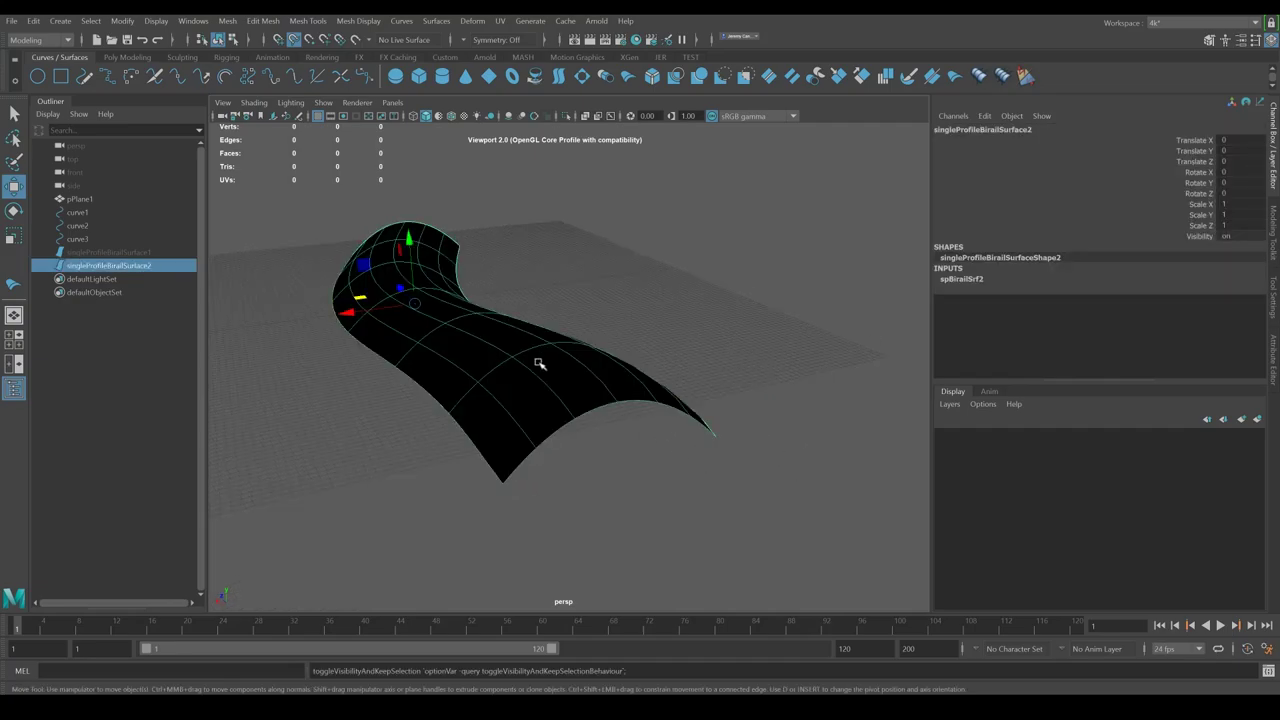
key(Delete)
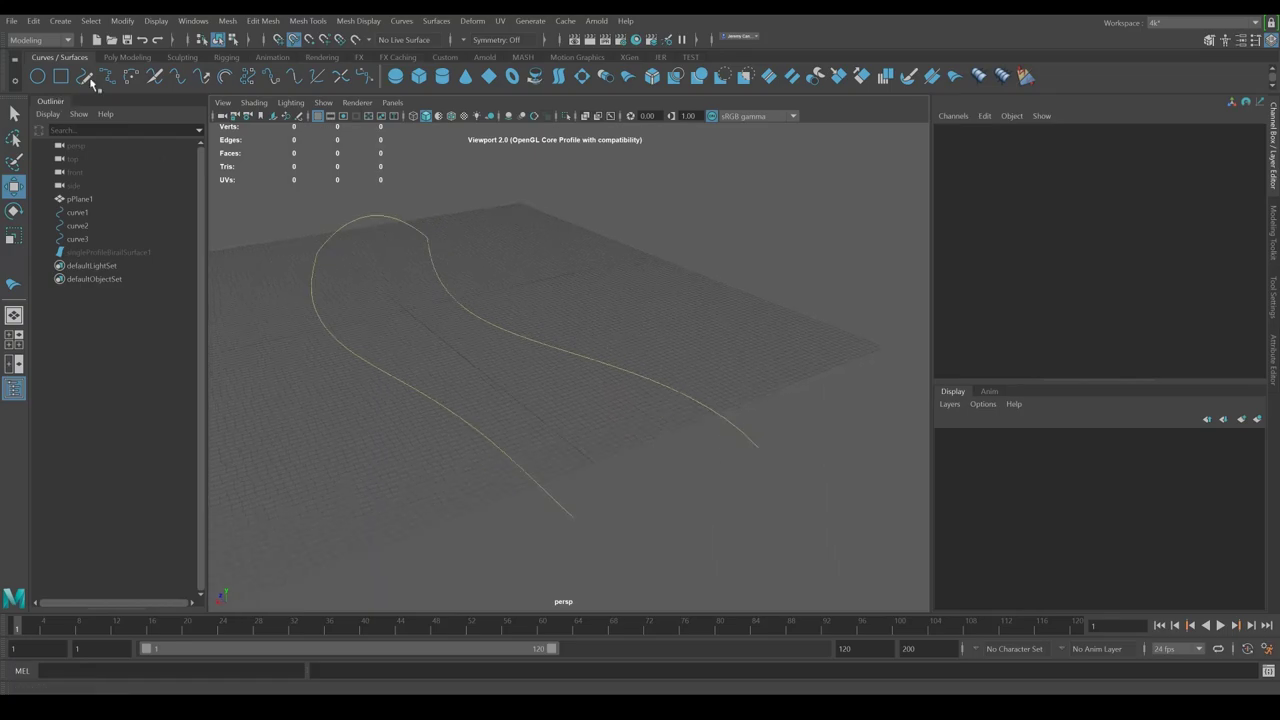
Step: Draw an EP curve between the open ends of the two rails, snapping both points to the rail curves
click(109, 80)
alt+drag(410, 325, 496, 345)
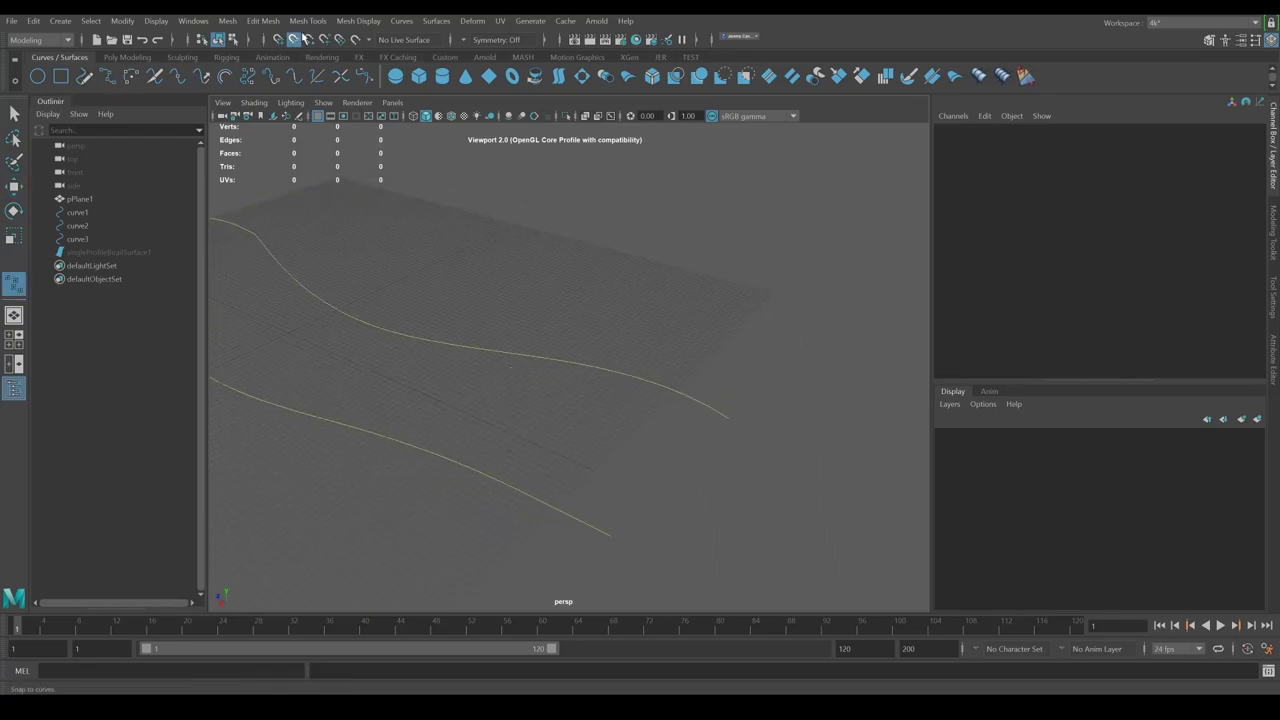
click(293, 40)
click(577, 360)
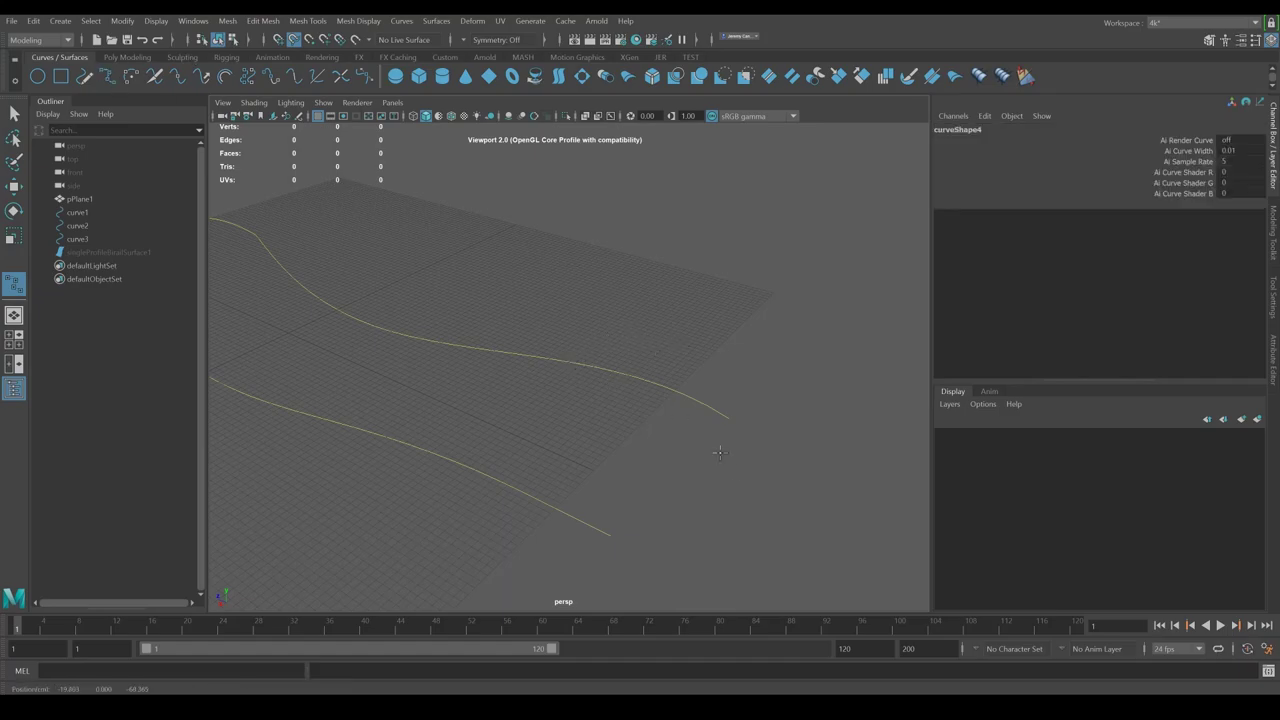
drag(779, 521, 779, 521)
drag(502, 486, 682, 517)
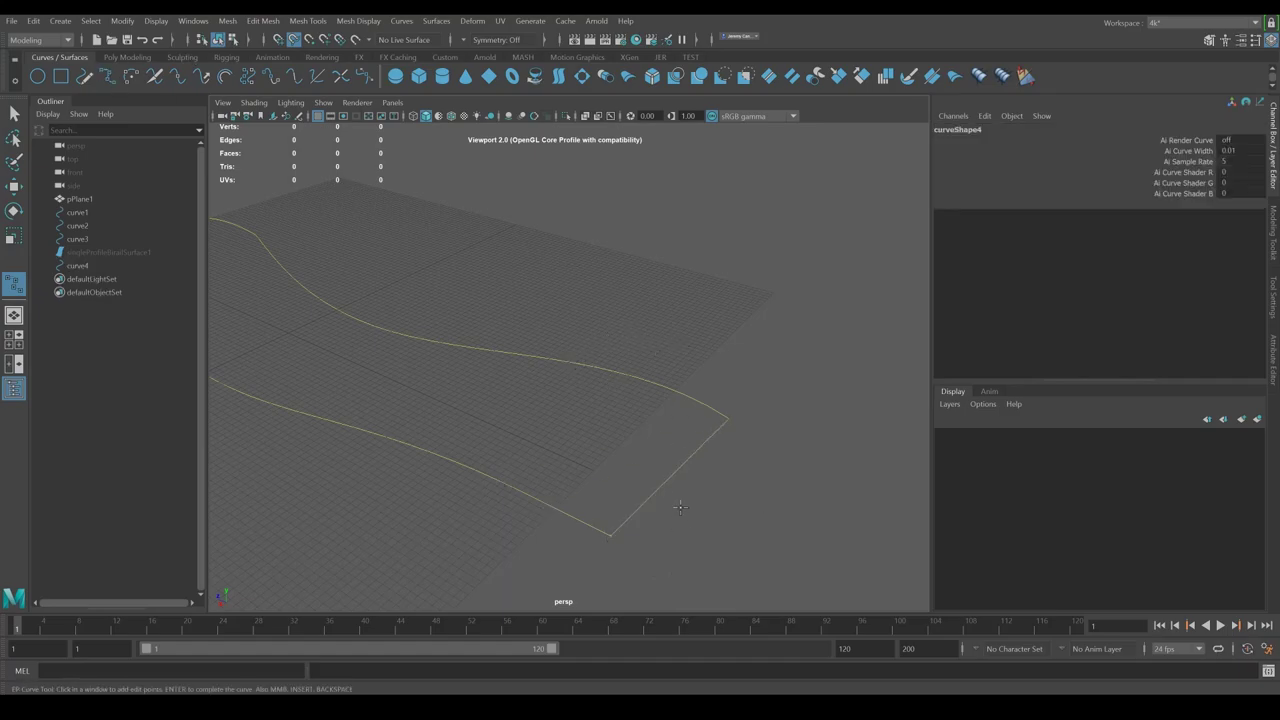
right_drag(689, 494, 686, 453)
key(q)
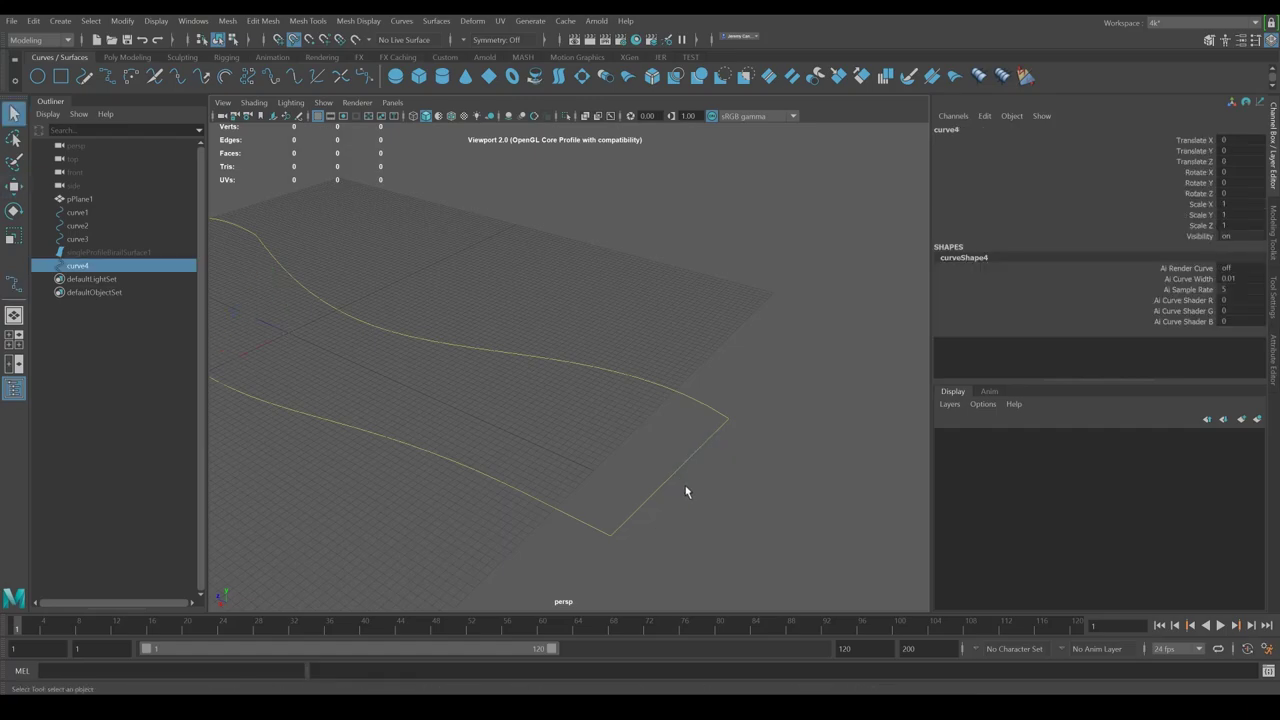
Step: Shape the new end curve into an uneven raised profile by moving its control points, undoing the unwanted move
key(F8)
mouse_move(638, 444)
mouse_down()
mouse_move(695, 508)
mouse_move(624, 436)
mouse_up()
key(w)
alt+drag(572, 363, 791, 454)
drag(834, 441, 764, 520)
key(ctrl+z)
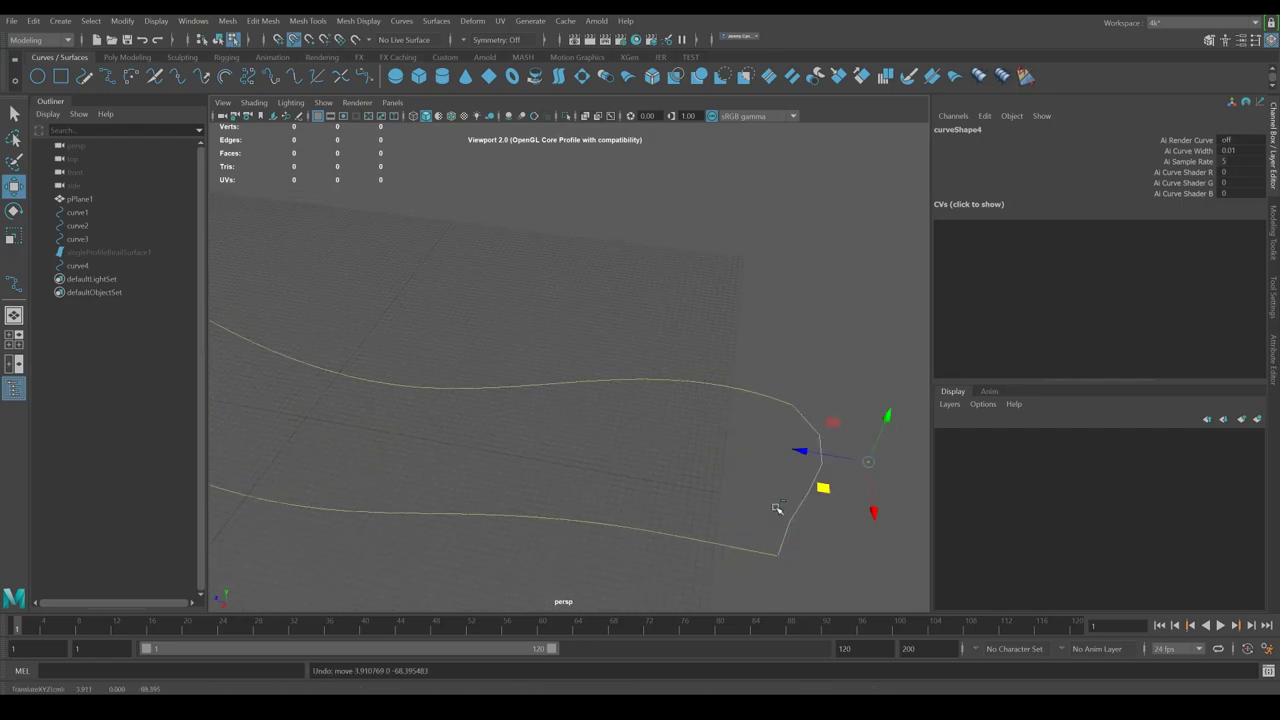
click(822, 528)
key(F8)
Step: Rebuild the new end profile curve as a uniform cubic curve with 6 spans, keeping its ends
click(840, 397)
alt+drag(838, 400, 648, 441)
click(785, 469)
alt+drag(429, 205, 293, 187)
click(278, 195)
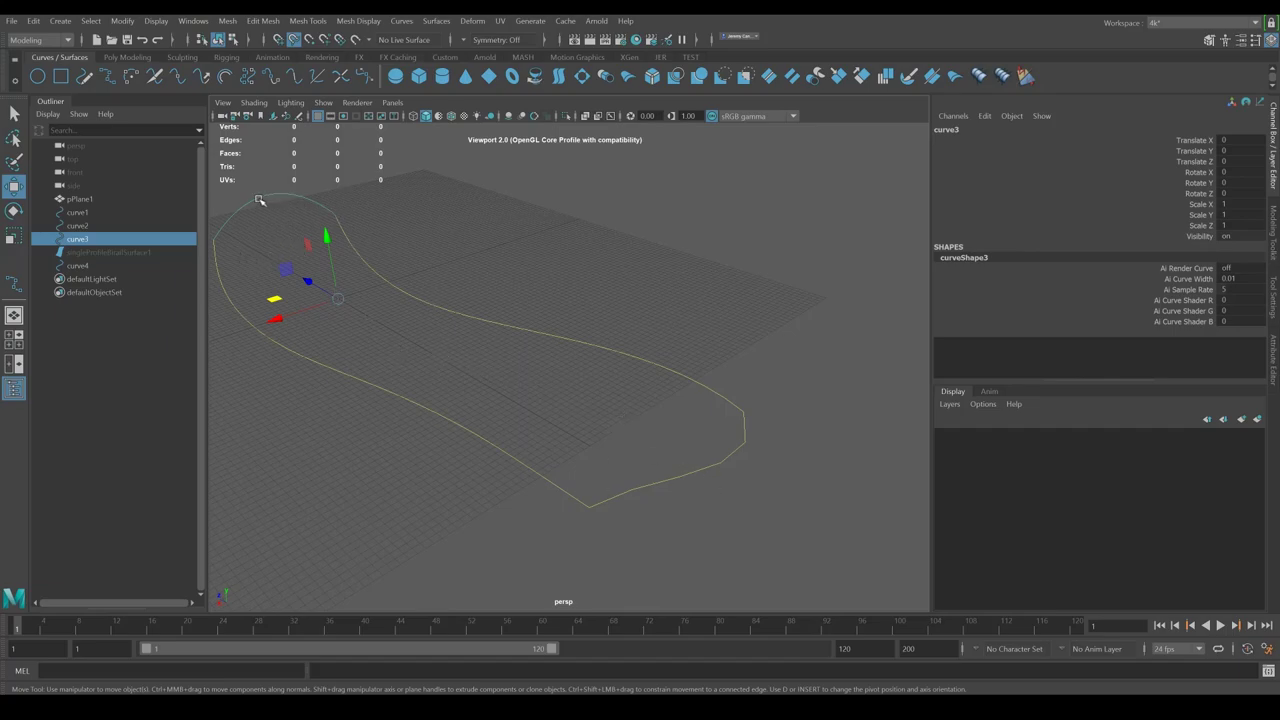
click(676, 468)
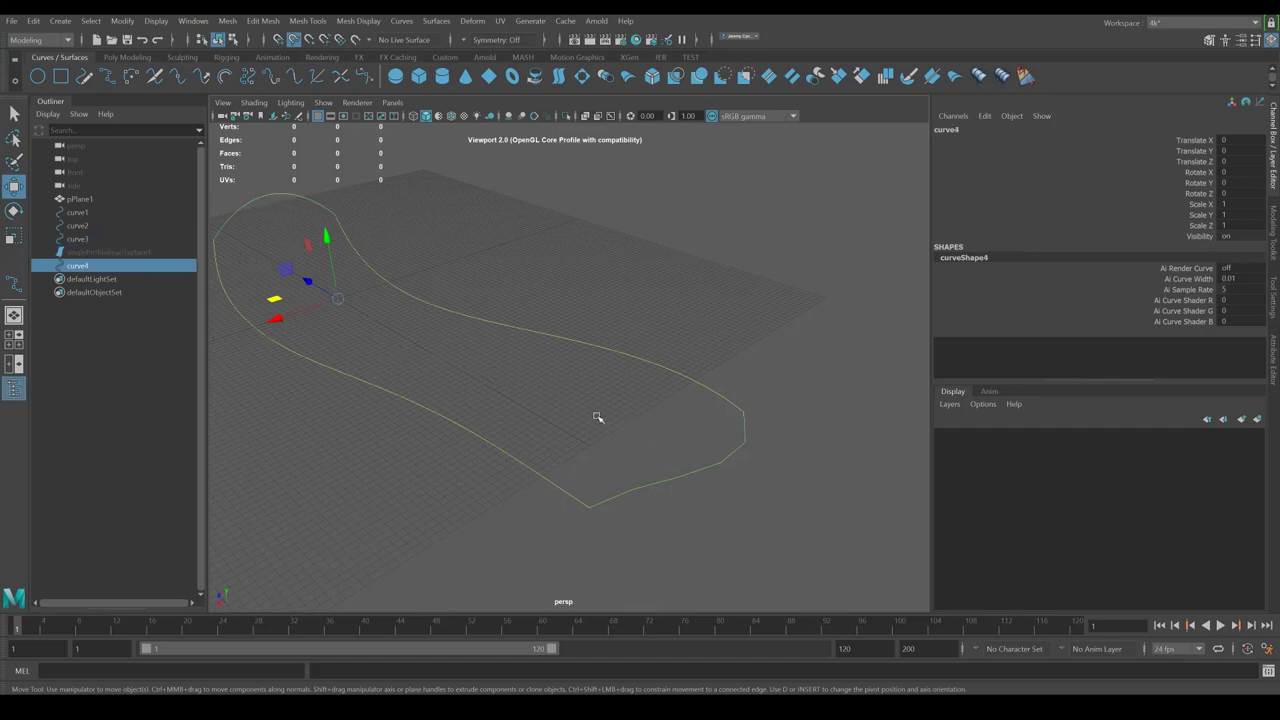
click(401, 20)
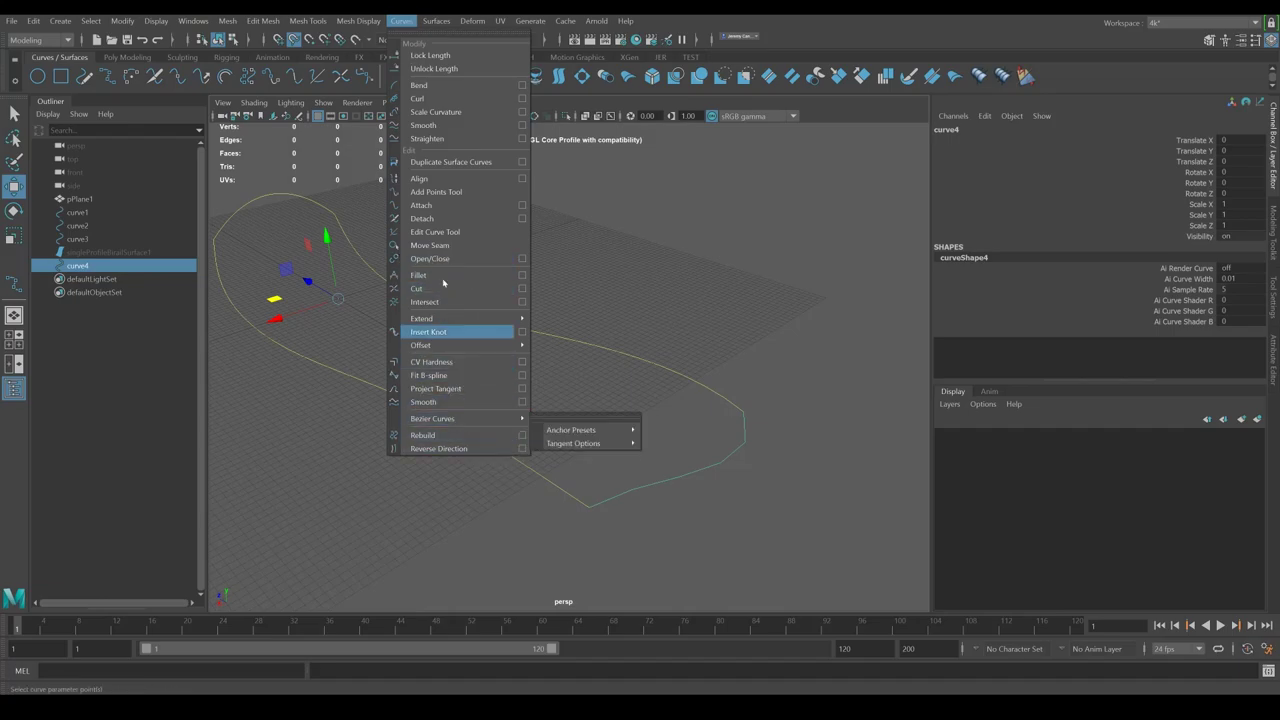
mouse_move(362, 21)
mouse_move(401, 20)
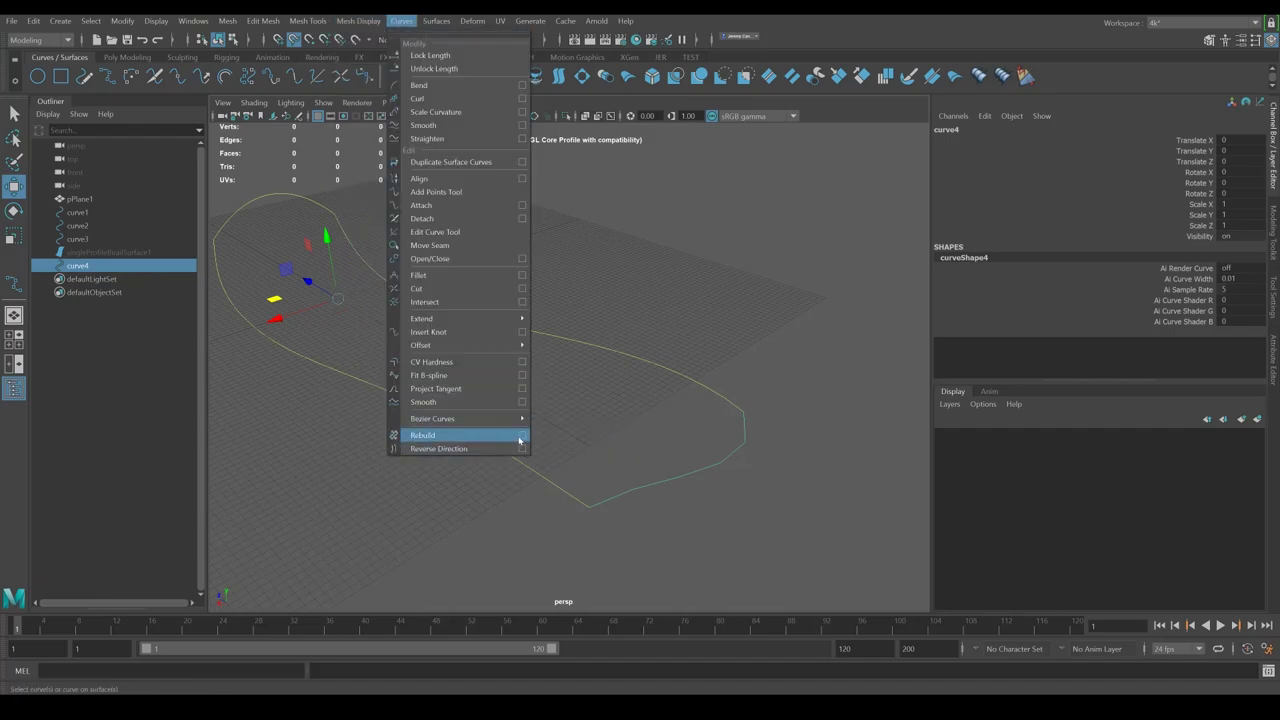
click(521, 444)
click(790, 391)
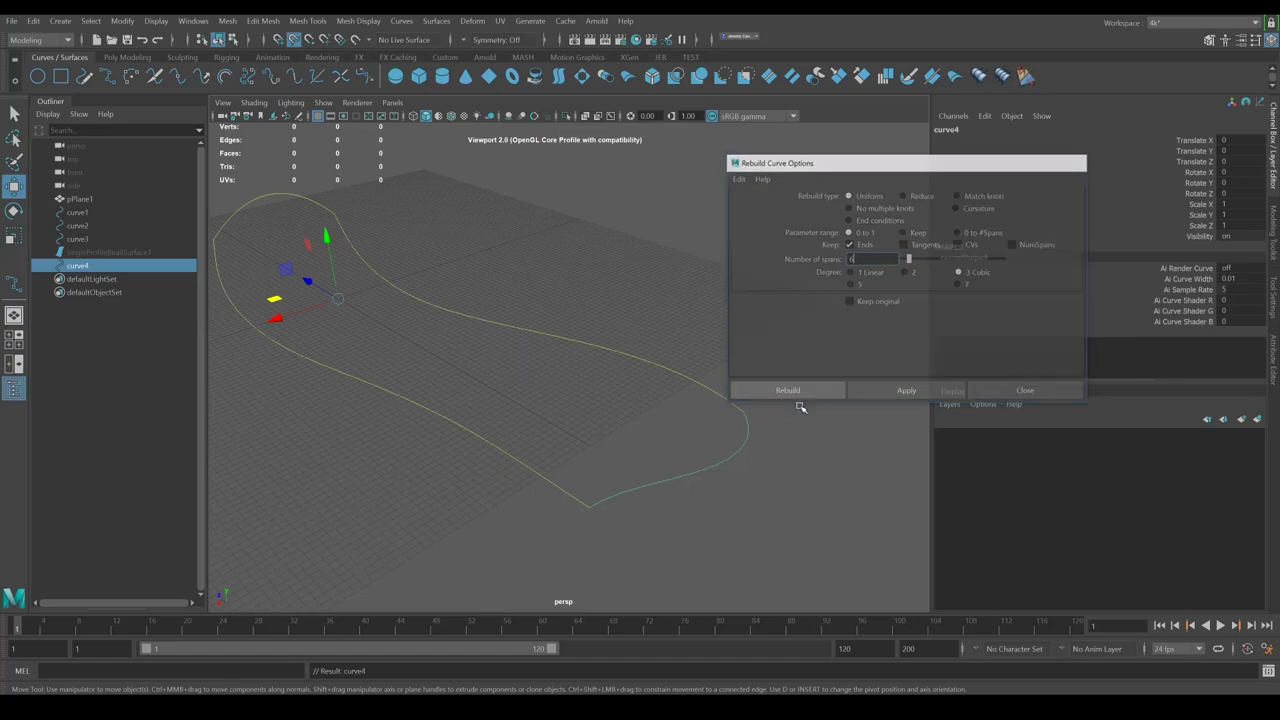
Step: Inspect the rebuilt end profile's control points and view it against the rails and the arched profile
alt+drag(419, 380, 869, 371)
alt+drag(703, 400, 619, 335)
key(F9)
drag(789, 371, 696, 428)
key(F8)
click(790, 390)
alt+drag(766, 380, 421, 438)
alt+drag(421, 438, 761, 323)
click(868, 295)
alt+drag(868, 295, 677, 314)
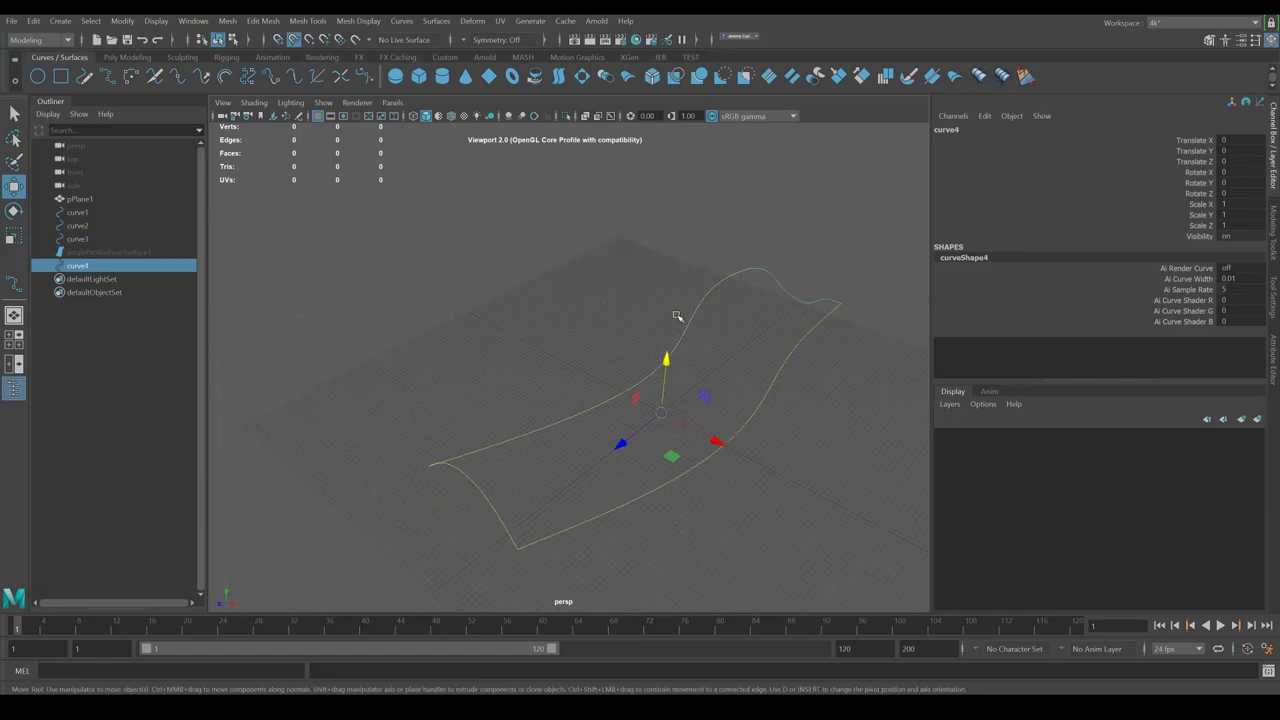
Step: Create a Birail 2 surface from the arched and new end profiles along the two rail curves
click(401, 21)
mouse_move(436, 21)
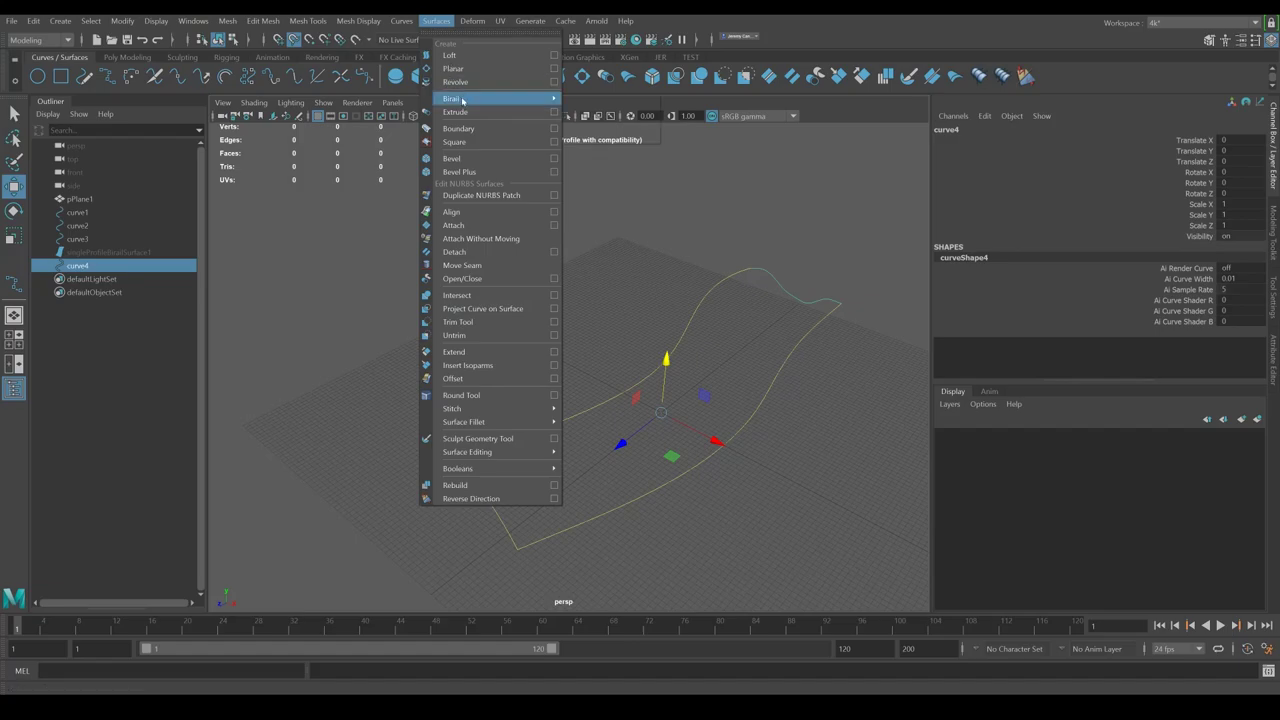
mouse_move(462, 100)
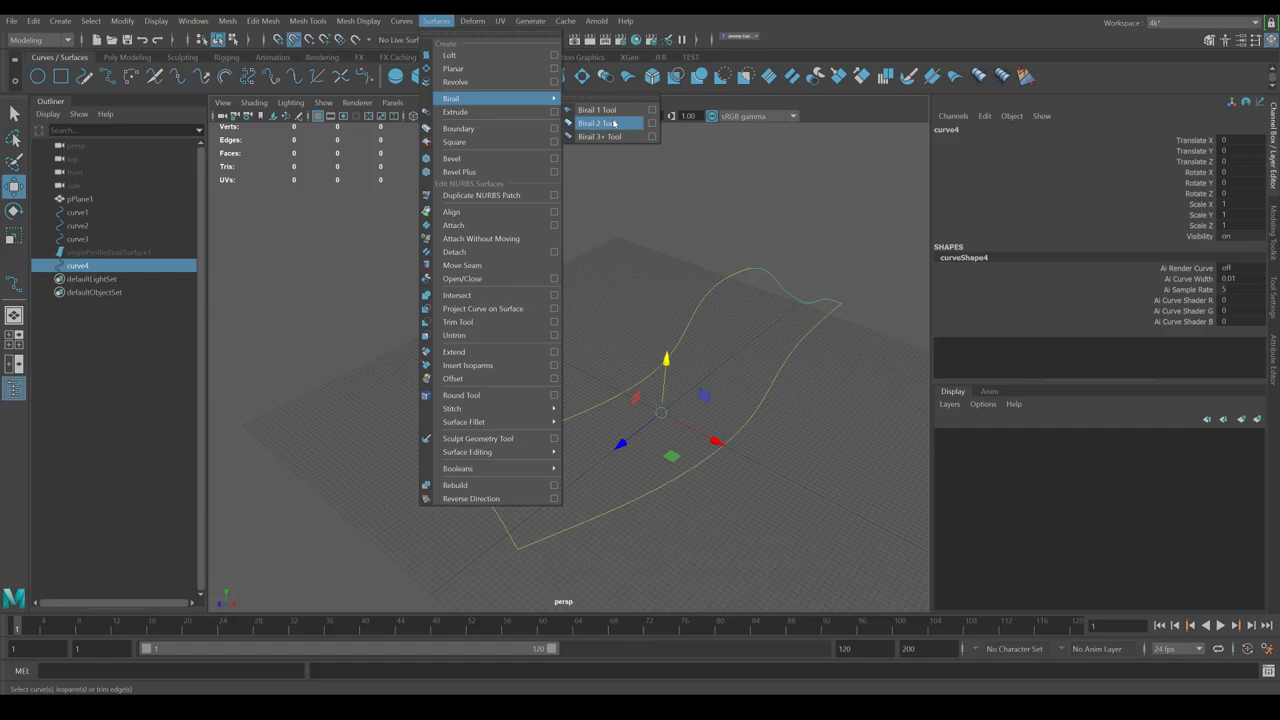
click(613, 123)
click(466, 440)
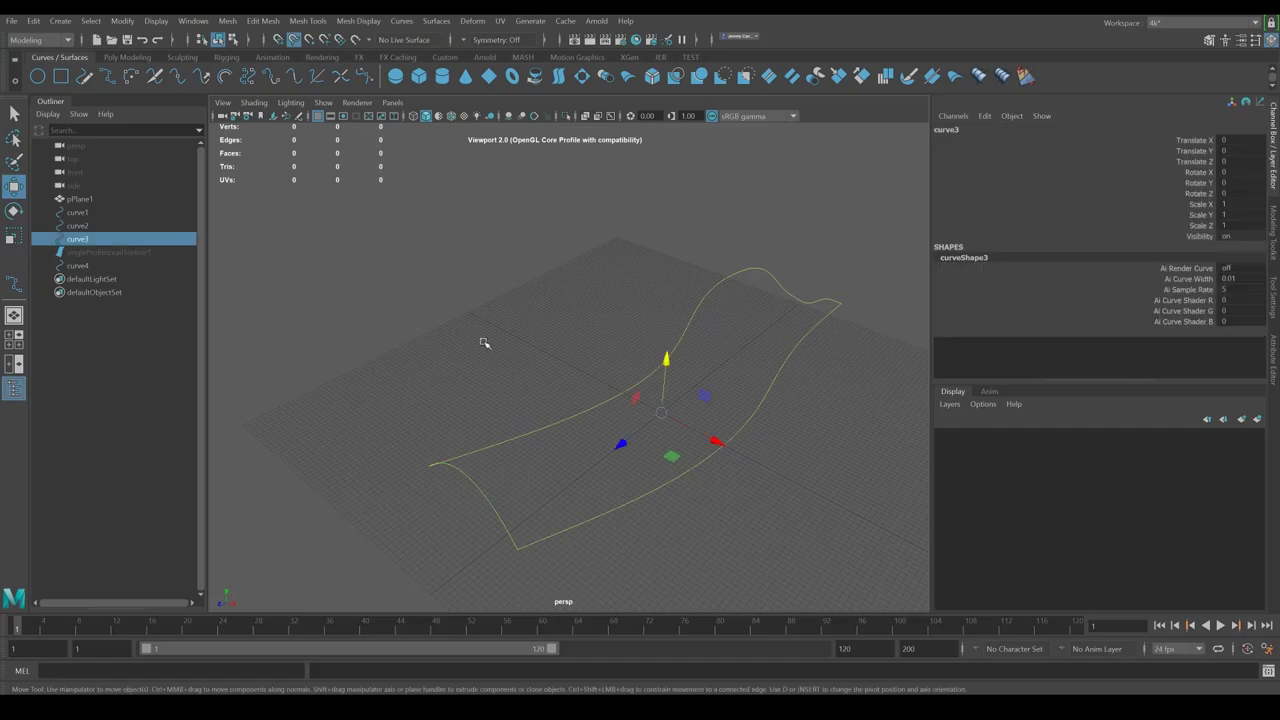
click(442, 21)
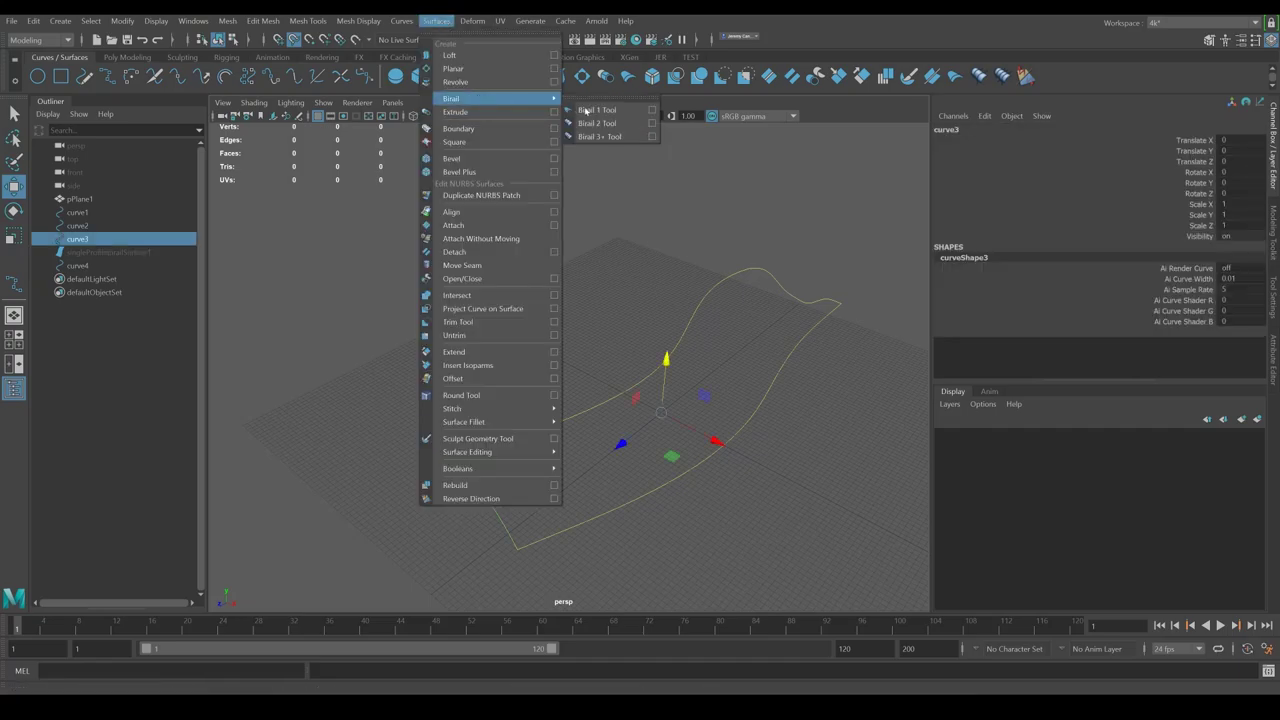
click(612, 124)
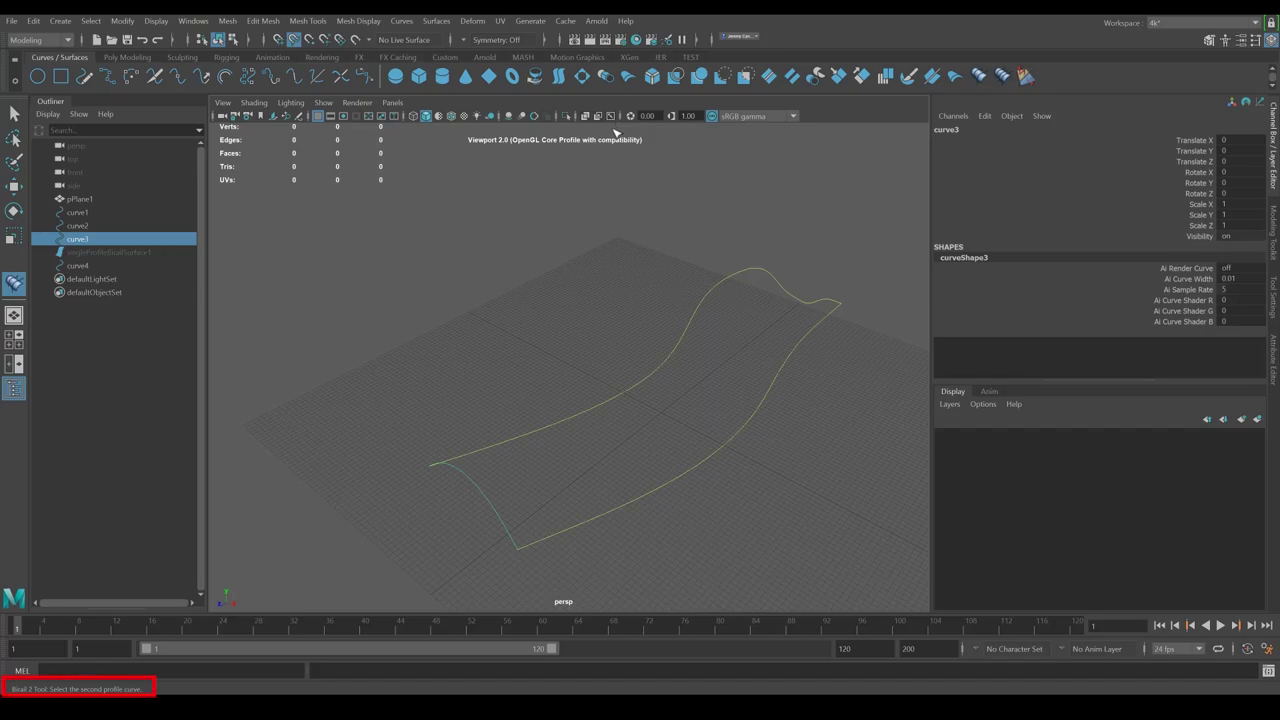
drag(806, 285, 802, 302)
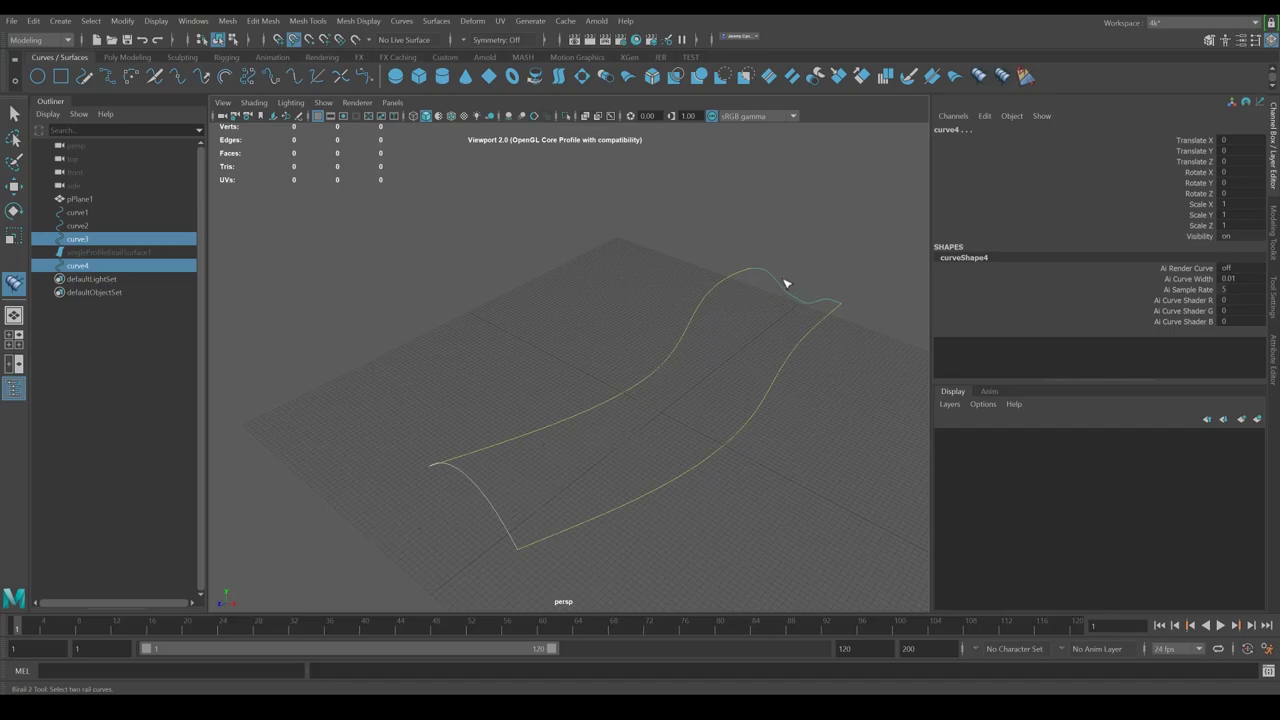
alt+drag(523, 449, 566, 386)
click(570, 392)
click(700, 448)
mouse_move(734, 449)
alt+mouse_down()
mouse_move(891, 354)
mouse_move(829, 357)
mouse_move(809, 390)
alt+mouse_up()
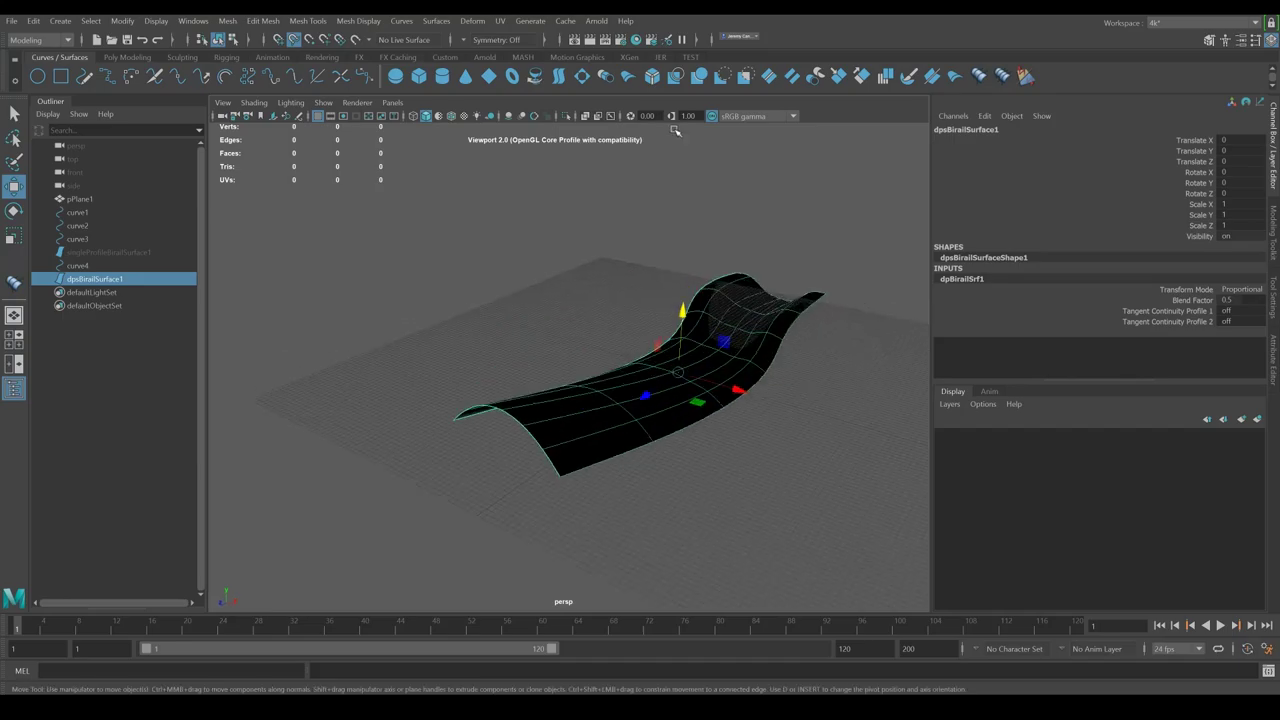
Step: Reverse the direction of the Birail 2 surface
click(1026, 77)
click(825, 267)
click(716, 376)
Step: Isolate the Birail 2 surface in the viewport and hide the grid
key(ctrl+1)
key(ctrl+1)
key(ctrl+1)
click(222, 103)
mouse_move(323, 103)
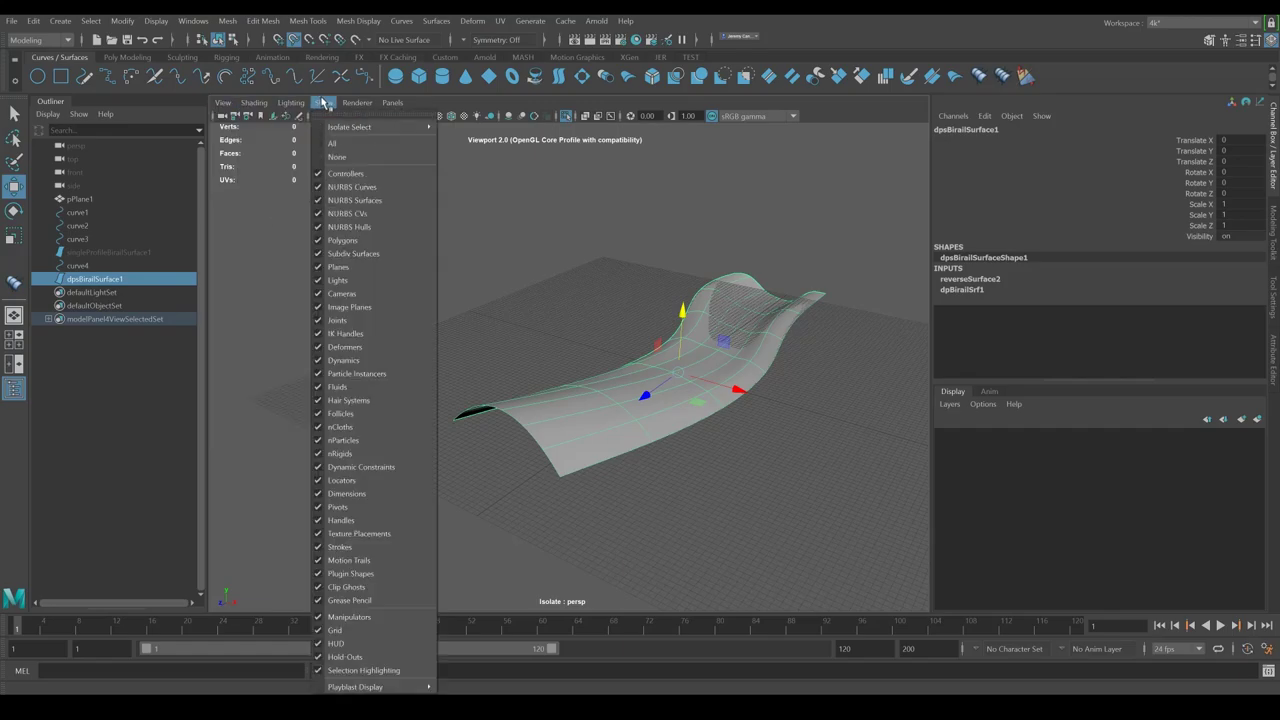
click(350, 630)
click(624, 314)
click(726, 370)
Step: Examine the isolated birail surface from several angles, checking the transition between its two end profiles
click(823, 423)
alt+drag(815, 425, 475, 463)
alt+drag(618, 363, 629, 320)
alt+drag(743, 377, 630, 384)
click(630, 385)
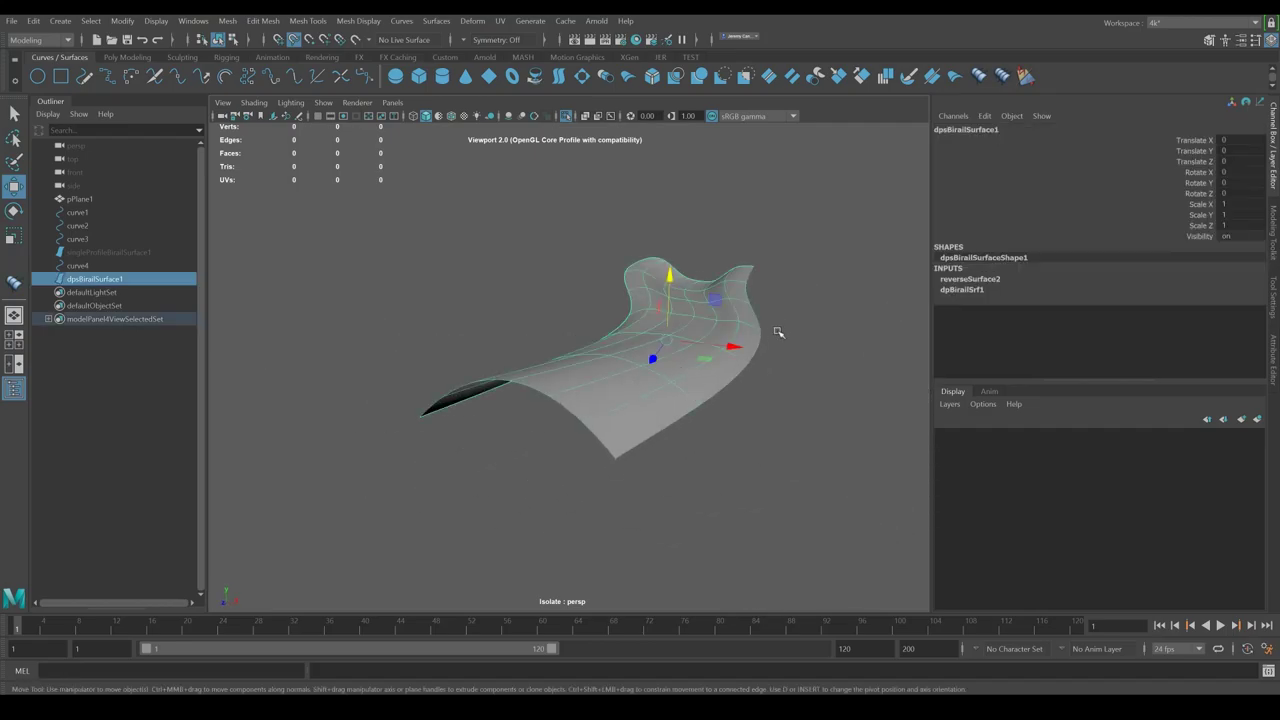
alt+drag(771, 334, 469, 329)
click(746, 310)
alt+drag(746, 316, 491, 286)
click(580, 354)
alt+drag(580, 354, 1000, 391)
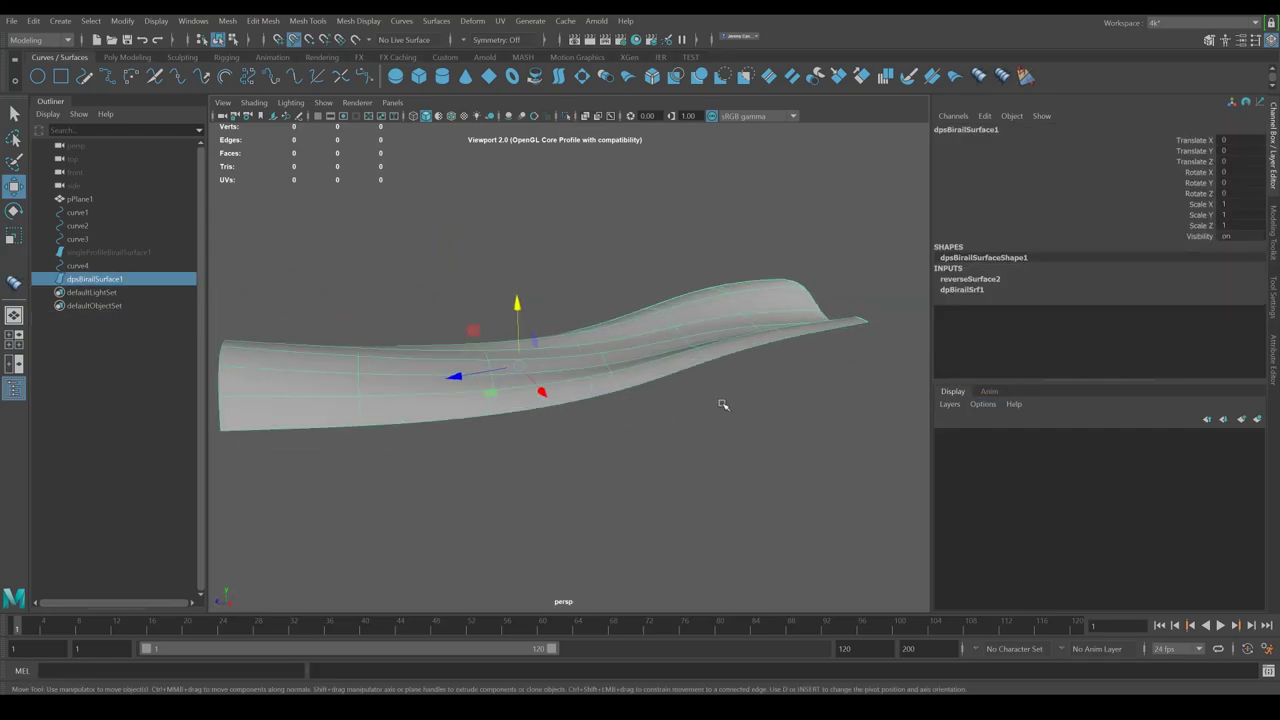
alt+drag(723, 403, 856, 424)
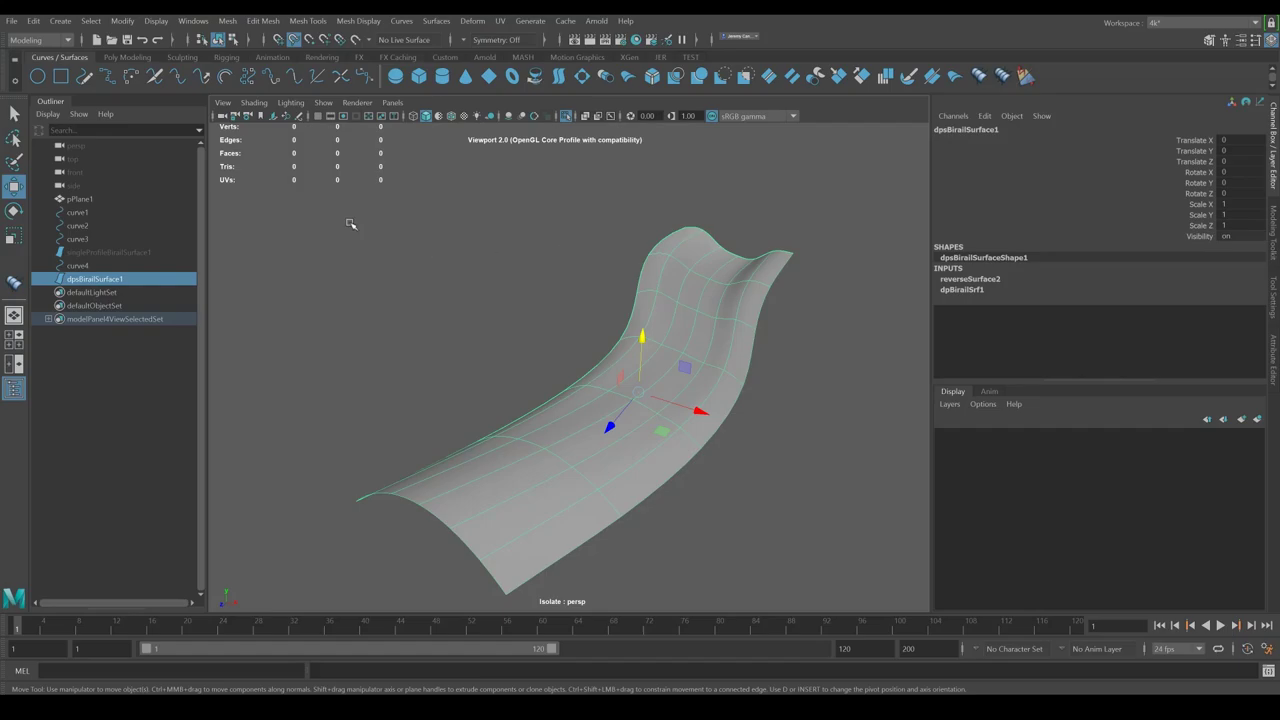
Step: Turn off isolation and delete the Birail 2 surface
key(ctrl+1)
key(Delete)
alt+drag(599, 296, 643, 331)
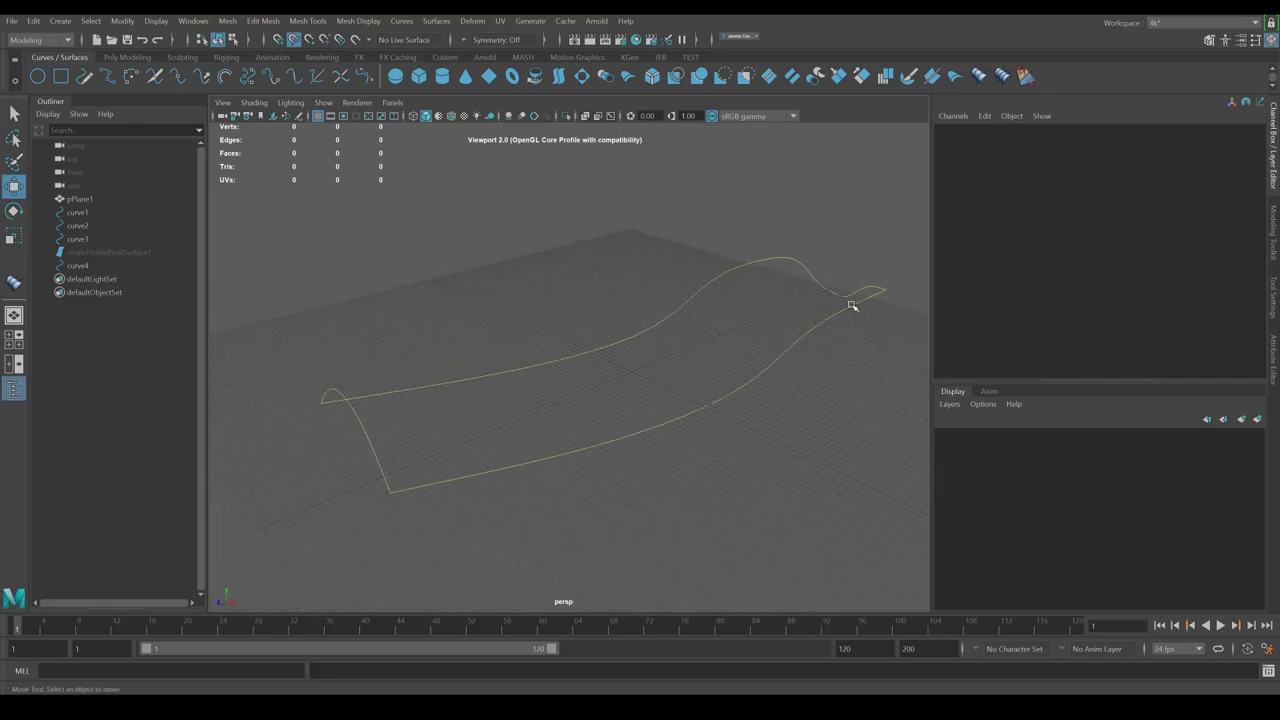
Step: Draw an EP curve across the middle of the two rails, snapping both points to the rail curves
click(111, 83)
click(659, 330)
key(ctrl+z)
click(620, 357)
key(Return)
alt+drag(735, 381, 697, 396)
alt+drag(640, 470, 662, 398)
Step: Shape the middle curve into a raised, uneven profile by moving its control points
right_click(665, 390)
key(w)
key(backslash)
right_click(672, 389)
click(660, 362)
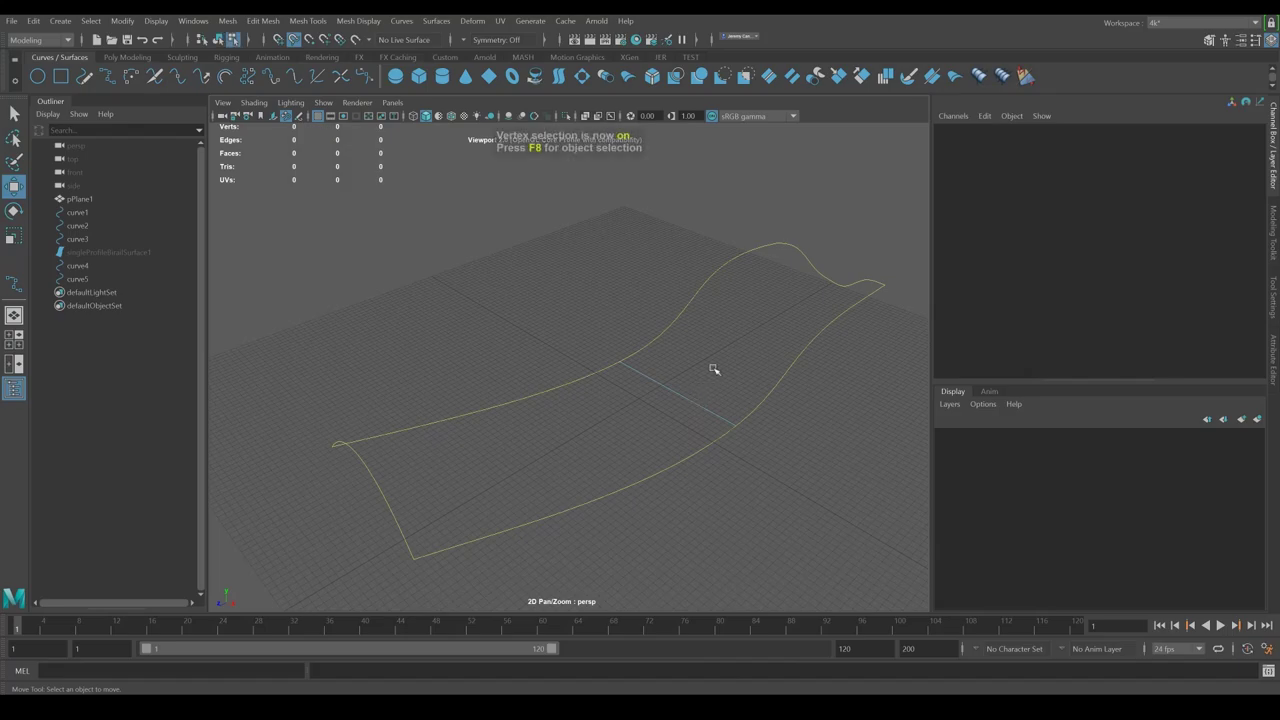
drag(678, 344, 686, 290)
alt+drag(695, 368, 659, 346)
drag(634, 279, 651, 314)
mouse_move(690, 256)
mouse_down()
mouse_move(730, 313)
mouse_move(672, 260)
mouse_up()
key(F8)
Step: Rebuild the middle profile curve with the same rebuild options and check its control points
alt+drag(686, 309, 796, 346)
click(690, 390)
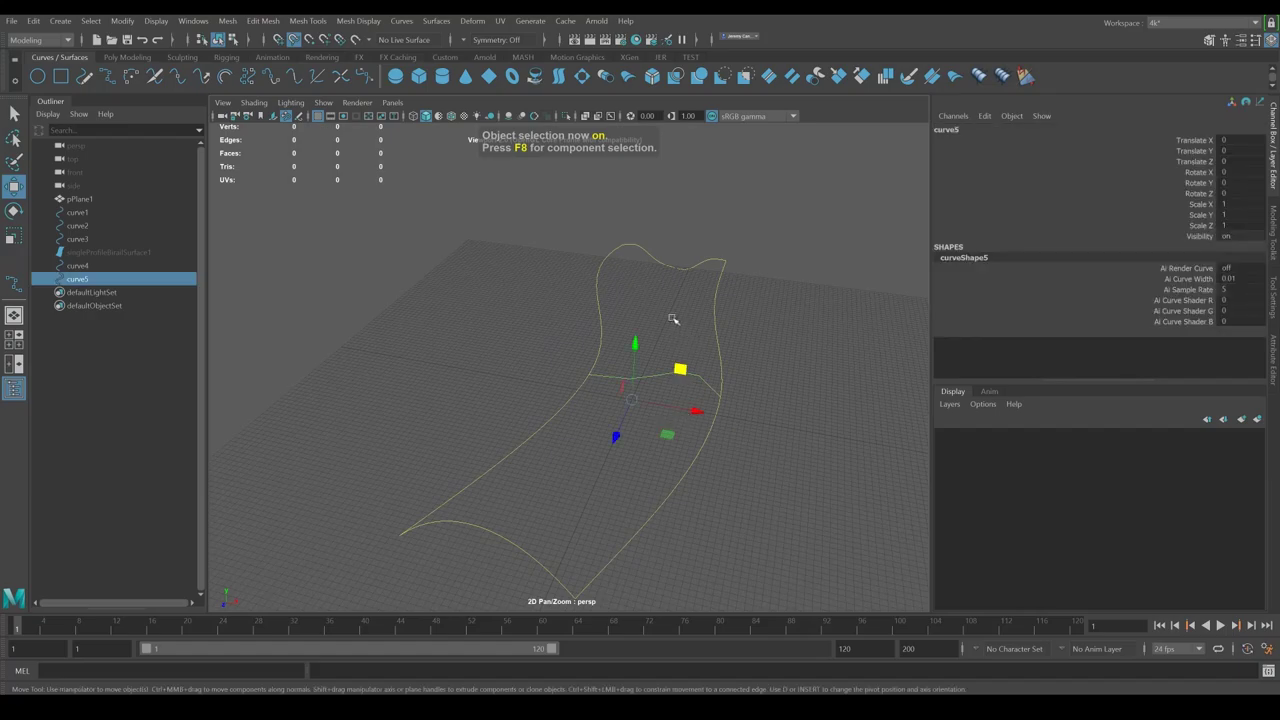
click(401, 20)
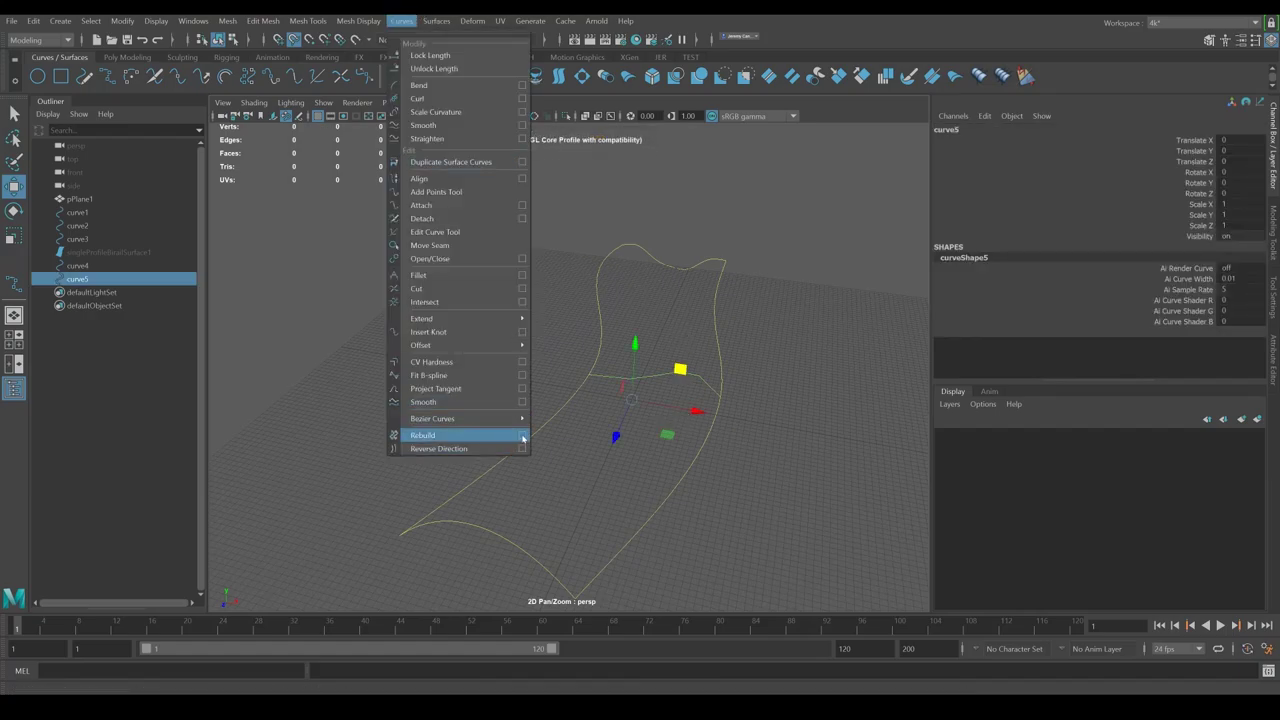
click(521, 448)
click(808, 391)
alt+drag(808, 391, 757, 378)
key(F8)
key(F8)
click(600, 277)
click(371, 460)
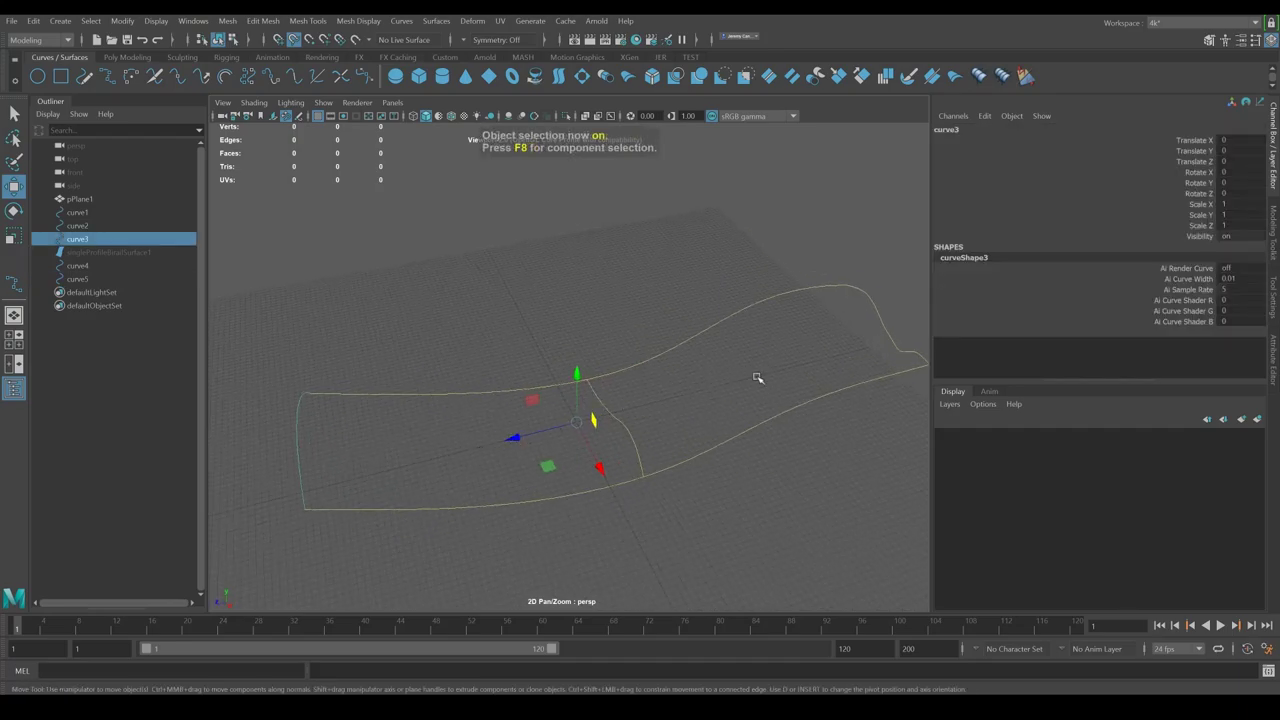
shift+click(882, 332)
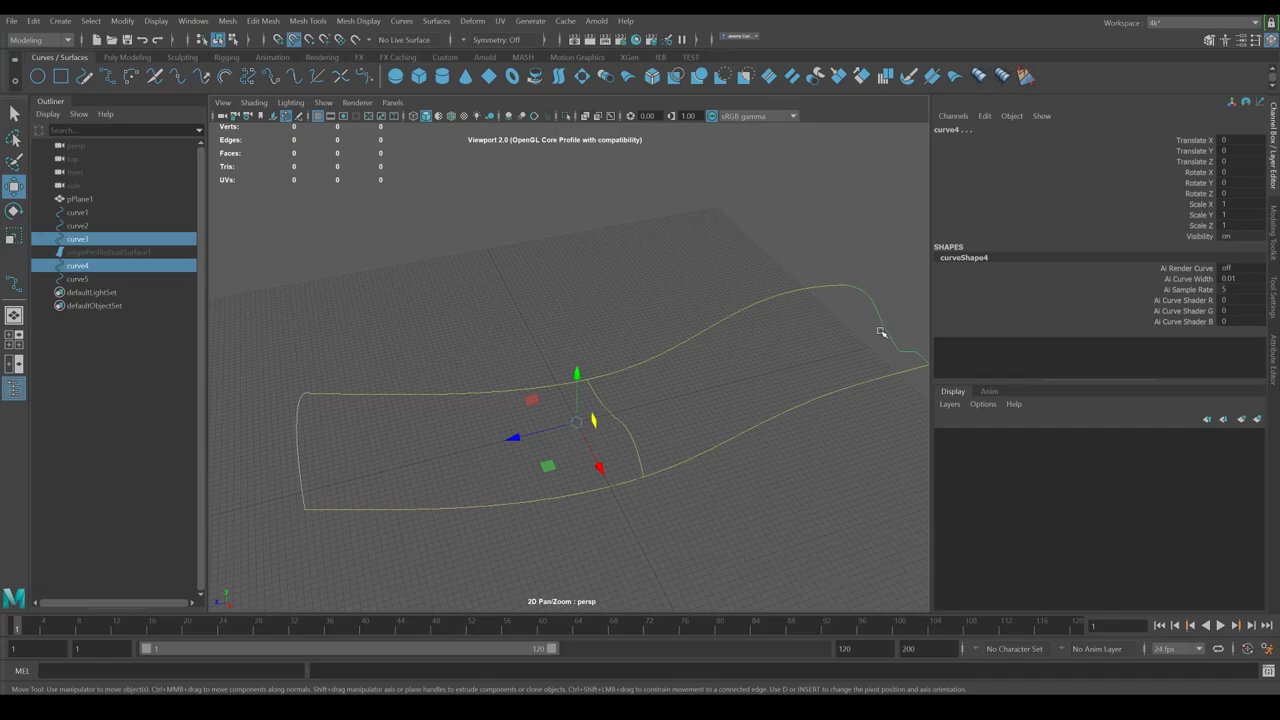
alt+drag(650, 429, 831, 354)
shift+click(713, 378)
click(554, 248)
click(401, 20)
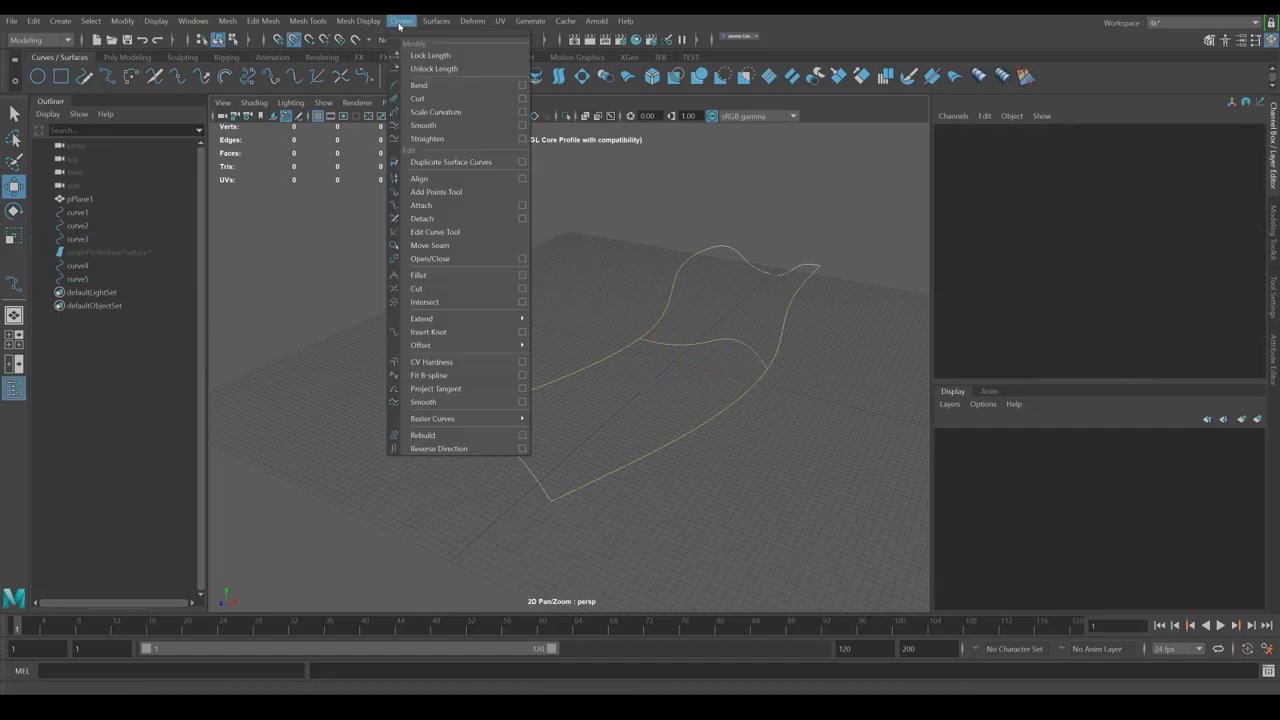
mouse_move(463, 100)
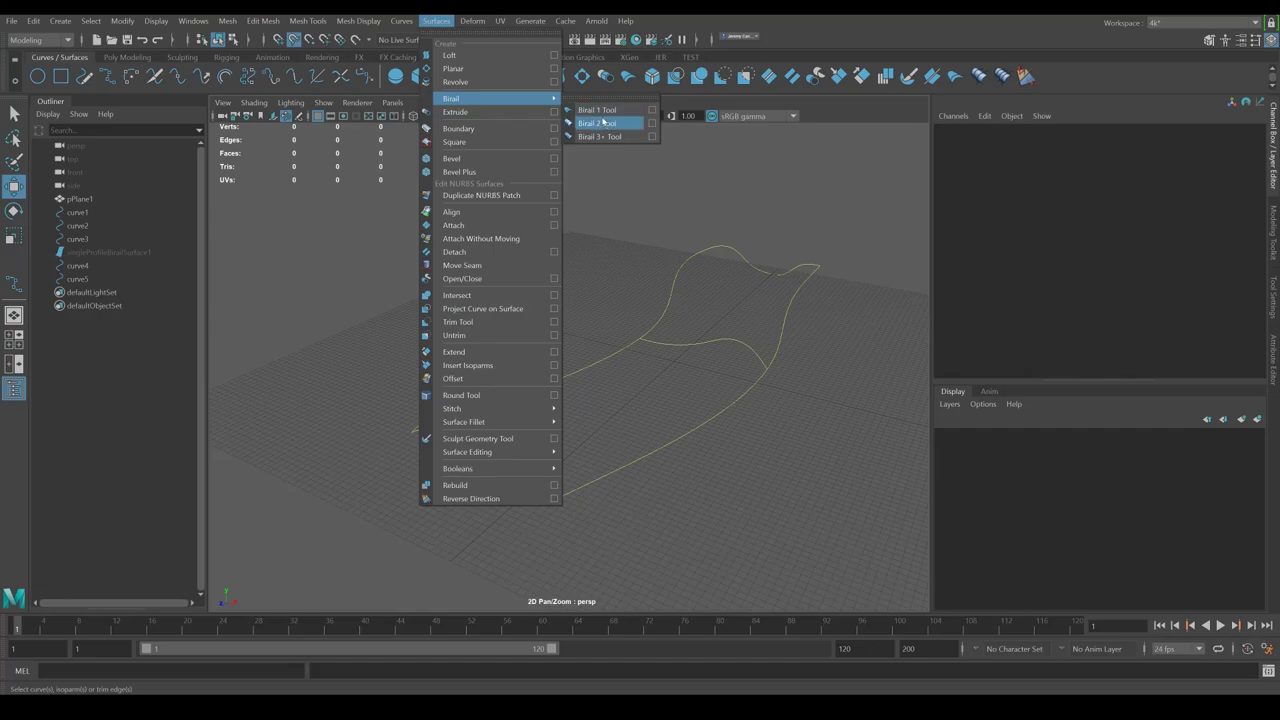
click(598, 123)
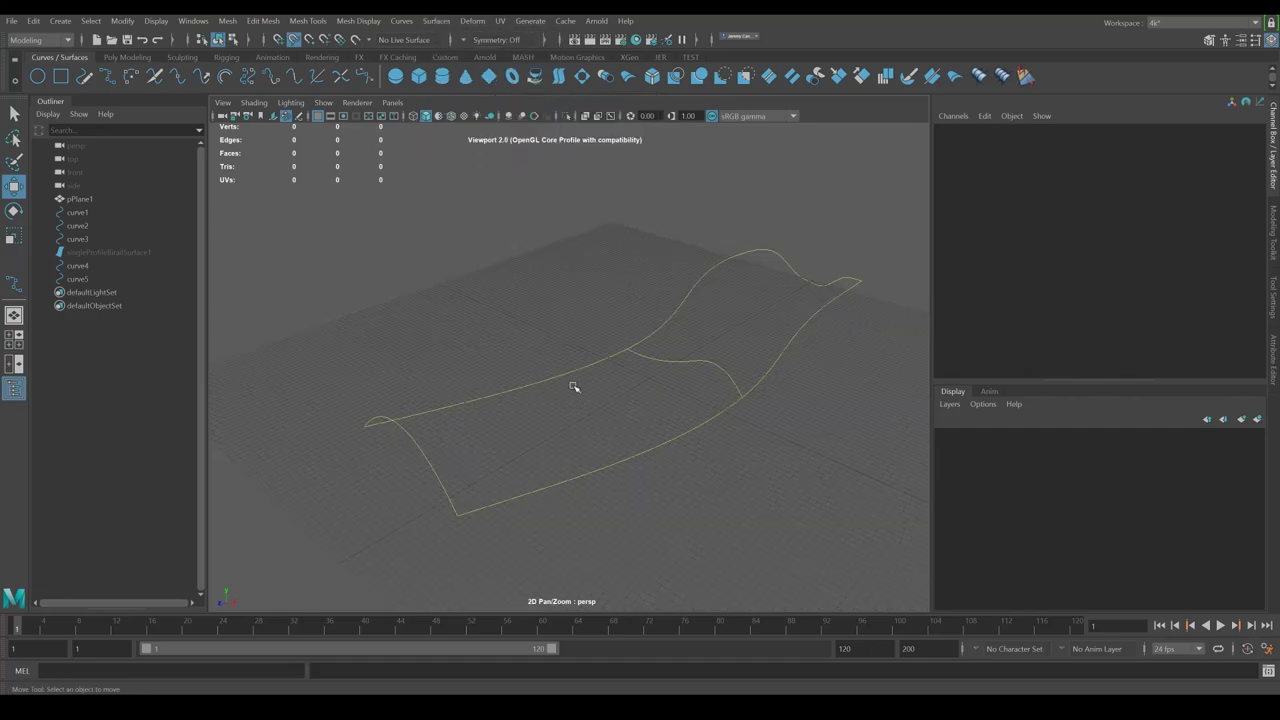
Step: Start the Birail 3+ tool and use the front, middle and back cross curves as its profiles
click(443, 463)
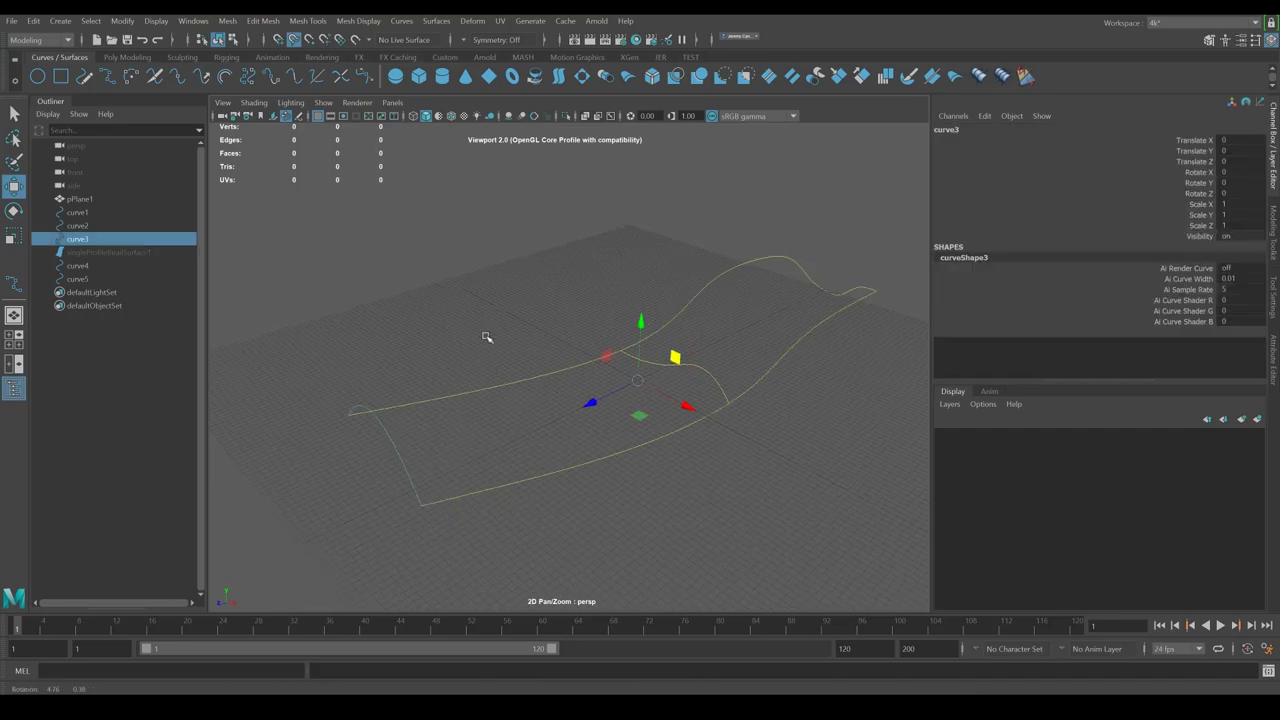
click(437, 21)
mouse_move(480, 98)
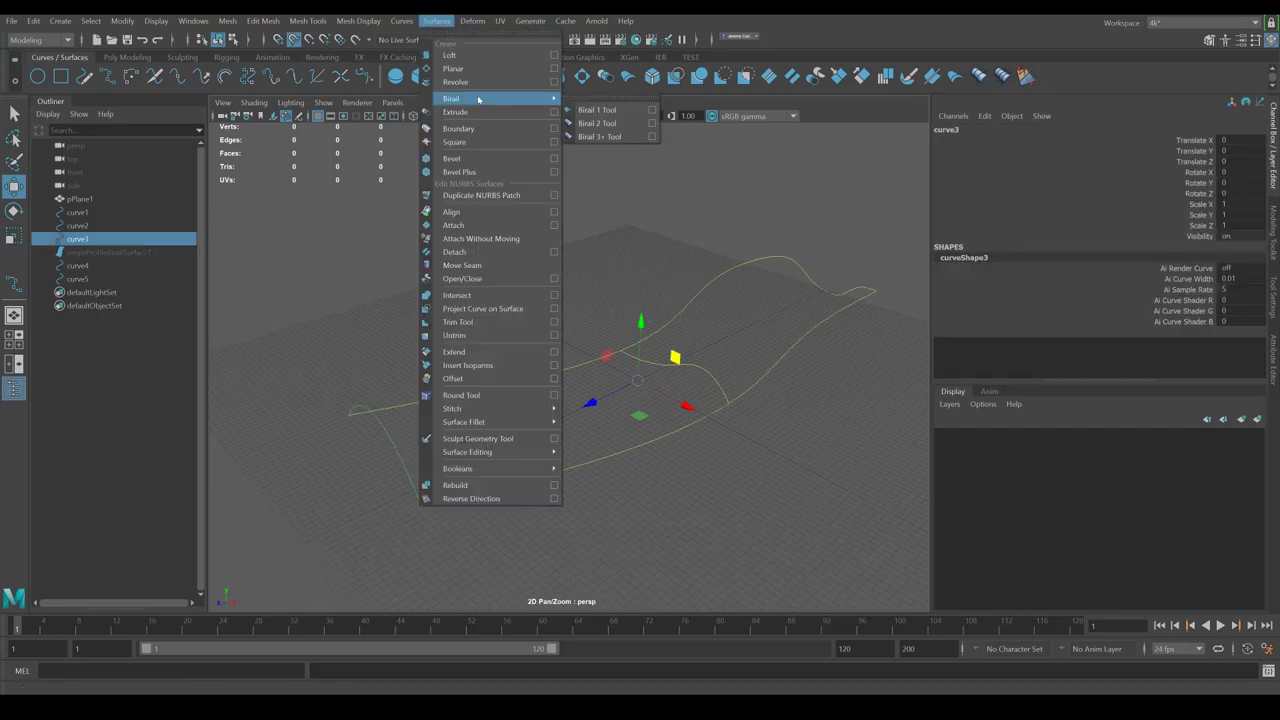
click(597, 136)
alt+drag(694, 423, 655, 408)
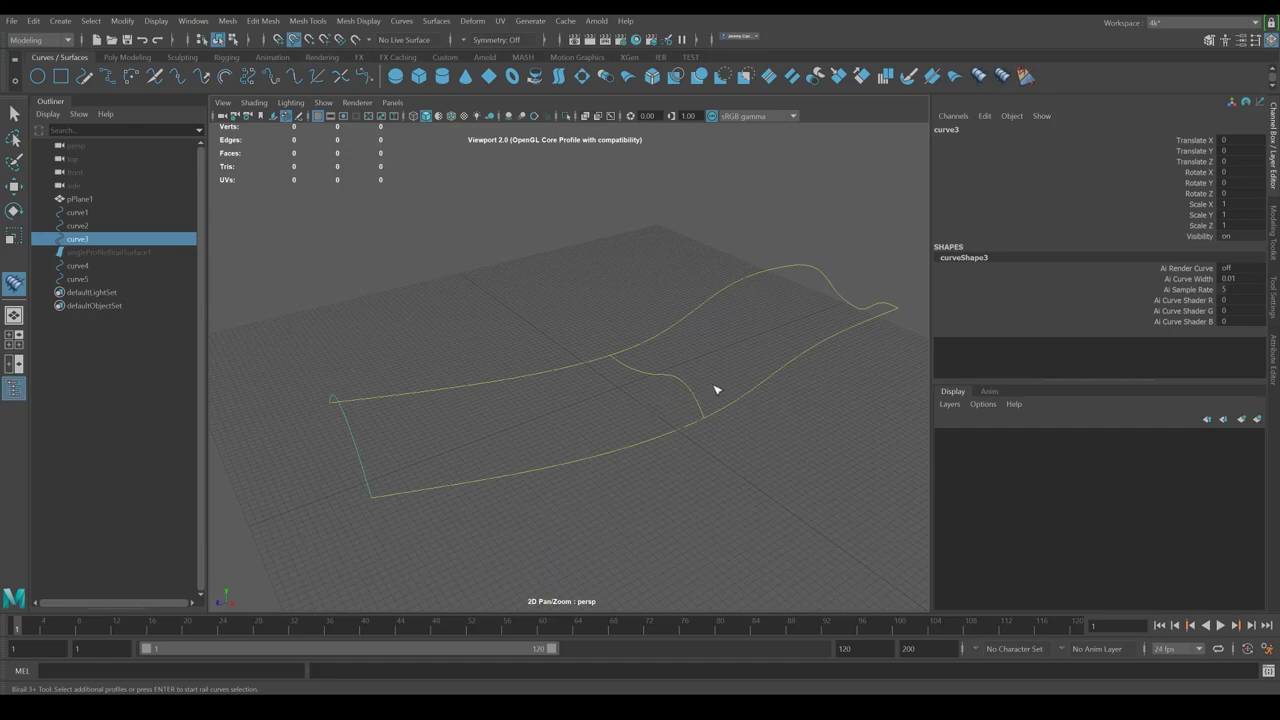
drag(698, 378, 667, 402)
alt+drag(763, 371, 672, 388)
alt+middle_drag(708, 408, 600, 420)
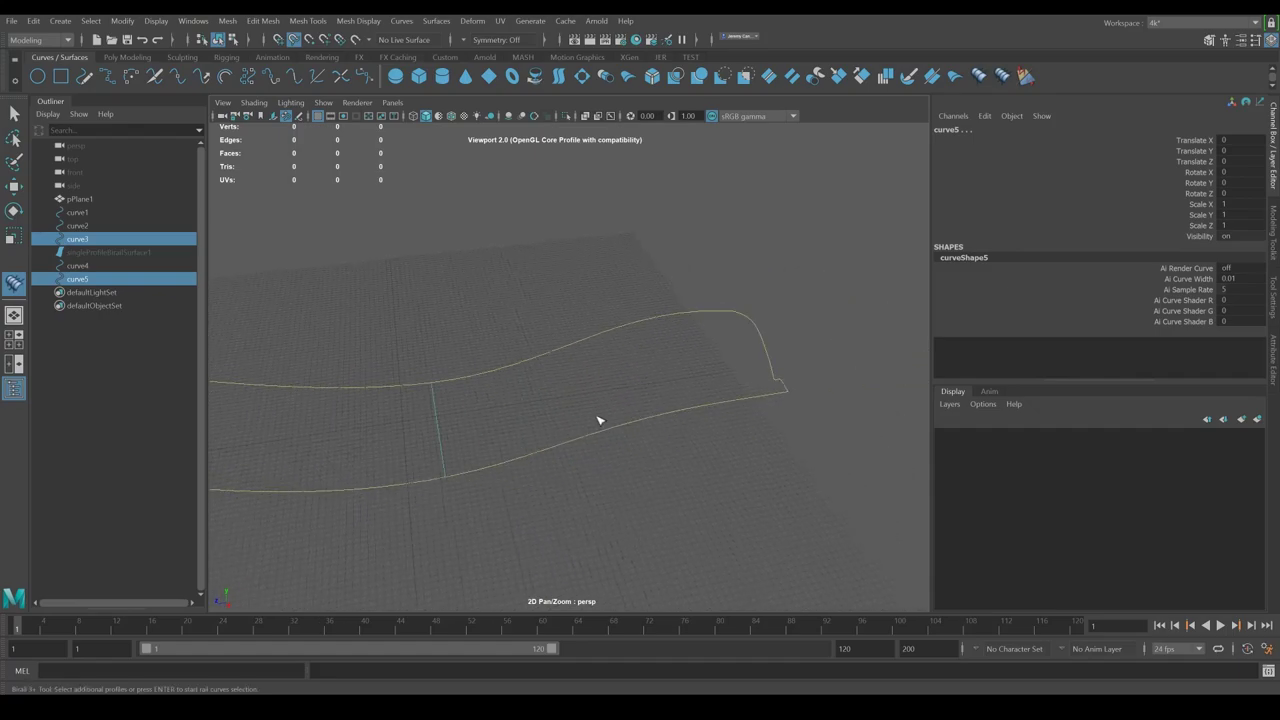
drag(800, 354, 741, 372)
alt+drag(588, 380, 714, 360)
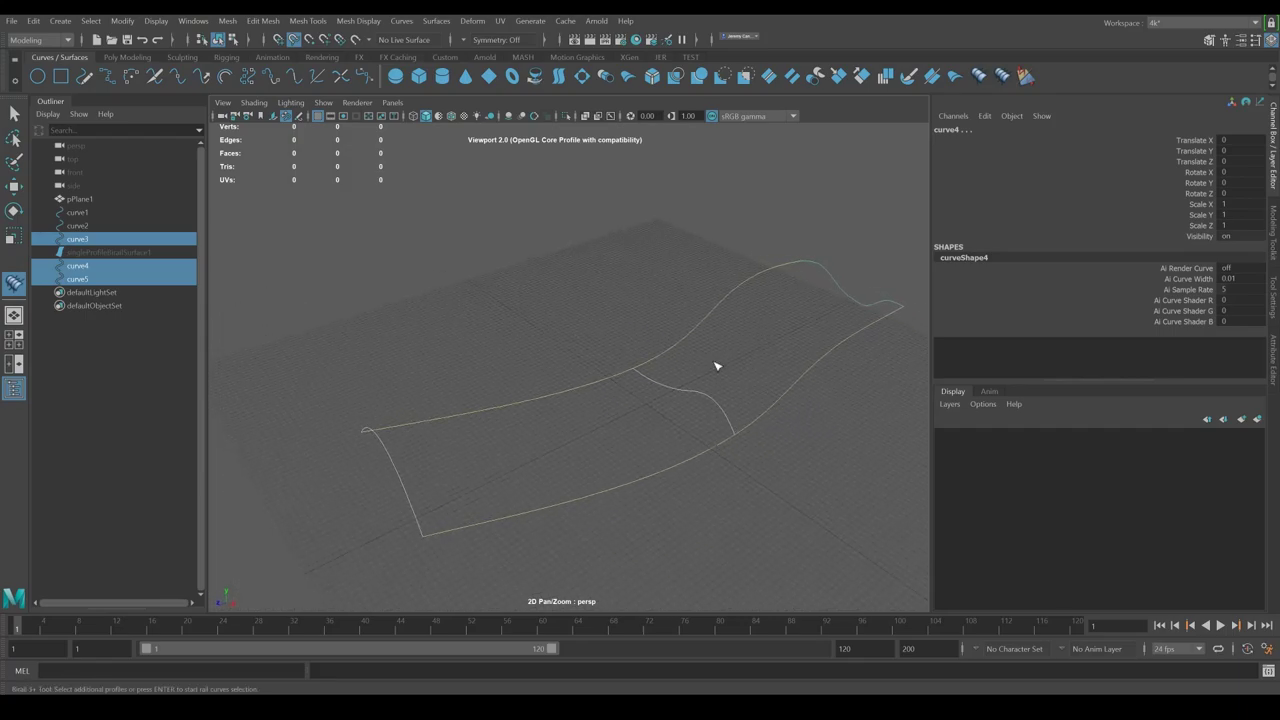
key(Return)
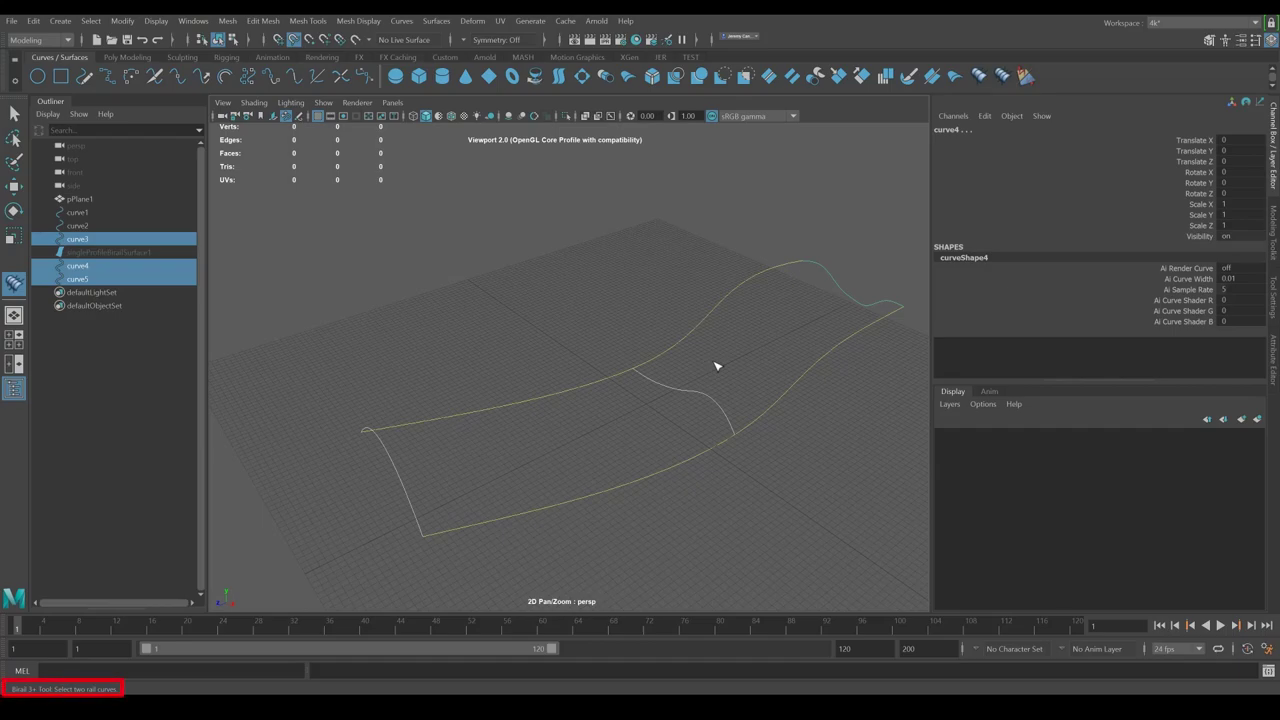
Step: Complete the Birail 3+ surface by picking the two long side curves as rails
alt+drag(717, 343, 751, 337)
alt+middle_drag(751, 337, 686, 356)
alt+drag(686, 356, 726, 346)
click(622, 336)
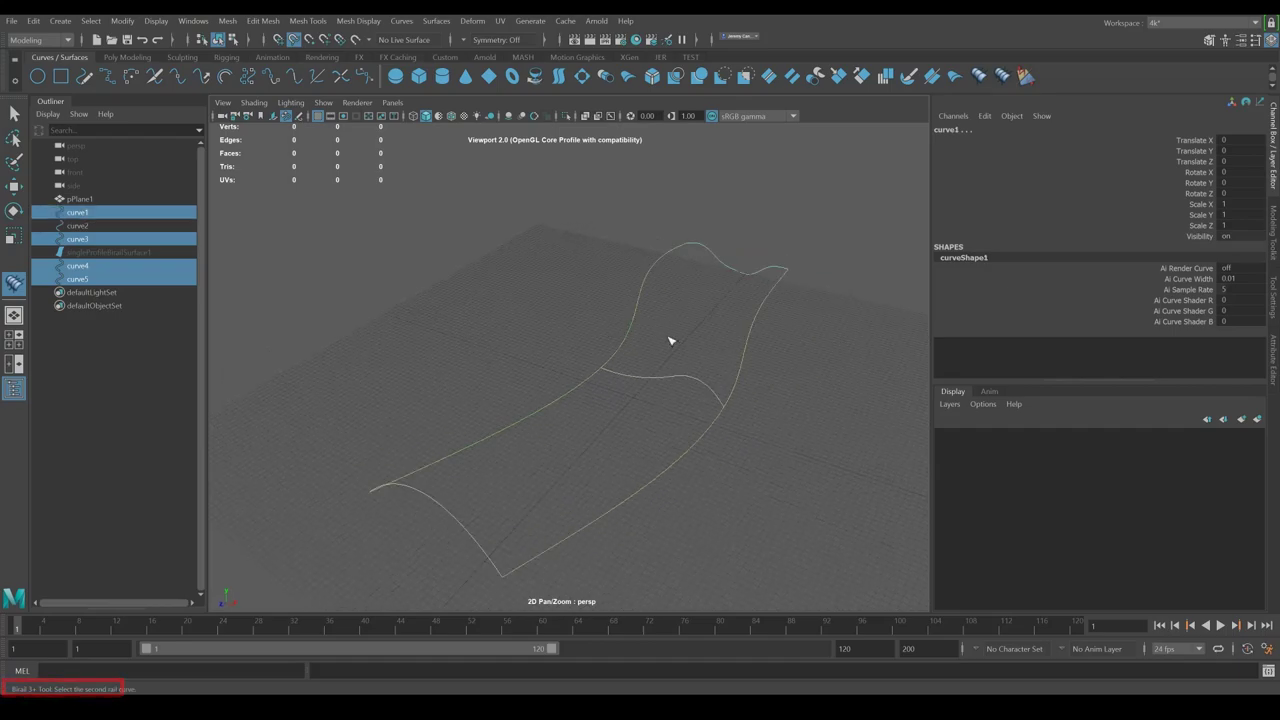
click(748, 345)
Step: Reverse the surface direction of the new multi-profile birail surface
alt+drag(790, 392, 709, 350)
click(807, 340)
click(712, 388)
click(1025, 76)
Step: Check the birail surface in isolation, and raise it to Translate Y 18.053 above its curves
click(665, 229)
click(642, 386)
alt+drag(642, 386, 458, 233)
key(ctrl+1)
key(ctrl+1)
scroll(537, 286, down, 5)
click(510, 290)
click(457, 351)
click(520, 294)
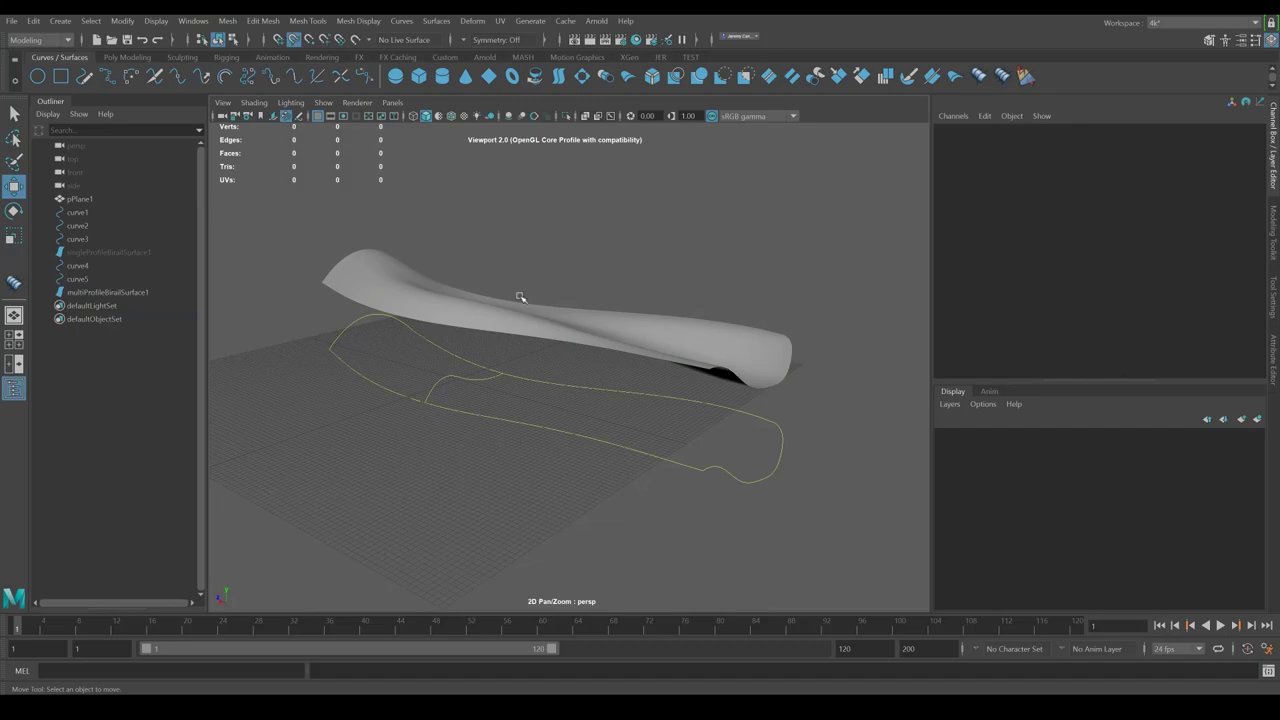
Step: Raise a control point of the middle profile curve to reshape the middle of the birail surface
alt+drag(520, 297, 897, 346)
alt+middle_drag(897, 346, 833, 373)
alt+drag(470, 345, 667, 350)
alt+right_drag(667, 350, 711, 329)
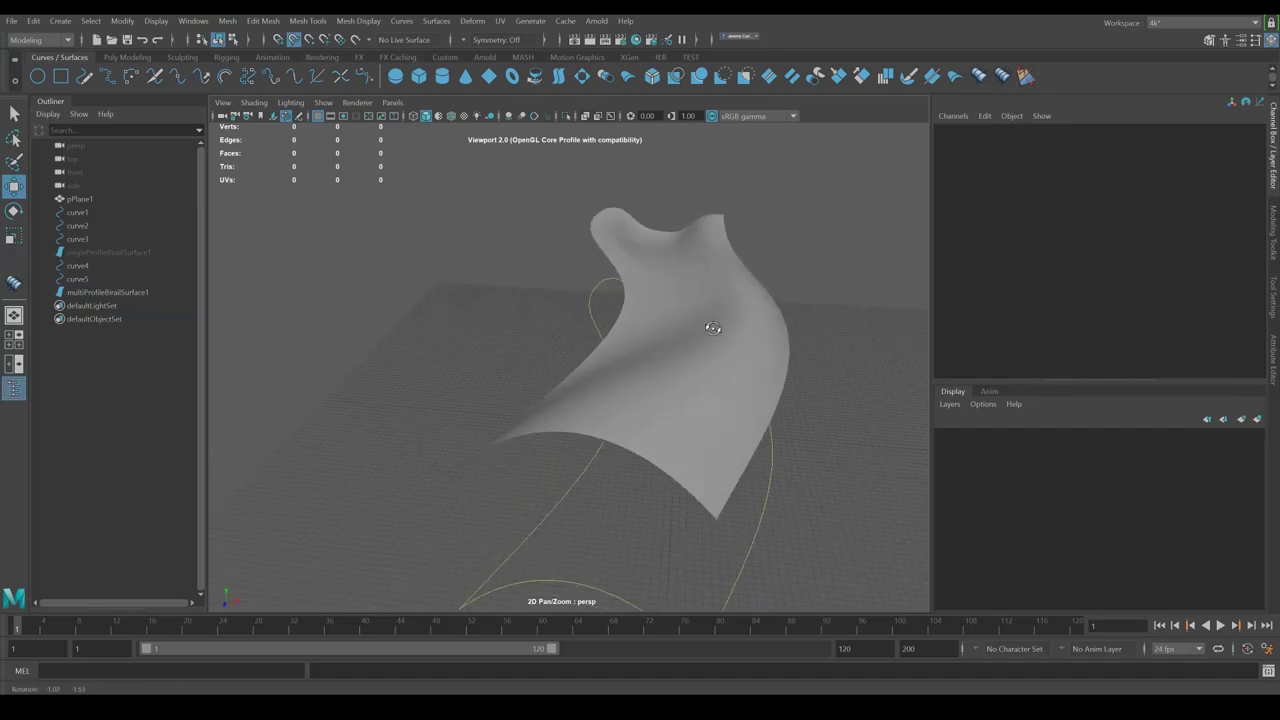
alt+drag(711, 329, 714, 323)
click(713, 323)
alt+middle_drag(713, 323, 635, 348)
mouse_move(620, 445)
alt+mouse_down()
mouse_move(574, 463)
mouse_move(619, 423)
alt+mouse_up()
click(620, 402)
right_drag(622, 403, 575, 403)
alt+middle_drag(622, 398, 611, 416)
click(611, 413)
drag(611, 356, 613, 345)
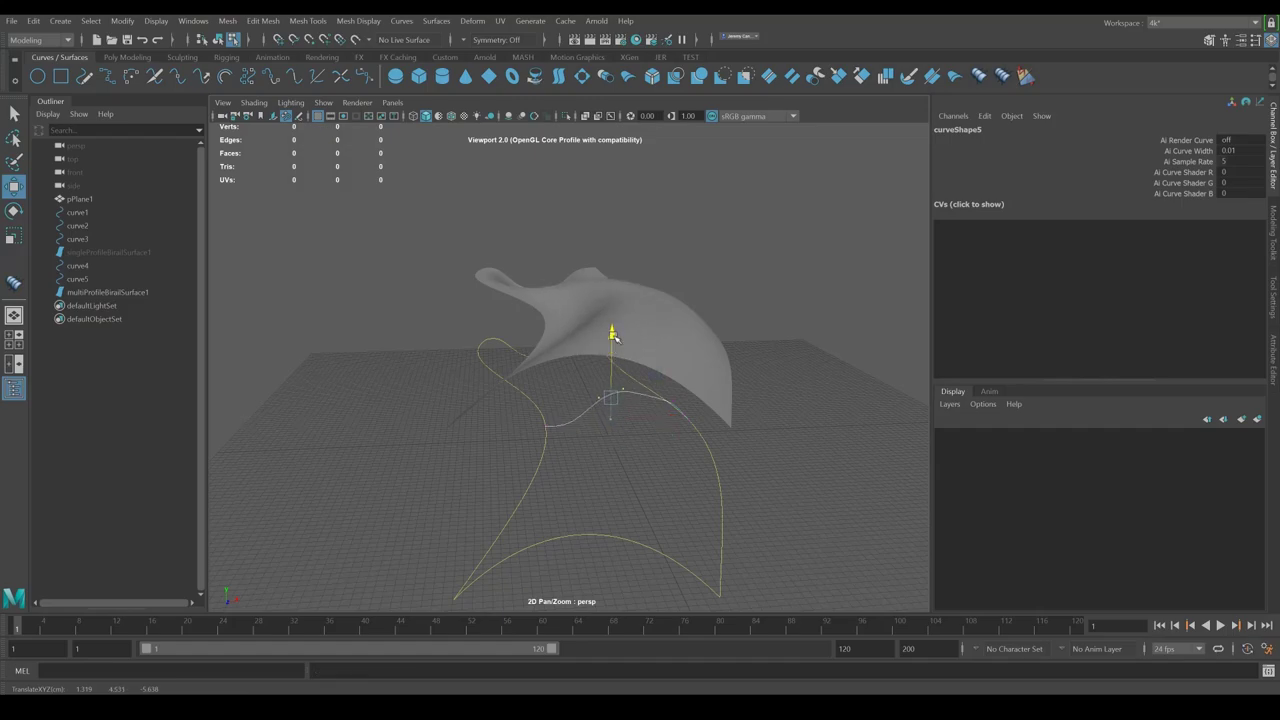
Step: Move a control point of the front profile curve and check how the birail surface follows
alt+drag(669, 413, 630, 405)
right_drag(577, 533, 546, 532)
click(590, 531)
middle_drag(613, 511, 654, 462)
alt+drag(654, 462, 540, 406)
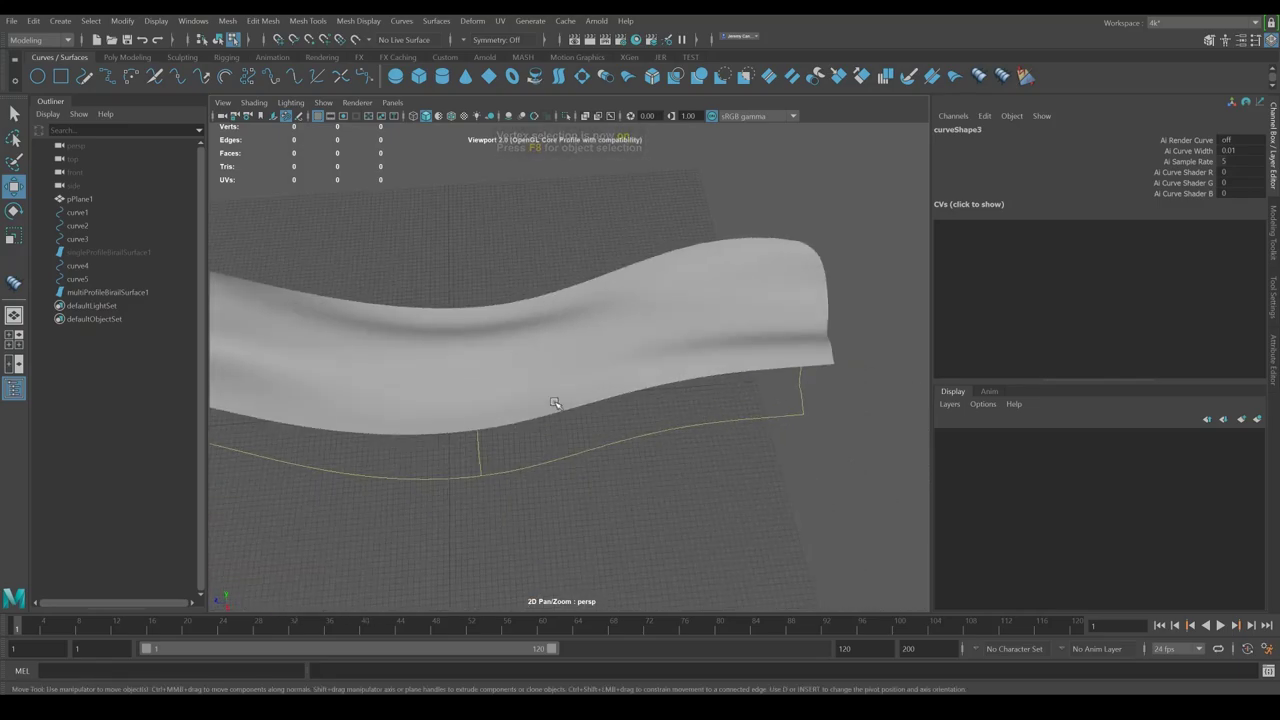
alt+middle_drag(540, 406, 674, 400)
Step: Undo the control point edits on the profile curves, keeping the birail surface raised above them
key(ctrl+z)
key(ctrl+z)
key(ctrl+z)
key(ctrl+z)
key(ctrl+z)
key(ctrl+z)
key(ctrl+z)
key(ctrl+z)
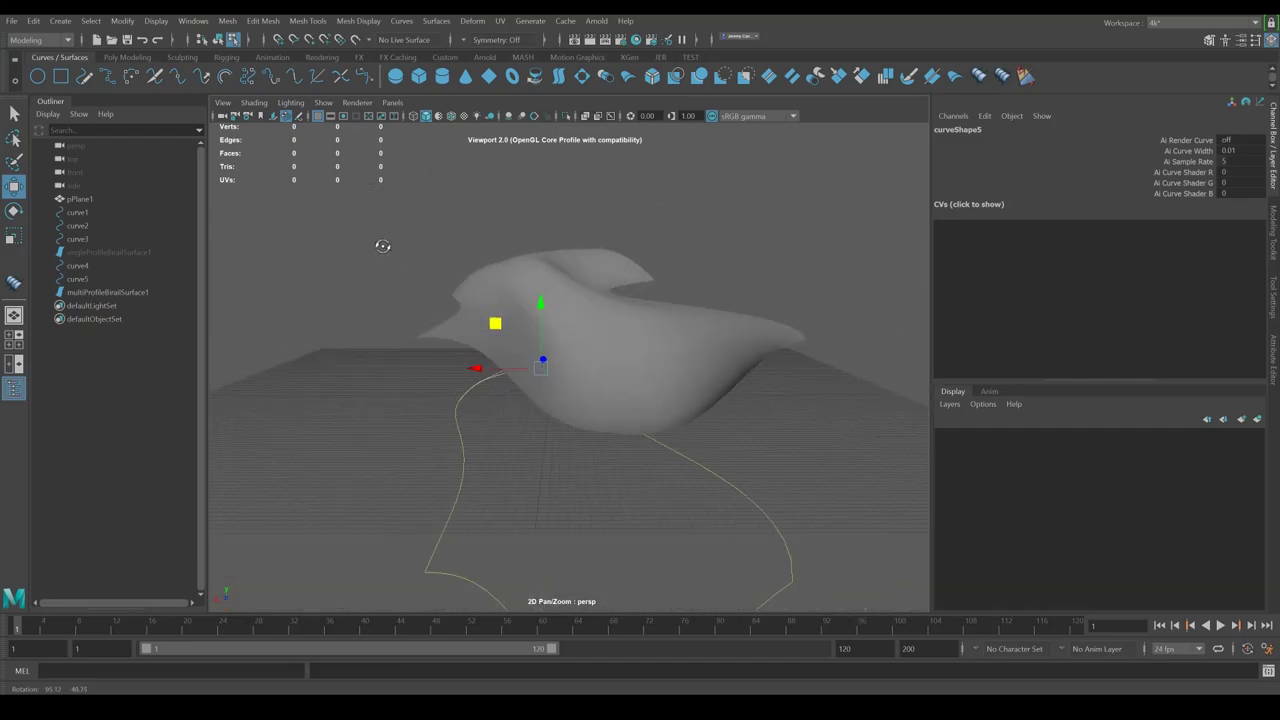
key(ctrl+z)
key(ctrl+z)
key(ctrl+z)
key(ctrl+z)
key(ctrl+z)
key(ctrl+z)
key(ctrl+z)
key(ctrl+z)
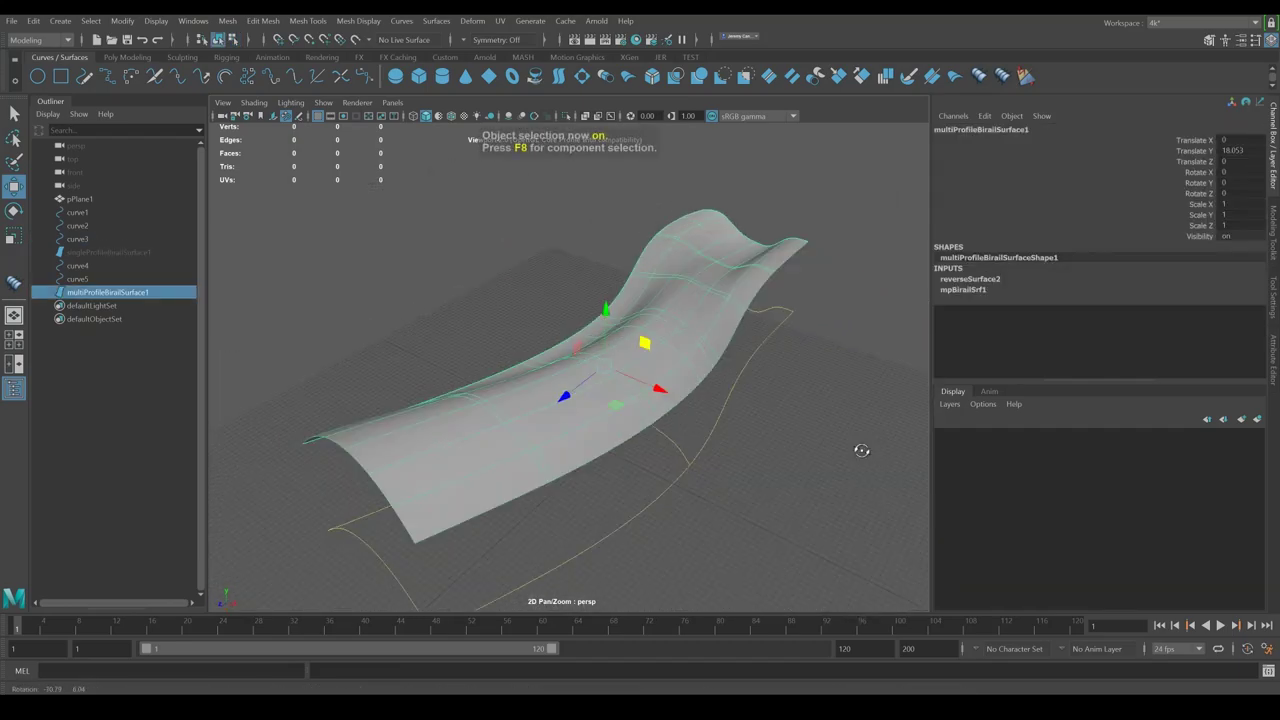
key(ctrl+z)
key(ctrl+z)
key(ctrl+z)
key(ctrl+z)
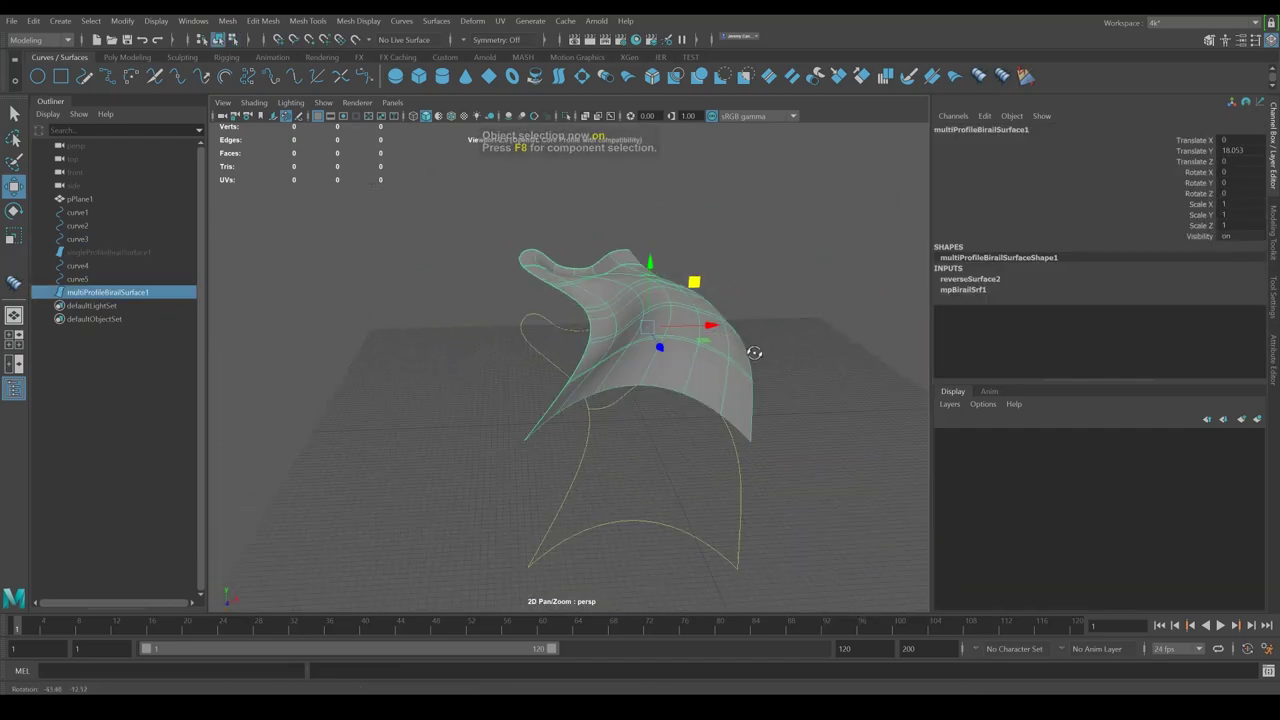
key(ctrl+z)
key(ctrl+z)
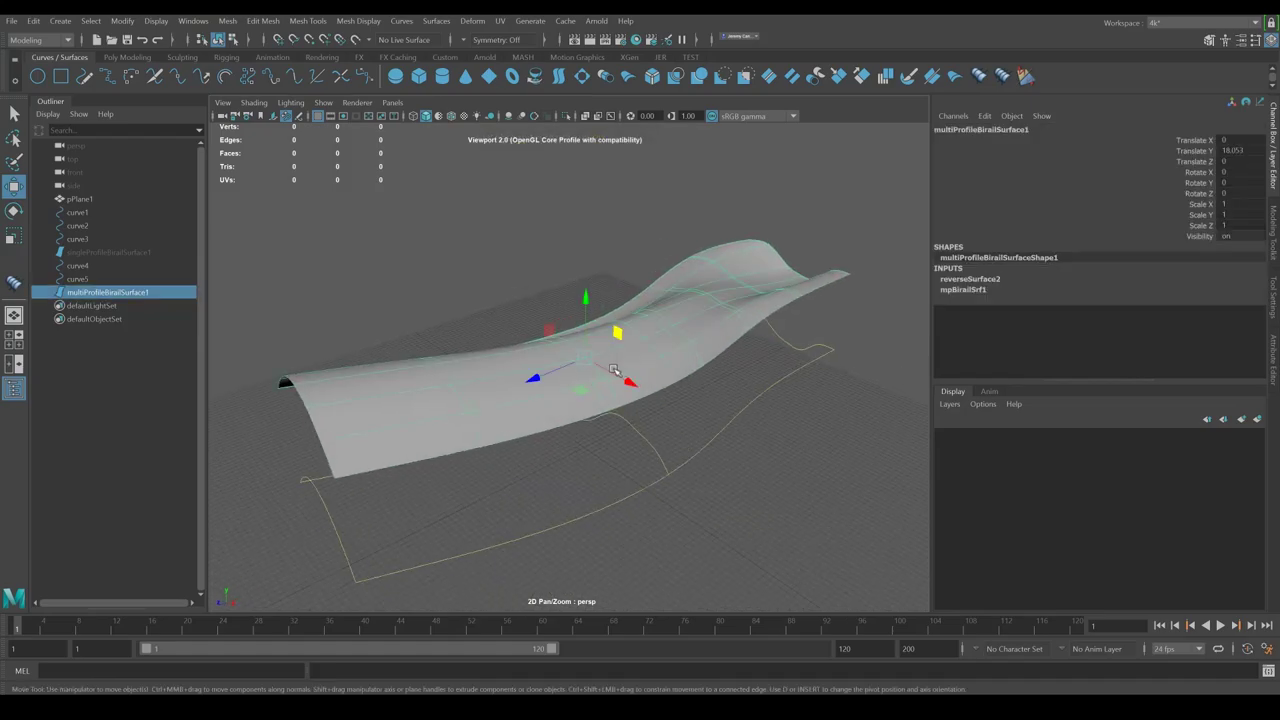
Step: Duplicate the multi-profile birail surface and move the copy beside the original to Translate X -51.01
click(623, 380)
key(ctrl+d)
drag(632, 382, 460, 289)
Step: Delete the construction history of the duplicated surface and compare it with the original
click(33, 20)
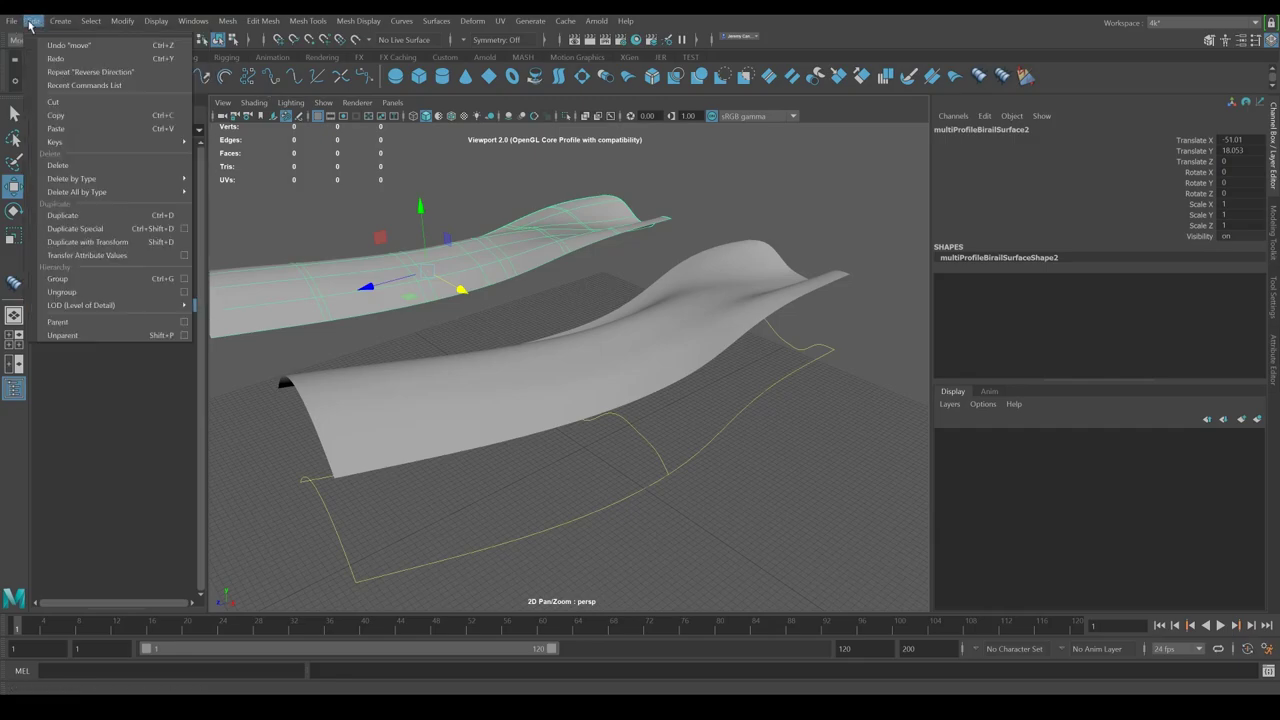
mouse_move(129, 180)
click(237, 190)
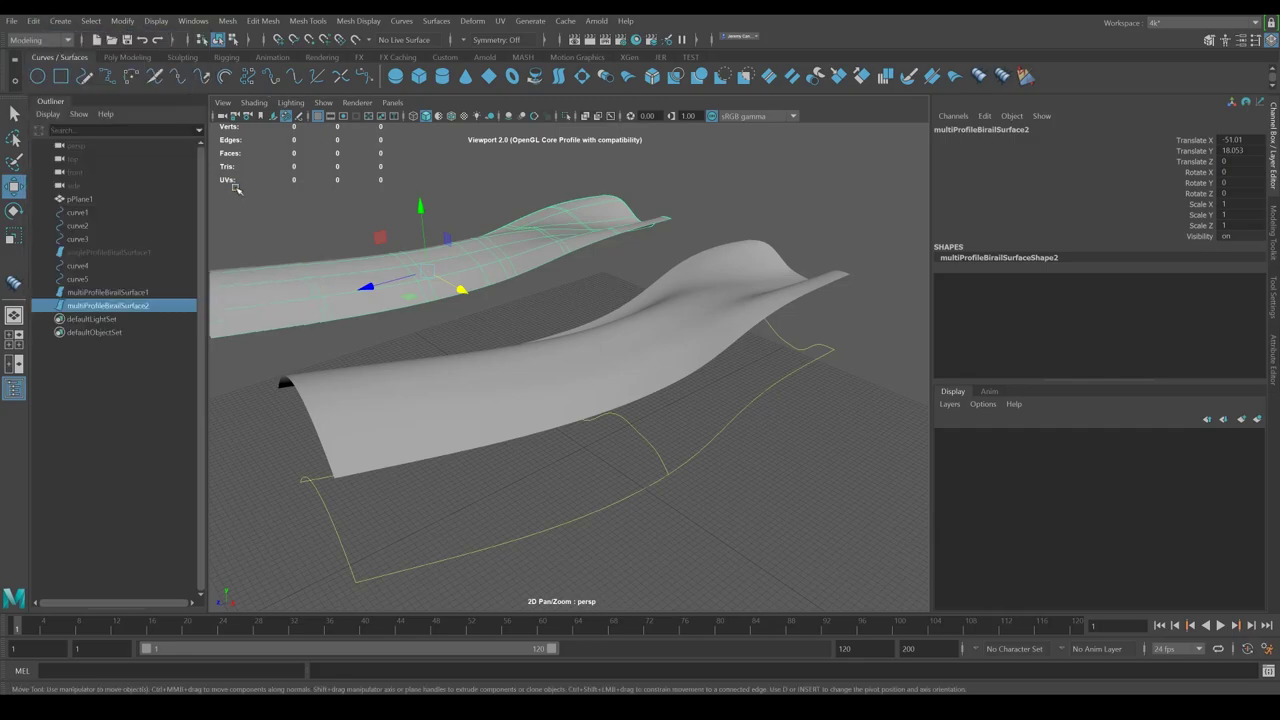
click(692, 189)
click(526, 262)
alt+drag(525, 262, 630, 370)
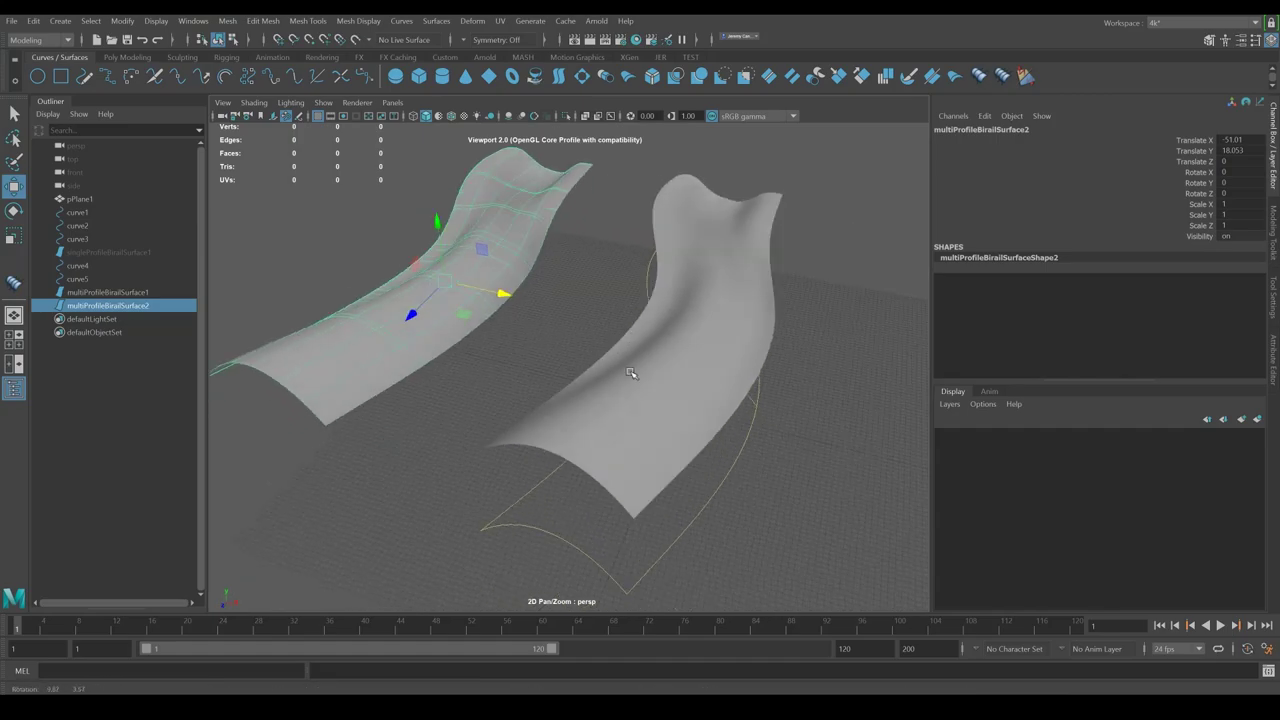
alt+drag(580, 523, 543, 490)
Step: Delete the original multi-profile surface, hide its copy, and delete all the rail and profile curves
click(628, 374)
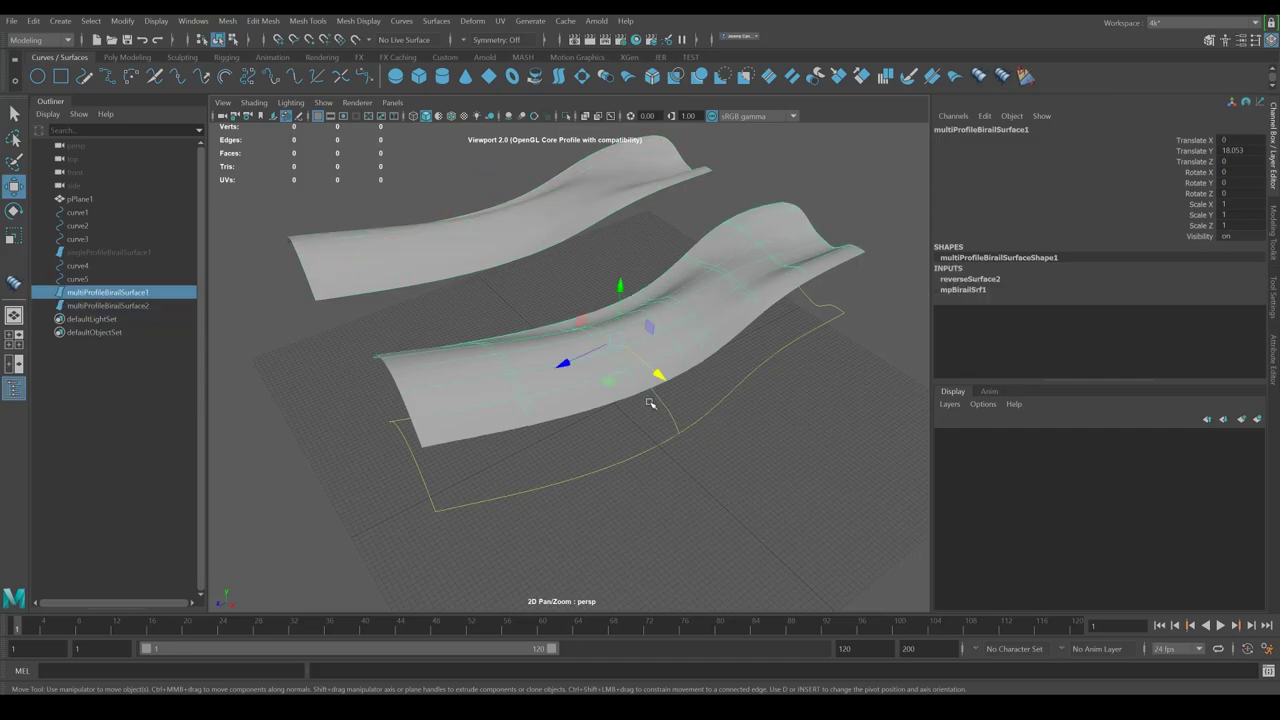
key(Delete)
click(571, 215)
key(h)
drag(435, 238, 879, 593)
key(Delete)
drag(611, 316, 358, 571)
key(Delete)
Step: Review the multi-profile and single-profile birail surfaces one at a time, and hide both again
click(130, 214)
key(h)
key(h)
click(137, 229)
key(h)
click(474, 231)
click(476, 232)
alt+drag(647, 275, 591, 271)
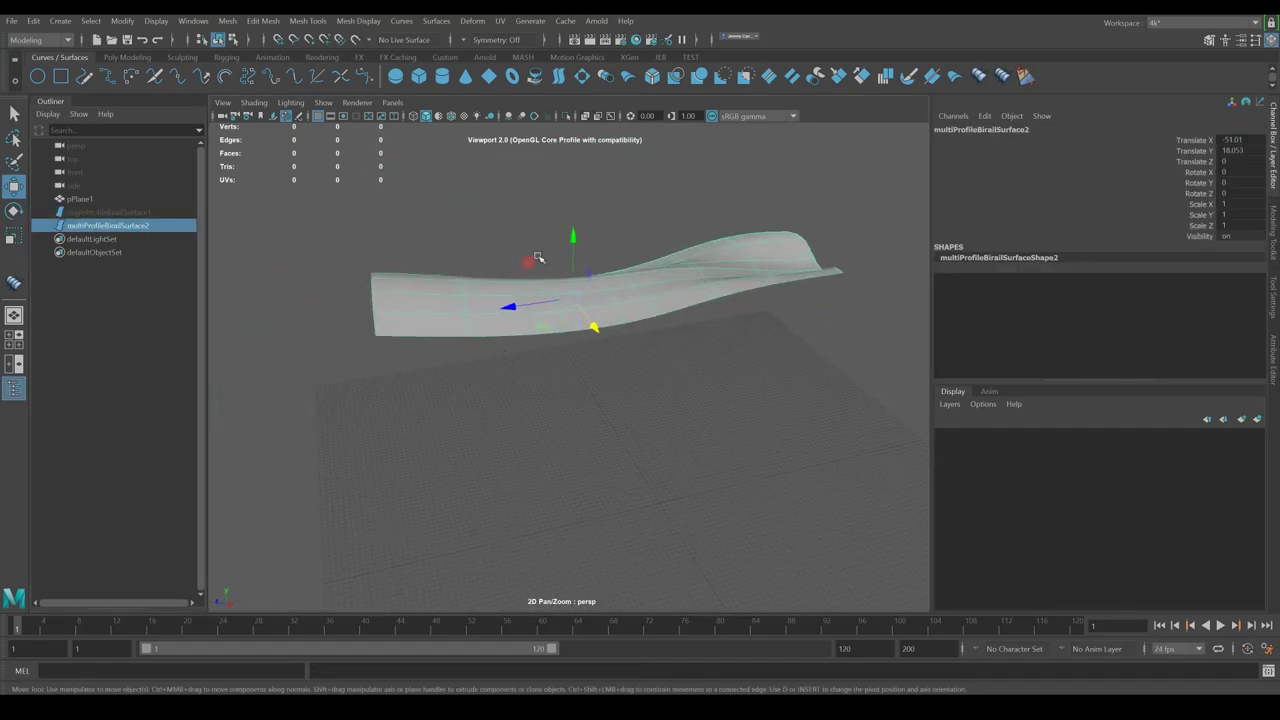
alt+drag(665, 429, 549, 367)
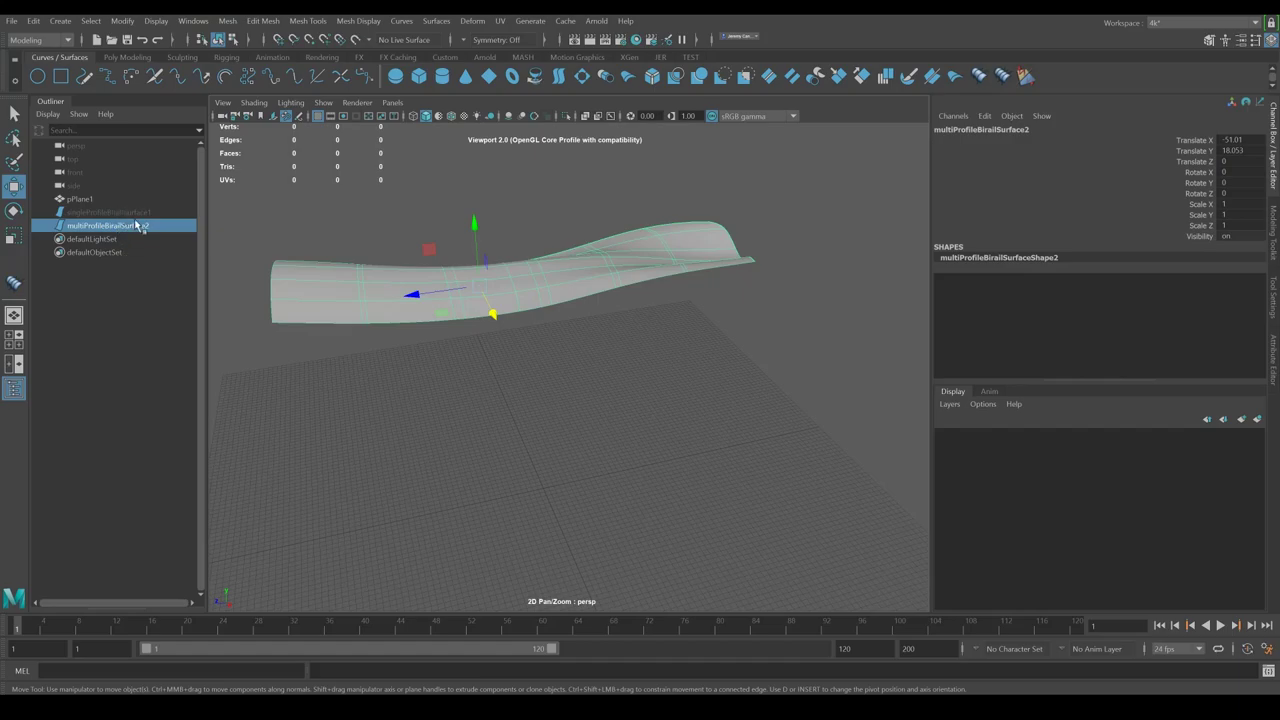
key(h)
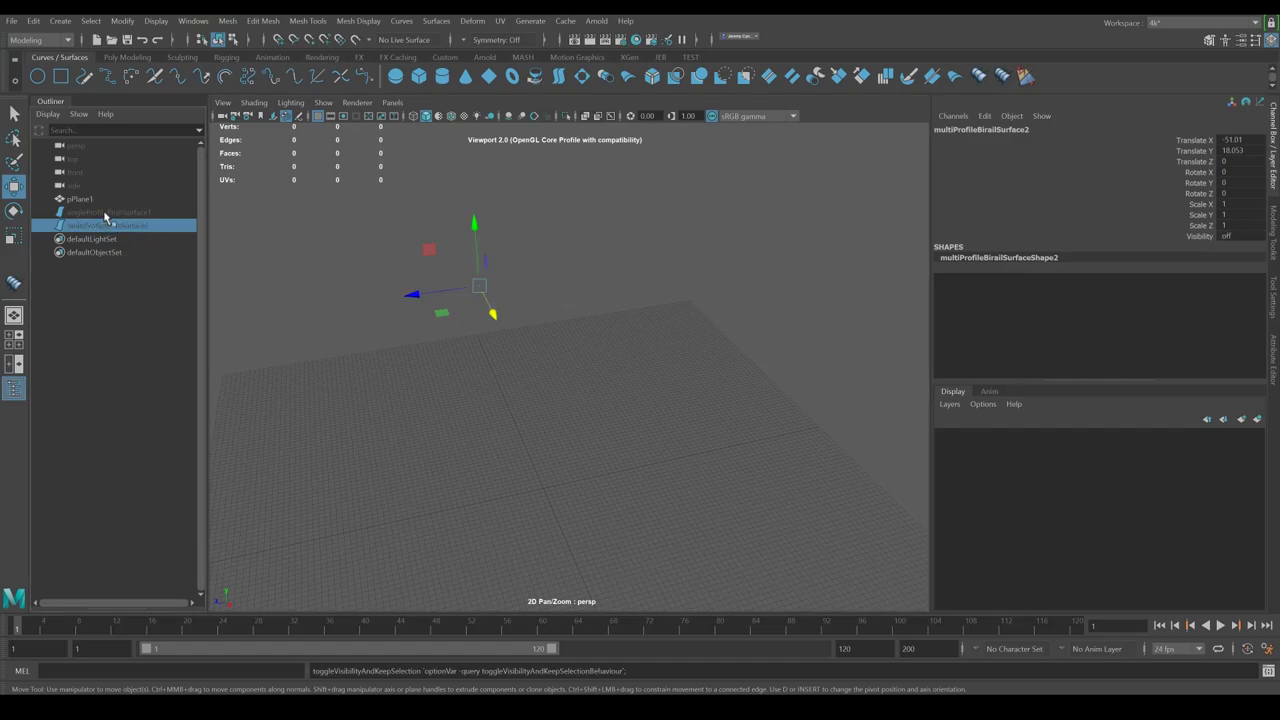
click(106, 212)
key(h)
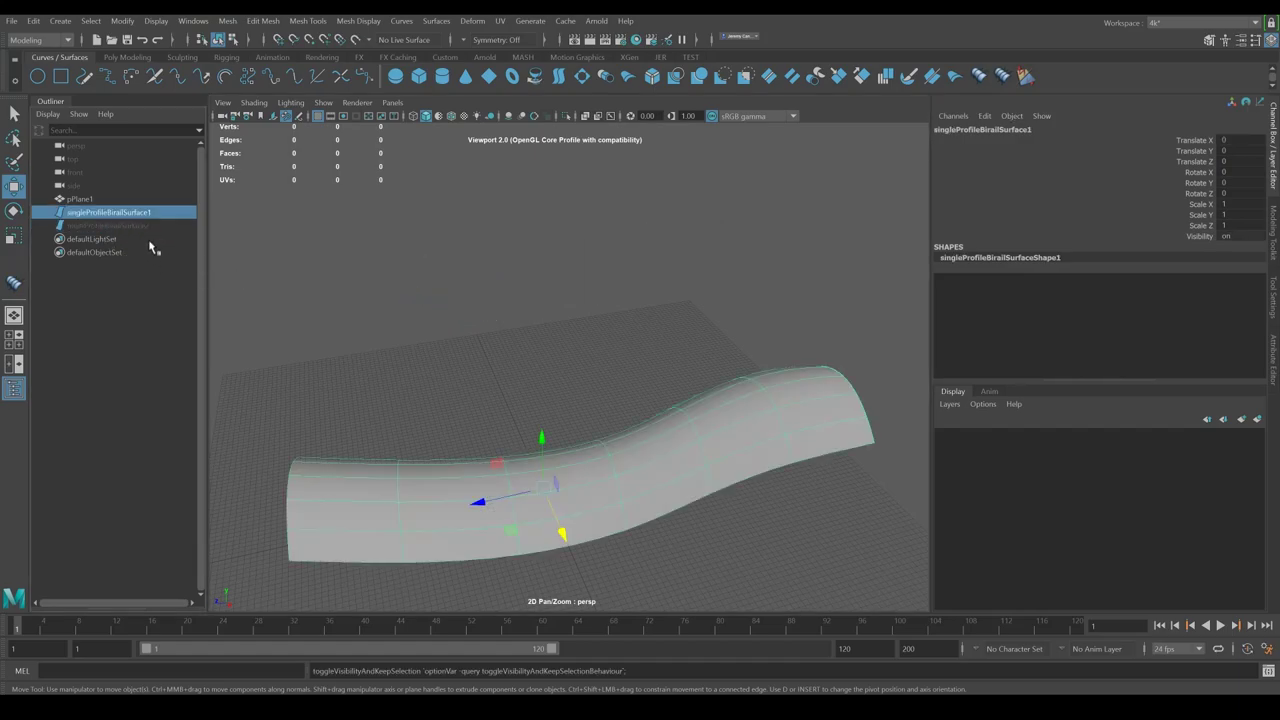
key(ctrl+h)
click(486, 409)
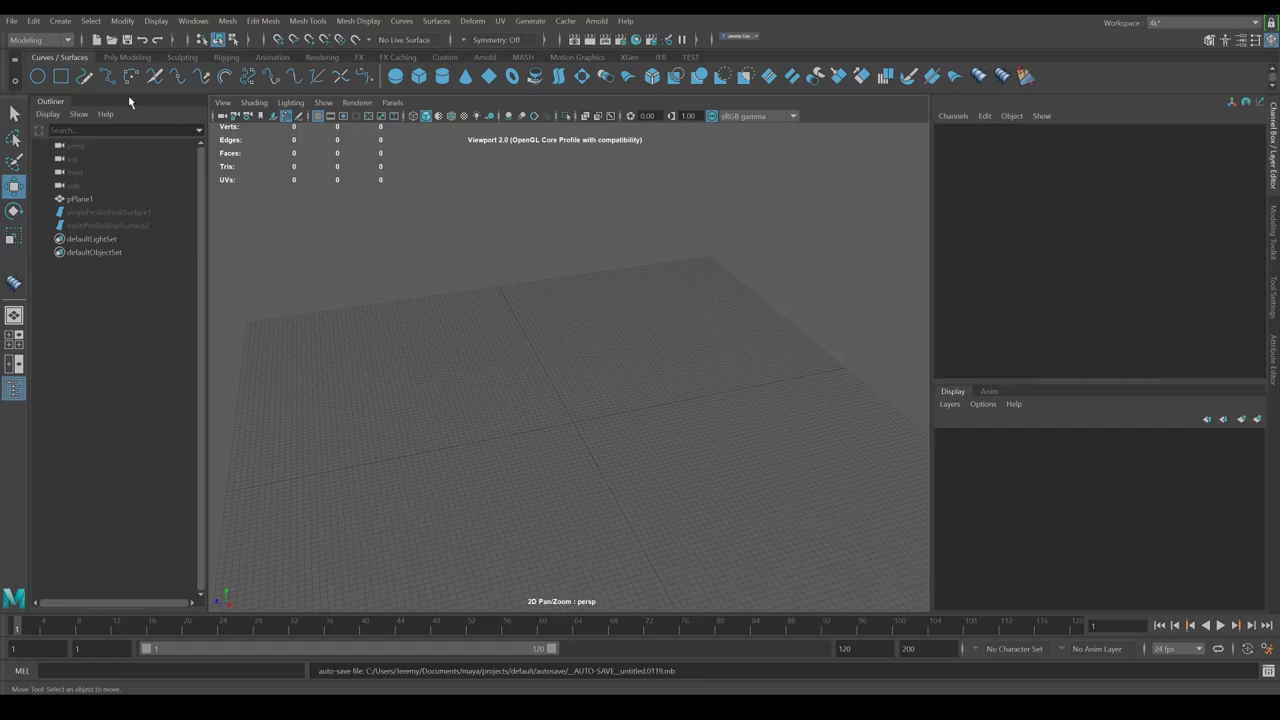
Step: Draw a gently S-shaped four-point EP curve along the far side of the grid
click(107, 76)
click(367, 424)
click(566, 391)
click(720, 303)
click(772, 302)
key(Return)
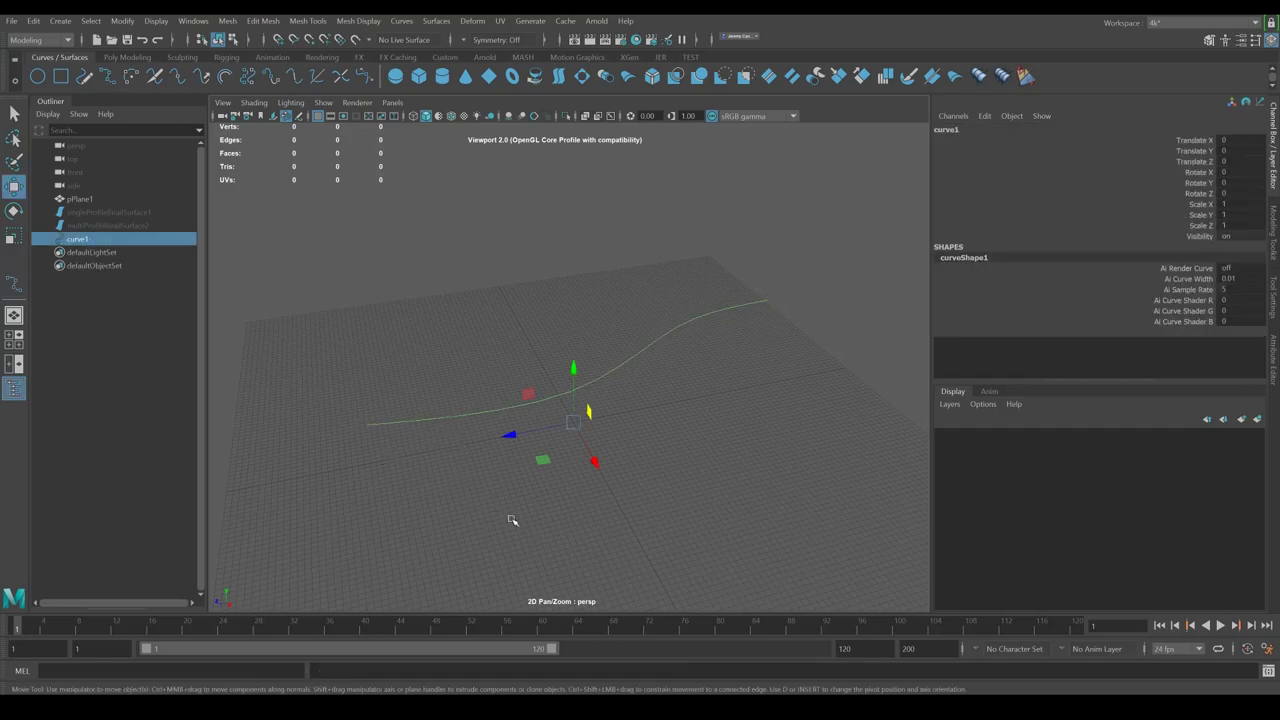
Step: Draw a second four-point EP curve alongside the first, with a sharper bend toward its far end
click(111, 77)
click(360, 512)
click(614, 494)
click(716, 391)
click(792, 372)
key(Return)
scroll(692, 451, up, 2)
alt+drag(682, 442, 685, 432)
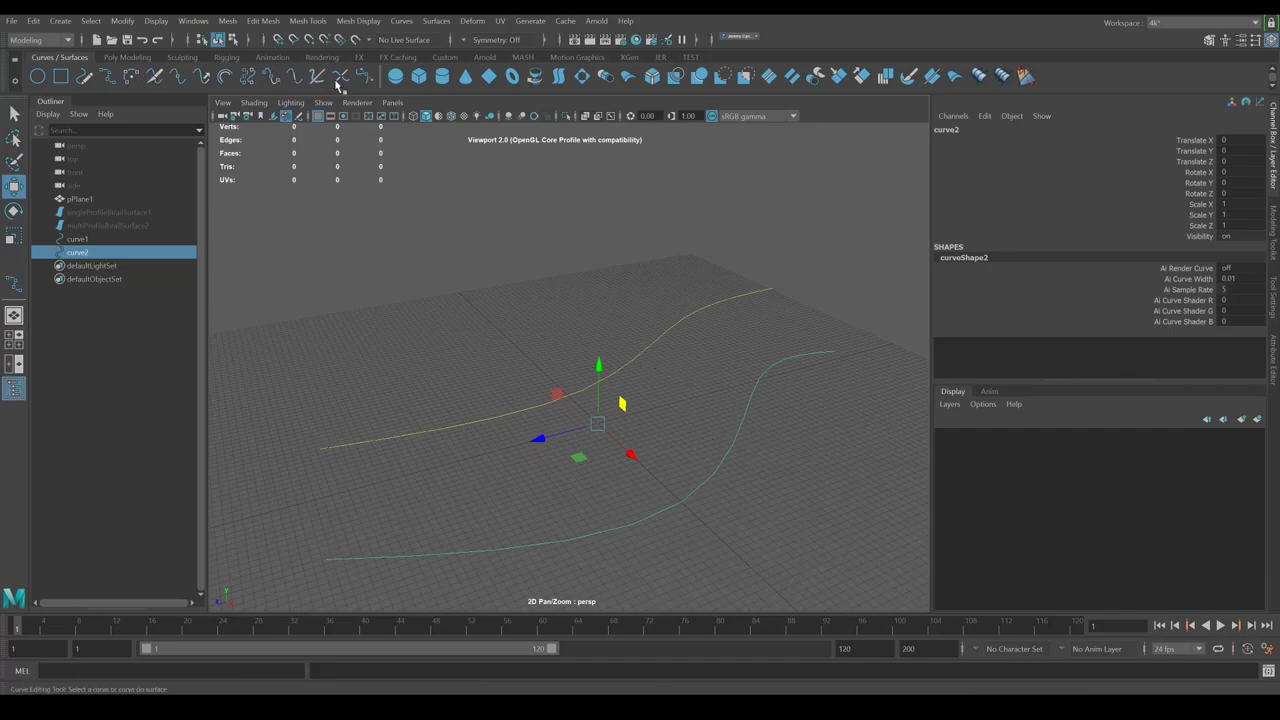
Step: Pick a curve point near the middle of the second curve and detach the curve there
right_click(735, 389)
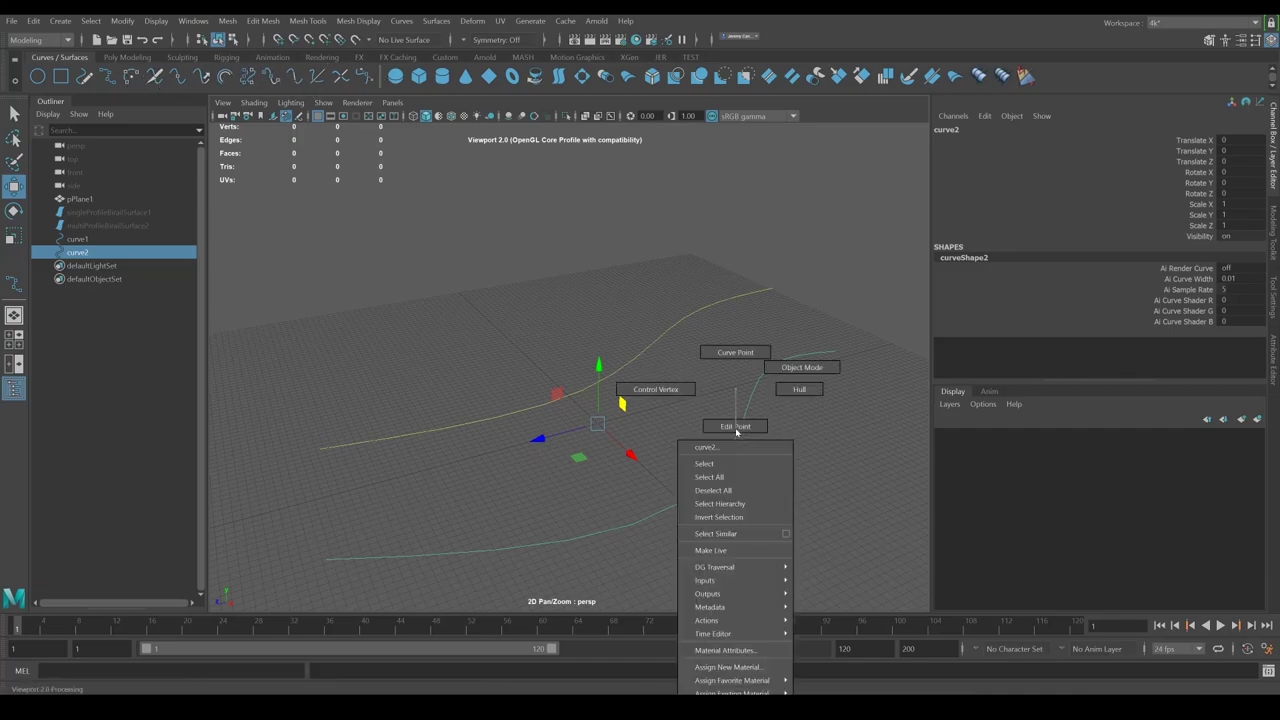
click(727, 365)
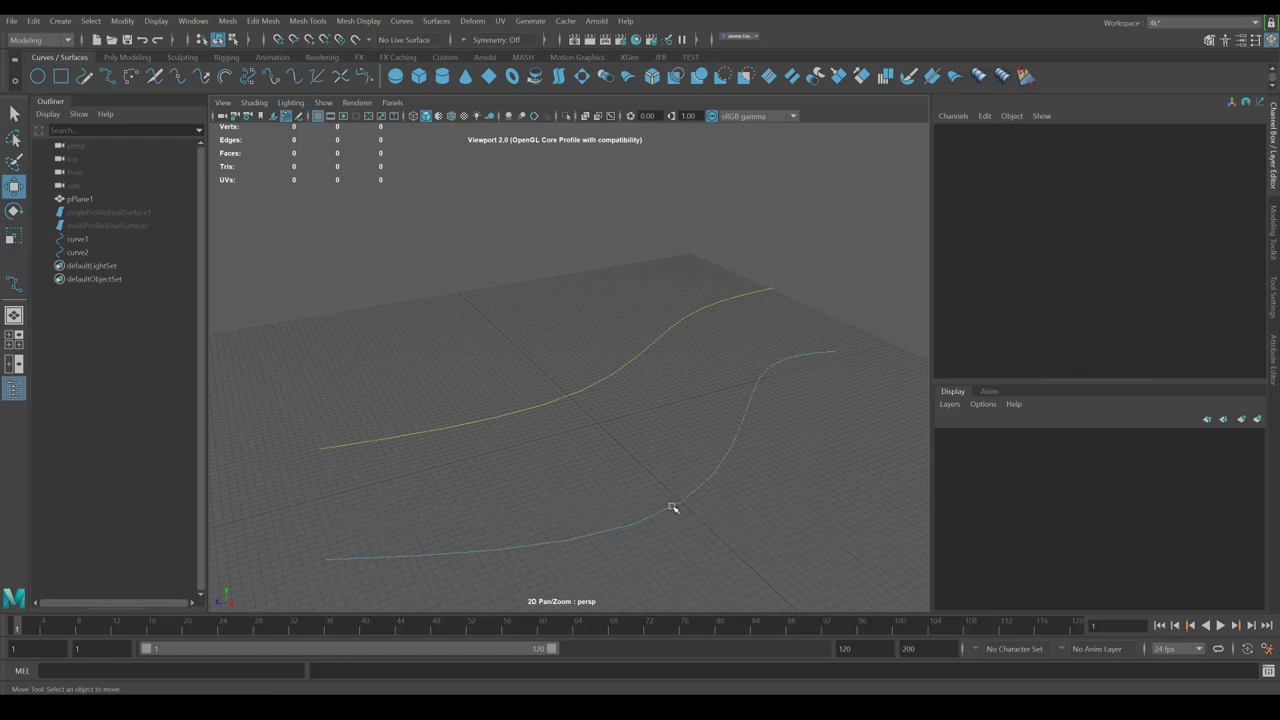
click(699, 495)
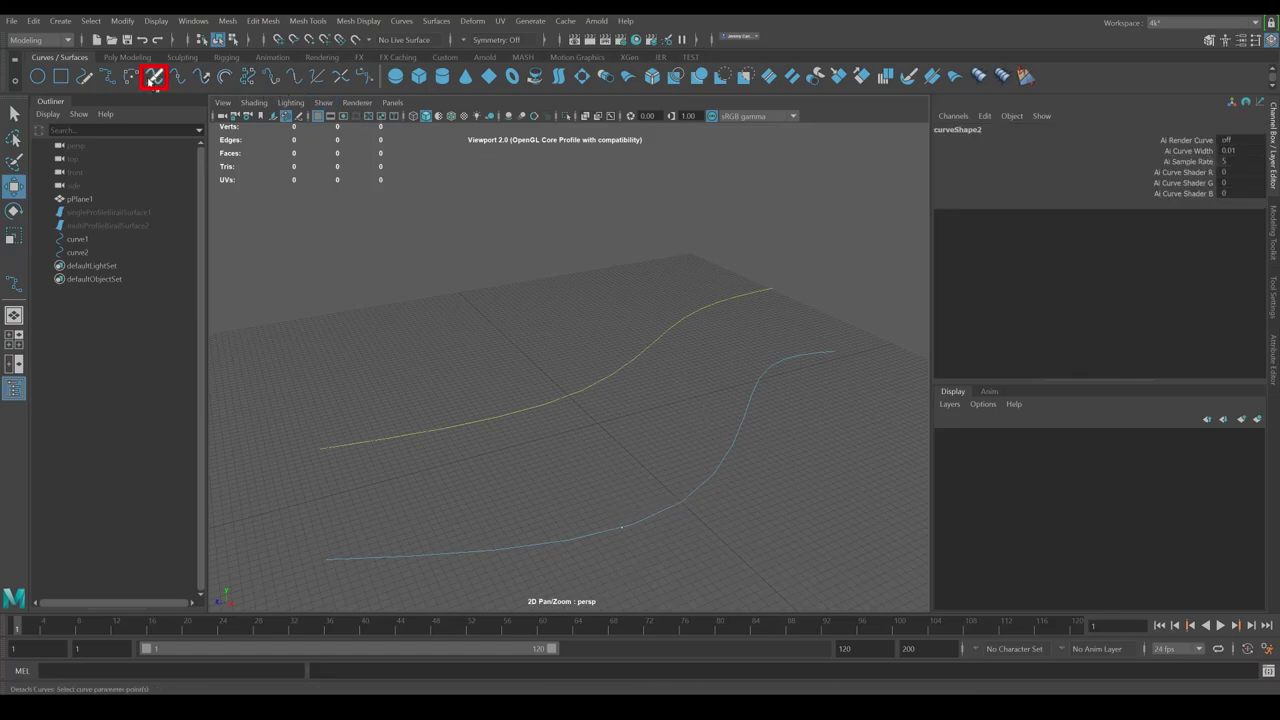
click(155, 77)
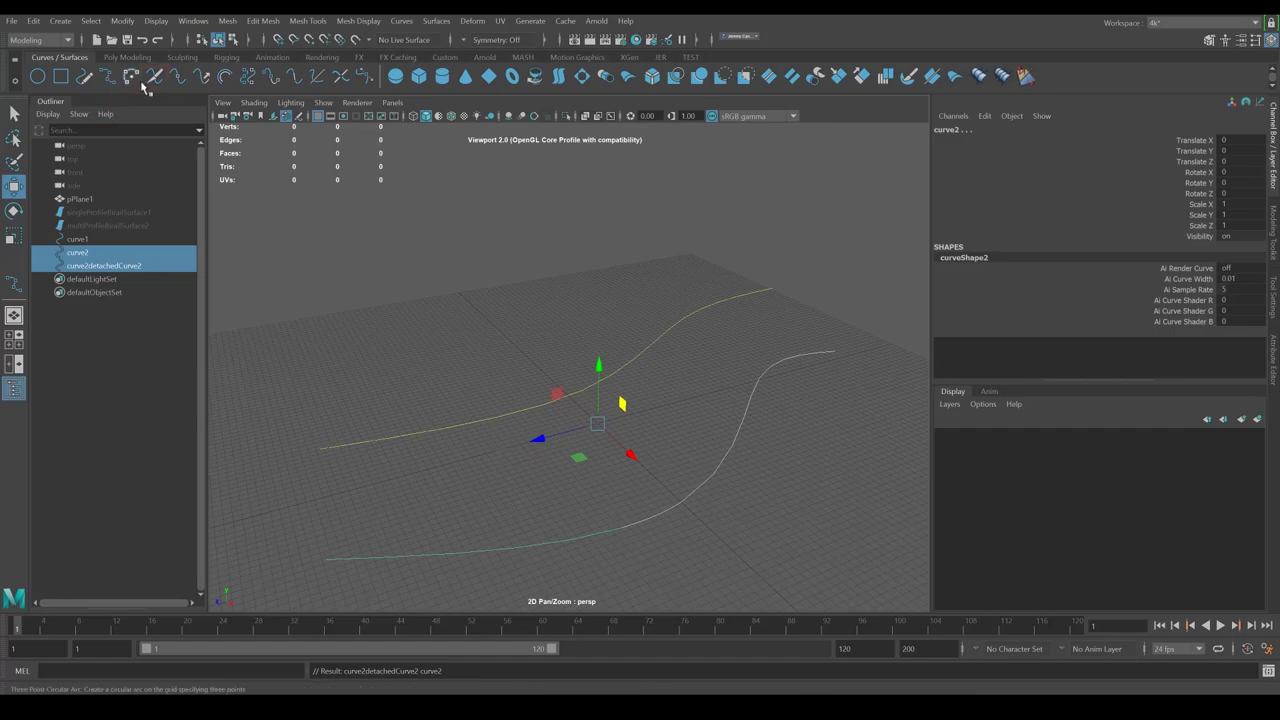
Step: Move the far piece of the detached second curve slightly away, leaving a small gap between the two pieces
click(568, 565)
click(706, 537)
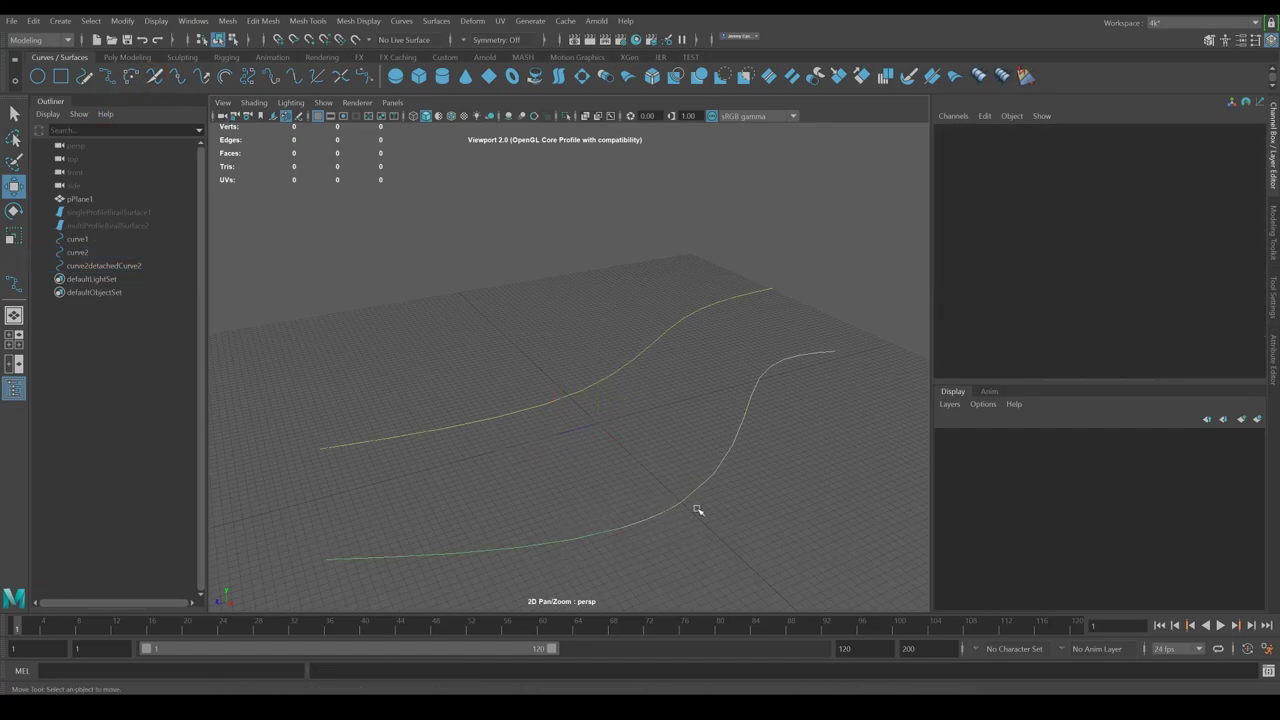
click(682, 480)
drag(591, 463, 603, 452)
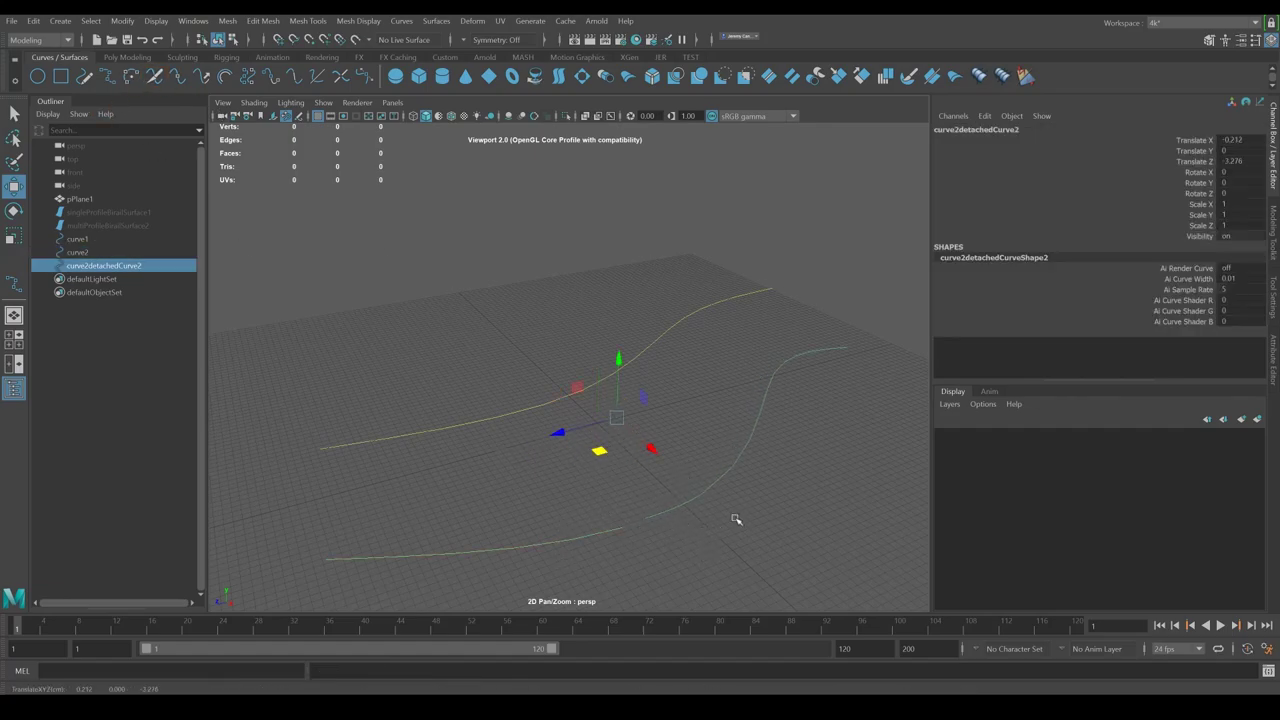
Step: Pick a curve point midway along the separated far piece and detach the curve there
click(714, 401)
alt+drag(714, 401, 516, 590)
alt+drag(594, 537, 709, 437)
click(712, 440)
click(742, 456)
right_drag(742, 435, 734, 370)
right_drag(755, 424, 760, 380)
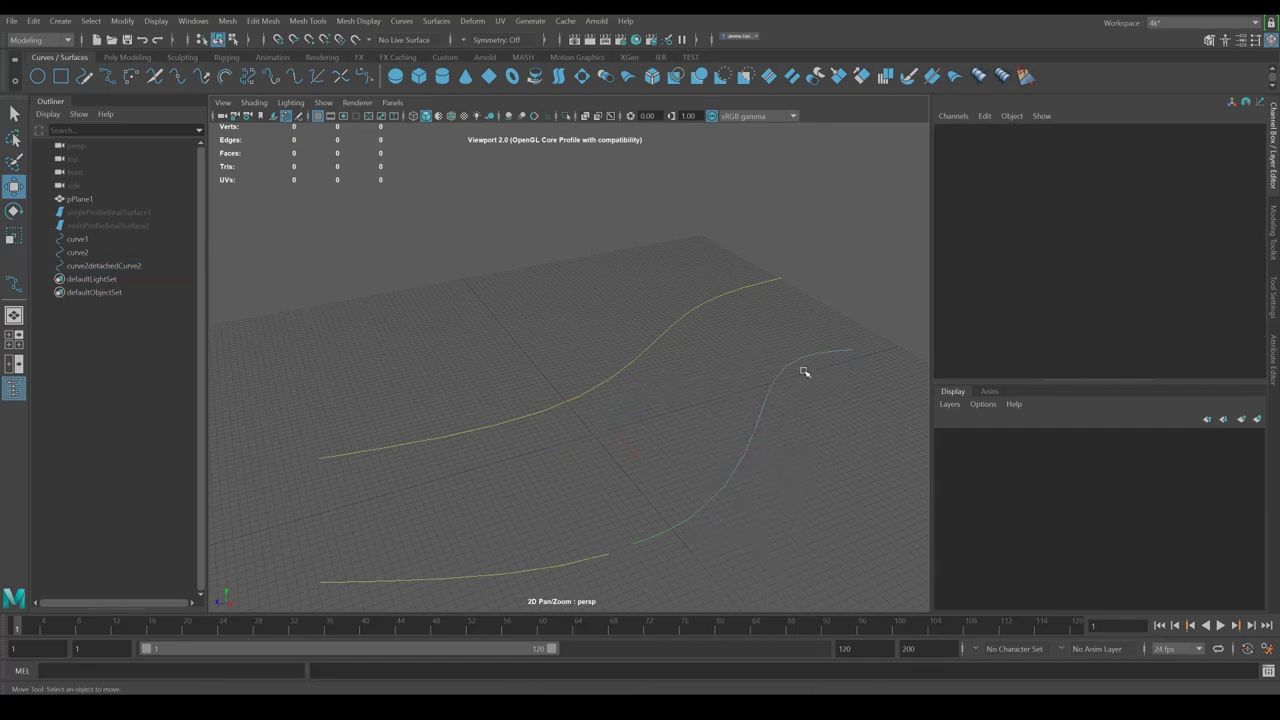
click(781, 452)
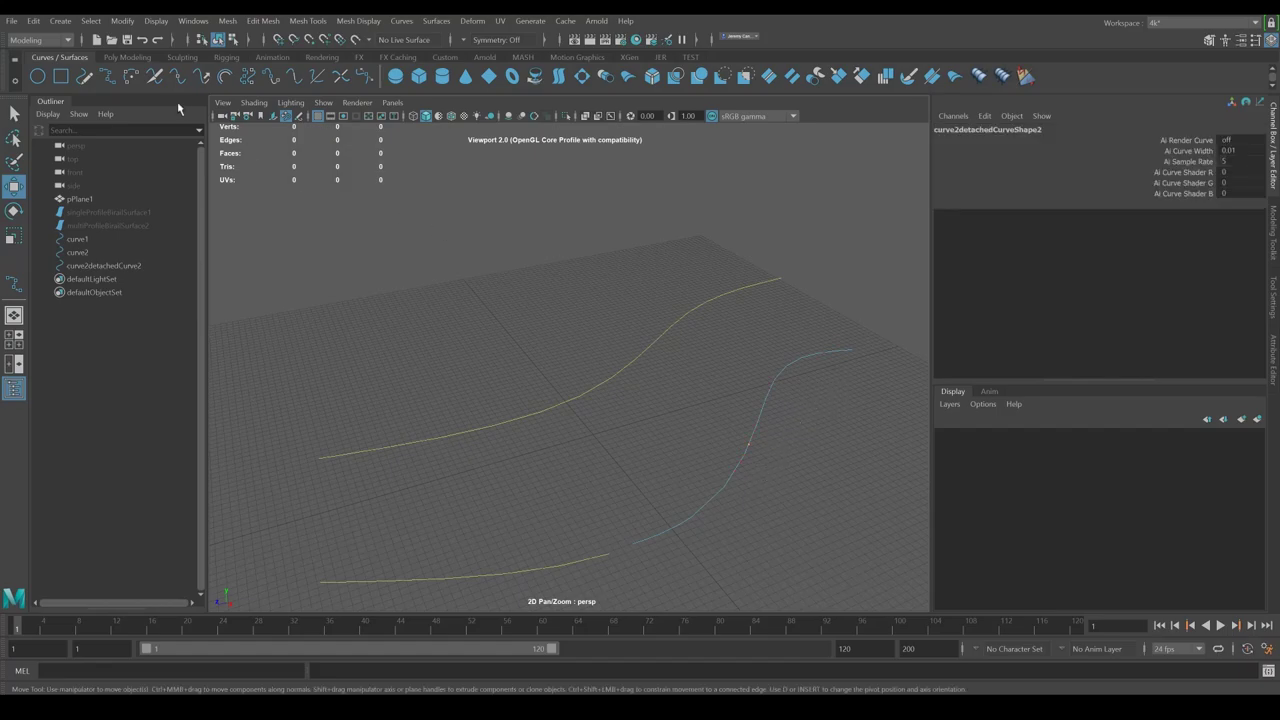
click(154, 77)
Step: Try moving the outer of the two newly detached pieces away from its neighbour, and undo the move
click(788, 451)
click(753, 411)
click(738, 462)
click(752, 407)
alt+drag(803, 477, 642, 460)
click(550, 398)
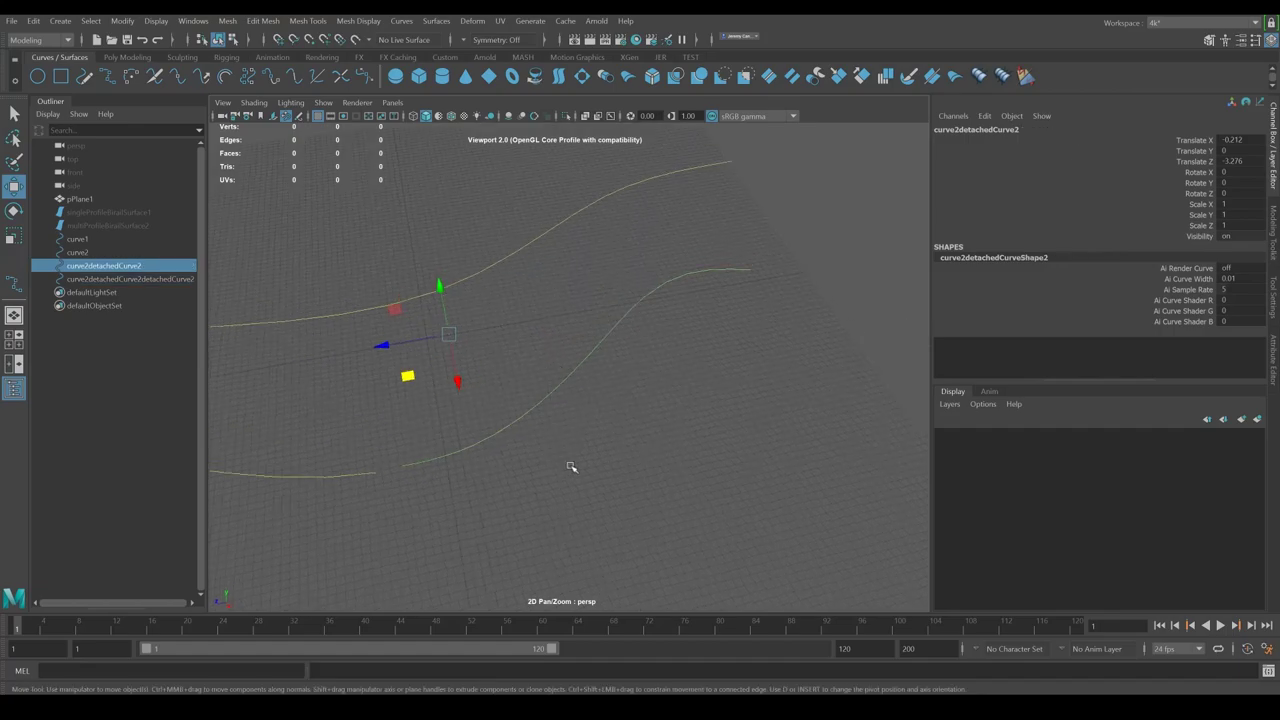
click(549, 383)
click(618, 312)
scroll(584, 369, up, 3)
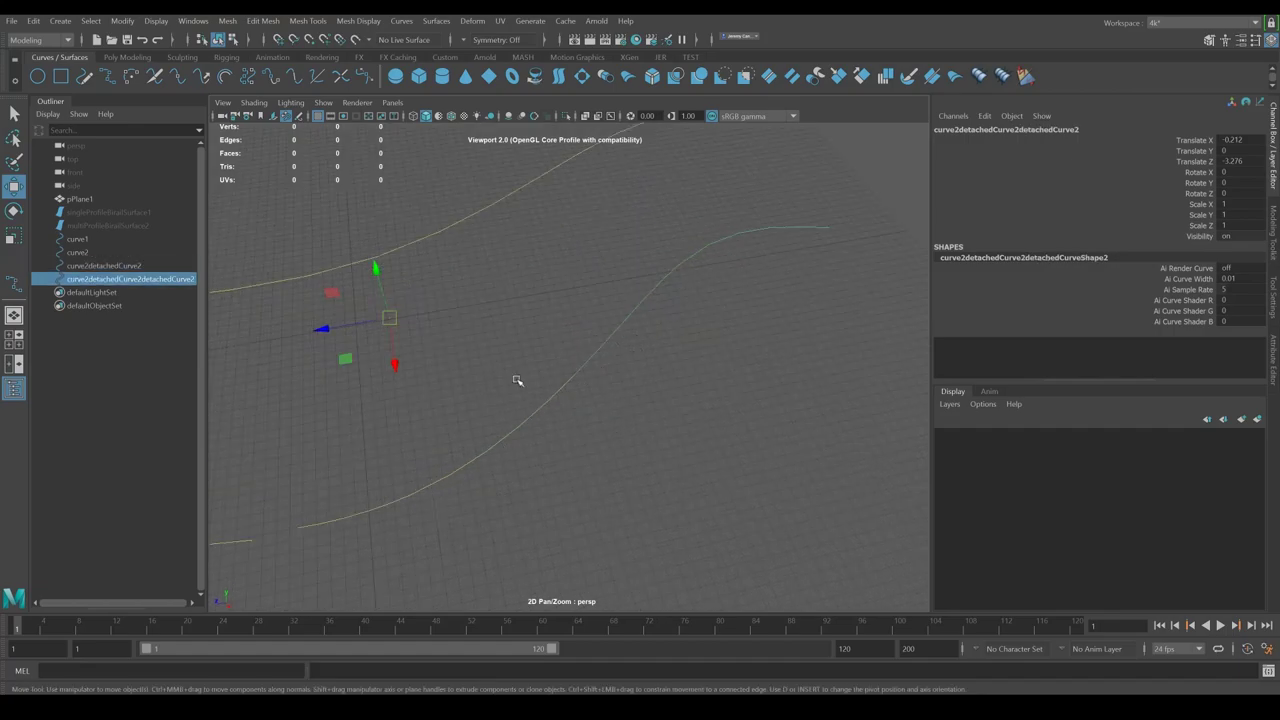
drag(347, 359, 455, 343)
key(ctrl+z)
Step: Attach the two adjoining detached pieces into a single curve
click(635, 486)
alt+middle_drag(615, 421, 705, 423)
alt+drag(704, 423, 623, 408)
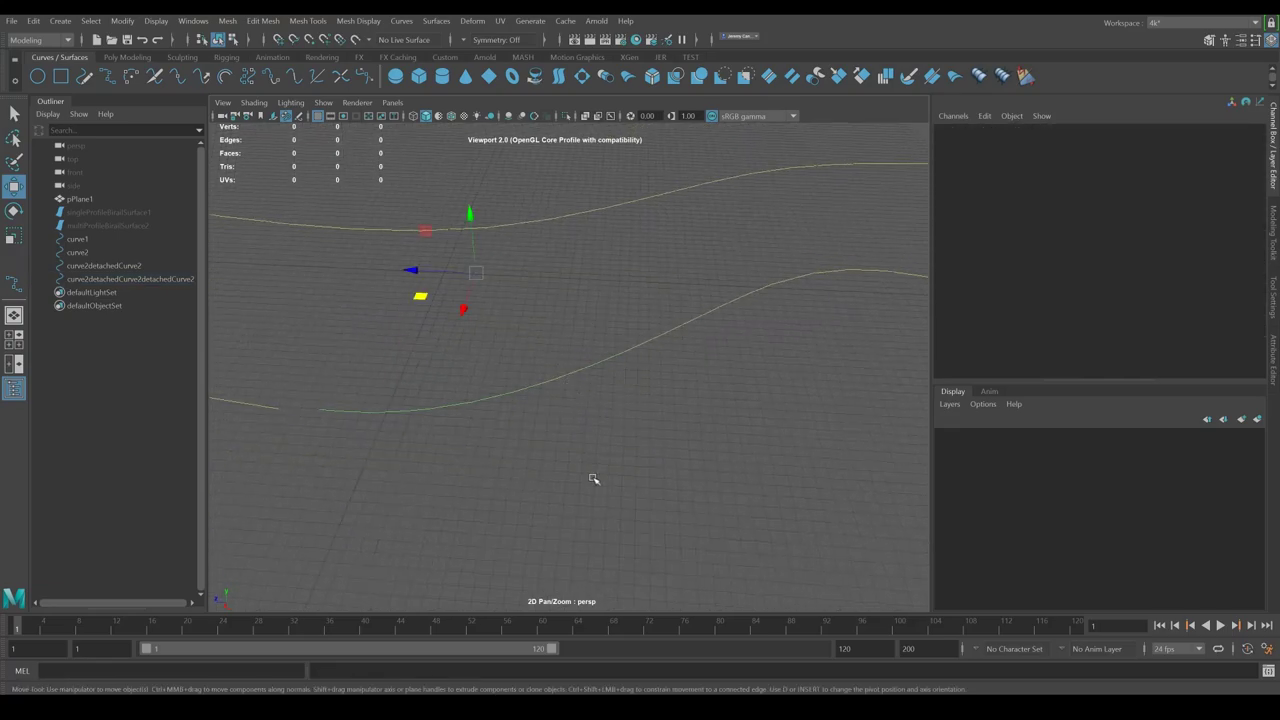
drag(593, 477, 594, 478)
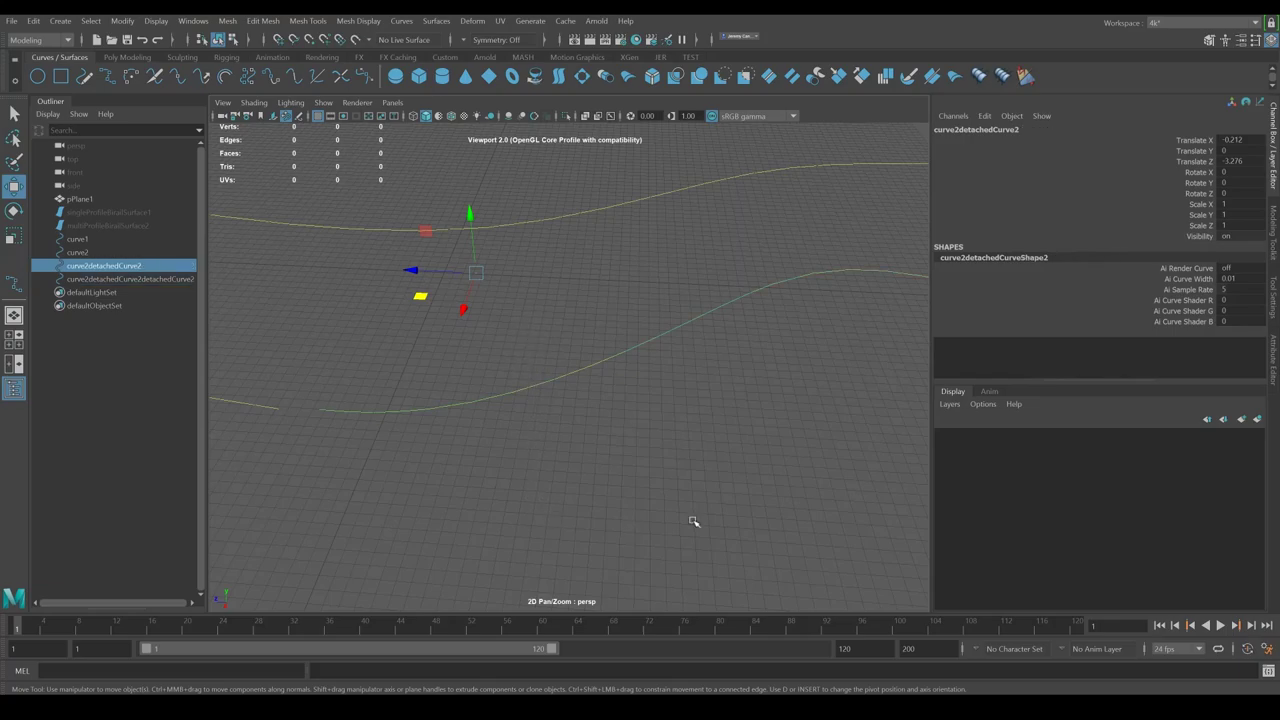
shift+drag(689, 353, 689, 354)
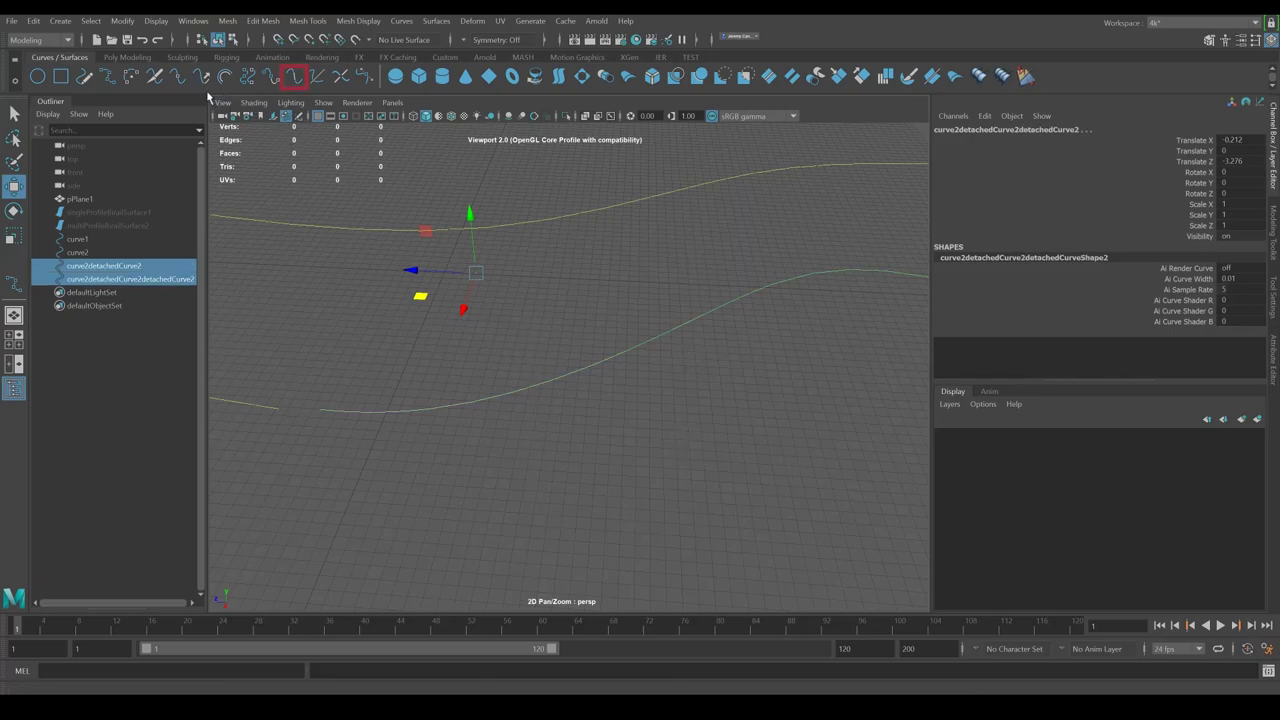
click(299, 86)
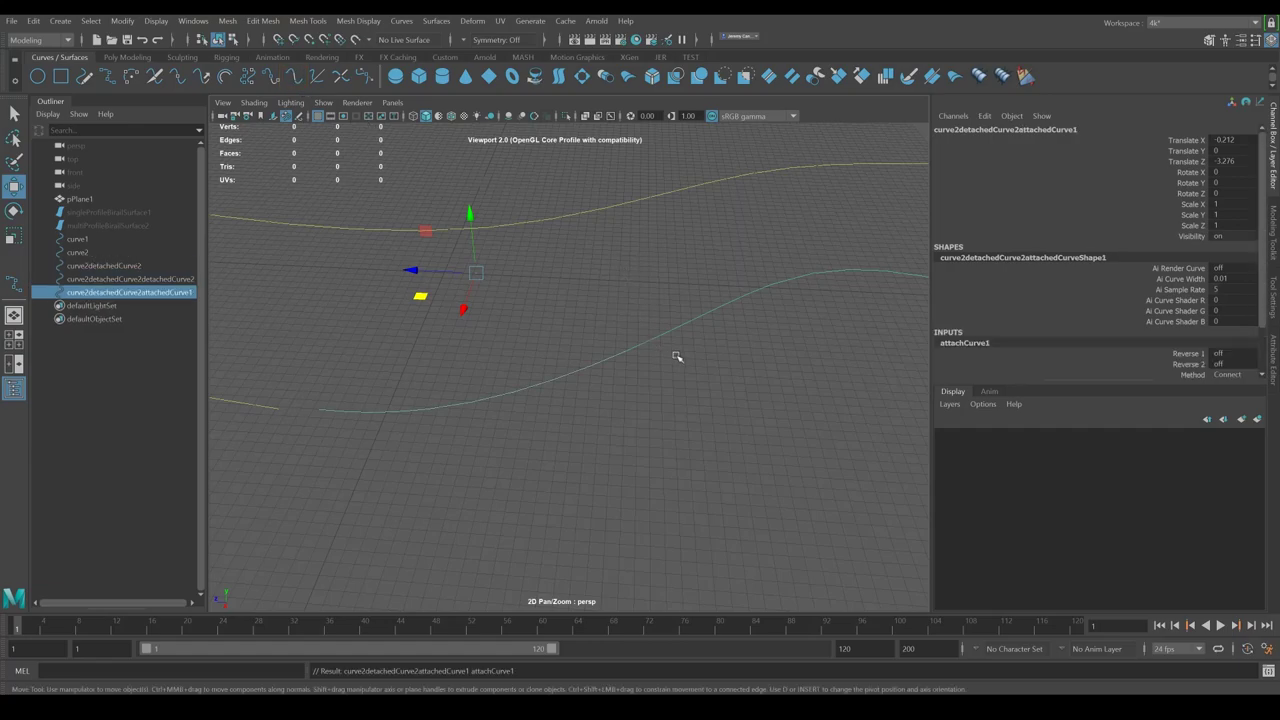
Step: Try moving the attached curve along X away from the original pieces, and undo the move
alt+drag(680, 333, 811, 396)
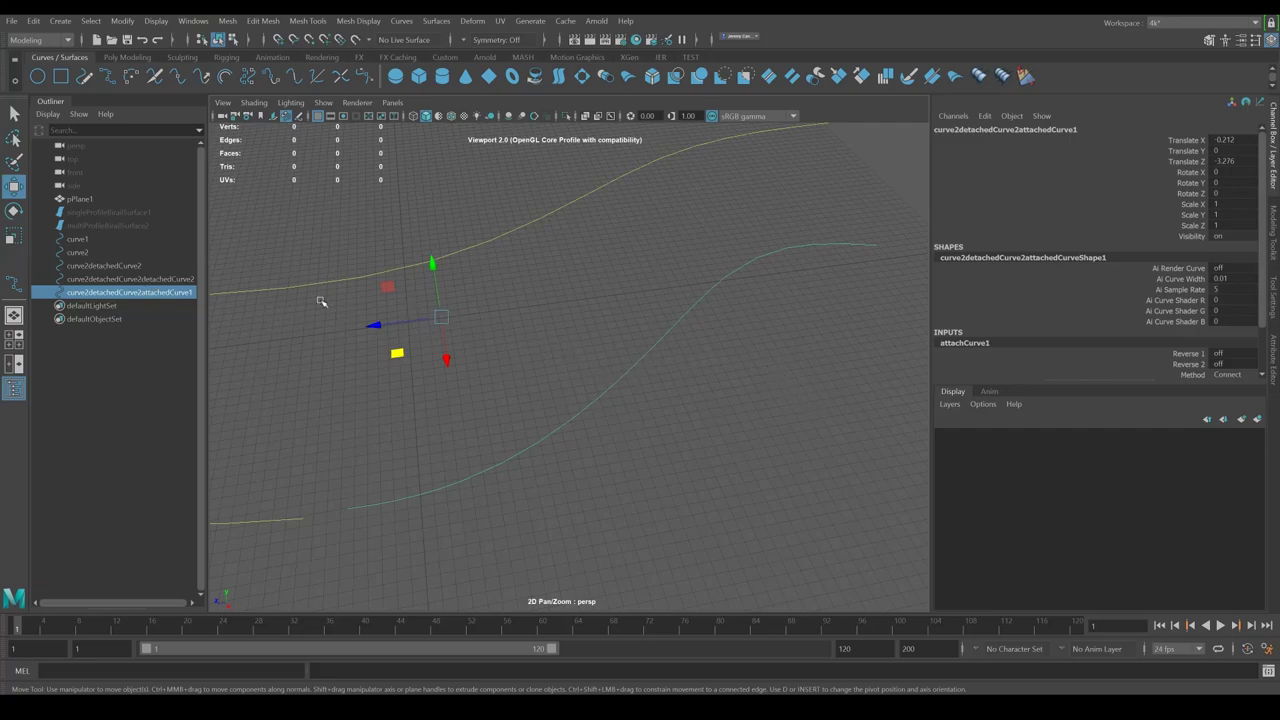
drag(448, 362, 450, 390)
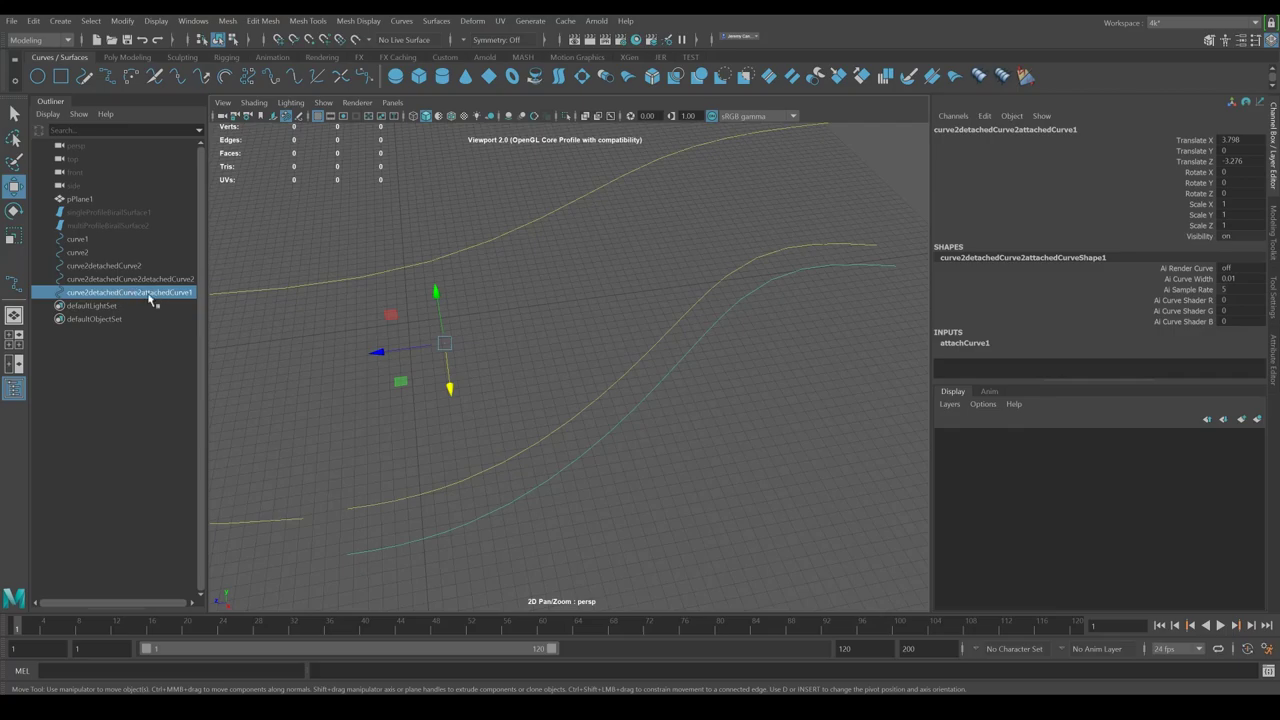
key(ctrl+z)
Step: Select the original pieces and the attached curve in turn to tell the overlapping curves apart
click(562, 427)
click(660, 343)
click(602, 397)
click(644, 356)
click(599, 402)
click(642, 359)
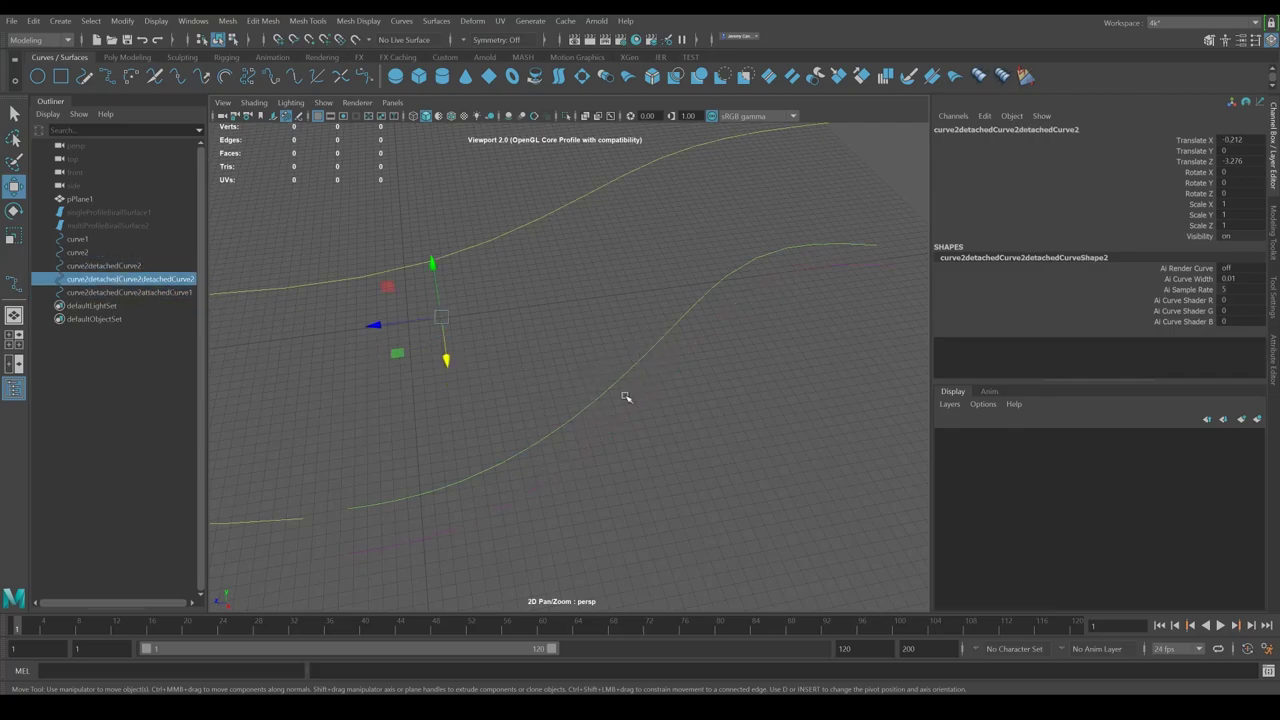
drag(591, 501, 591, 501)
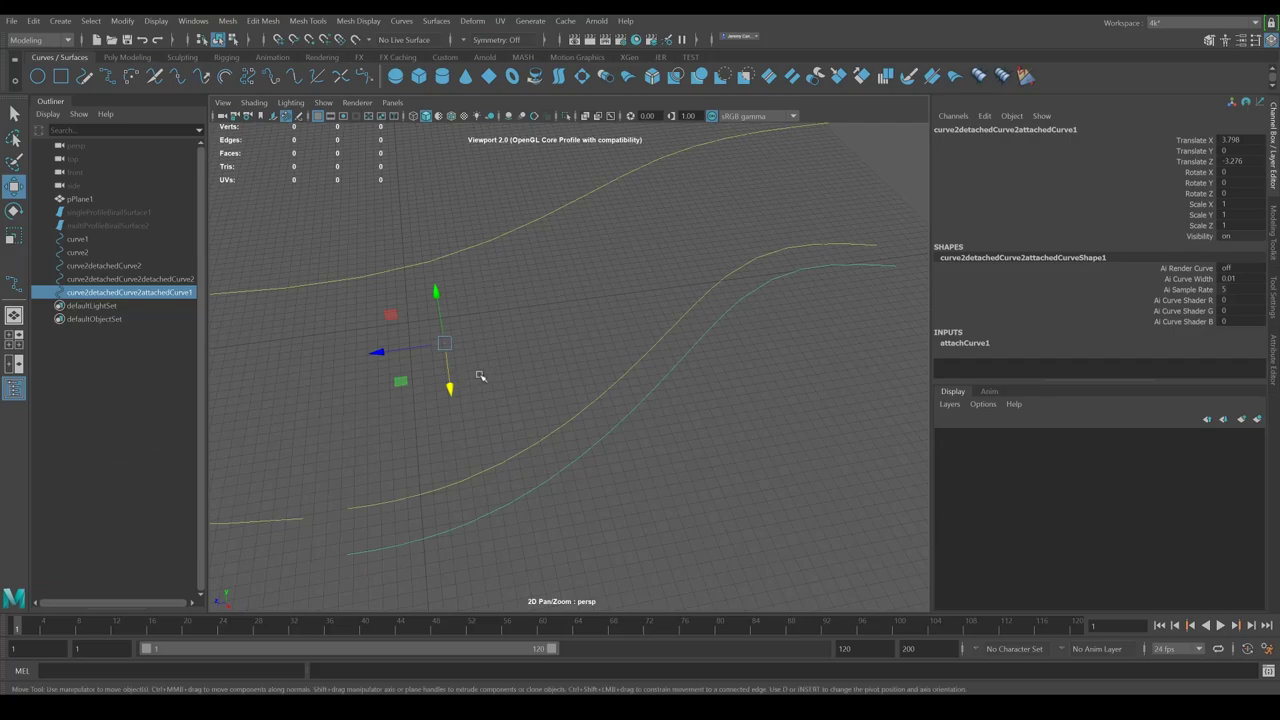
Step: Delete the two original detached pieces, keeping the attached curve in their place
drag(577, 431, 578, 432)
drag(677, 306, 618, 391)
shift+drag(650, 327, 651, 389)
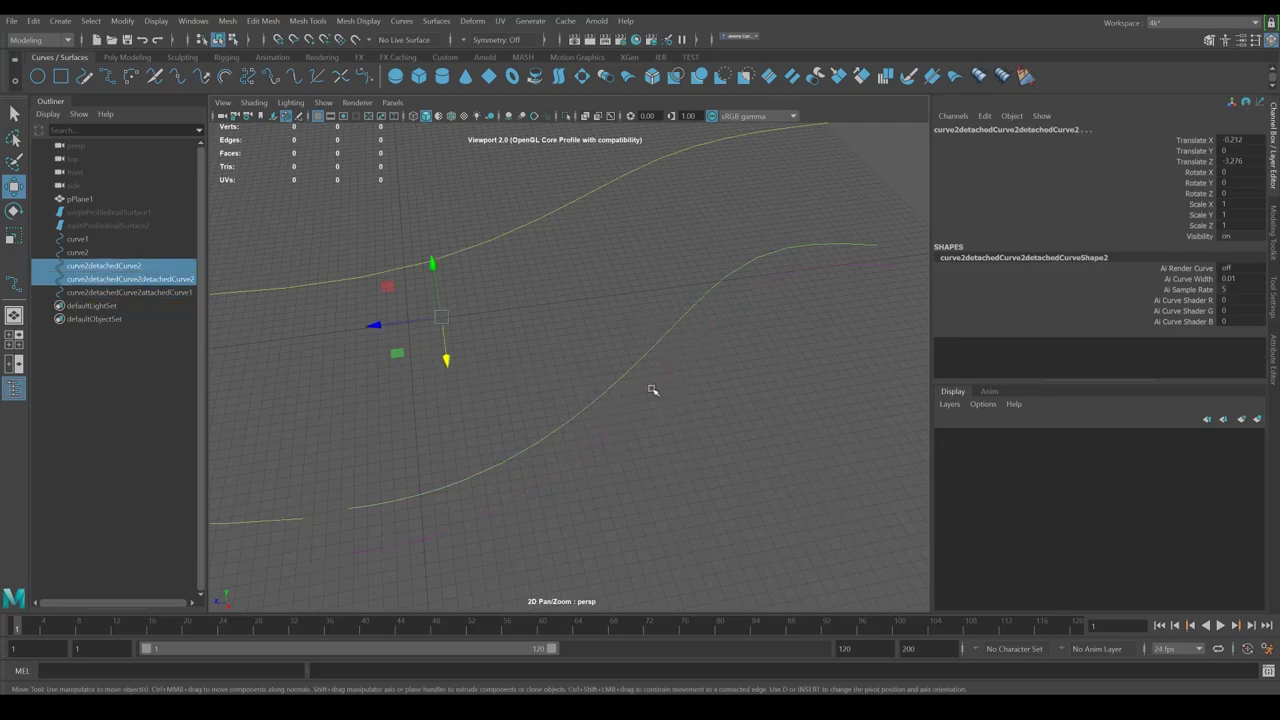
key(shift+z)
drag(456, 389, 448, 360)
alt+drag(537, 440, 680, 432)
Step: Check the attached curve in component selection mode, and return to object selection
key(F9)
click(564, 414)
click(668, 446)
key(F8)
click(611, 360)
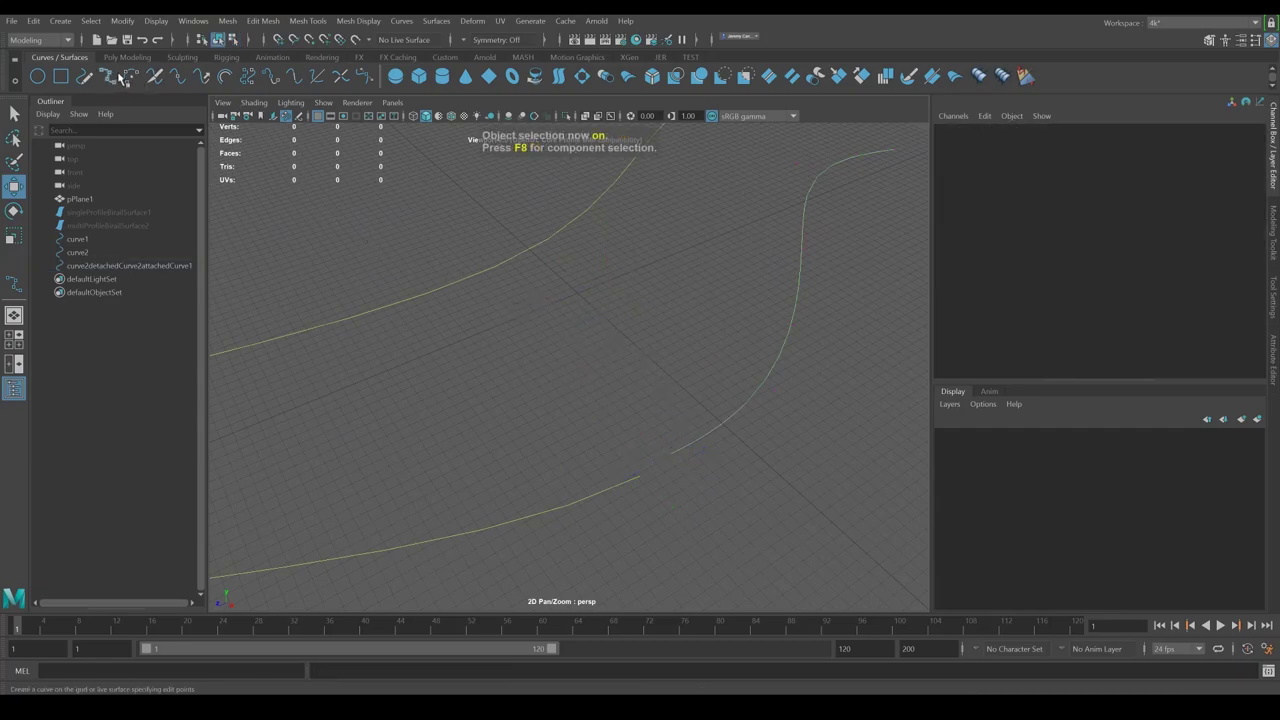
Step: Draw an S-shaped EP curve across the grid between the far curve and the attached near curve
click(120, 78)
click(551, 341)
drag(640, 373, 532, 286)
drag(702, 374, 688, 308)
mouse_move(694, 357)
mouse_down()
mouse_move(676, 383)
mouse_move(690, 378)
mouse_up()
click(724, 411)
key(Return)
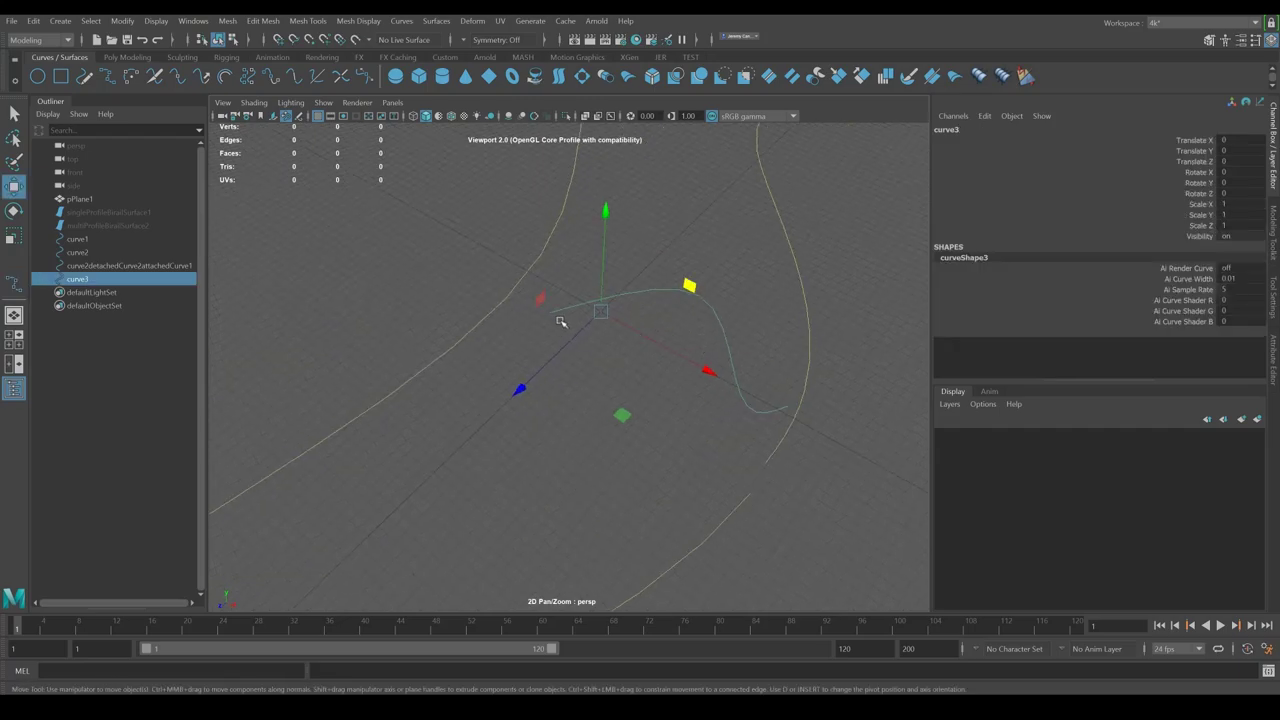
Step: Try placing the cross curve's first end point on the far curve freehand, and undo the last move
key(F9)
drag(568, 290, 526, 371)
alt+middle_drag(566, 312, 631, 414)
alt+drag(631, 414, 687, 325)
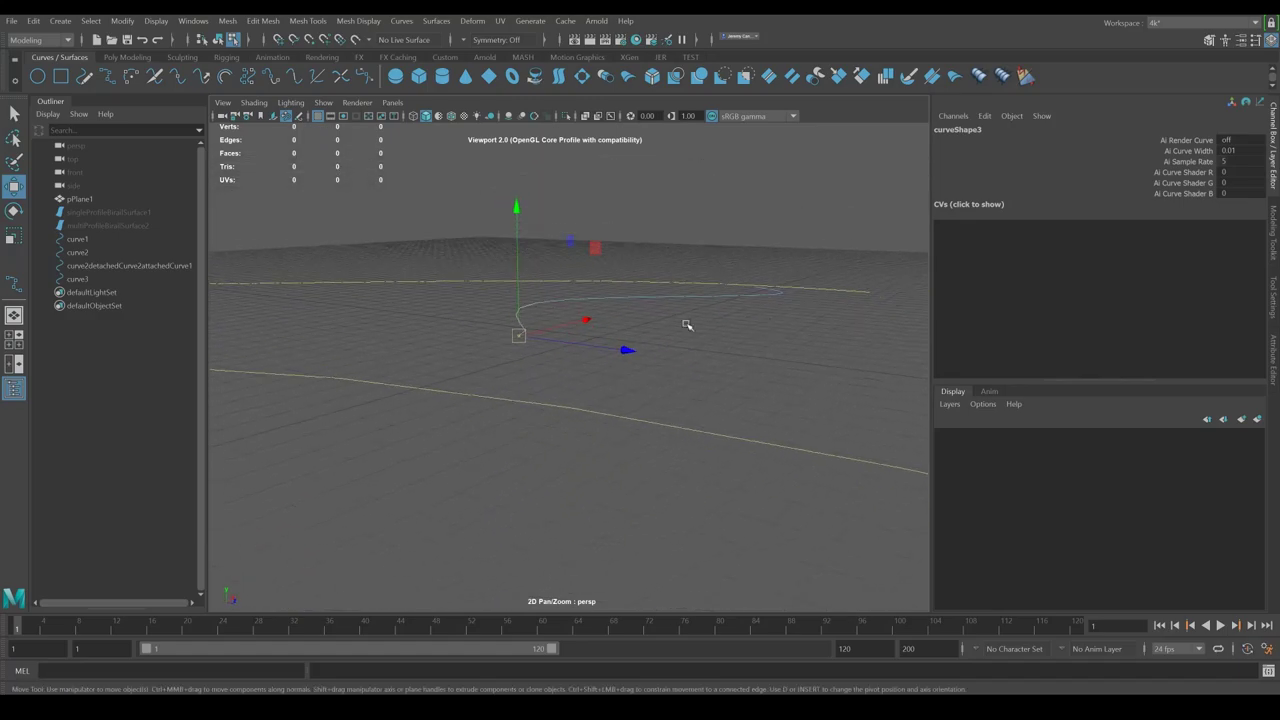
alt+drag(525, 275, 603, 321)
click(436, 21)
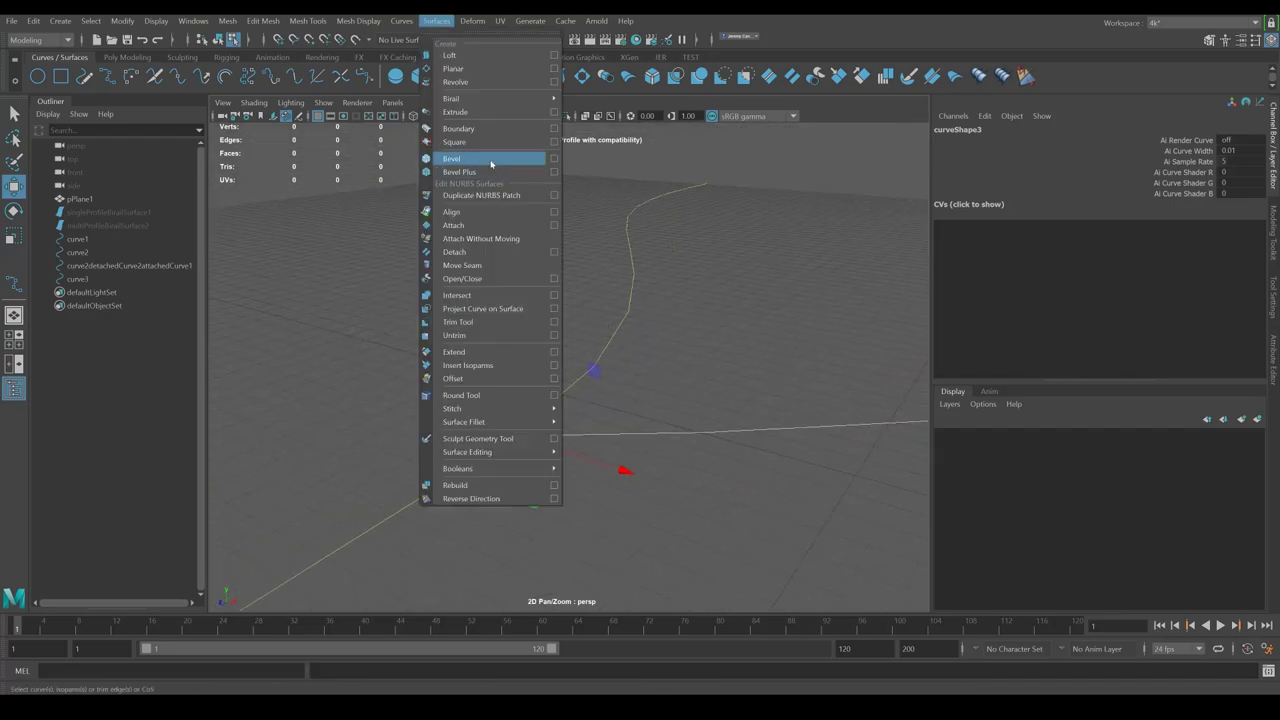
click(435, 24)
scroll(657, 289, down, 10)
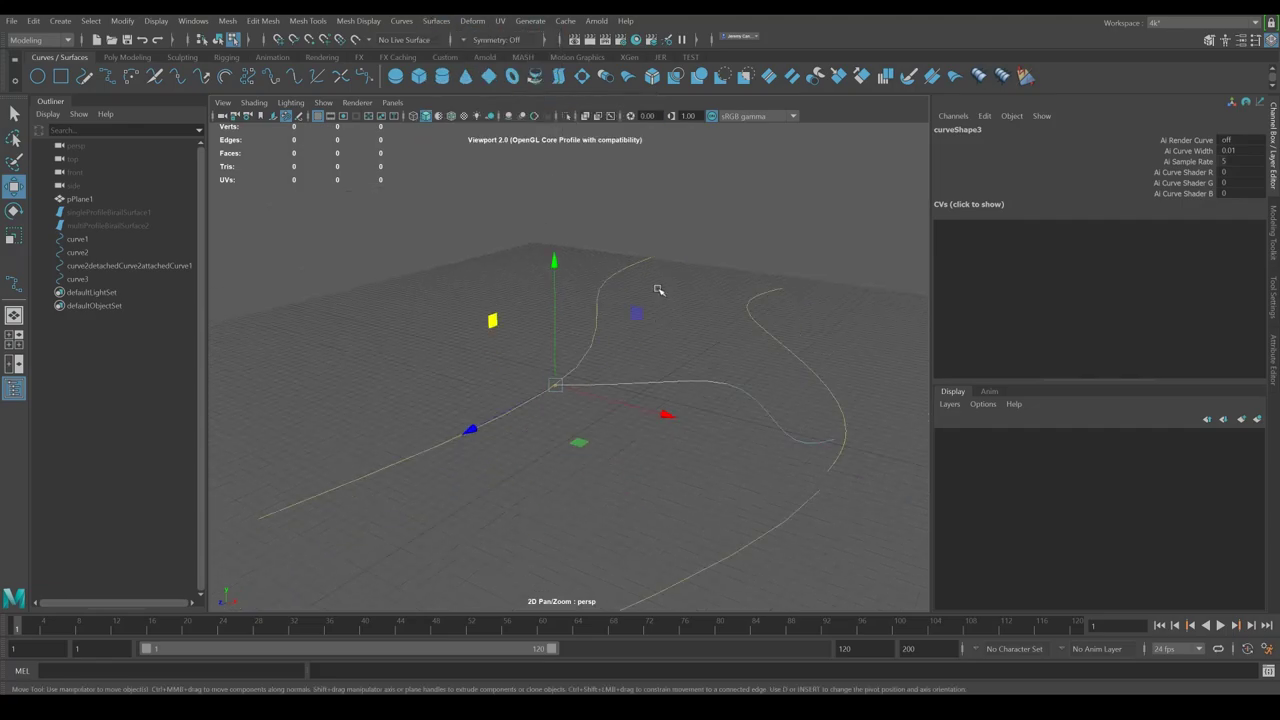
alt+drag(649, 311, 576, 390)
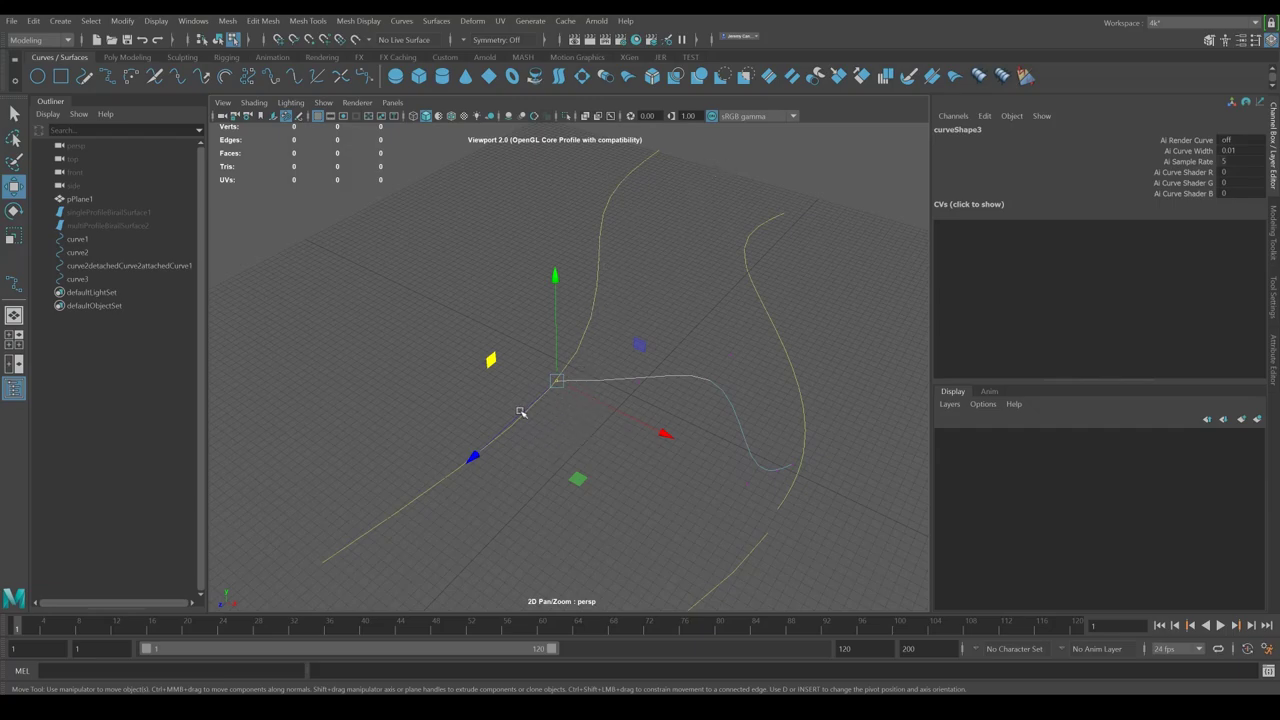
alt+drag(580, 377, 613, 425)
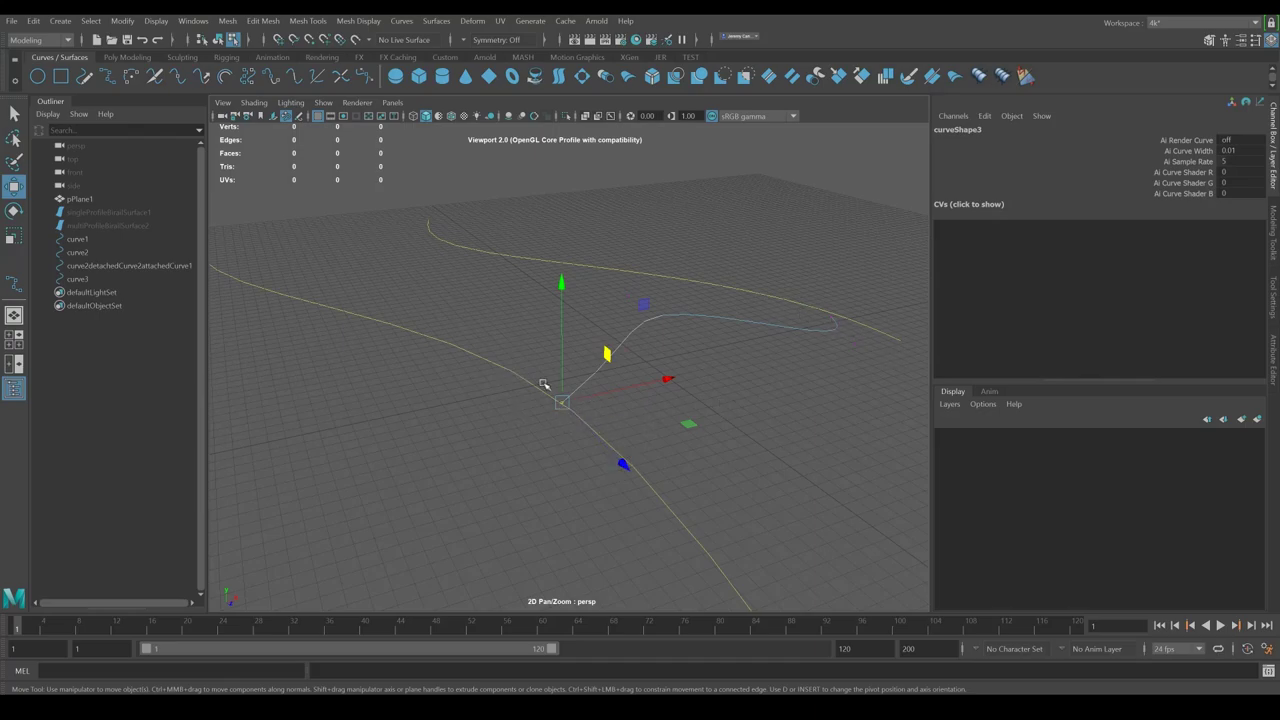
alt+drag(537, 407, 586, 443)
key(ctrl+z)
Step: Turn on Snap to Curves and snap the cross curve's first end point onto the far curve
click(293, 39)
alt+drag(440, 368, 516, 403)
alt+drag(498, 457, 666, 543)
drag(534, 436, 690, 438)
drag(568, 477, 595, 401)
alt+drag(638, 439, 592, 399)
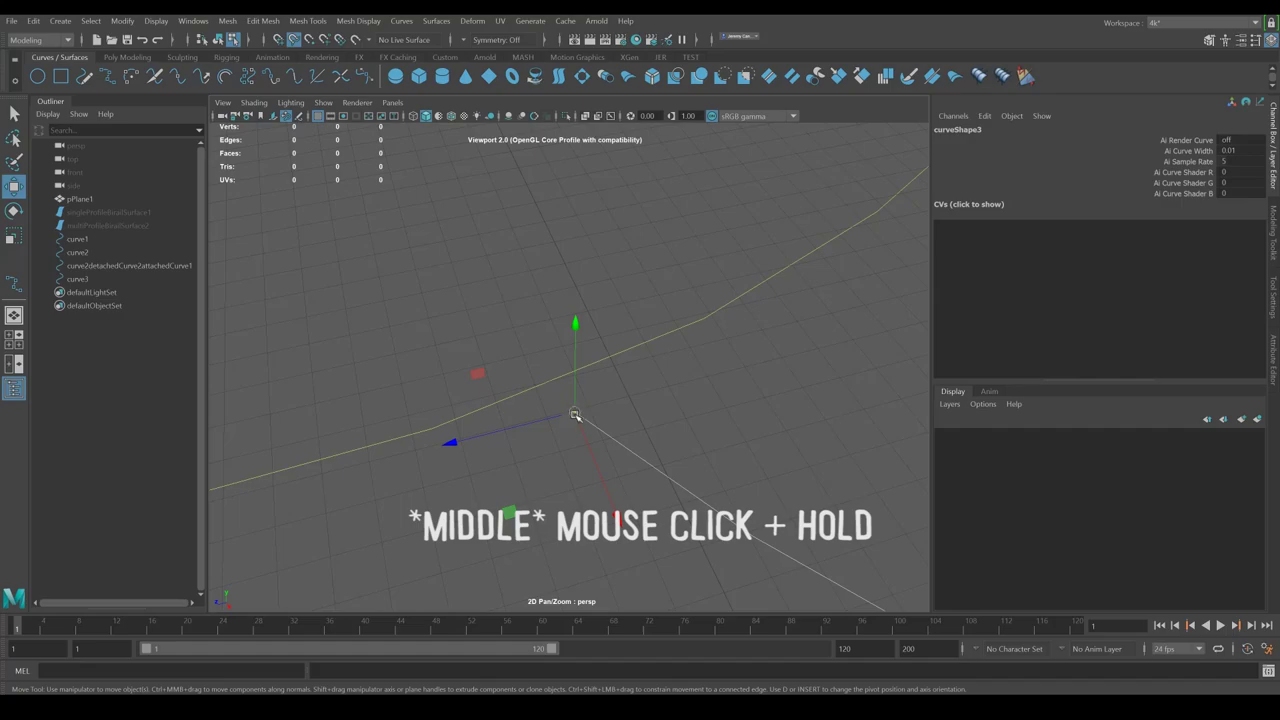
middle_drag(575, 413, 445, 413)
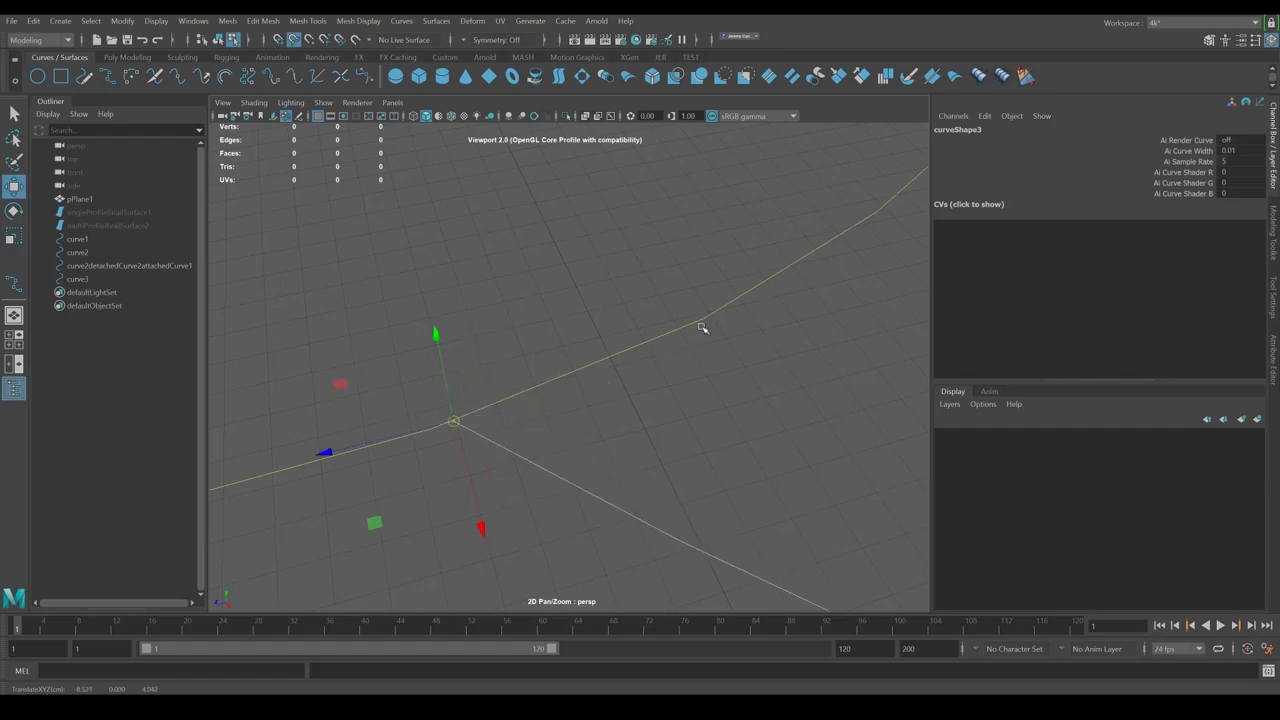
Step: Slide the snapped end point along the far curve to a position near its middle
middle_drag(684, 332, 547, 415)
alt+drag(547, 414, 520, 442)
middle_drag(413, 301, 760, 406)
alt+drag(760, 406, 229, 420)
alt+drag(520, 397, 642, 340)
alt+middle_drag(592, 440, 600, 391)
middle_drag(540, 356, 506, 421)
alt+drag(506, 421, 863, 520)
Step: Try snapping the cross curve's other end point onto the attached near curve, and undo the move
key(F8)
alt+drag(715, 429, 758, 378)
drag(695, 298, 625, 371)
key(f)
scroll(500, 390, up, 5)
alt+drag(436, 418, 616, 428)
click(638, 374)
alt+drag(638, 374, 562, 444)
click(604, 496)
key(F8)
alt+drag(562, 444, 556, 382)
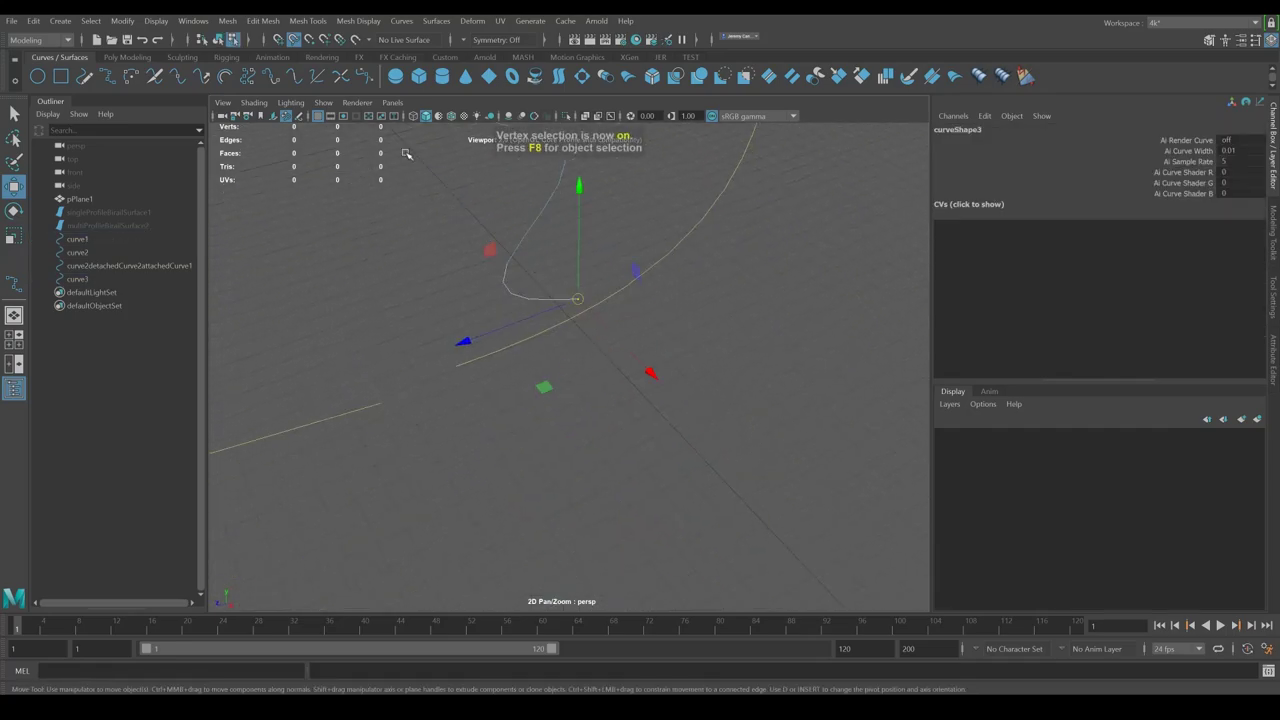
click(292, 44)
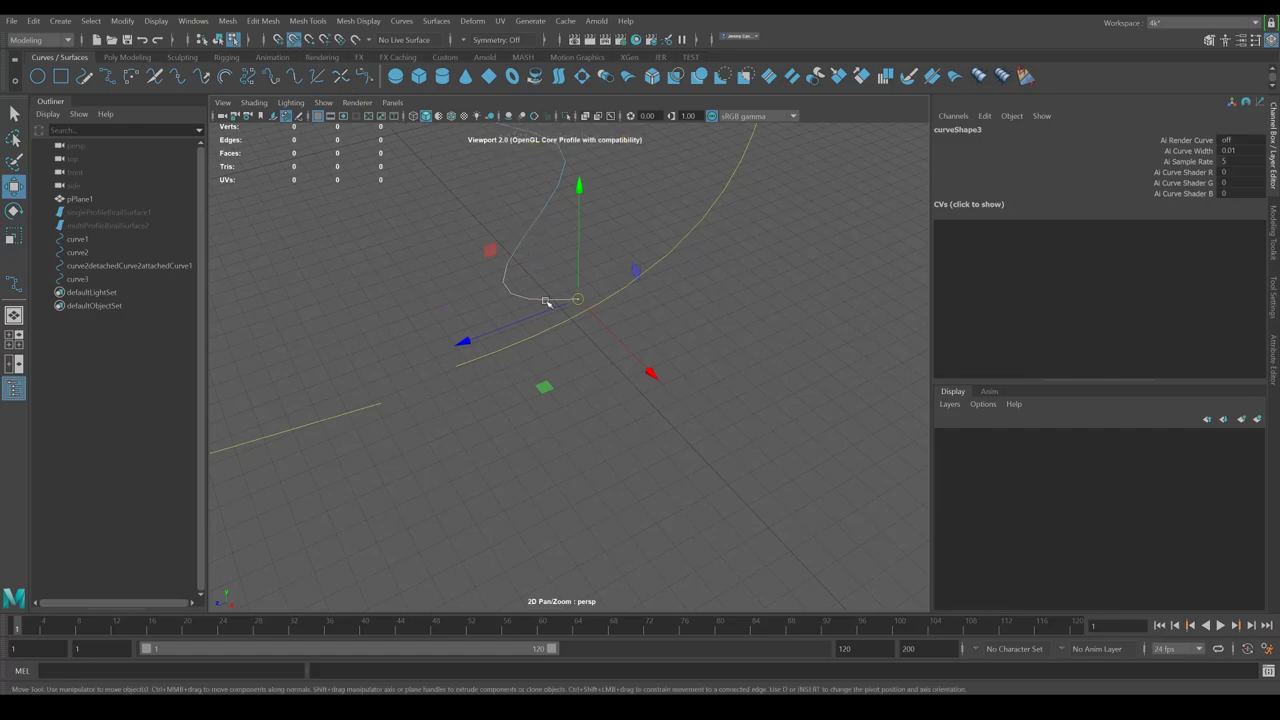
drag(561, 320, 405, 464)
alt+drag(405, 464, 651, 371)
key(ctrl+z)
Step: Snap the cross curve's second end point to the detached end of the attached near curve
drag(712, 190, 640, 251)
scroll(640, 251, down, 4)
alt+drag(620, 294, 584, 228)
alt+middle_drag(584, 228, 561, 252)
alt+drag(561, 251, 397, 455)
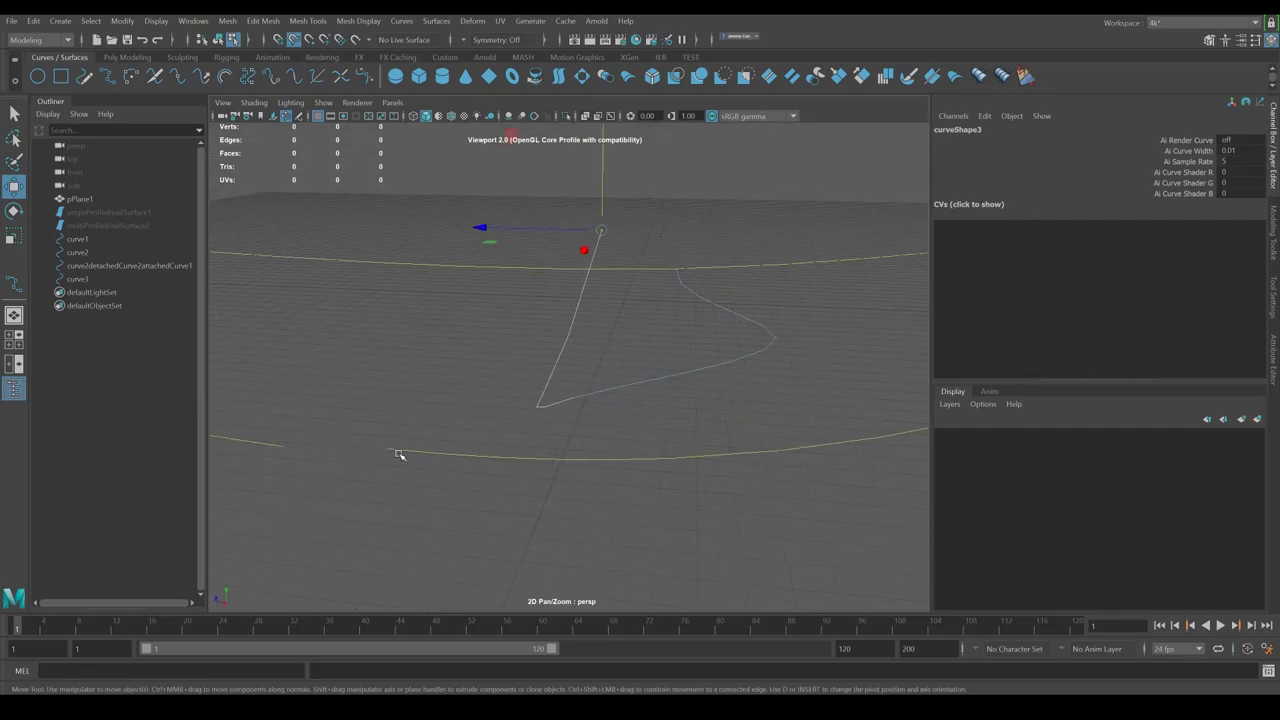
middle_drag(644, 460, 562, 459)
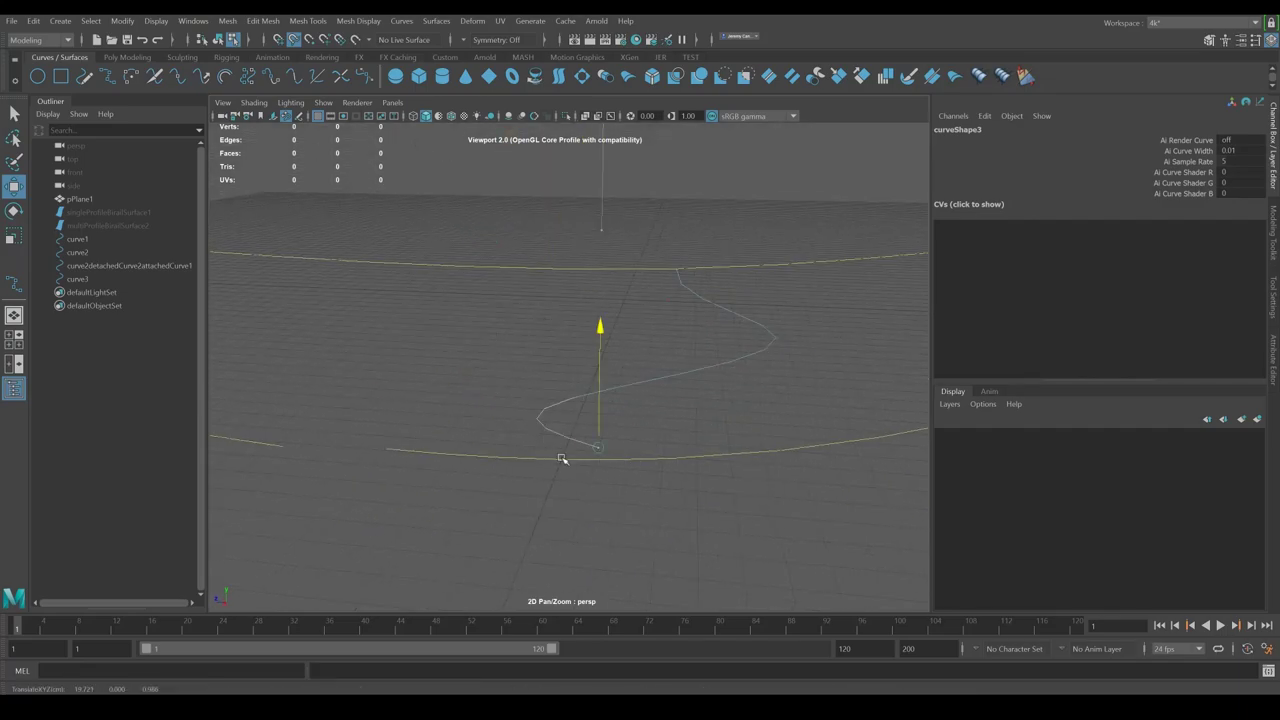
drag(595, 451, 535, 471)
drag(447, 454, 618, 441)
middle_drag(618, 441, 588, 434)
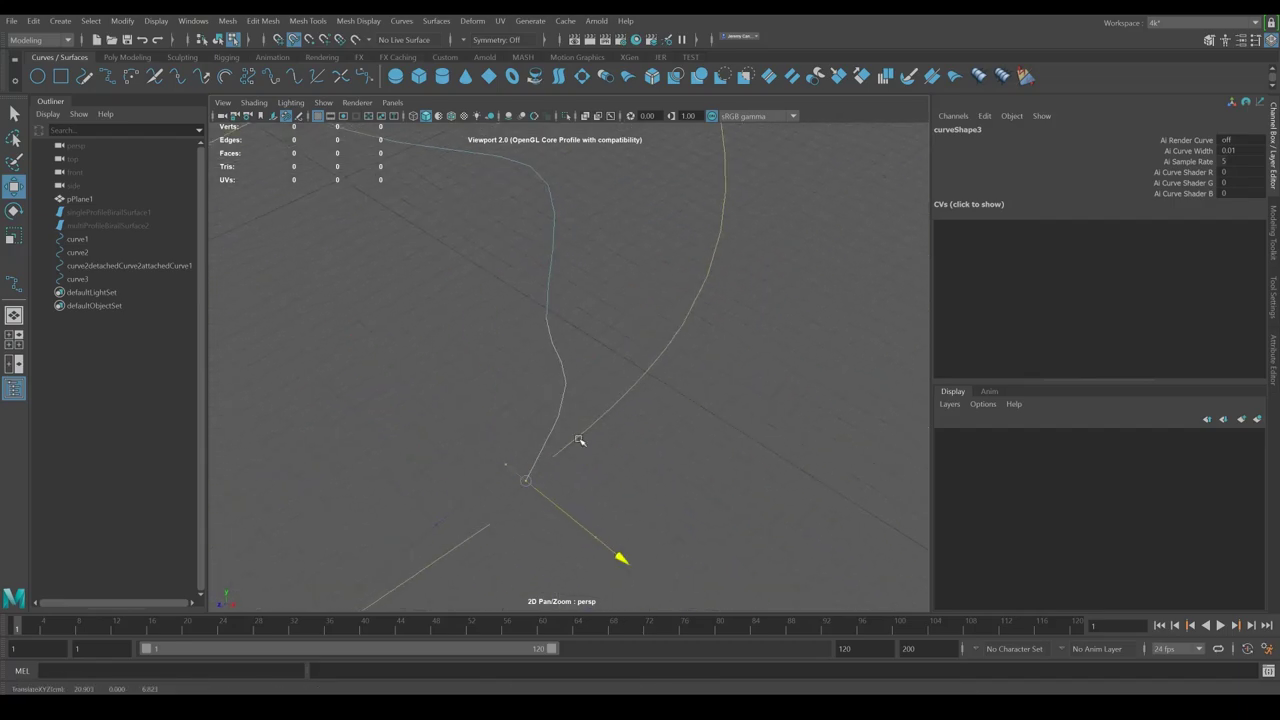
middle_drag(521, 485, 561, 457)
click(593, 359)
drag(601, 463, 526, 487)
Step: Examine how both ends of the cross curve meet the far curve and the attached near curve
alt+drag(700, 263, 657, 442)
key(F8)
drag(655, 436, 603, 444)
key(F8)
drag(632, 350, 572, 430)
drag(699, 356, 363, 374)
key(F8)
alt+drag(610, 318, 608, 381)
key(F8)
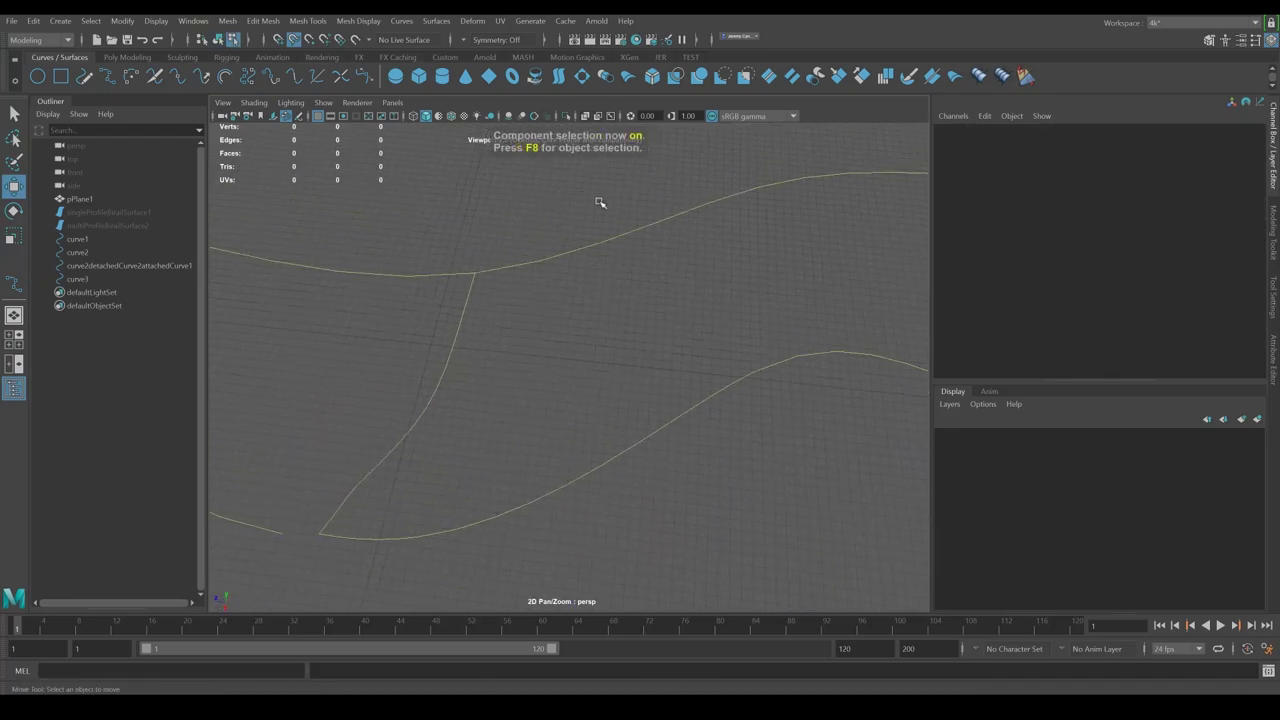
key(F8)
click(665, 240)
click(664, 224)
alt+drag(584, 302, 585, 308)
drag(503, 249, 530, 322)
alt+middle_drag(530, 322, 669, 326)
mouse_move(760, 311)
alt+mouse_down()
mouse_move(629, 354)
mouse_move(683, 323)
mouse_move(760, 321)
alt+mouse_up()
click(728, 397)
Step: Try moving the far curve's control vertices vertically, and undo the moves
key(F8)
drag(634, 366, 750, 486)
alt+drag(746, 417, 706, 451)
drag(723, 364, 637, 486)
key(ctrl+z)
drag(784, 440, 613, 420)
mouse_move(673, 300)
mouse_down()
mouse_move(686, 286)
mouse_move(686, 394)
mouse_move(716, 387)
mouse_move(686, 360)
mouse_move(680, 474)
mouse_move(630, 381)
mouse_move(671, 393)
mouse_move(673, 302)
mouse_move(673, 331)
mouse_up()
drag(622, 396, 586, 433)
drag(599, 292, 780, 400)
alt+drag(562, 336, 492, 344)
drag(683, 241, 626, 313)
alt+drag(674, 277, 656, 252)
alt+drag(616, 295, 640, 470)
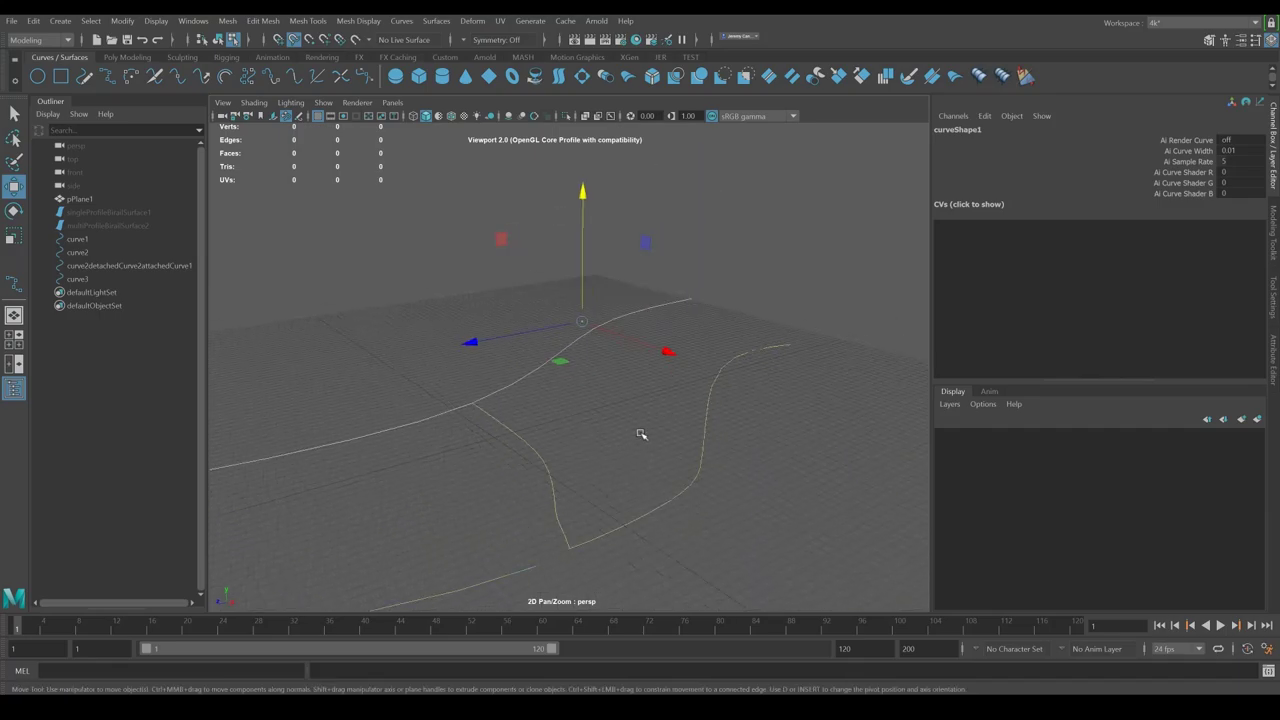
click(641, 434)
key(ctrl+z)
alt+drag(520, 438, 374, 462)
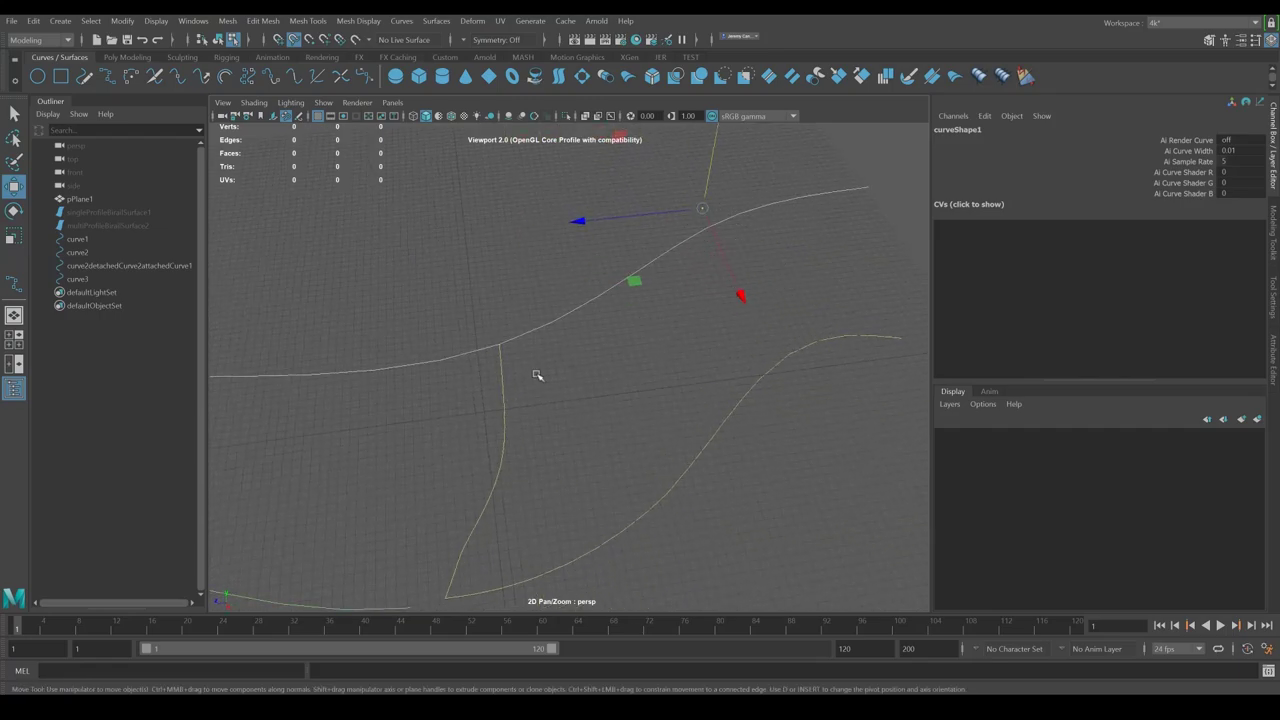
Step: Clear the vertex selection and return to object selection with the far curve selected
click(556, 424)
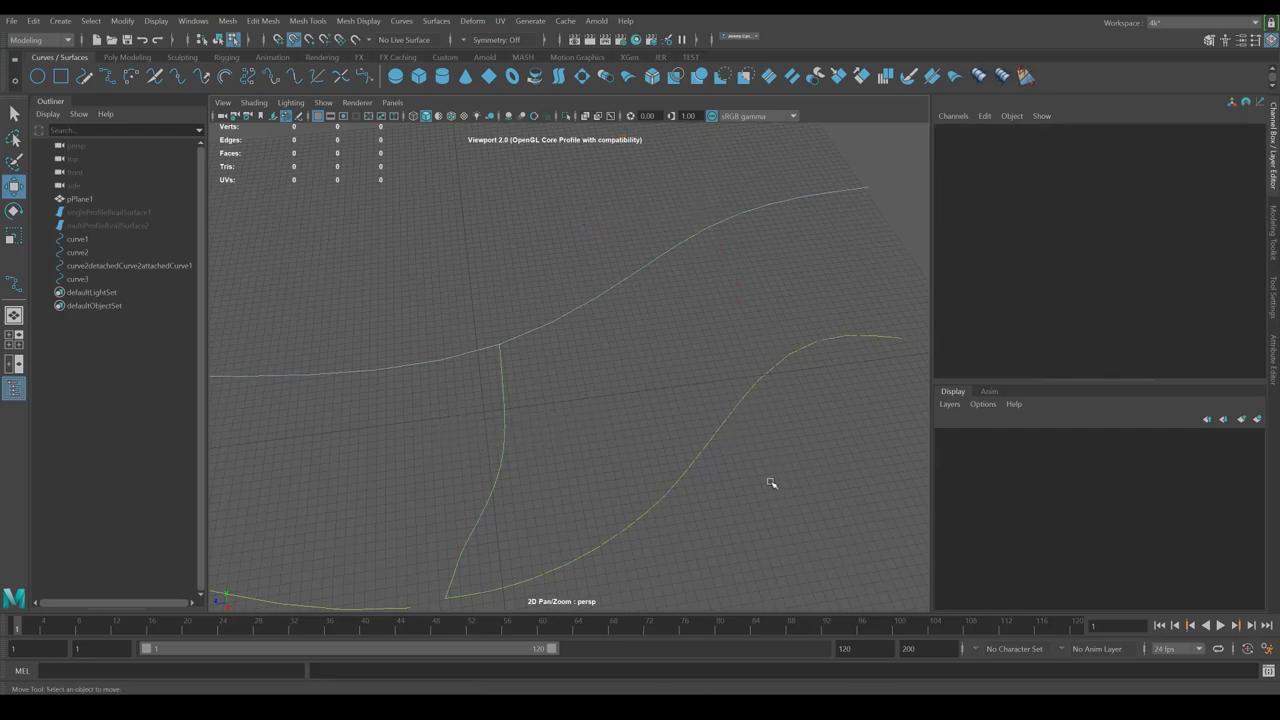
alt+middle_drag(525, 381, 582, 316)
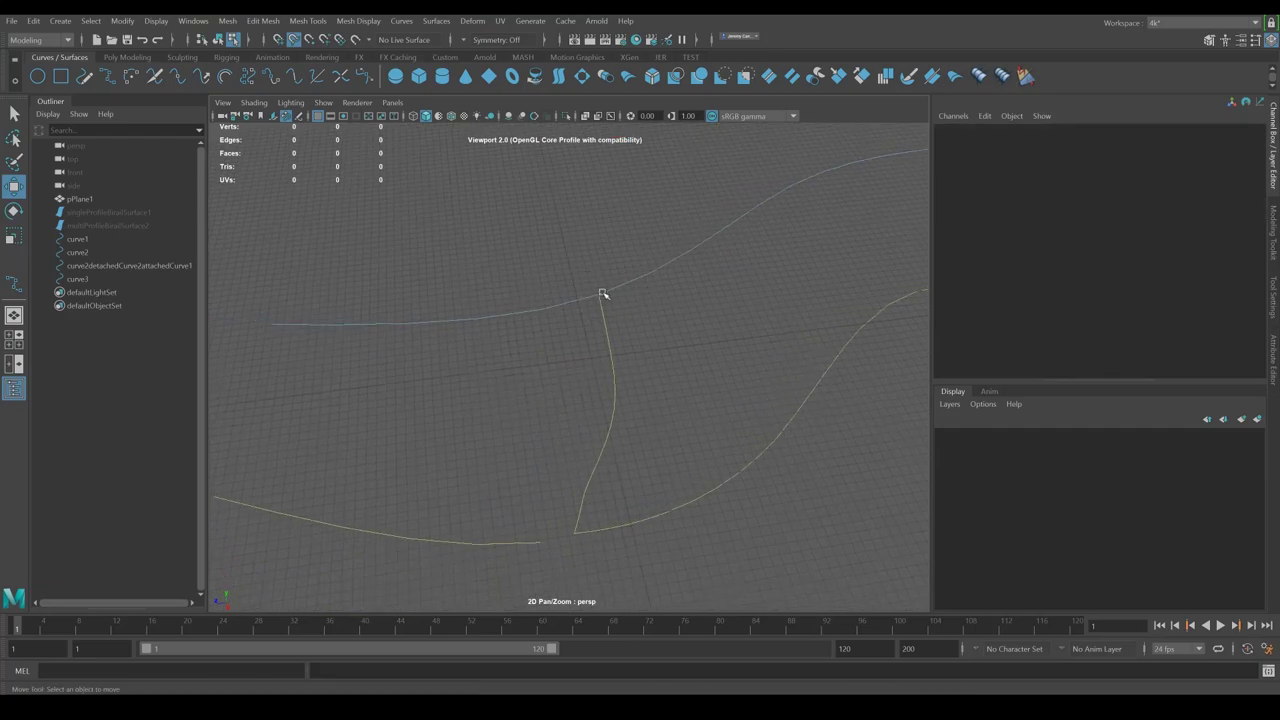
alt+middle_drag(667, 327, 577, 351)
key(F8)
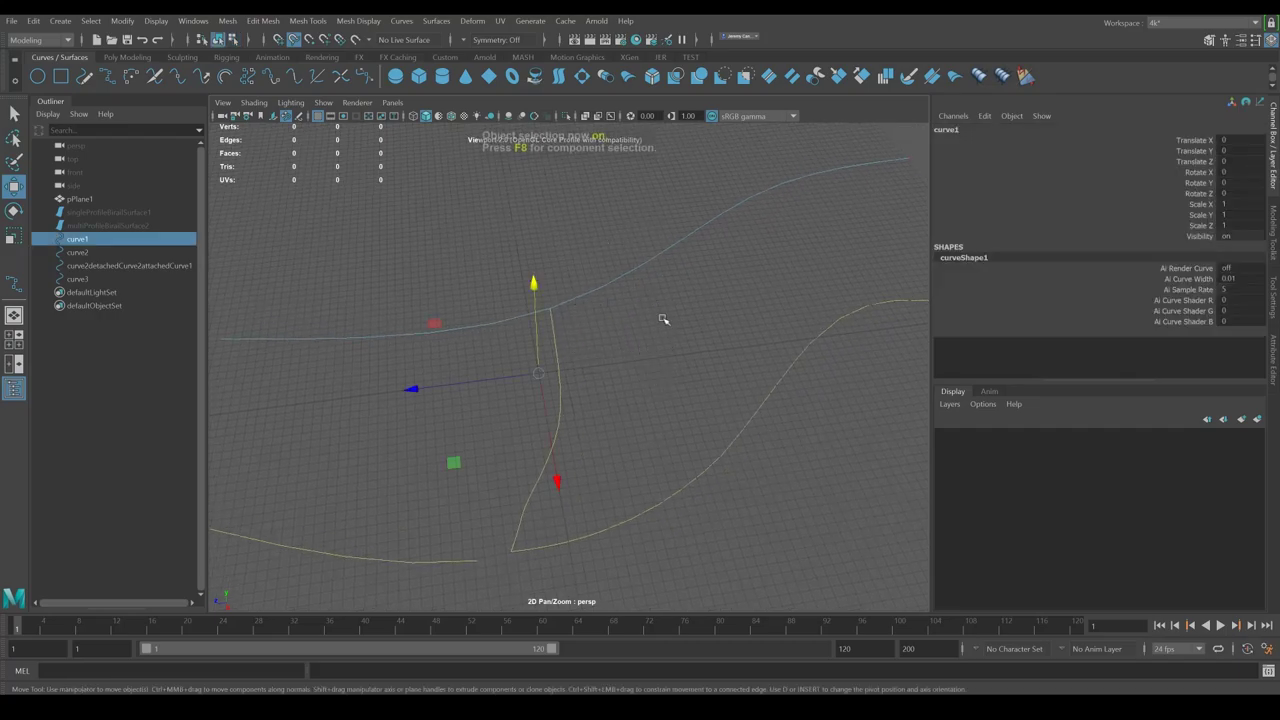
Step: Select the far curve and the cross curve, and cut the far curve where the cross curve meets it
click(629, 336)
click(645, 261)
alt+drag(631, 346, 620, 360)
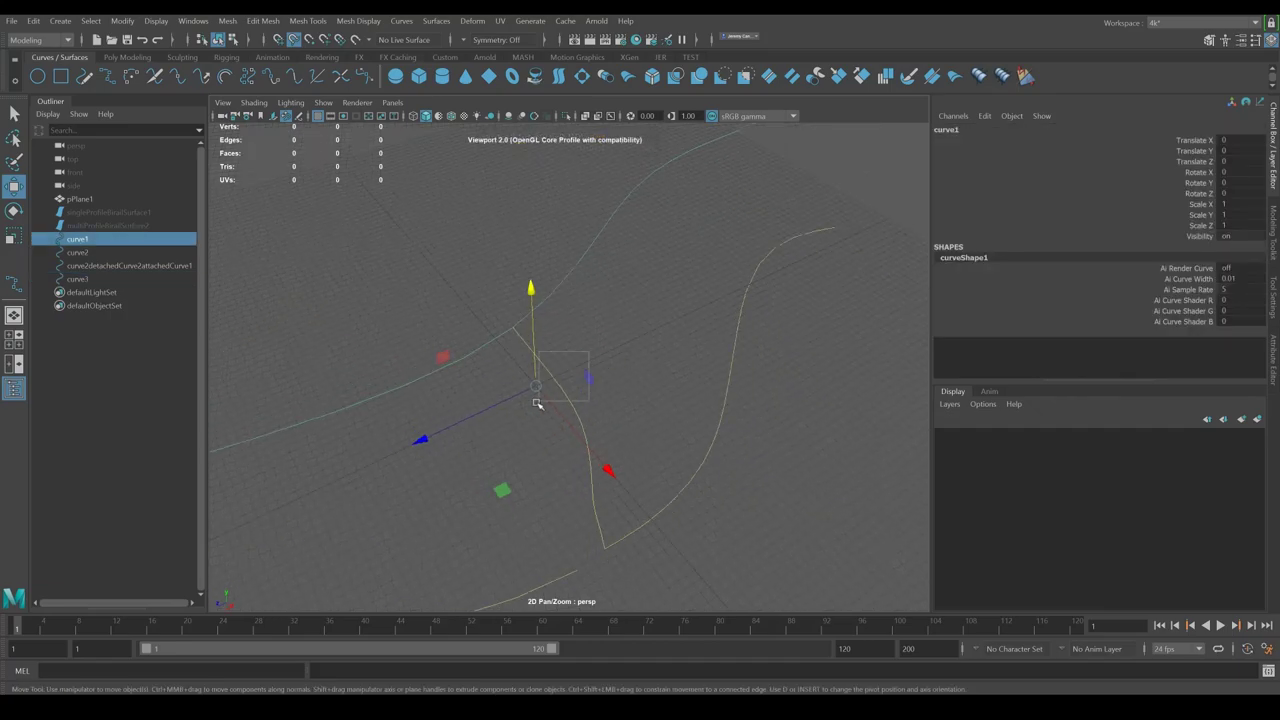
shift+drag(537, 404, 538, 403)
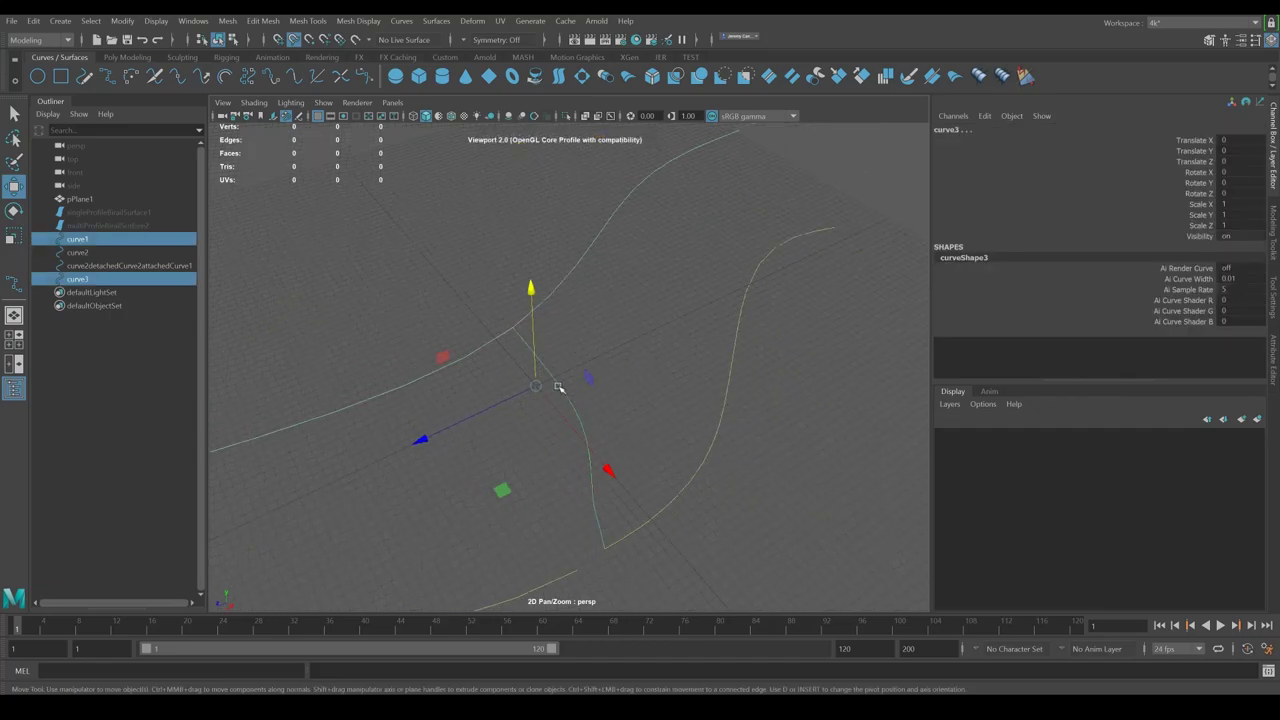
click(341, 77)
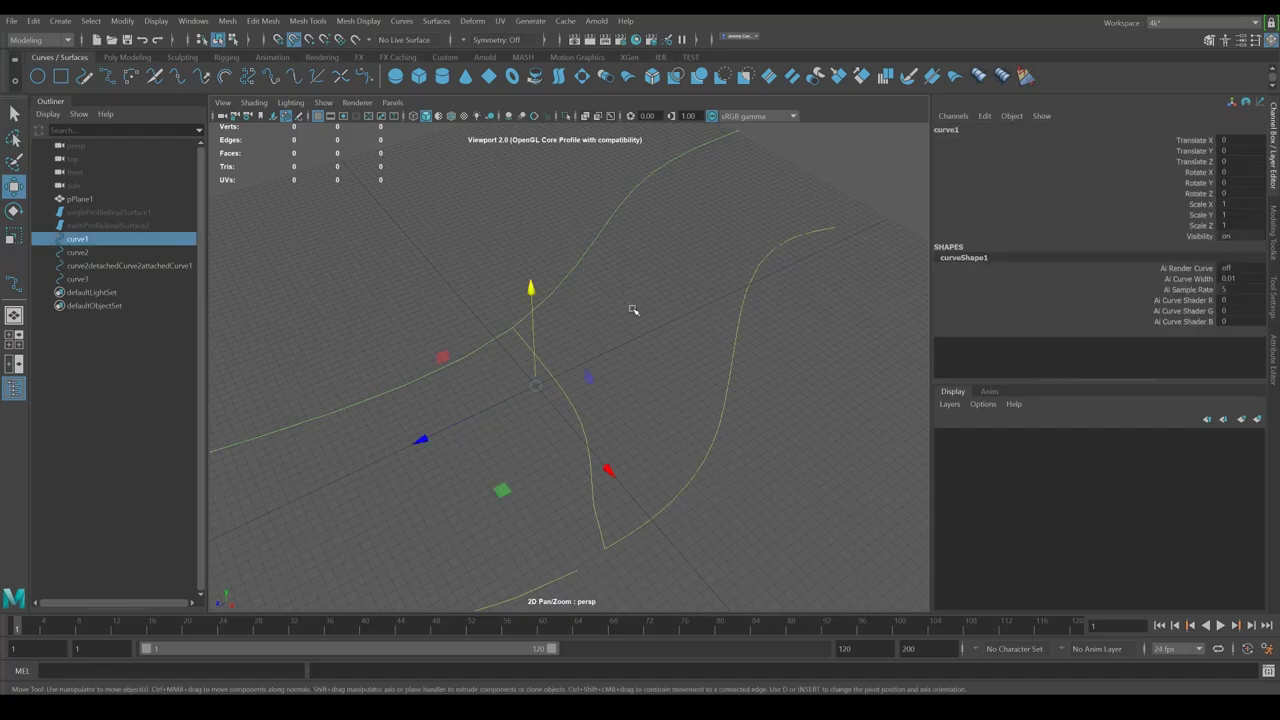
shift+drag(599, 423, 530, 435)
drag(567, 214, 608, 340)
shift+click(589, 402)
click(343, 80)
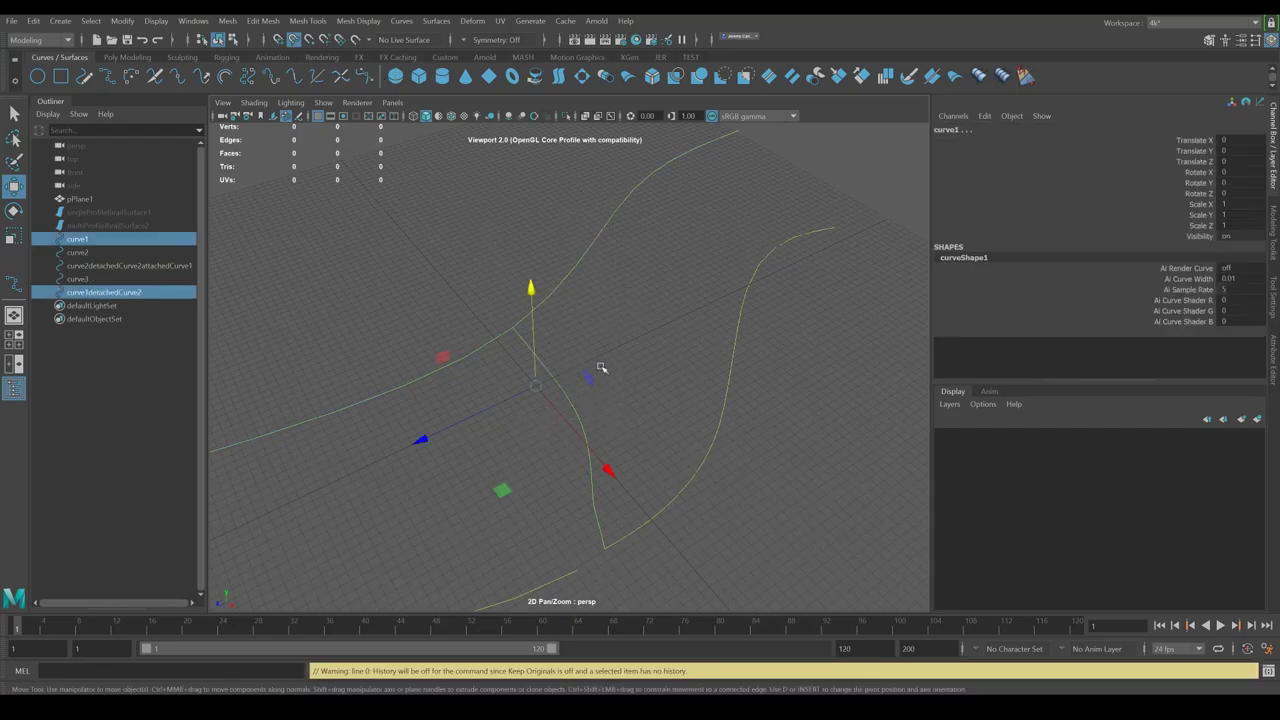
Step: Delete the leftover segment of the far curve that extends beyond the cross curve
click(593, 319)
drag(529, 295, 553, 337)
click(530, 376)
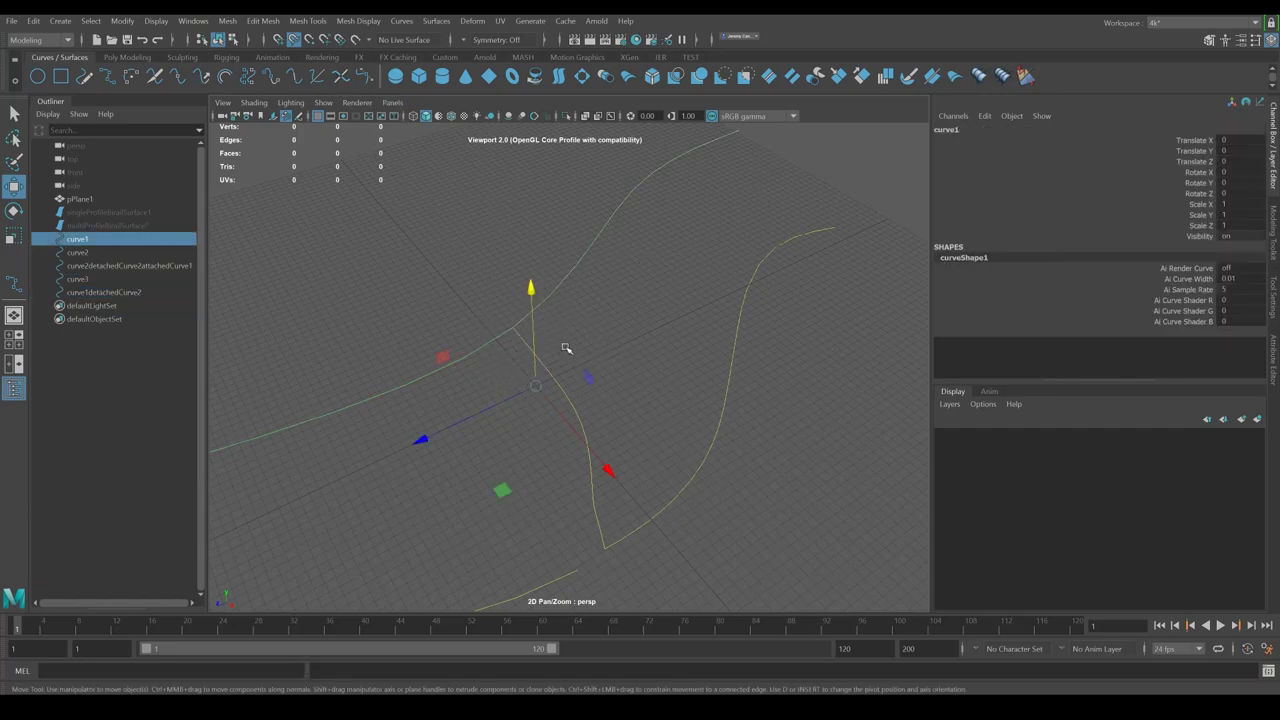
key(Delete)
mouse_move(629, 317)
alt+mouse_down()
mouse_move(694, 314)
mouse_move(671, 334)
mouse_move(640, 332)
alt+mouse_up()
Step: Try a Birail 1 surface with the cross curve as profile and the far and near curves as rails
drag(476, 335, 583, 450)
drag(583, 450, 434, 274)
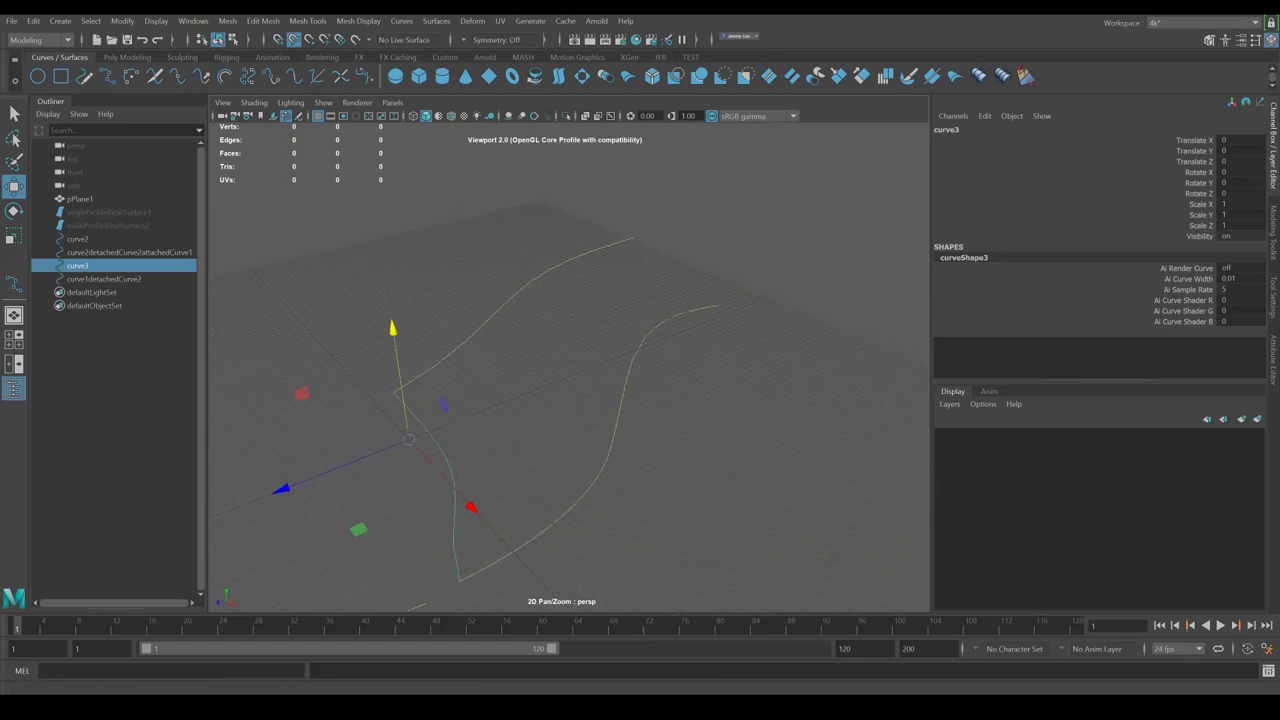
click(432, 21)
mouse_move(460, 99)
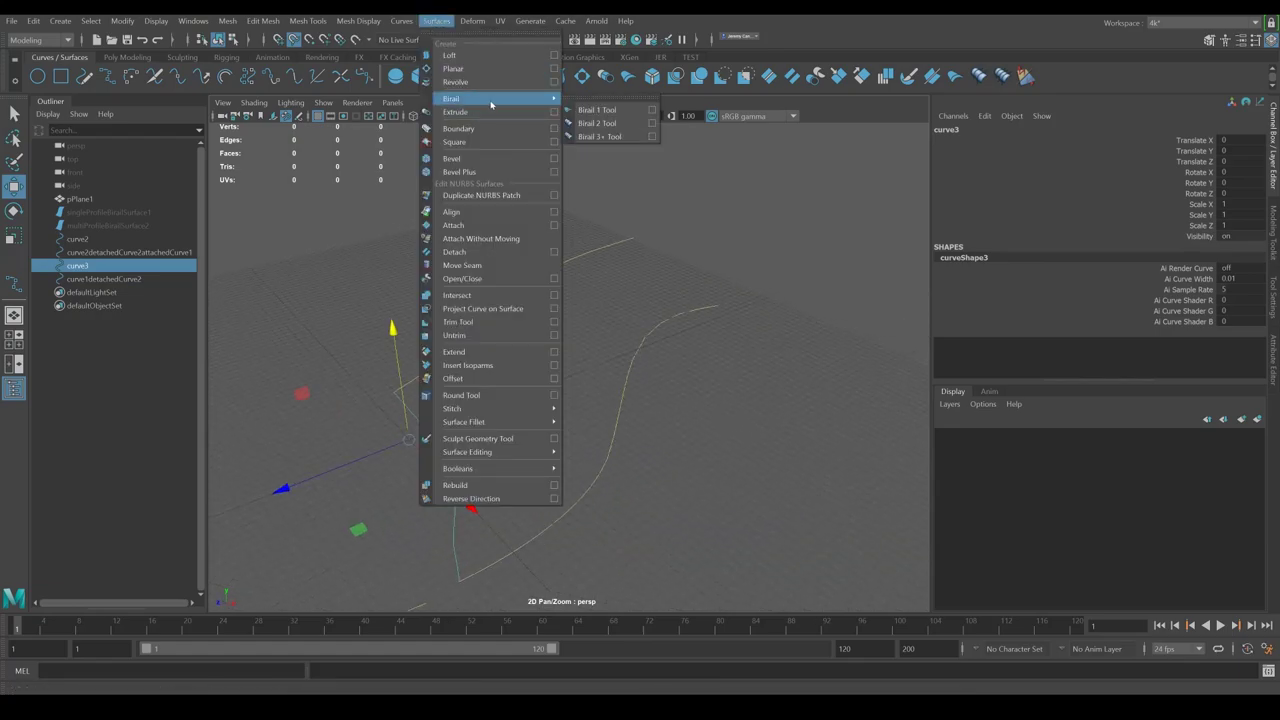
click(600, 106)
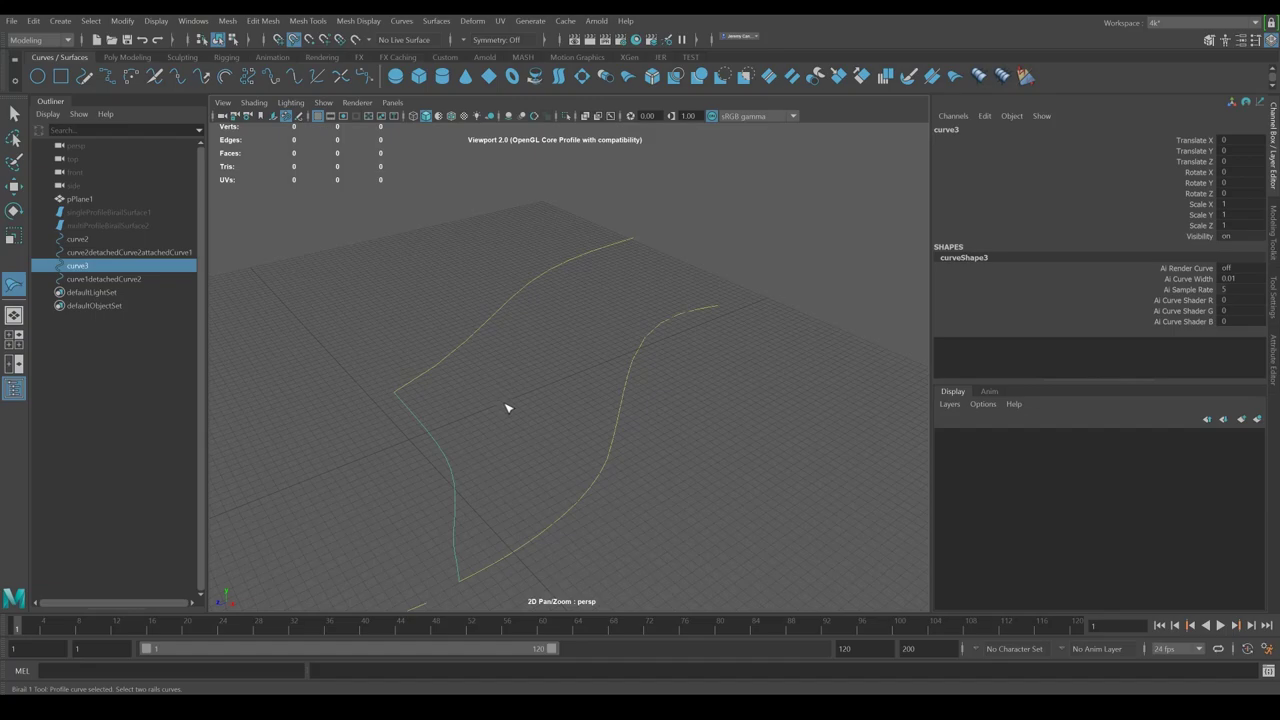
drag(510, 355, 512, 358)
drag(584, 418, 702, 515)
alt+drag(674, 371, 449, 417)
key(Delete)
Step: Examine the control vertices of the cross curve and the rails where the curves meet
key(F8)
alt+drag(531, 374, 577, 323)
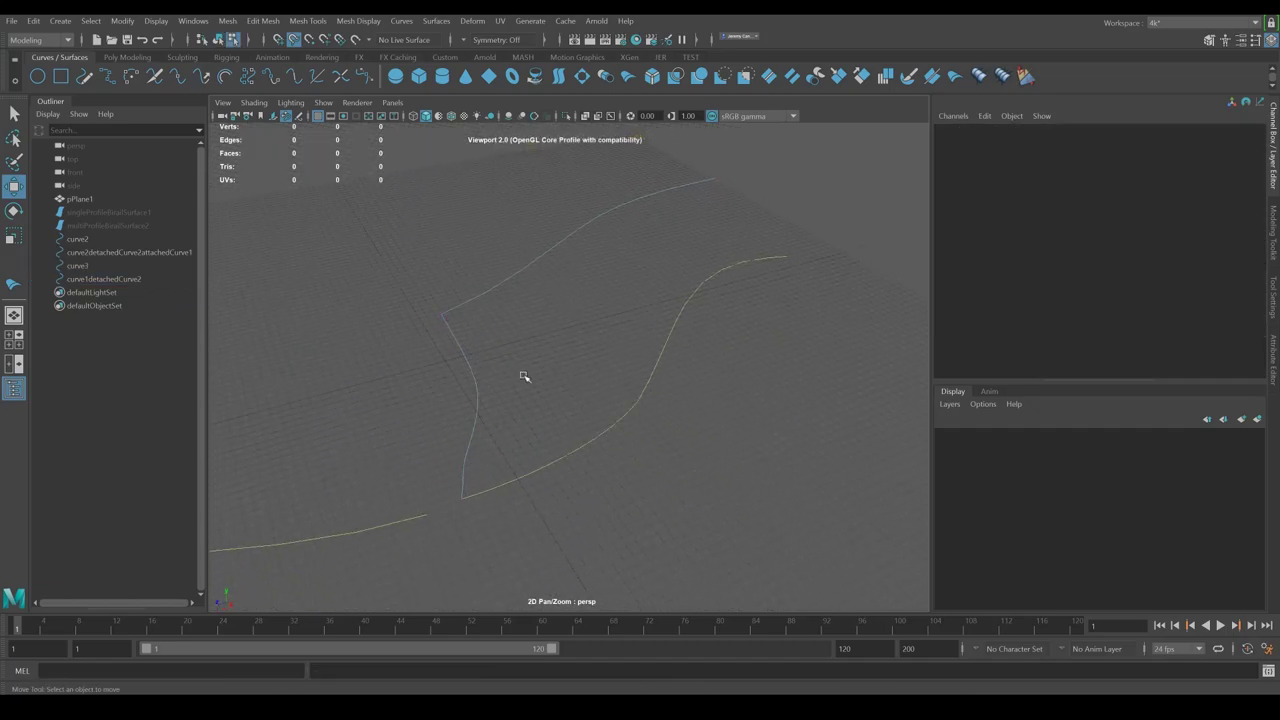
alt+drag(538, 364, 583, 375)
key(F8)
key(F8)
drag(506, 252, 582, 298)
key(F8)
Step: Rebuild the far and near rail curves as uniform cubic curves with 6 spans, parameter range 0 to 1 and ends kept
click(652, 378)
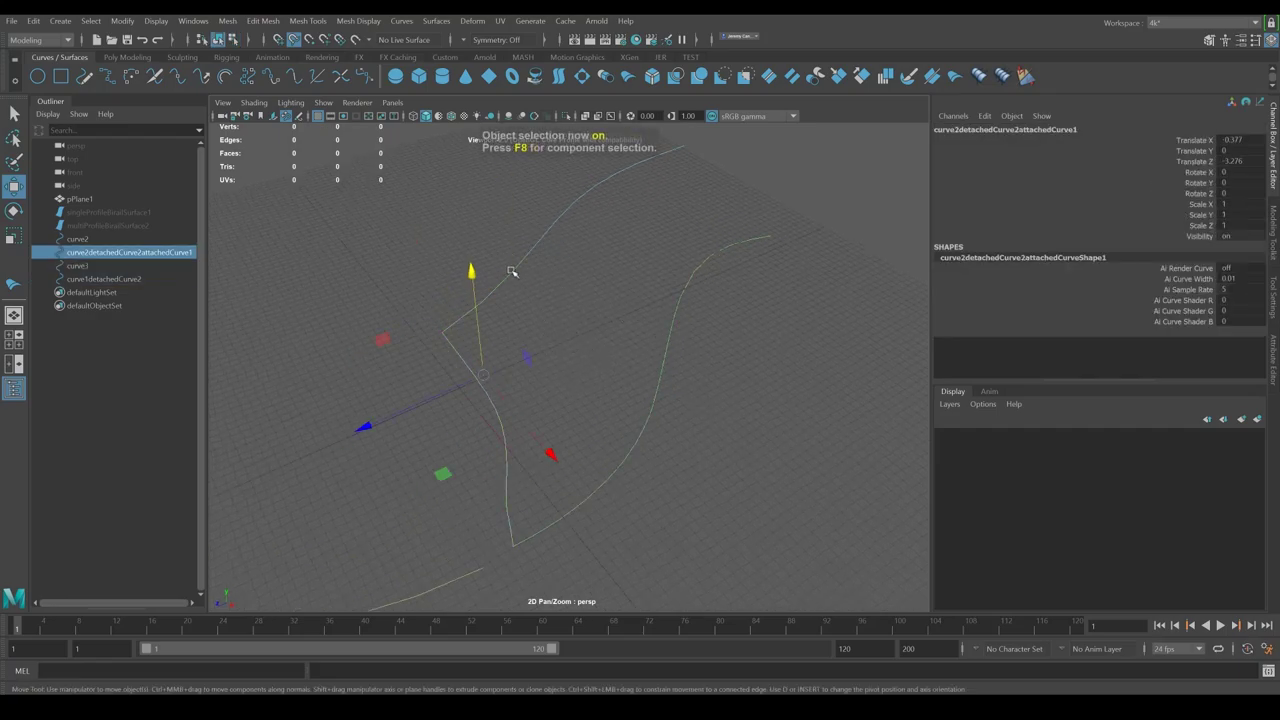
drag(512, 222, 584, 308)
alt+drag(631, 405, 568, 390)
shift+drag(591, 322, 690, 368)
alt+drag(652, 320, 636, 362)
click(318, 22)
mouse_move(401, 20)
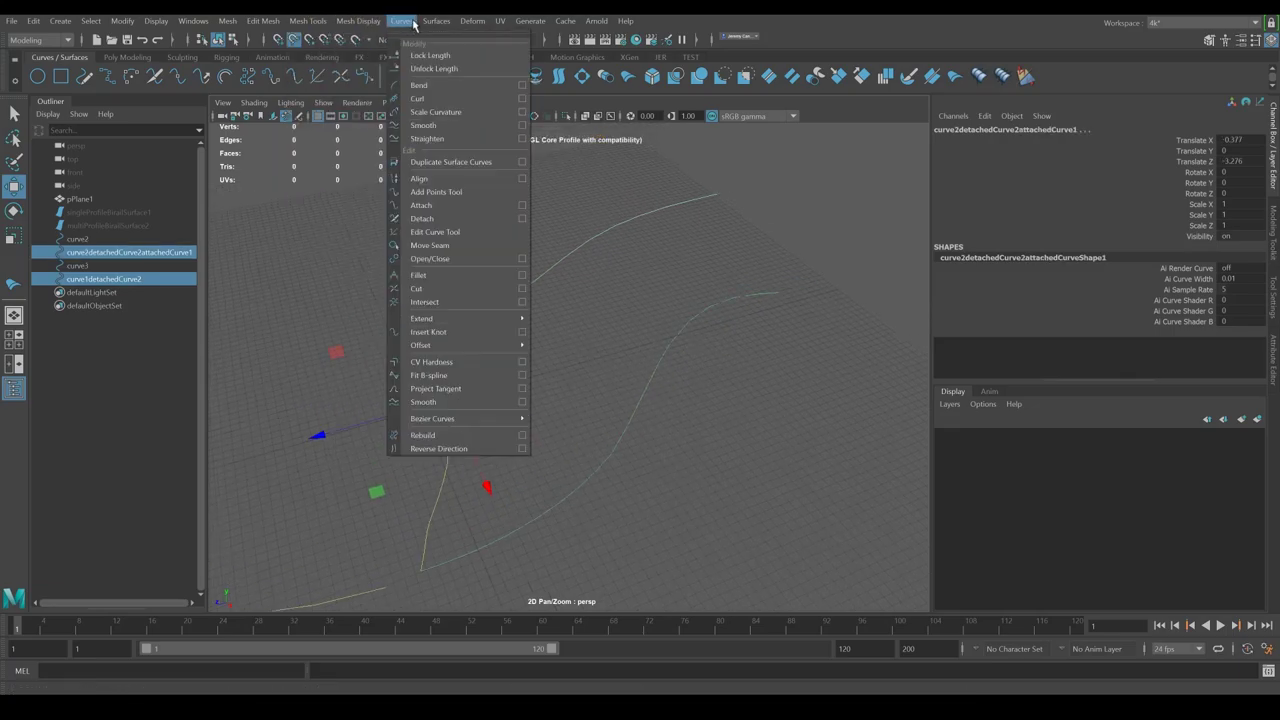
click(521, 437)
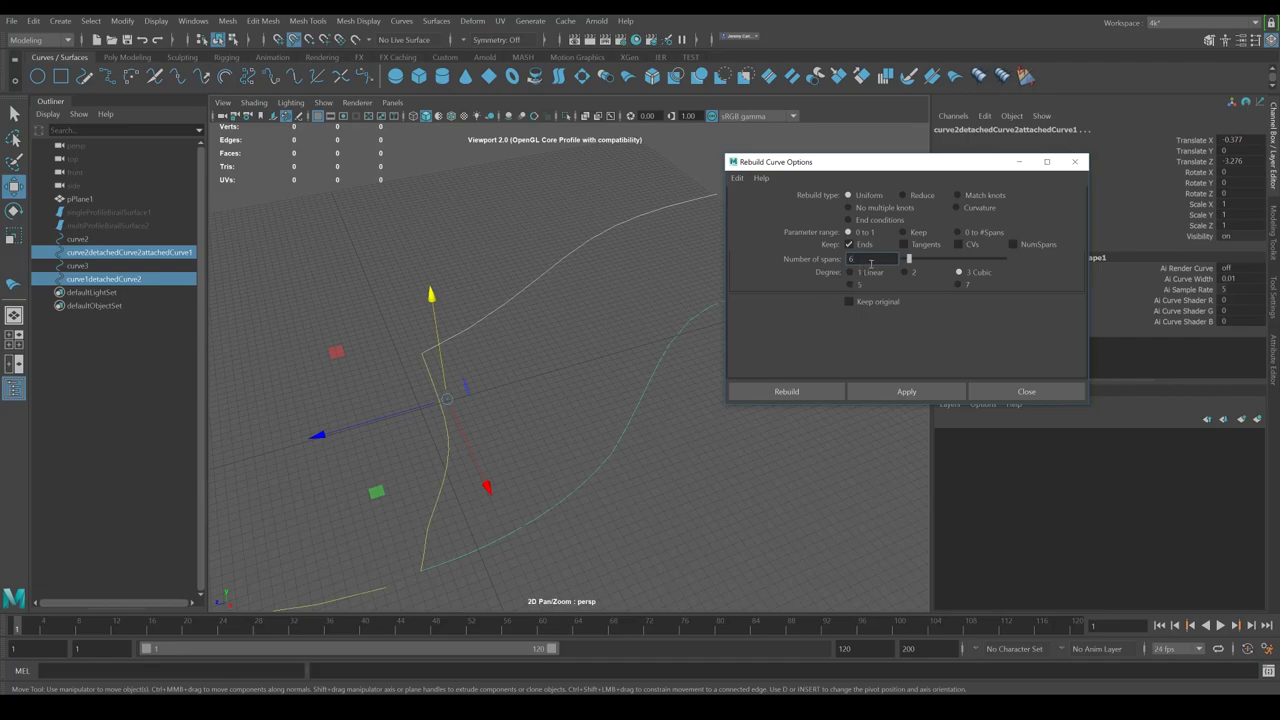
click(787, 394)
Step: Rebuild the cross curve as a uniform cubic curve with 6 spans and ends kept
alt+drag(550, 402, 581, 396)
drag(513, 451, 470, 412)
alt+drag(535, 260, 674, 194)
click(402, 22)
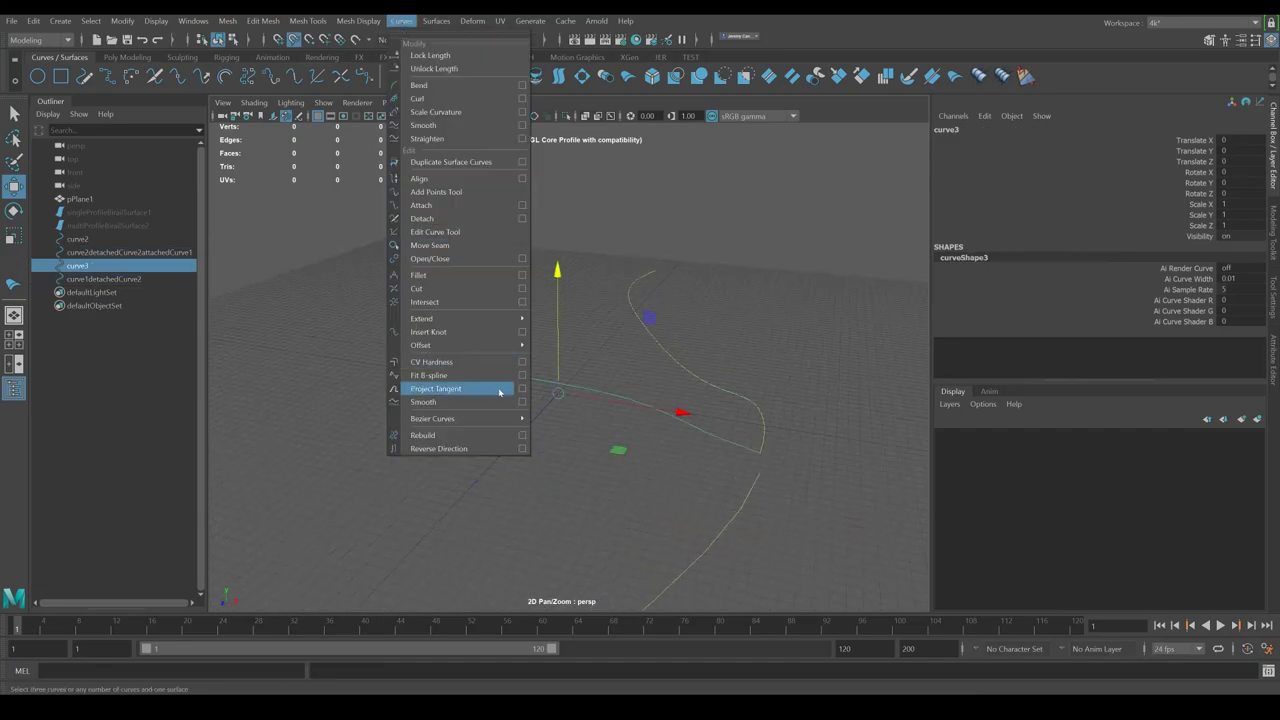
click(522, 435)
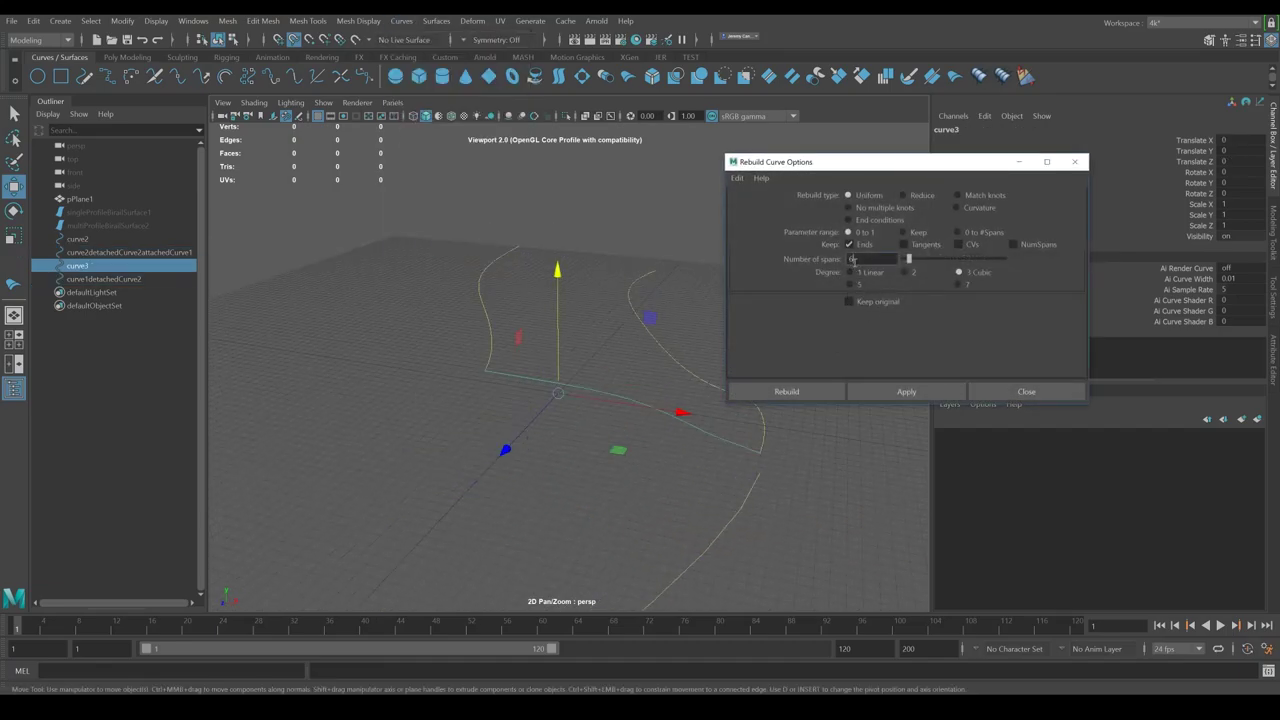
click(797, 392)
alt+drag(690, 402, 549, 441)
Step: Create a Birail 1 surface using the cross curve as profile and the rebuilt far and near curves as rails
drag(587, 218, 585, 338)
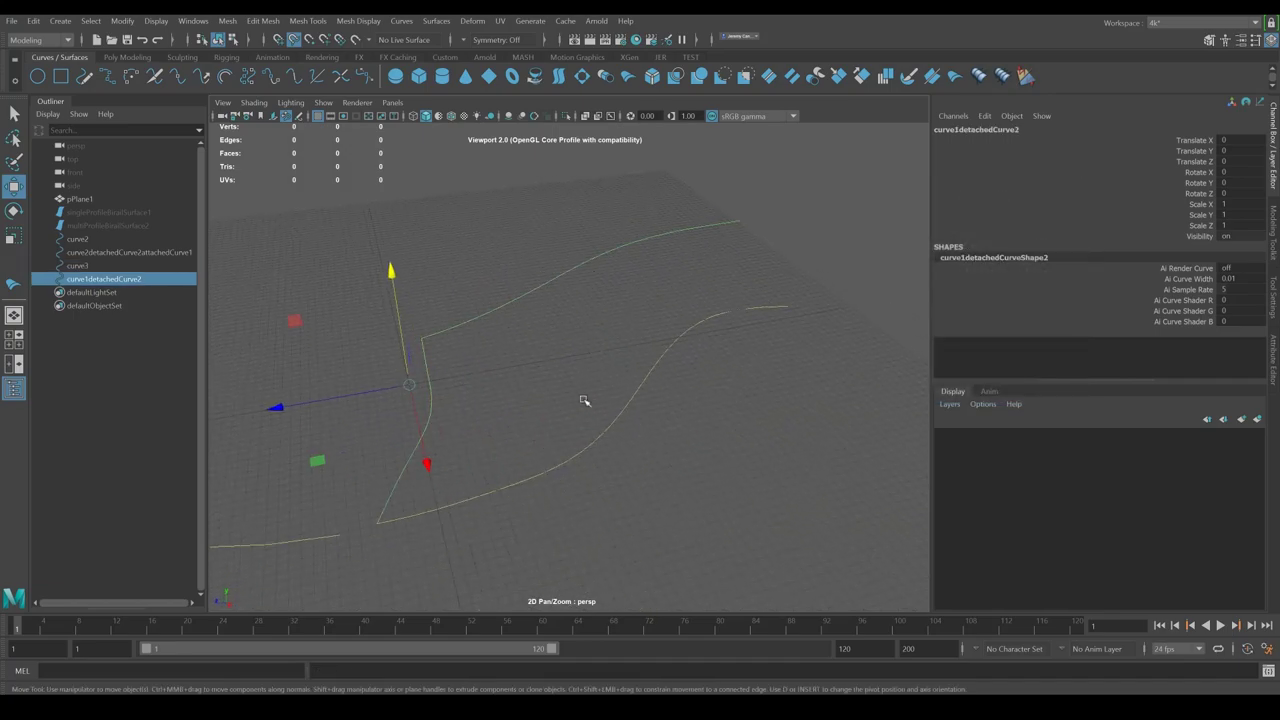
click(424, 414)
click(436, 20)
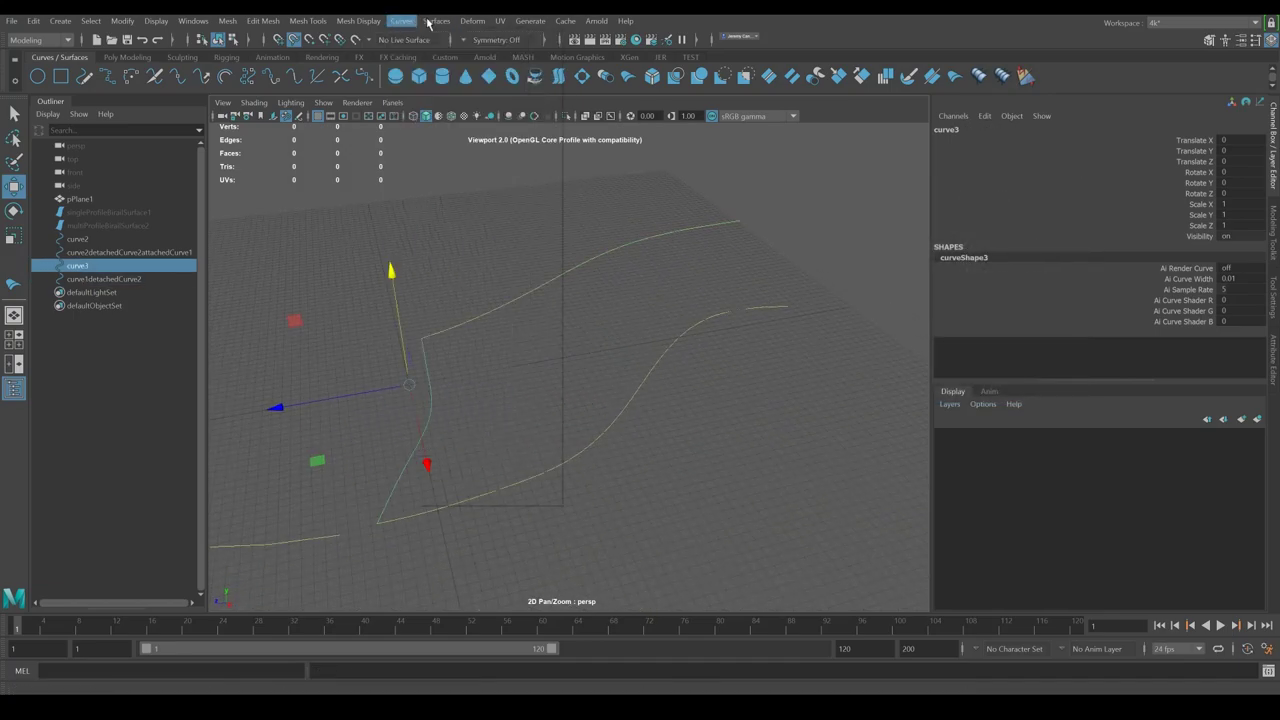
mouse_move(465, 99)
click(600, 101)
click(600, 260)
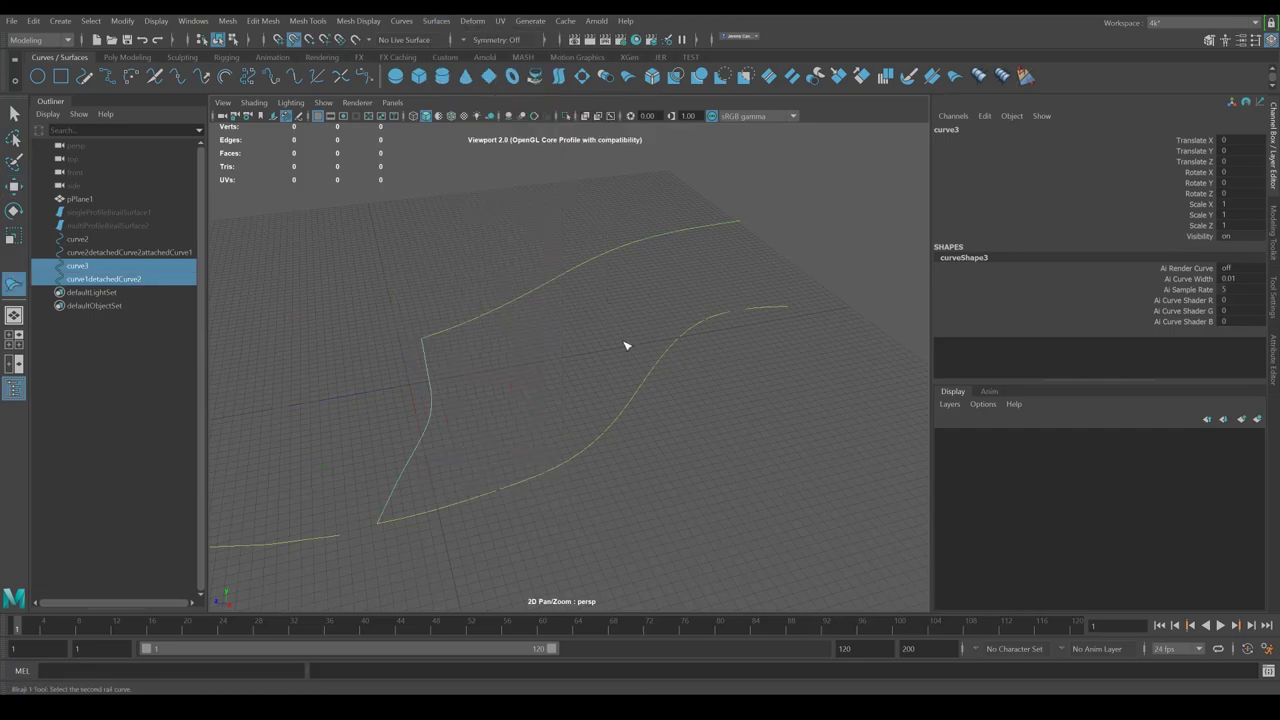
click(646, 372)
alt+drag(734, 508, 925, 372)
click(766, 332)
click(643, 285)
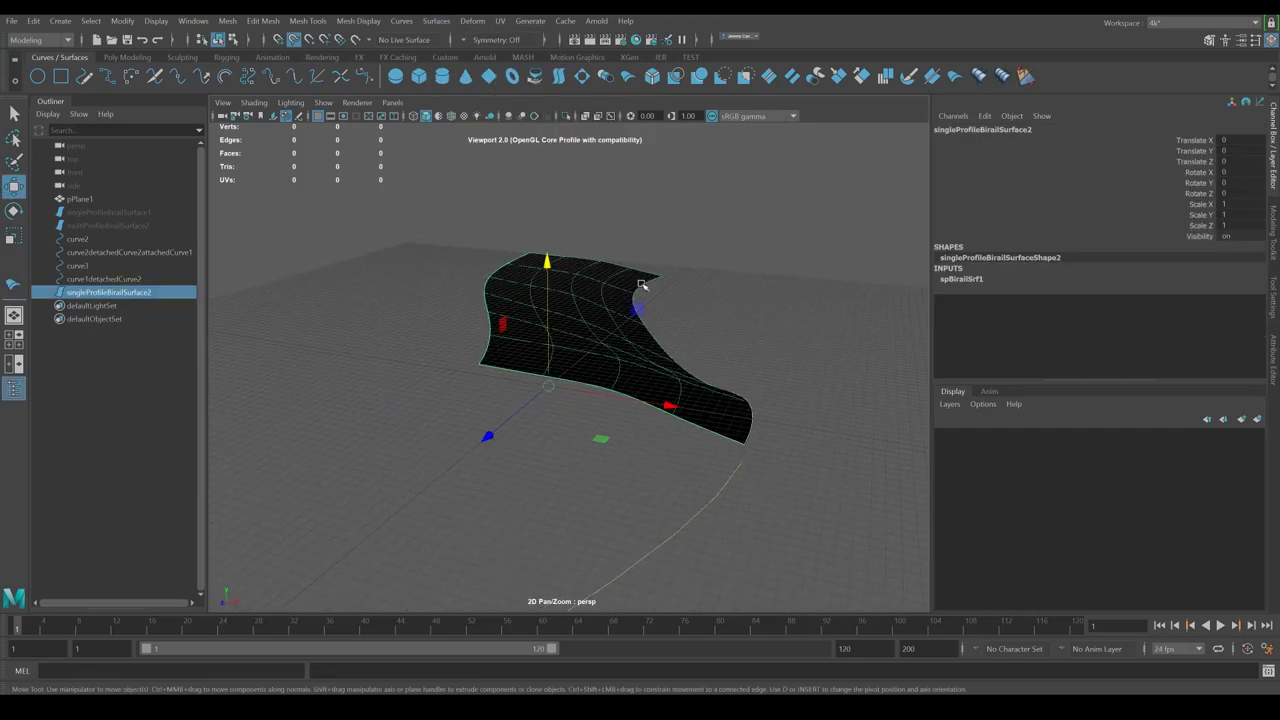
Step: Undo the last surface edits and delete the birail surface
click(1024, 77)
alt+drag(740, 250, 664, 370)
key(ctrl+z)
key(ctrl+z)
click(616, 330)
key(Delete)
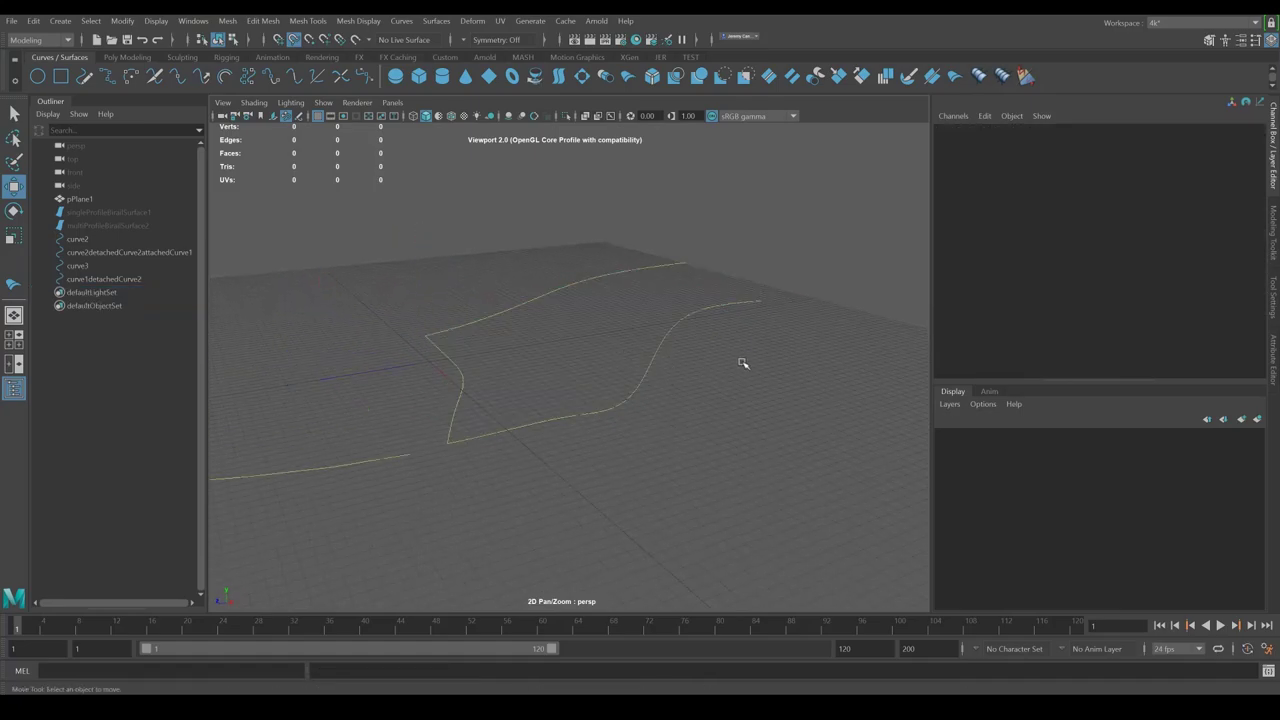
Step: Delete all the remaining curves to clear the scene view
alt+drag(758, 341, 517, 389)
drag(335, 230, 898, 562)
key(Delete)
alt+drag(659, 362, 495, 390)
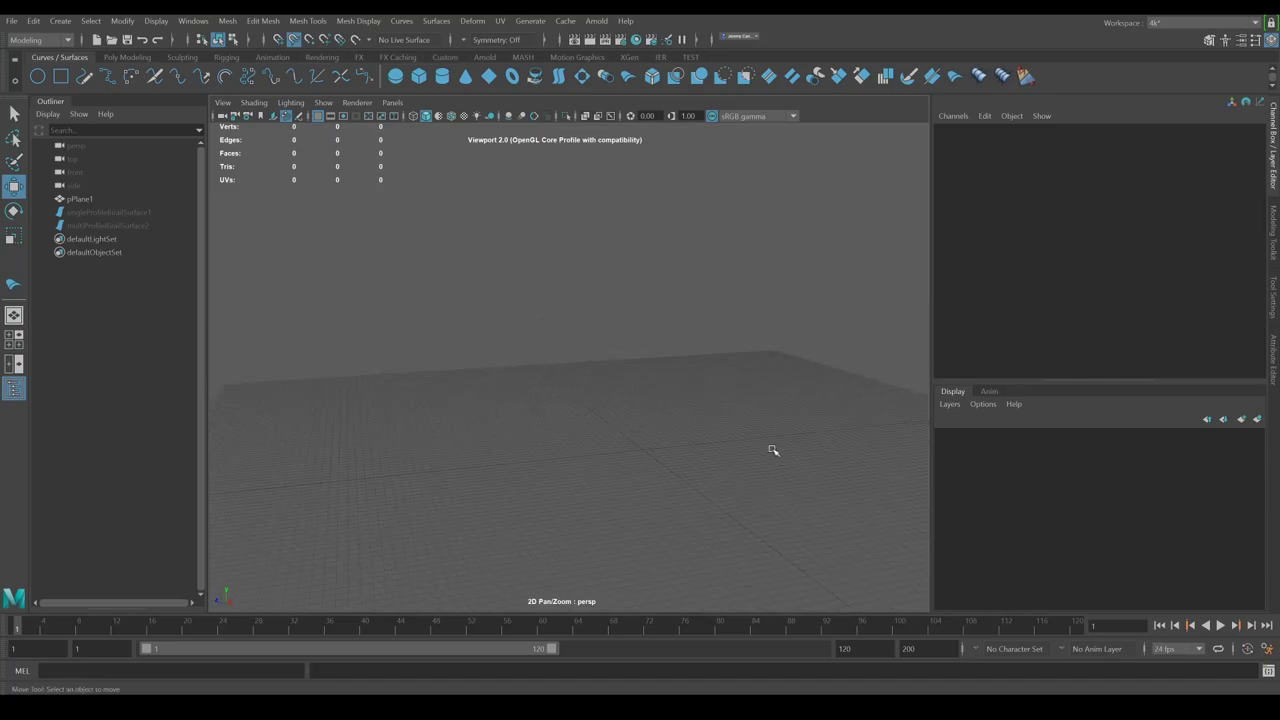
Step: Draw a goblet half-profile in the front view as an EP curve through seven points, from the rim down to the foot
alt+drag(773, 460, 677, 410)
alt+drag(533, 277, 636, 323)
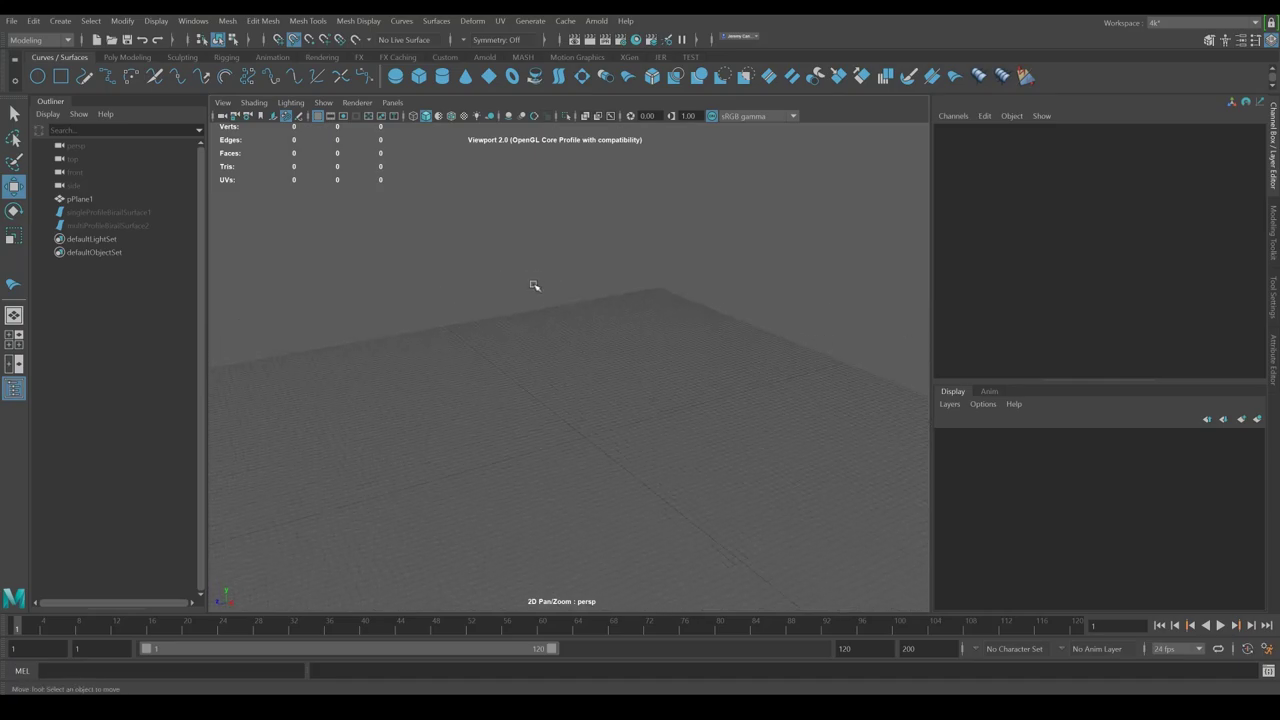
key(space)
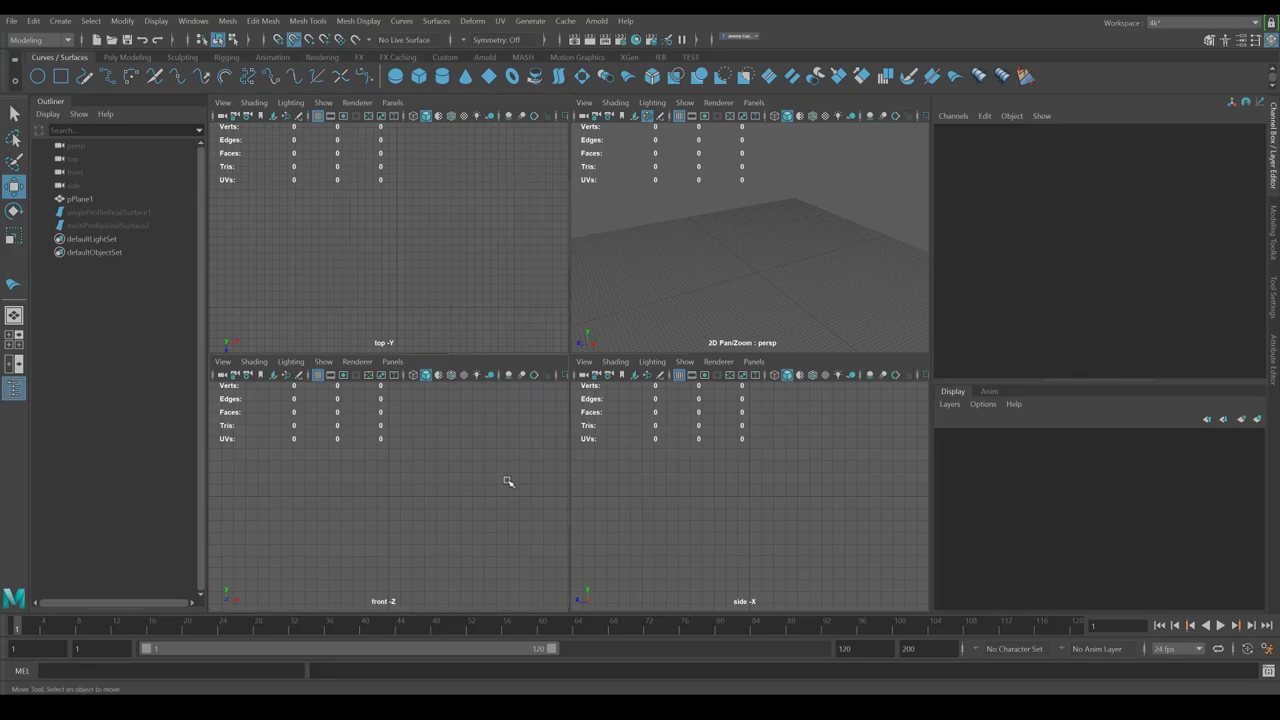
key(space)
alt+middle_drag(615, 445, 597, 492)
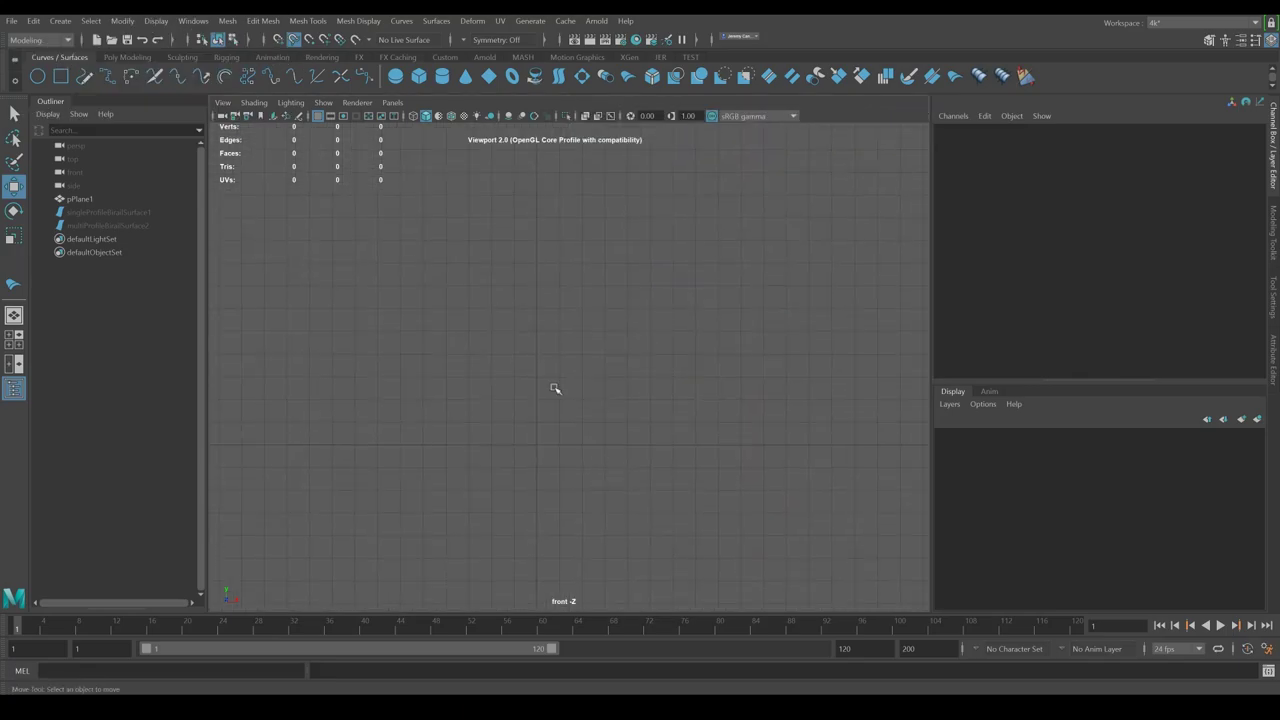
click(131, 76)
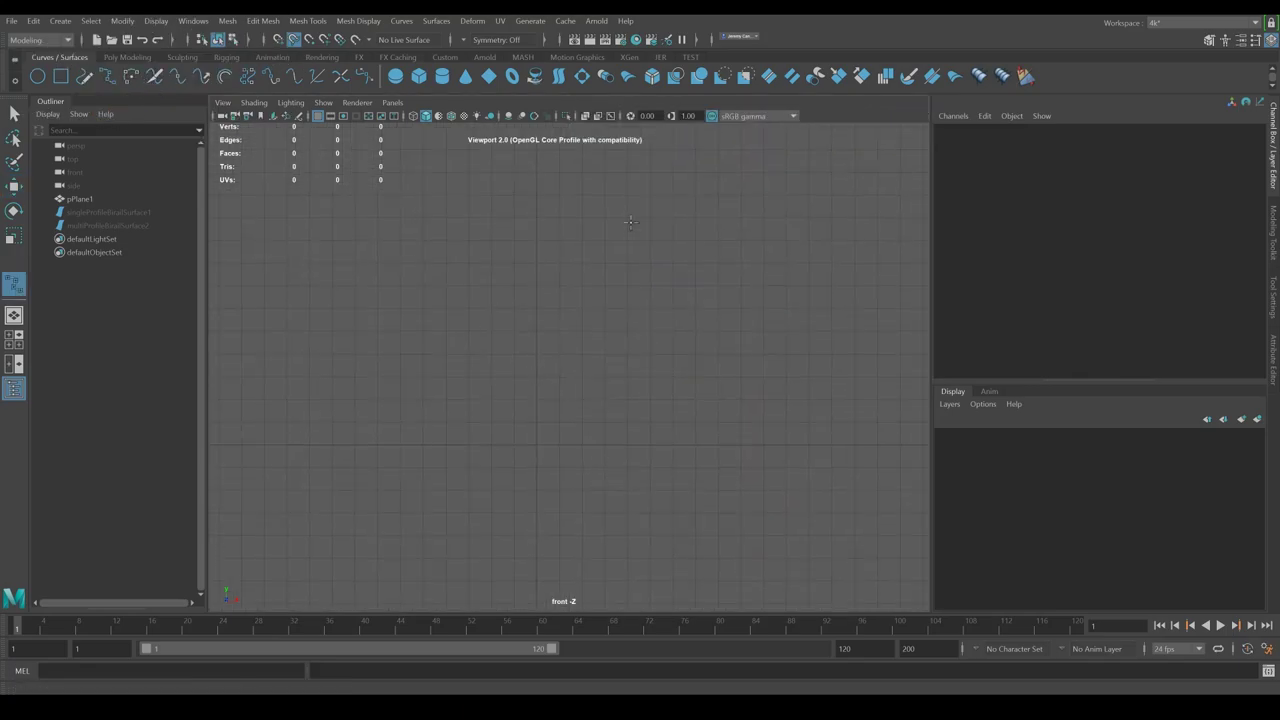
click(597, 152)
click(611, 286)
click(591, 343)
click(552, 360)
click(510, 418)
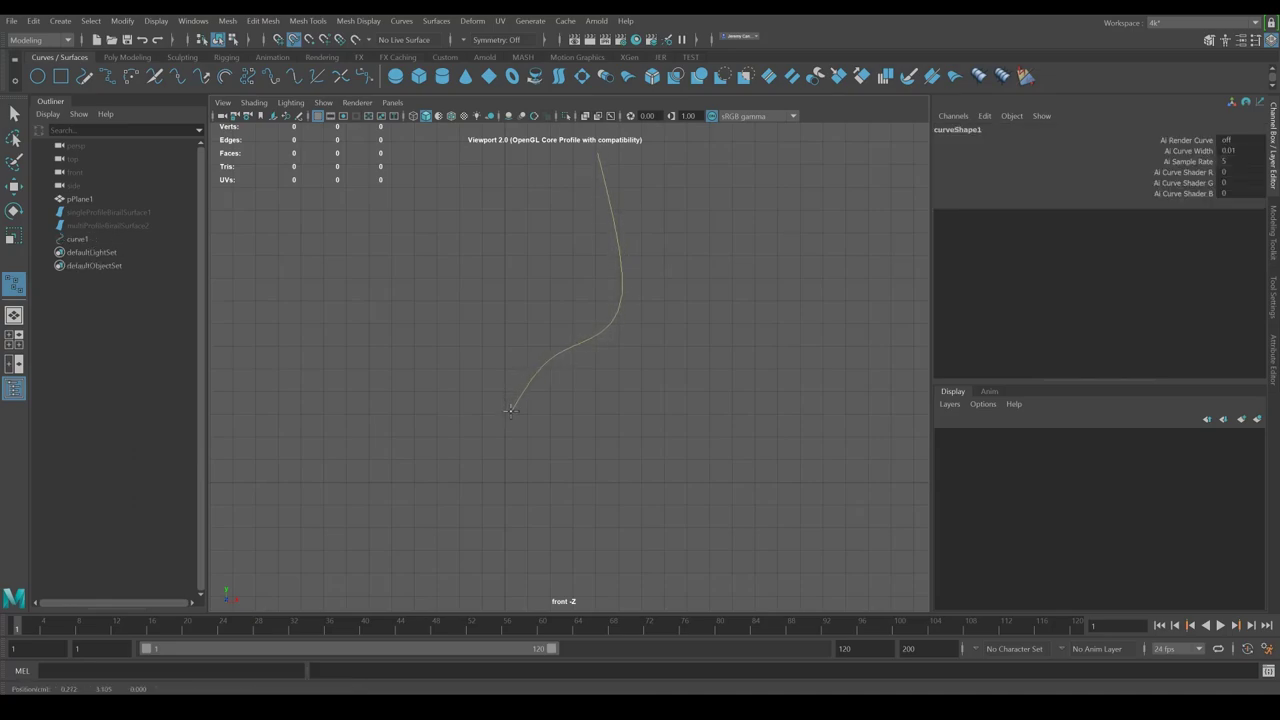
click(524, 467)
click(590, 484)
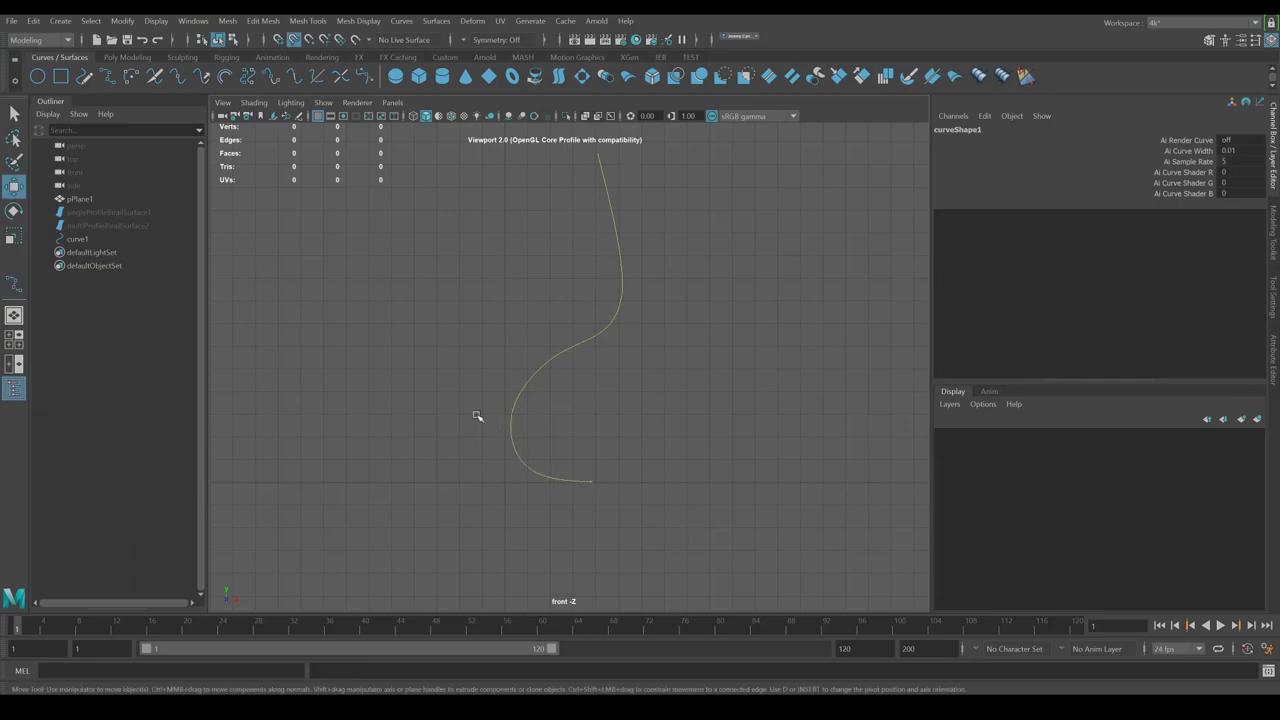
key(Return)
key(w)
Step: Move the profile curve's stem vertex slightly outward from the central axis, and return to object selection
key(space)
alt+drag(883, 250, 794, 228)
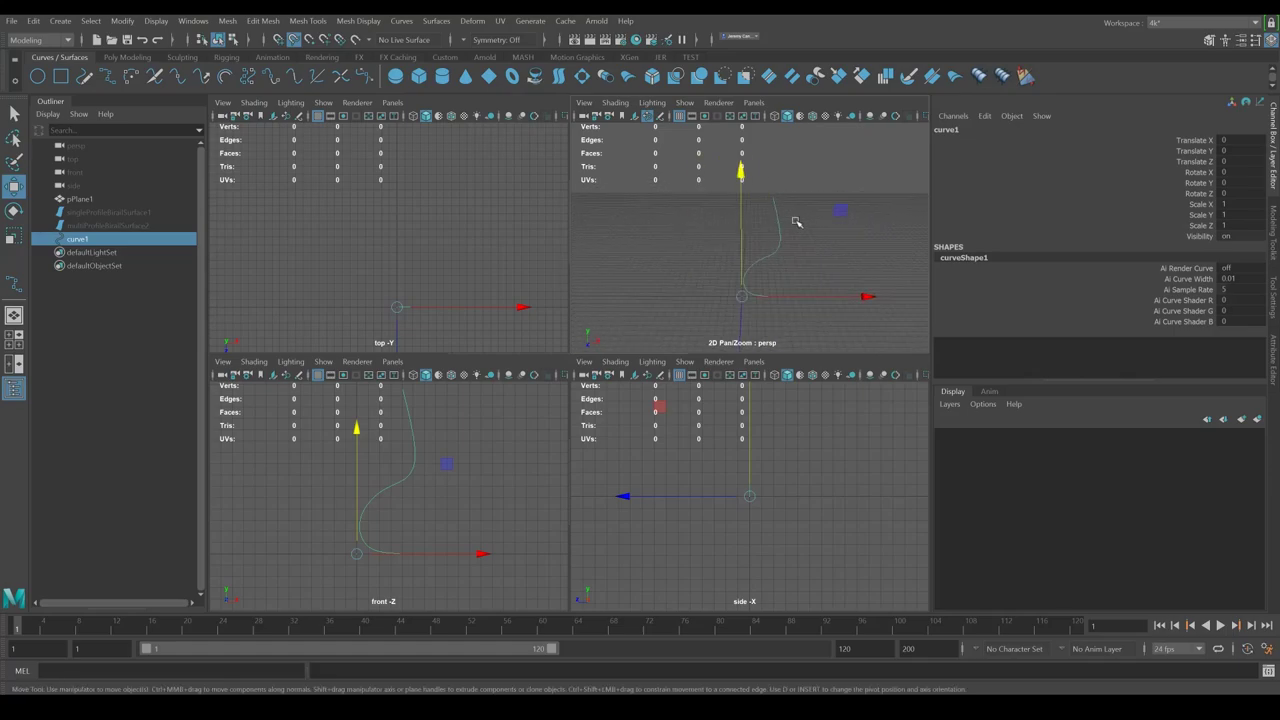
key(F8)
click(741, 277)
drag(864, 278, 870, 278)
key(F8)
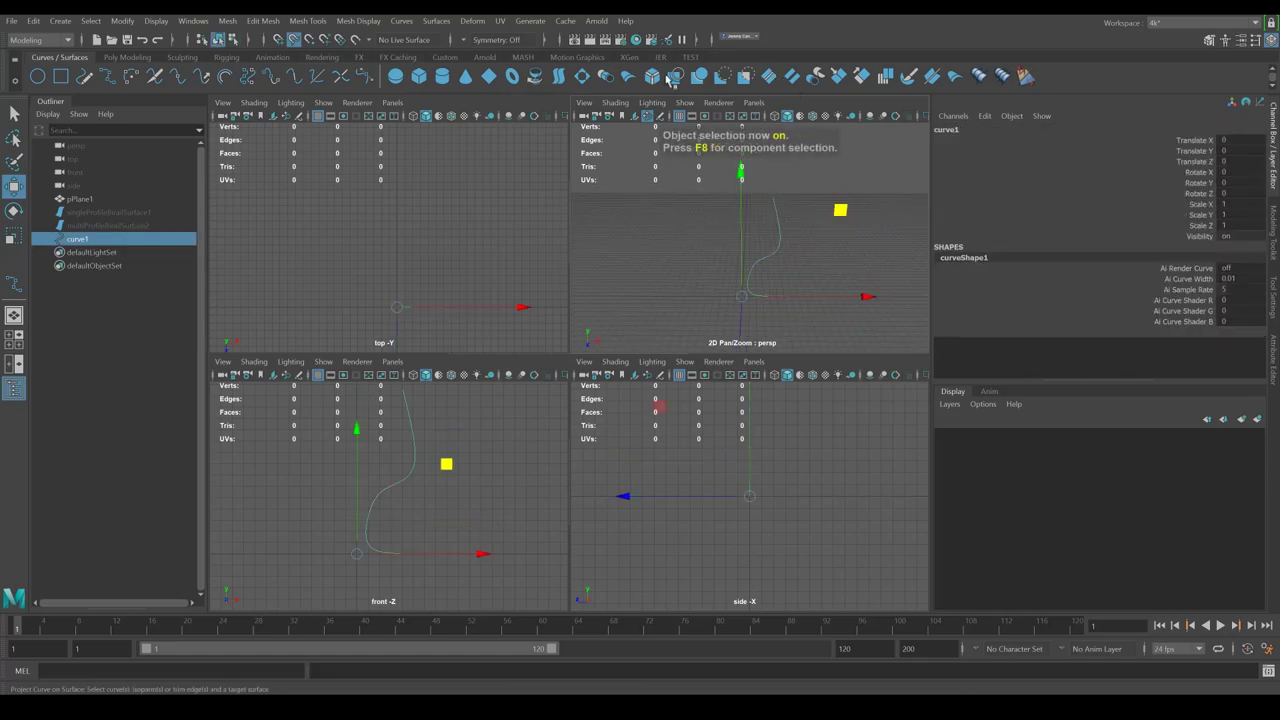
Step: Revolve the profile curve 360 degrees around the Y axis into a goblet surface, and show it in the full perspective view
click(536, 78)
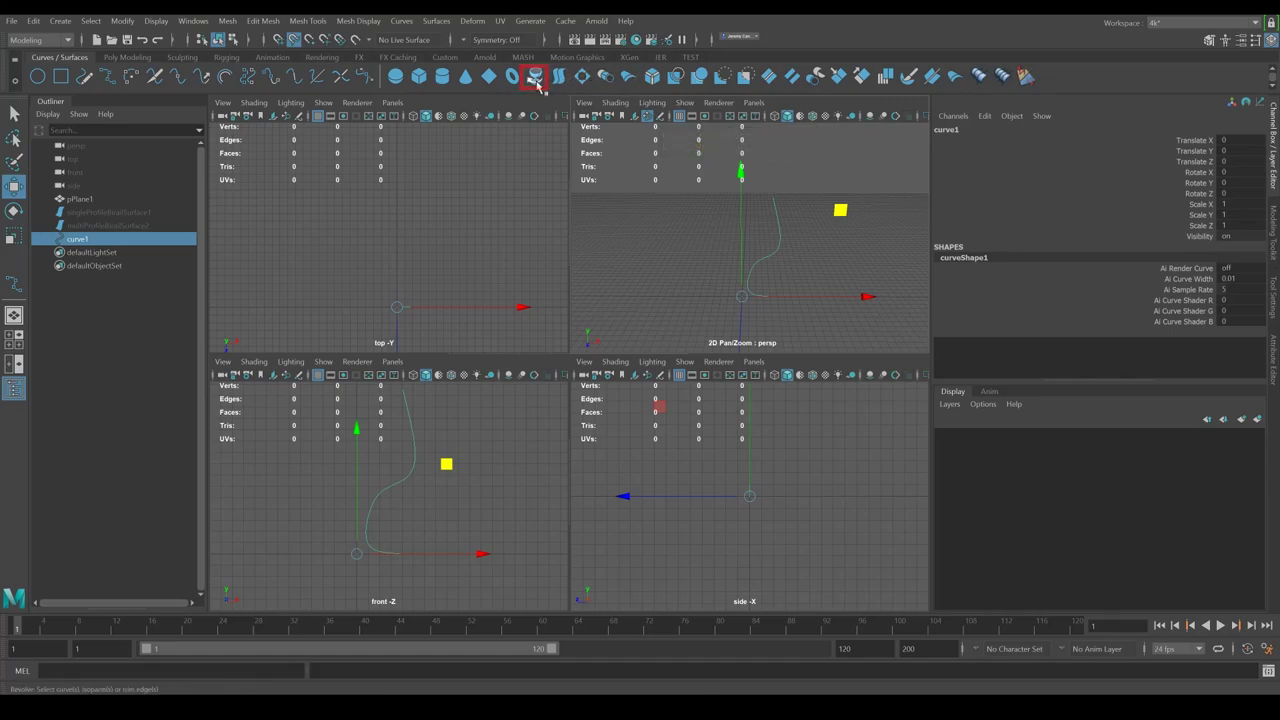
click(536, 78)
alt+drag(766, 240, 803, 169)
key(space)
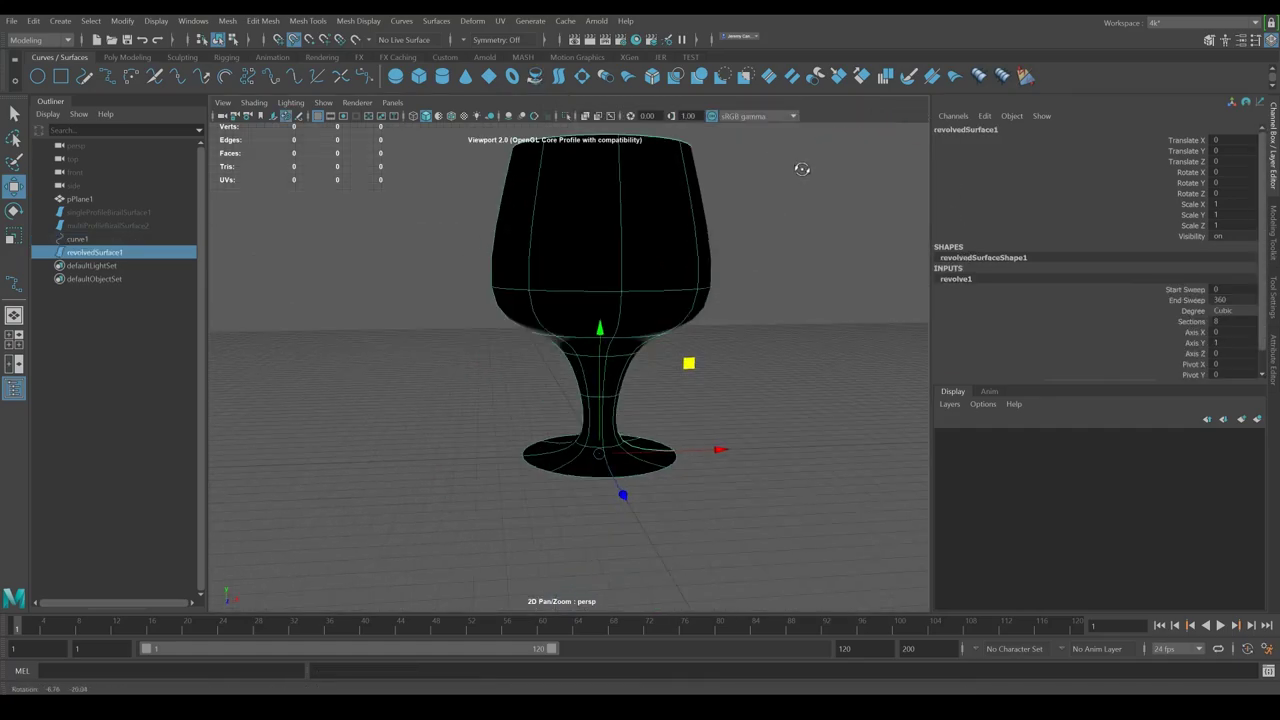
Step: Try moving a control vertex of the revolved goblet's bowl outward along X, and undo the edits
mouse_move(618, 303)
alt+mouse_down()
mouse_move(829, 337)
mouse_move(583, 277)
mouse_move(849, 414)
mouse_move(680, 251)
mouse_move(737, 386)
mouse_move(651, 294)
mouse_move(674, 323)
mouse_move(657, 300)
mouse_move(624, 318)
alt+mouse_up()
key(1)
key(F8)
drag(763, 291, 808, 294)
key(3)
key(ctrl+z)
key(ctrl+z)
key(ctrl+z)
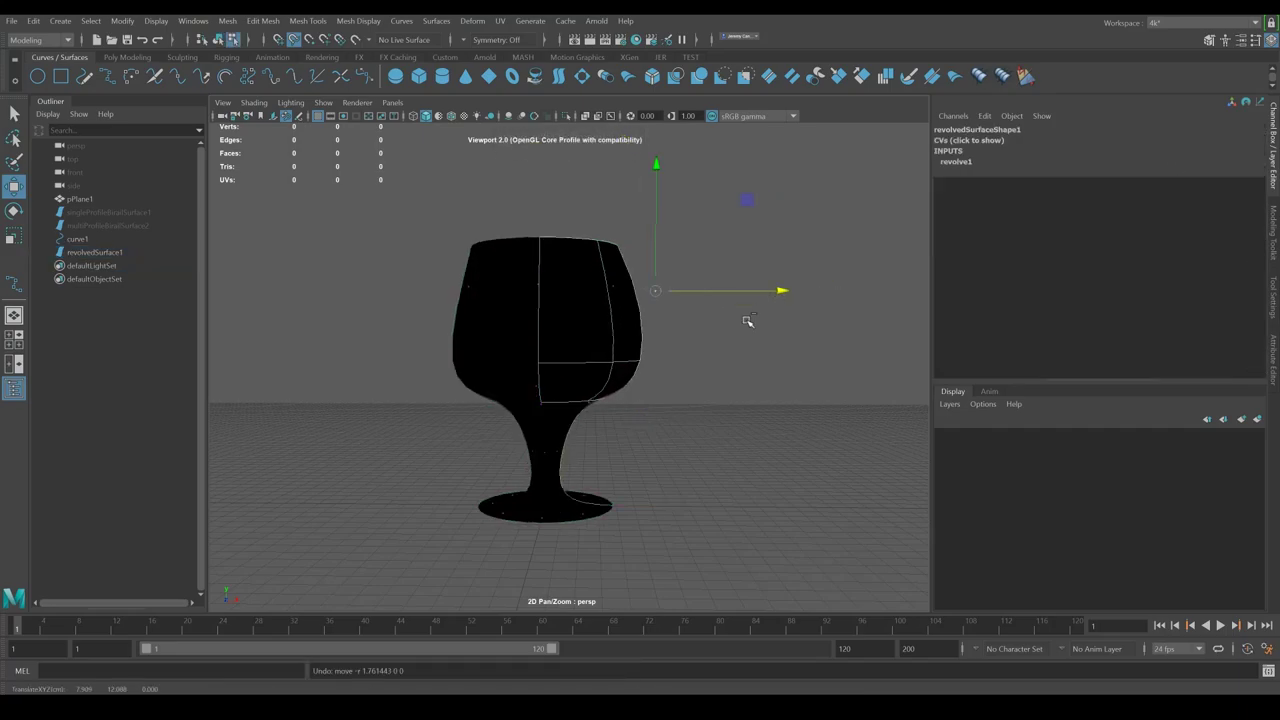
Step: Reverse the revolved goblet's surface direction and move it about 4.8 units in negative X, away from its profile curve
alt+drag(725, 305, 597, 311)
key(F8)
click(591, 363)
click(696, 327)
alt+middle_drag(525, 331, 620, 323)
click(622, 323)
alt+middle_drag(743, 355, 717, 325)
alt+drag(716, 324, 679, 441)
alt+drag(729, 401, 675, 369)
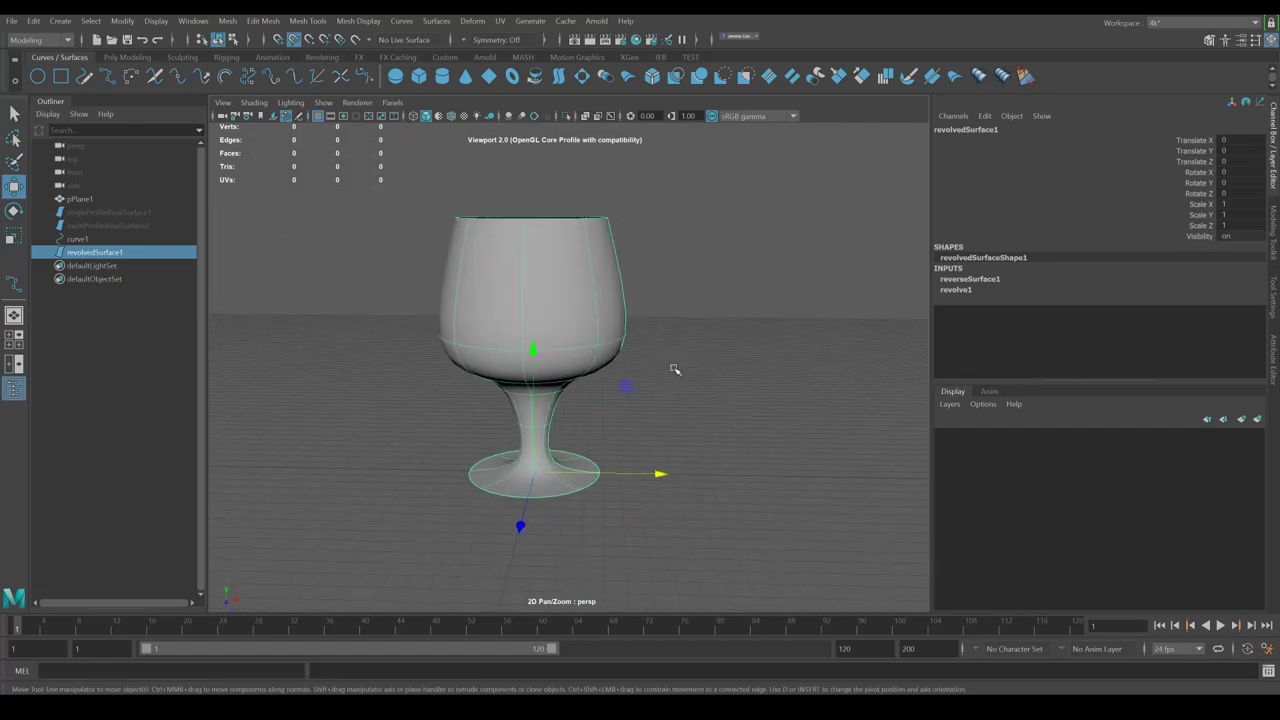
drag(687, 462, 596, 462)
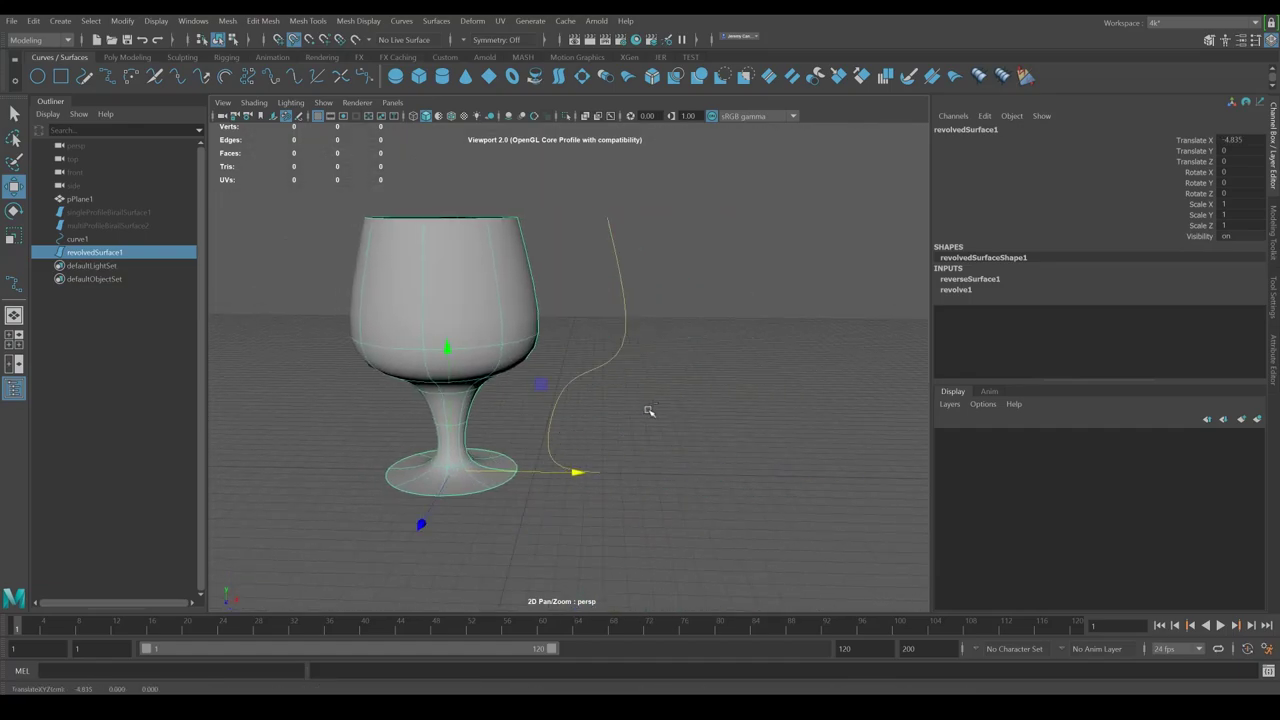
Step: Try moving the profile curve's upper bowl vertices outward, and undo the edits
click(622, 327)
key(F8)
drag(660, 249, 584, 292)
mouse_move(716, 265)
mouse_down()
mouse_move(777, 263)
mouse_move(738, 264)
mouse_up()
click(682, 320)
key(ctrl+z)
key(ctrl+z)
Step: Move the profile curve's lower vertices outward along X to thicken the goblet's stem
drag(613, 386, 572, 357)
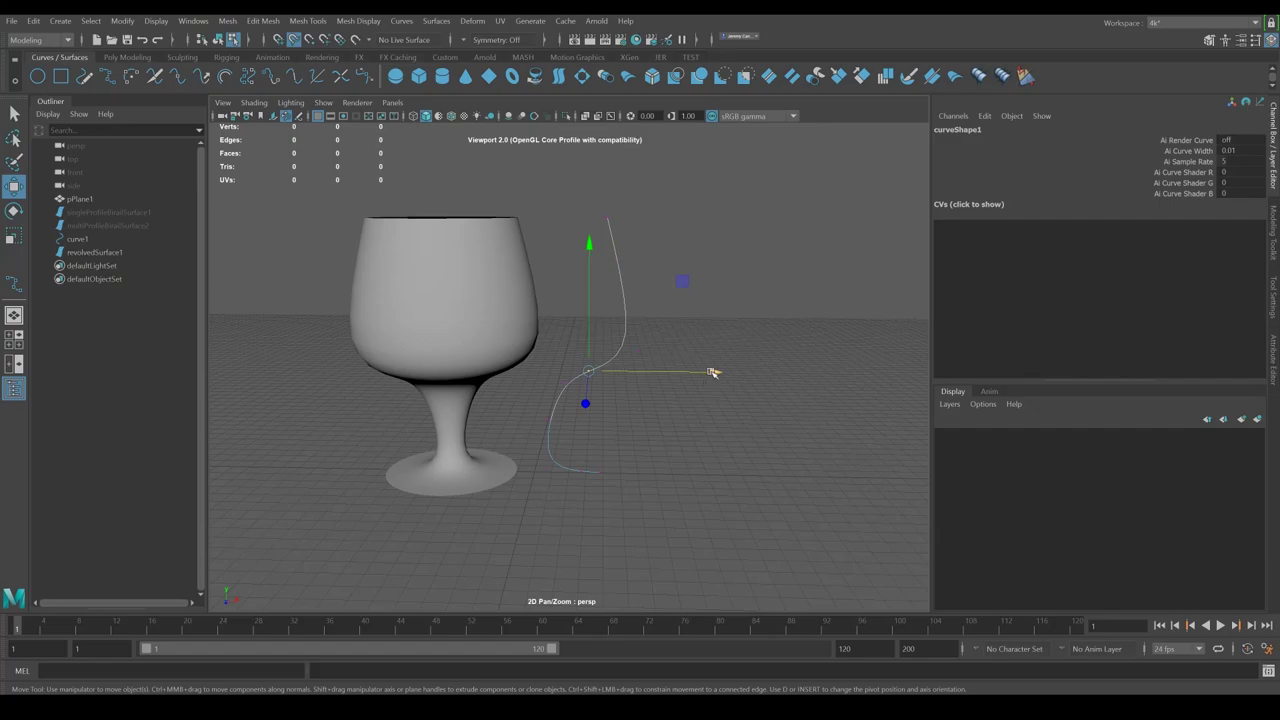
mouse_move(694, 371)
mouse_down()
mouse_move(682, 372)
mouse_move(678, 423)
mouse_move(649, 417)
mouse_move(695, 385)
mouse_up()
click(586, 429)
drag(694, 432, 705, 432)
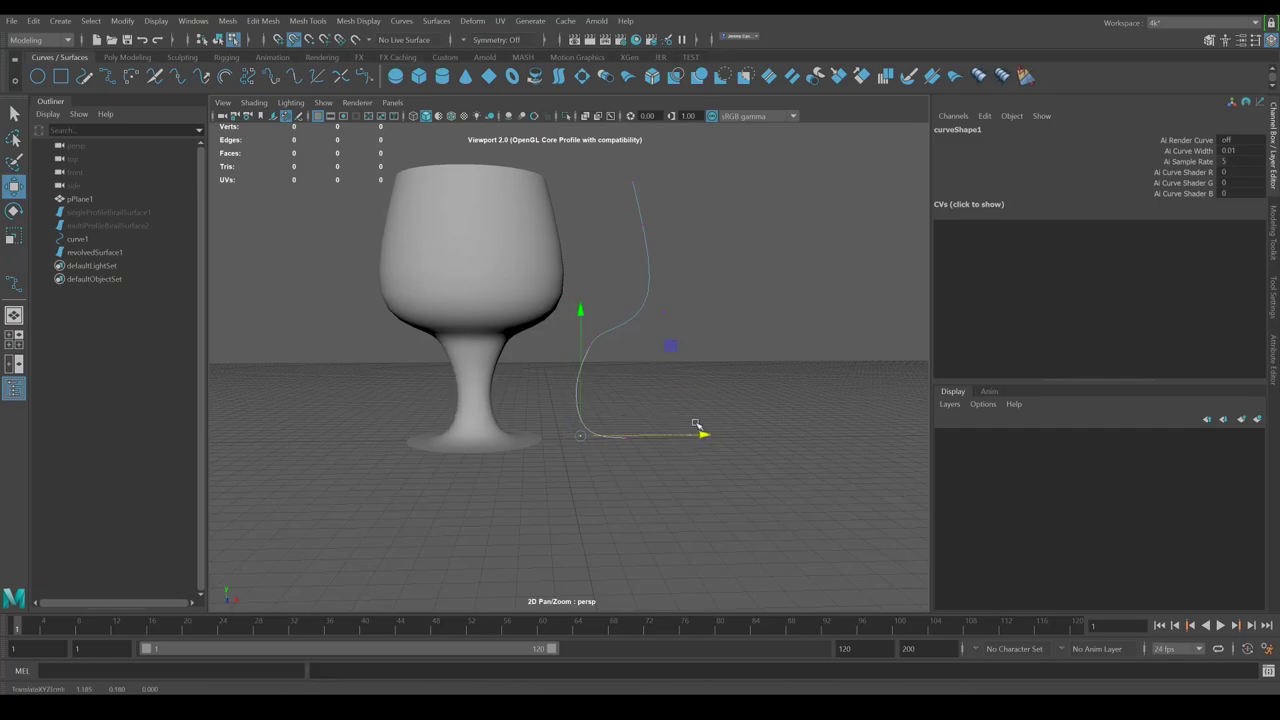
Step: Move the profile curve's vertex between bowl and stem slightly inward along X to narrow the top of the goblet's stem
click(593, 340)
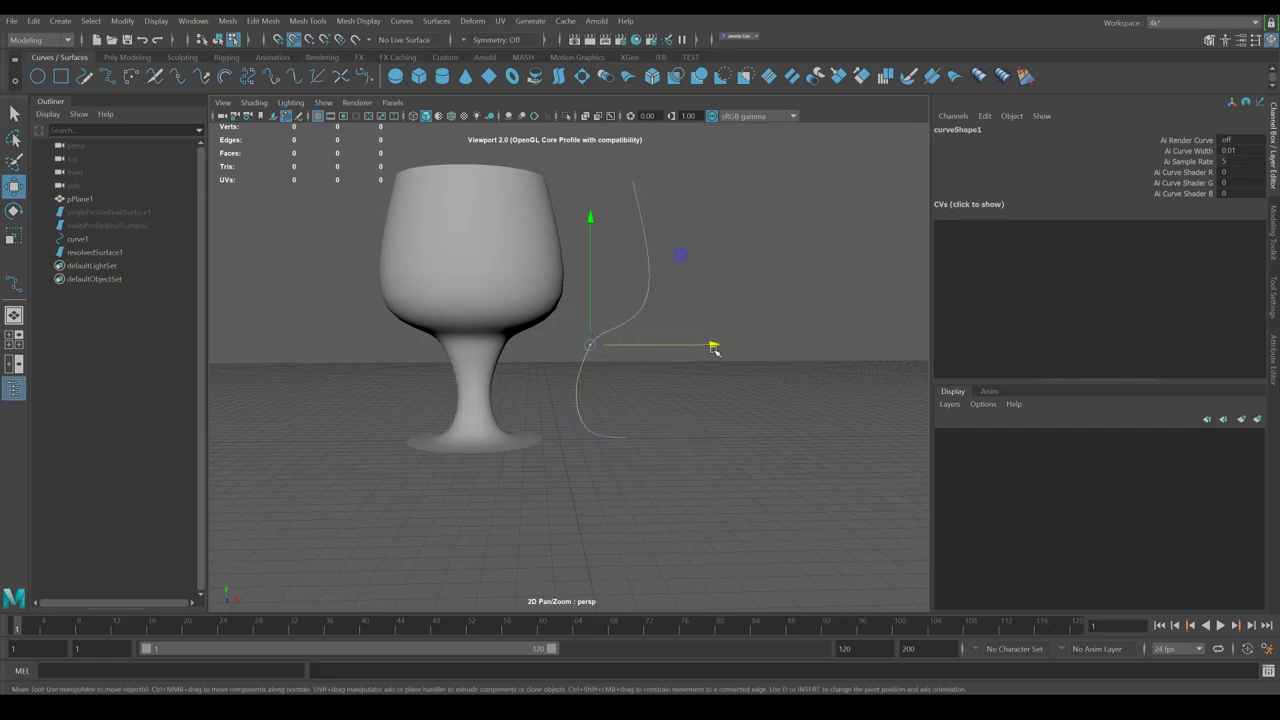
drag(714, 342, 699, 346)
alt+drag(685, 258, 725, 314)
key(F8)
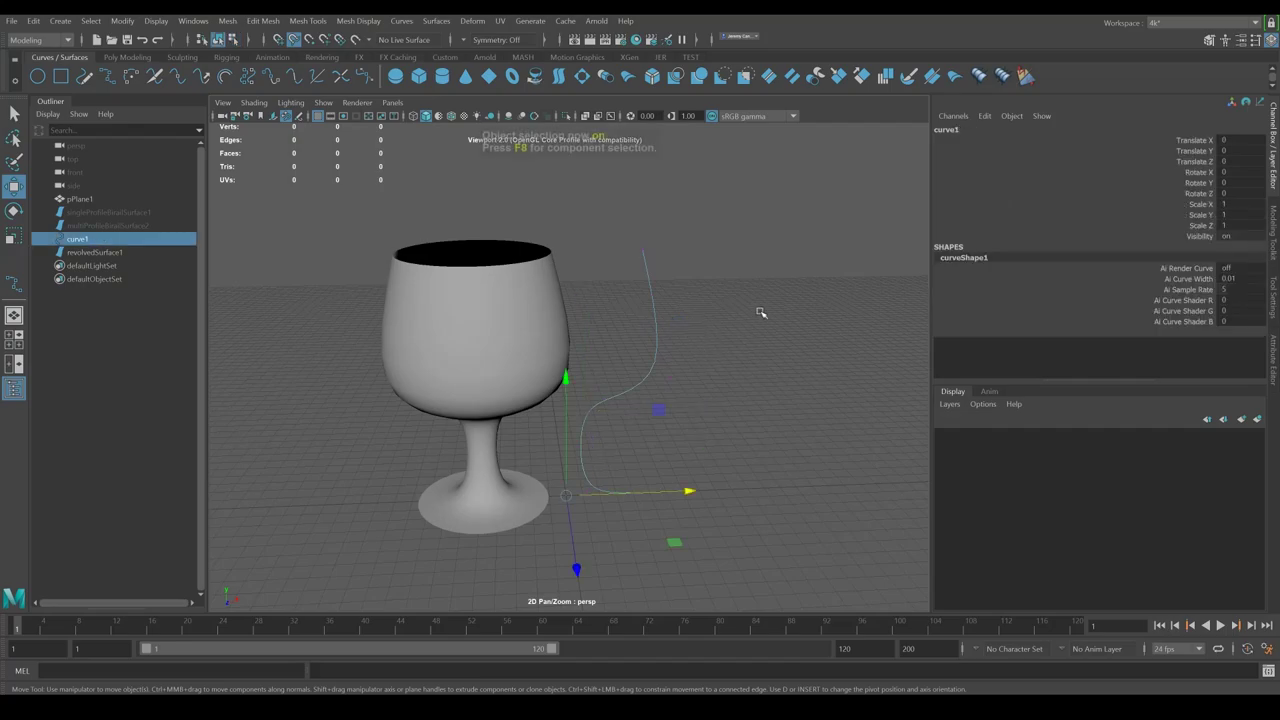
click(758, 312)
Step: Examine the revolved goblet and its profile curve from several angles and distances
click(543, 377)
alt+drag(660, 362, 690, 417)
key(F8)
click(649, 391)
click(557, 403)
scroll(709, 389, down, 3)
alt+drag(709, 389, 613, 366)
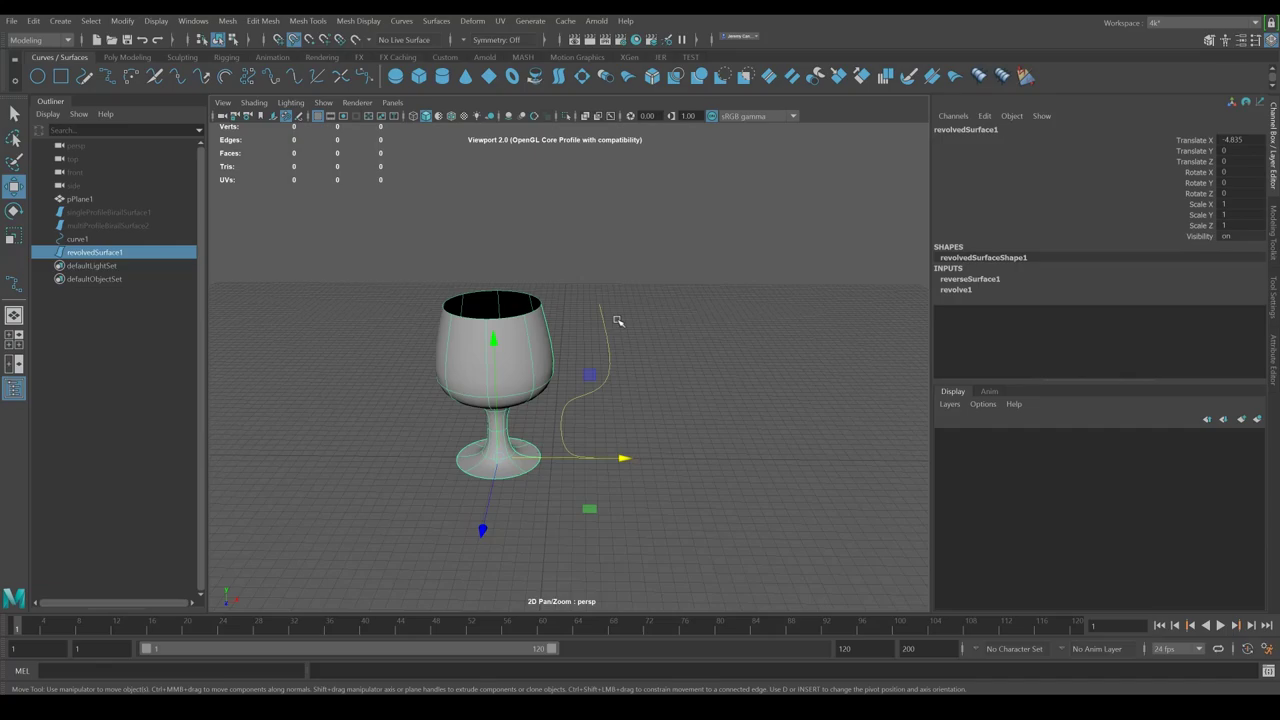
click(711, 286)
alt+middle_drag(643, 338, 689, 354)
alt+drag(689, 354, 657, 332)
scroll(620, 363, up, 4)
scroll(620, 363, down, 3)
click(580, 366)
scroll(671, 352, down, 4)
click(656, 333)
Step: Move the profile curve's topmost vertex slightly inward along X to narrow the goblet's rim
key(F8)
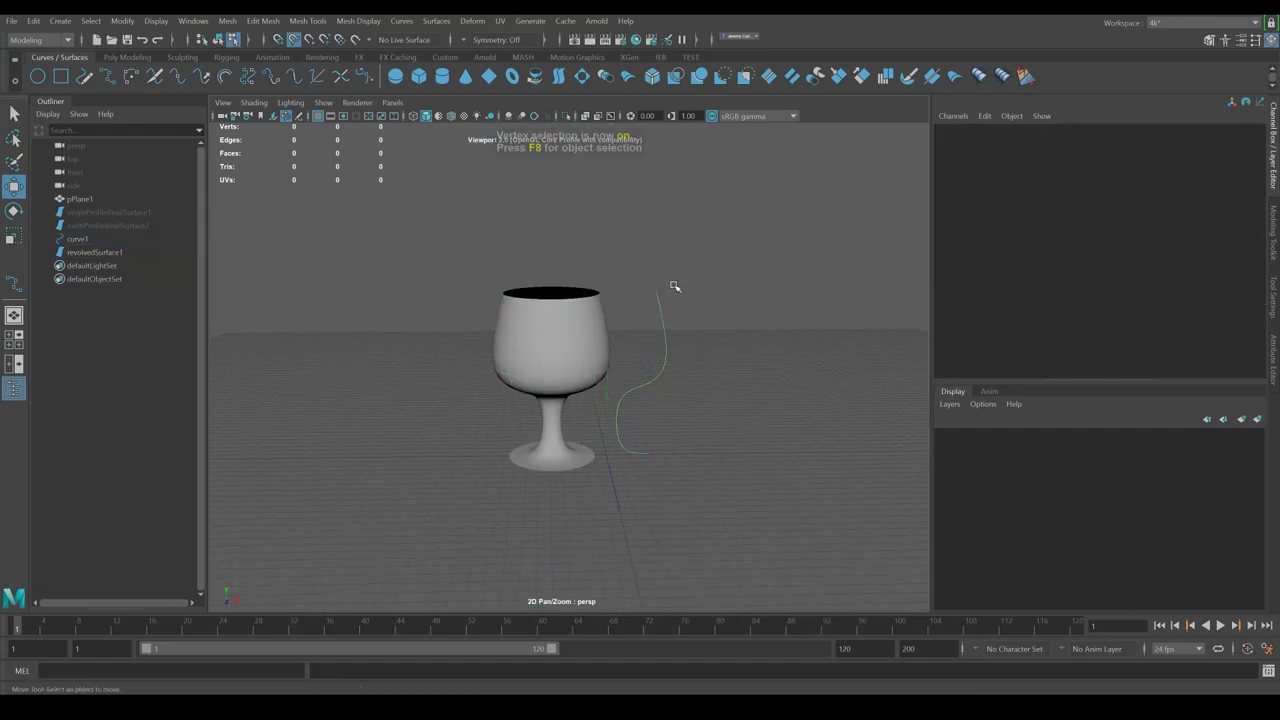
click(656, 292)
drag(775, 292, 771, 291)
key(F8)
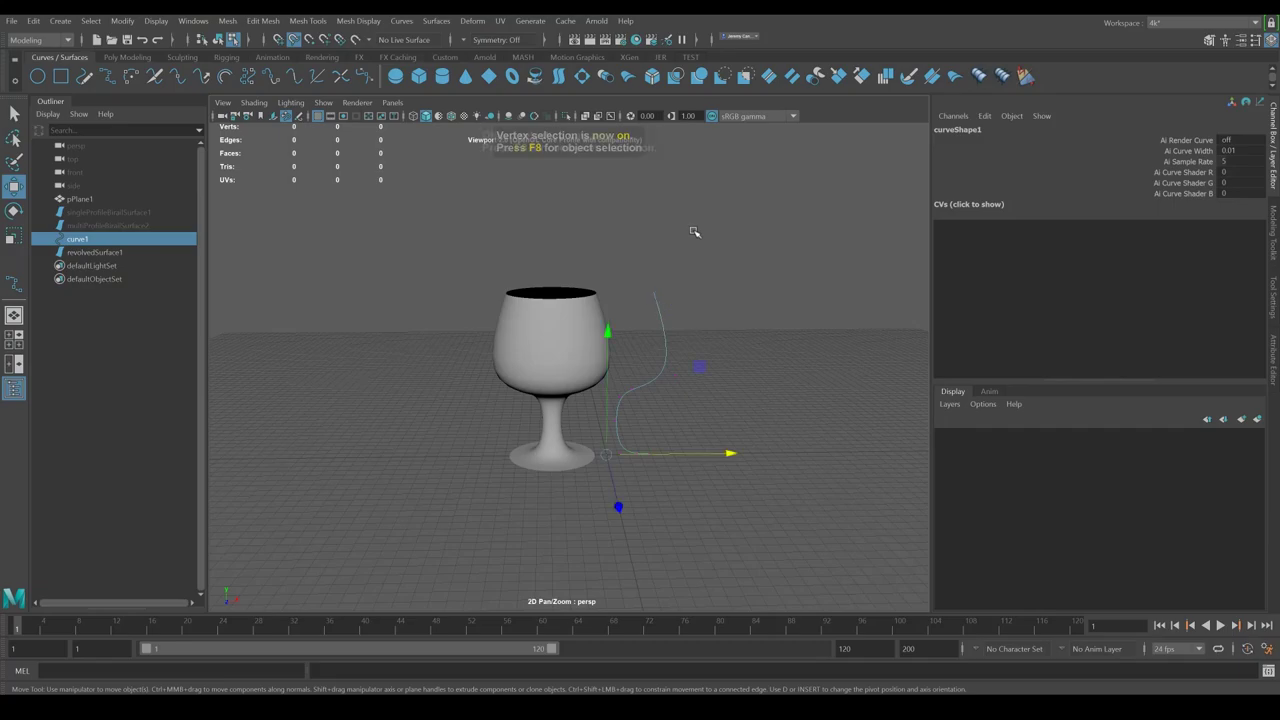
click(694, 231)
click(596, 335)
Step: Adjust the profile curve's upper bowl vertices slightly to refine the goblet's bowl shape, and return to object selection
scroll(690, 342, up, 4)
click(745, 333)
key(F8)
click(714, 309)
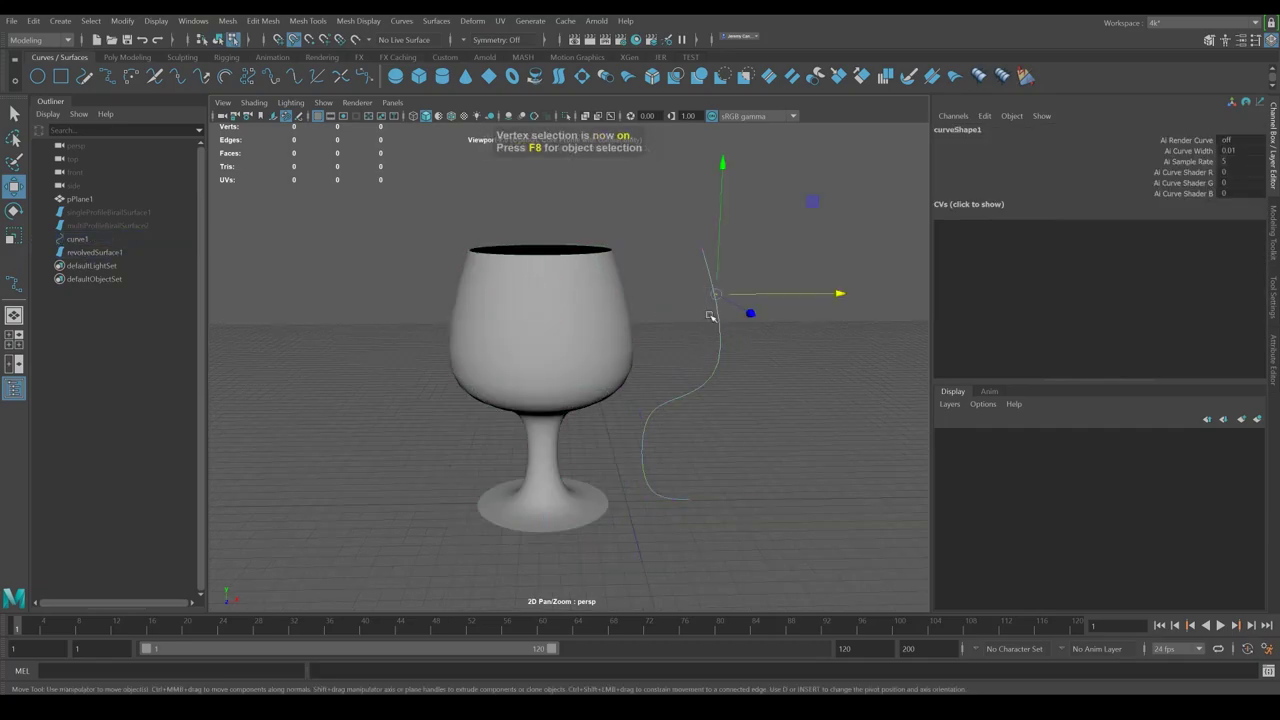
drag(831, 290, 835, 291)
alt+drag(790, 354, 785, 340)
drag(734, 333, 697, 373)
drag(671, 354, 645, 381)
drag(739, 285, 740, 293)
alt+drag(814, 272, 777, 300)
key(F8)
click(713, 269)
alt+drag(713, 269, 710, 242)
Step: Prepare a NURBS to Polygons conversion of the revolved goblet with reset options, Quads type and the General tessellation method
click(540, 337)
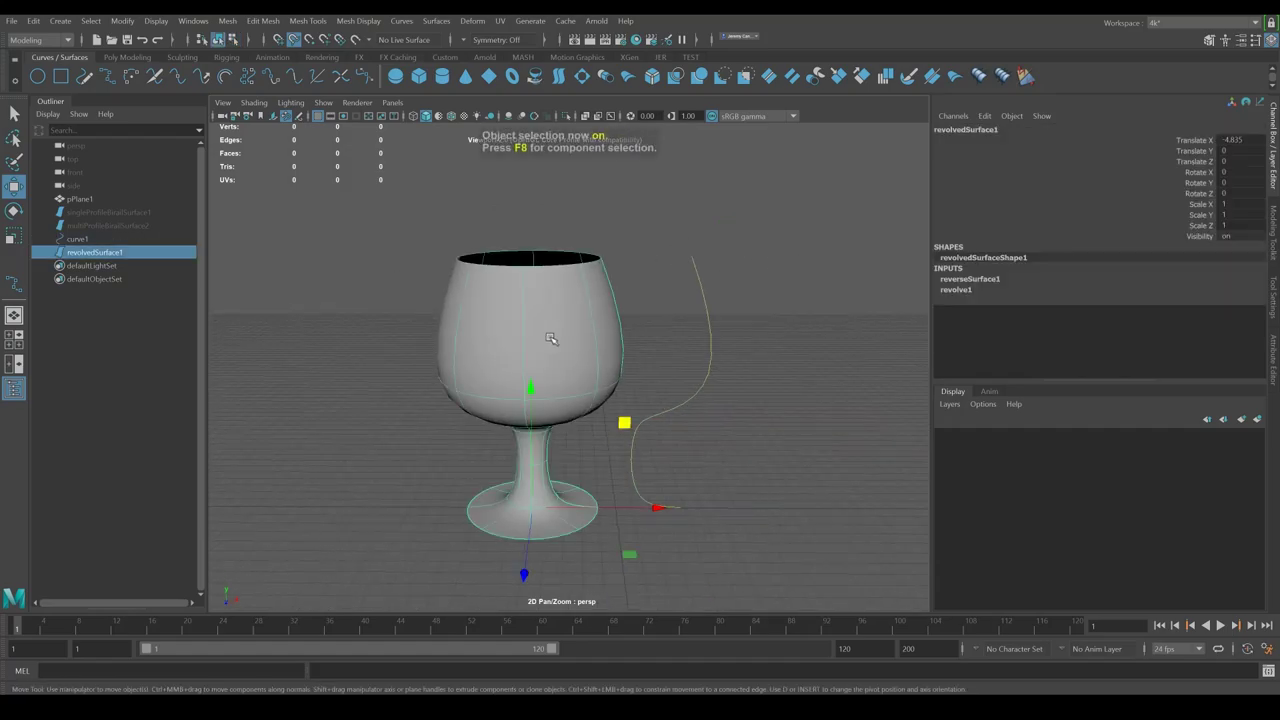
alt+middle_drag(652, 314, 630, 287)
click(156, 21)
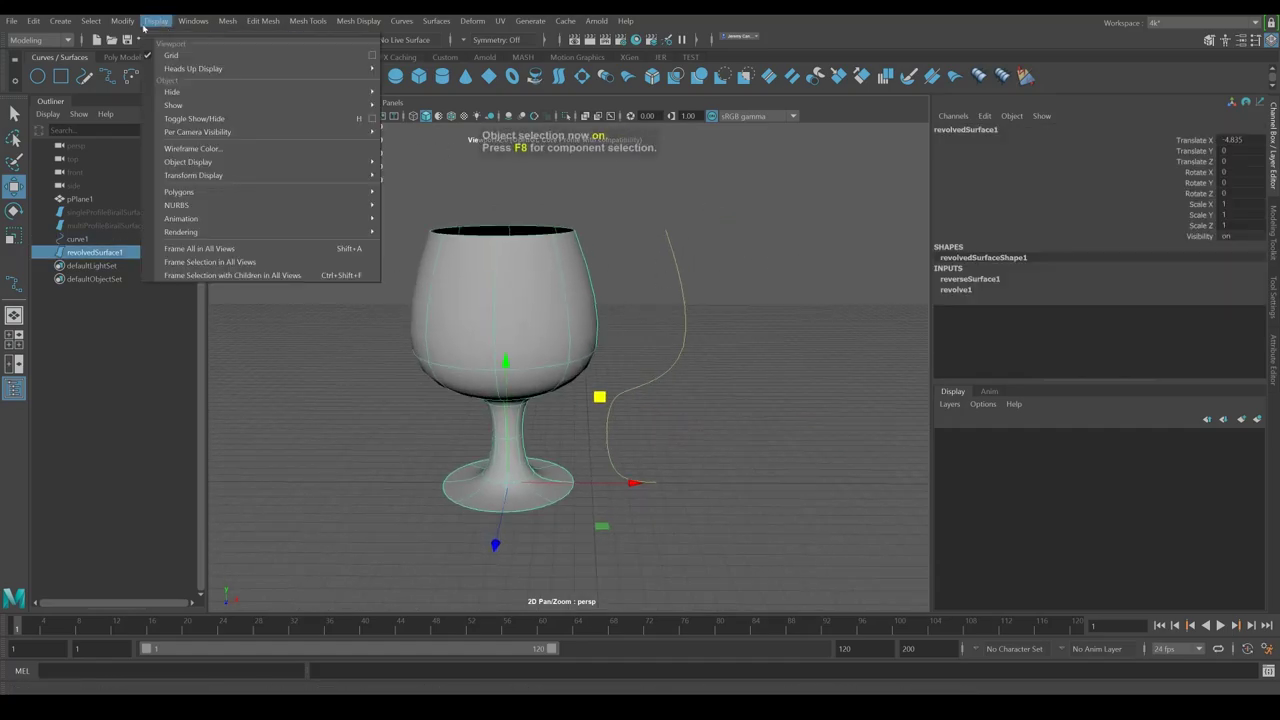
mouse_move(122, 21)
mouse_move(186, 346)
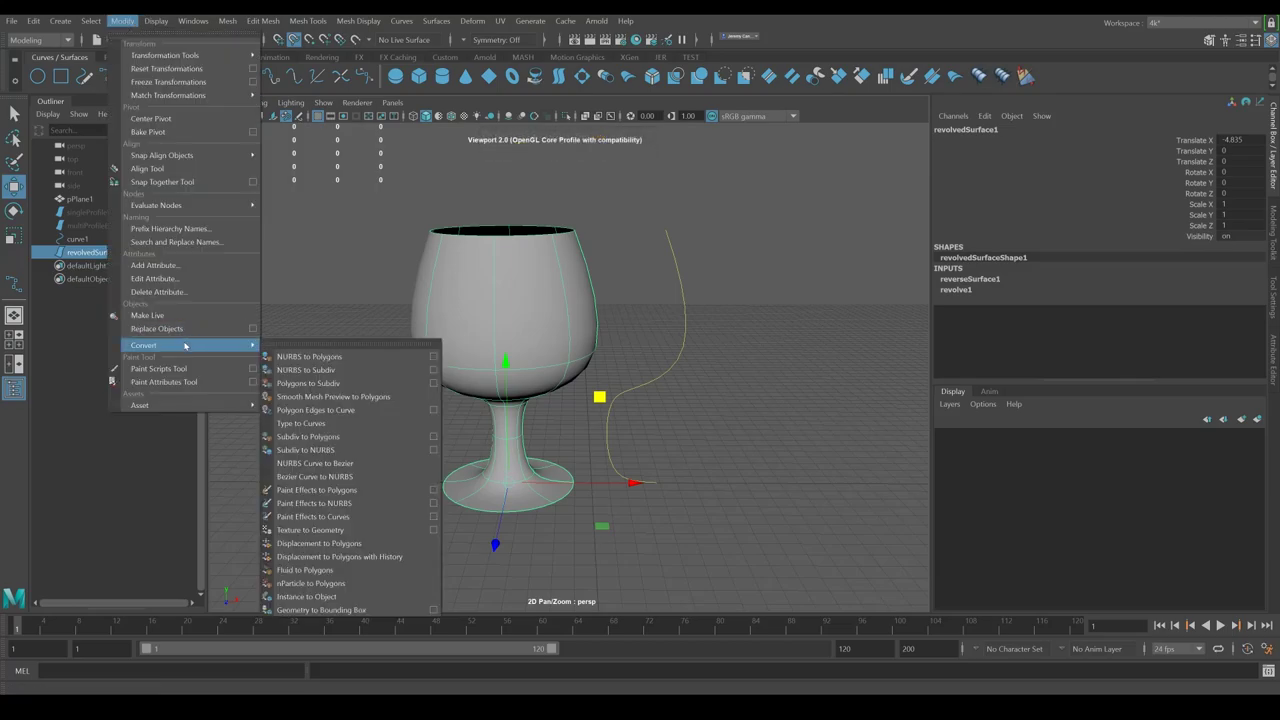
click(433, 357)
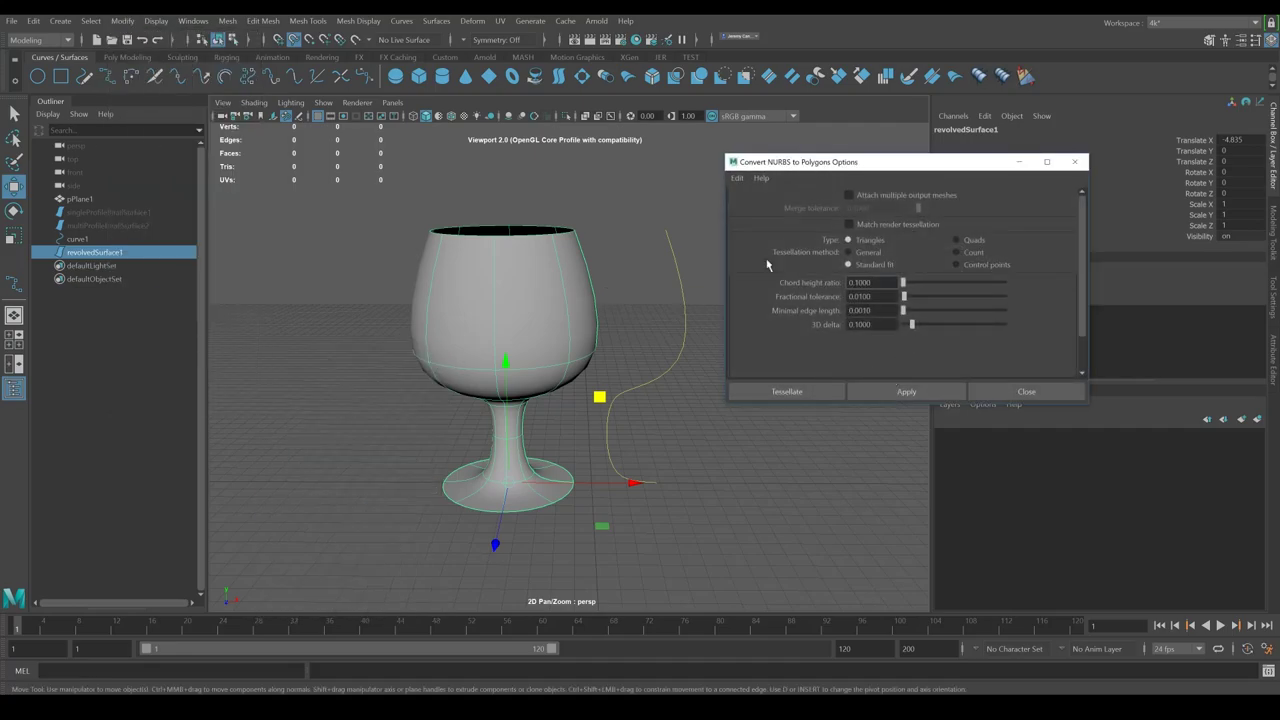
click(738, 179)
click(763, 204)
click(849, 252)
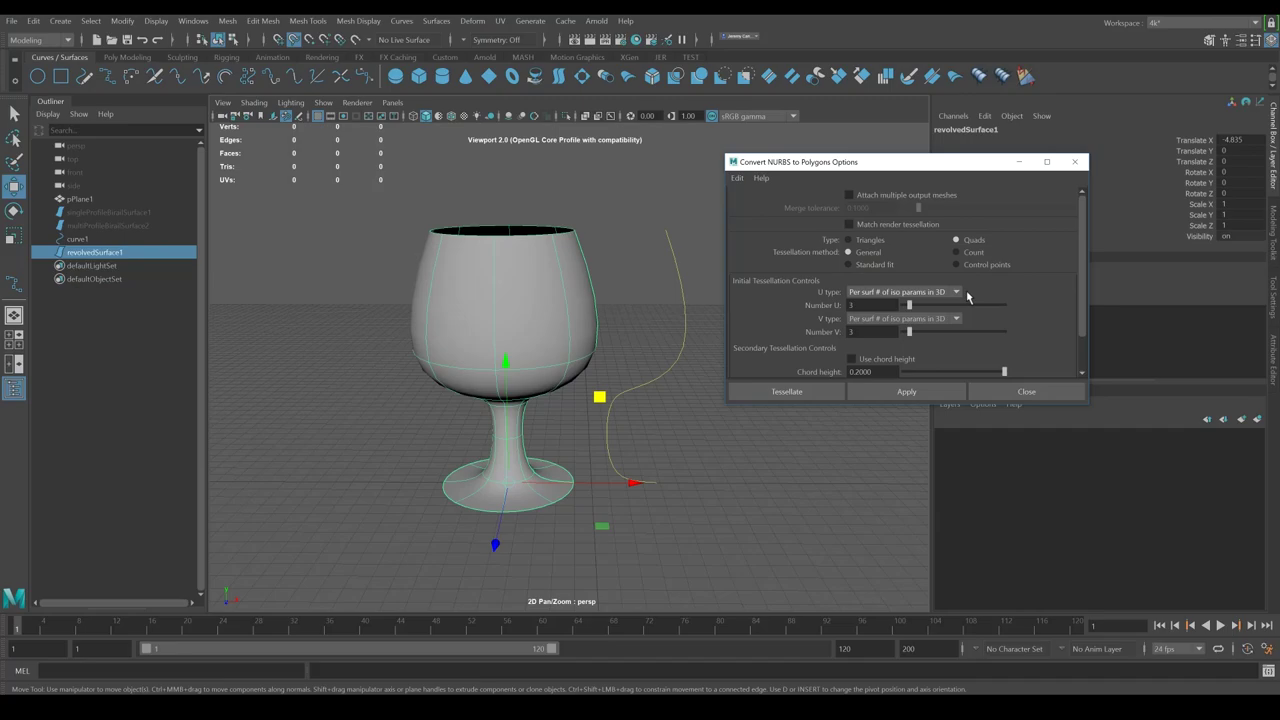
Step: Set both the U type and V type of the tessellation to Per span # of iso params
click(928, 292)
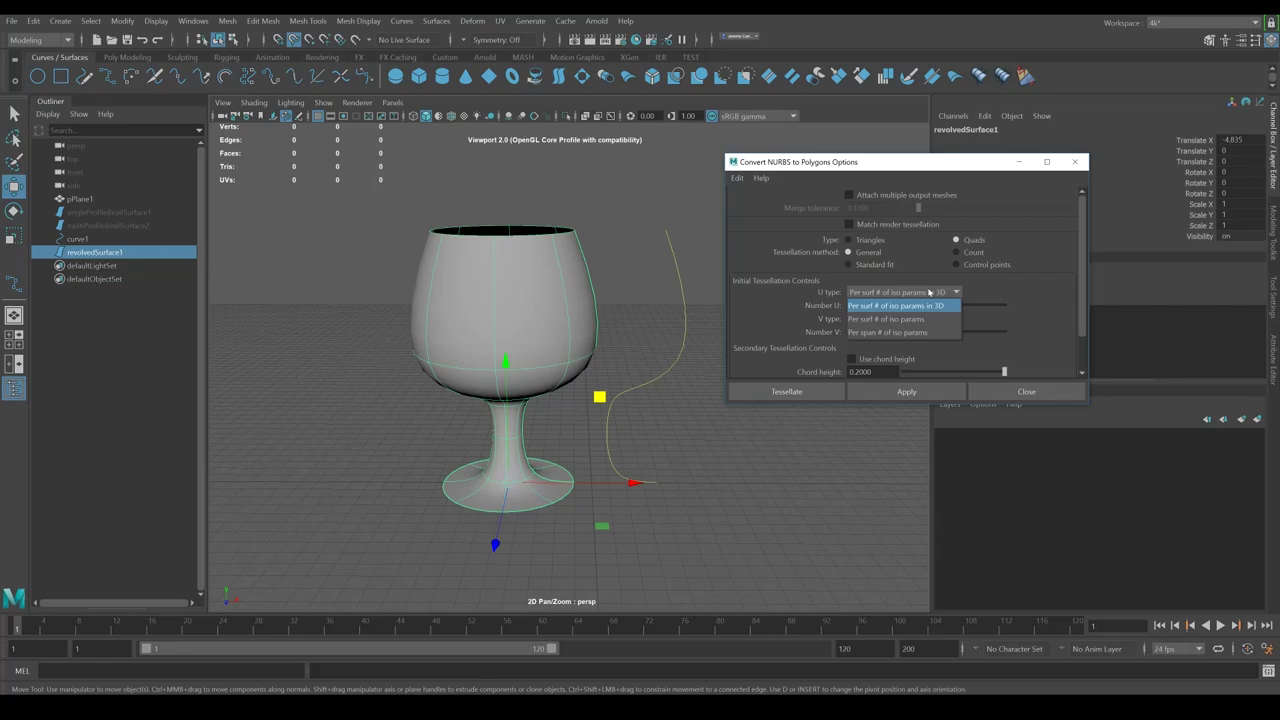
click(793, 297)
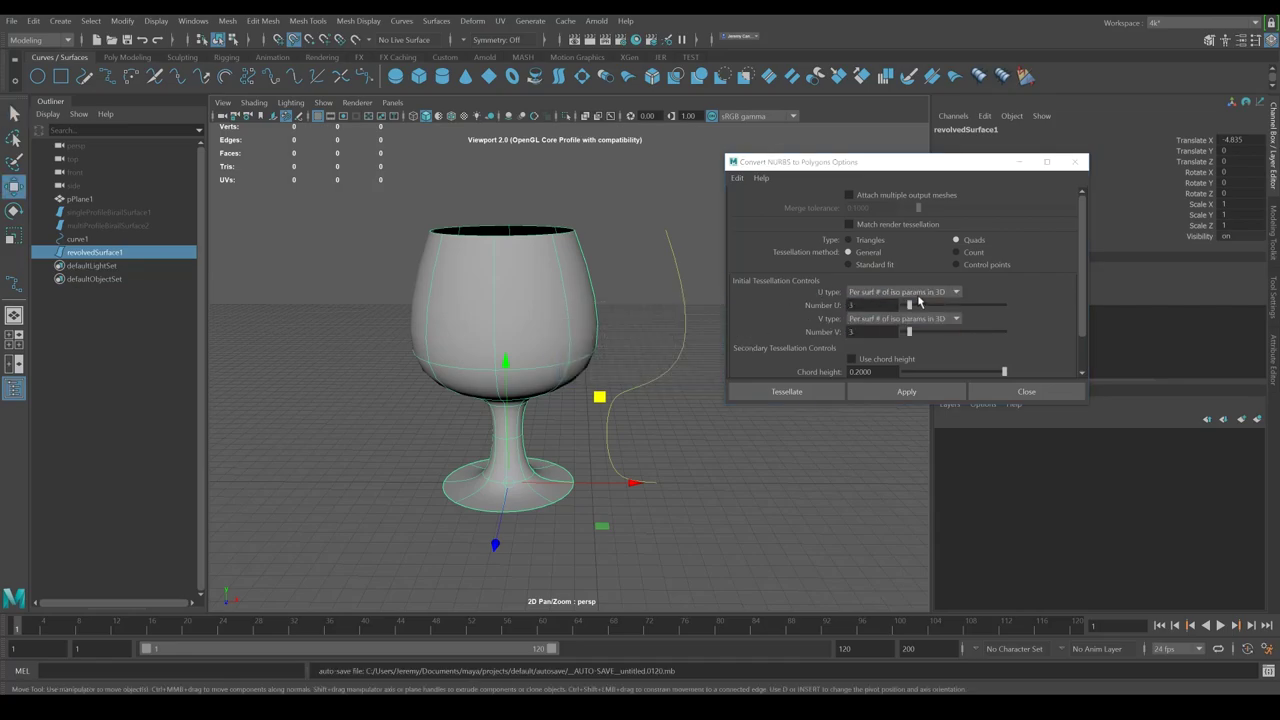
click(900, 318)
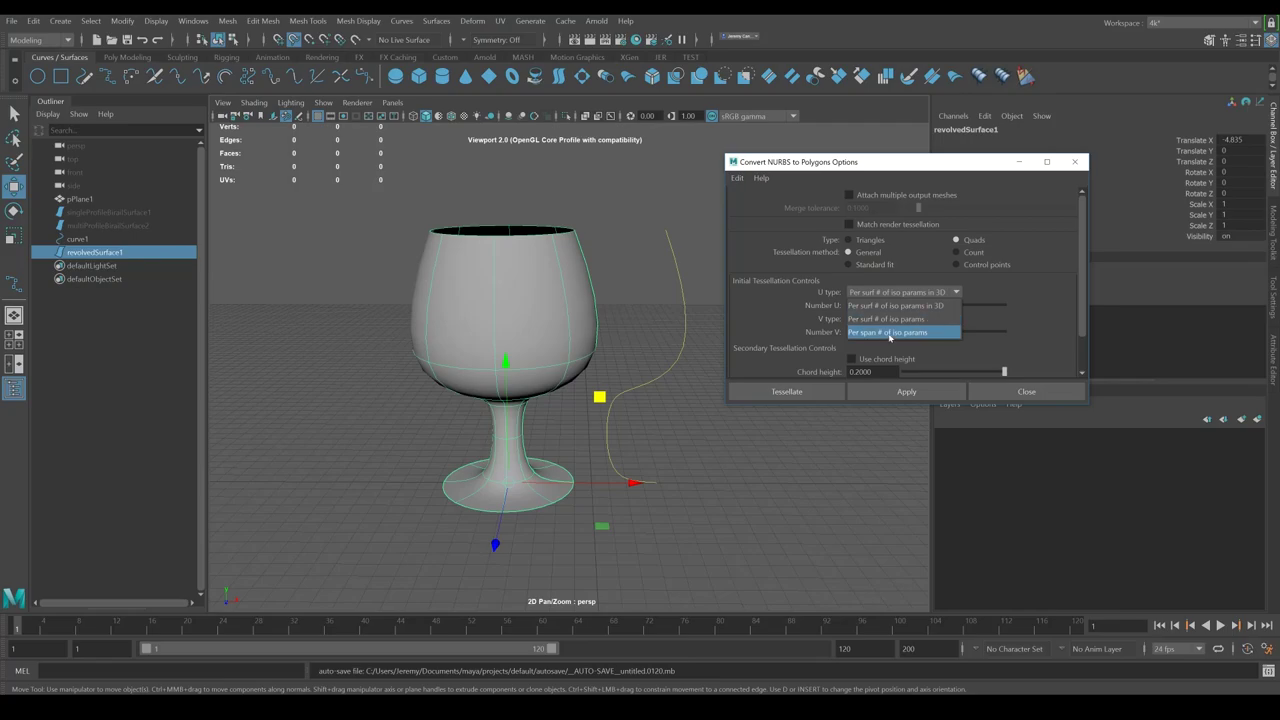
click(889, 332)
click(943, 320)
click(898, 358)
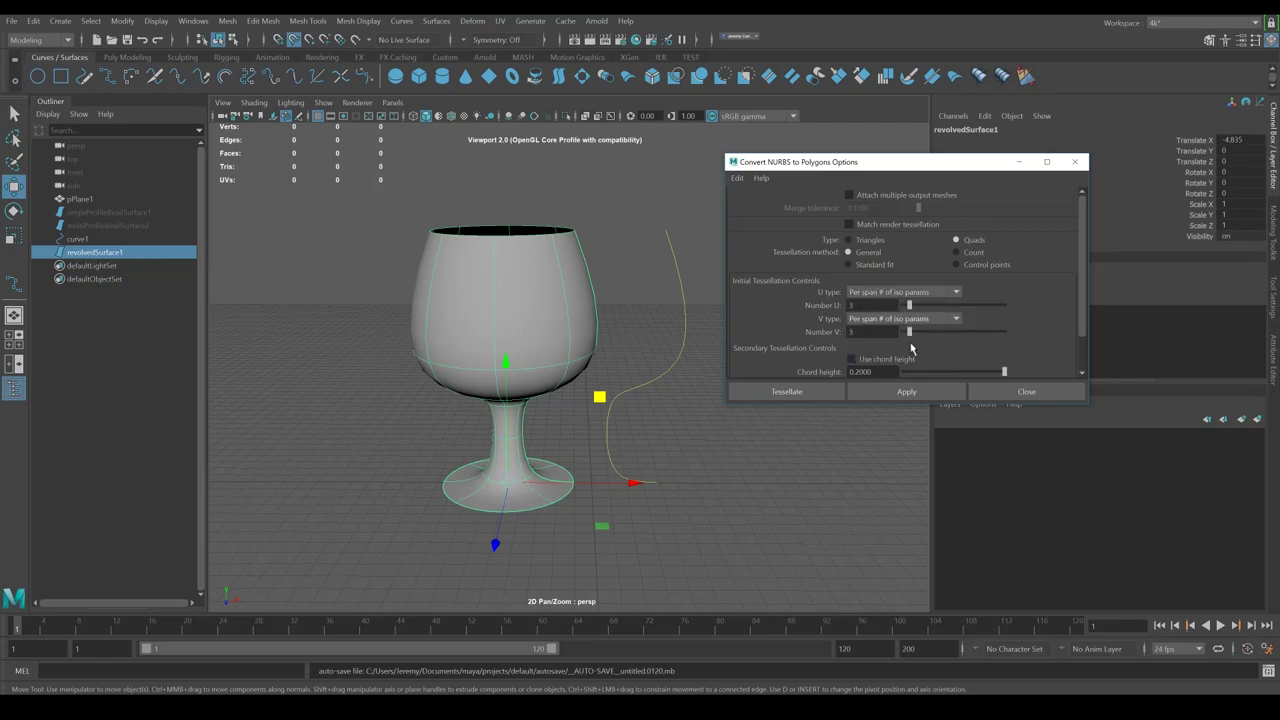
Step: Tessellate the goblet into polygons and move the polygon copy to about 12.3 in X, beside the NURBS goblet
click(810, 391)
drag(717, 484, 935, 482)
click(868, 427)
Step: Compare the polygon goblet's topology with the NURBS goblet from several angles
alt+drag(868, 427, 797, 408)
click(682, 360)
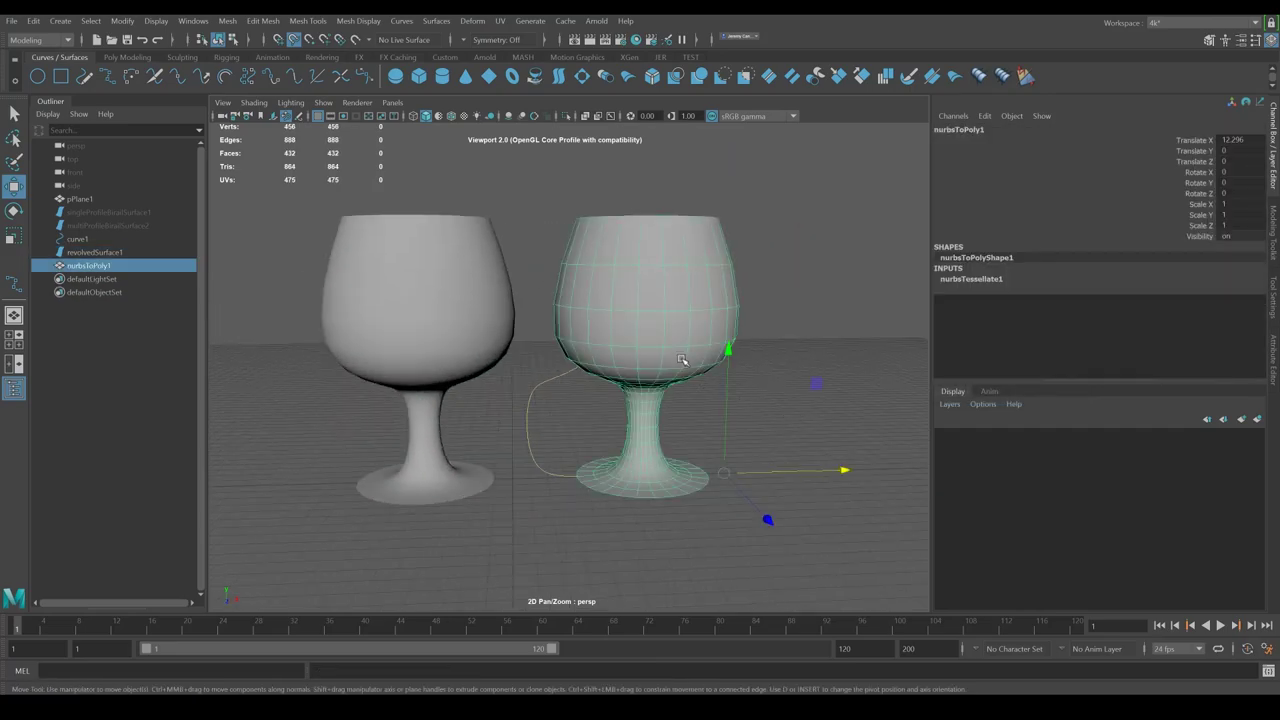
click(815, 384)
alt+drag(643, 392, 689, 434)
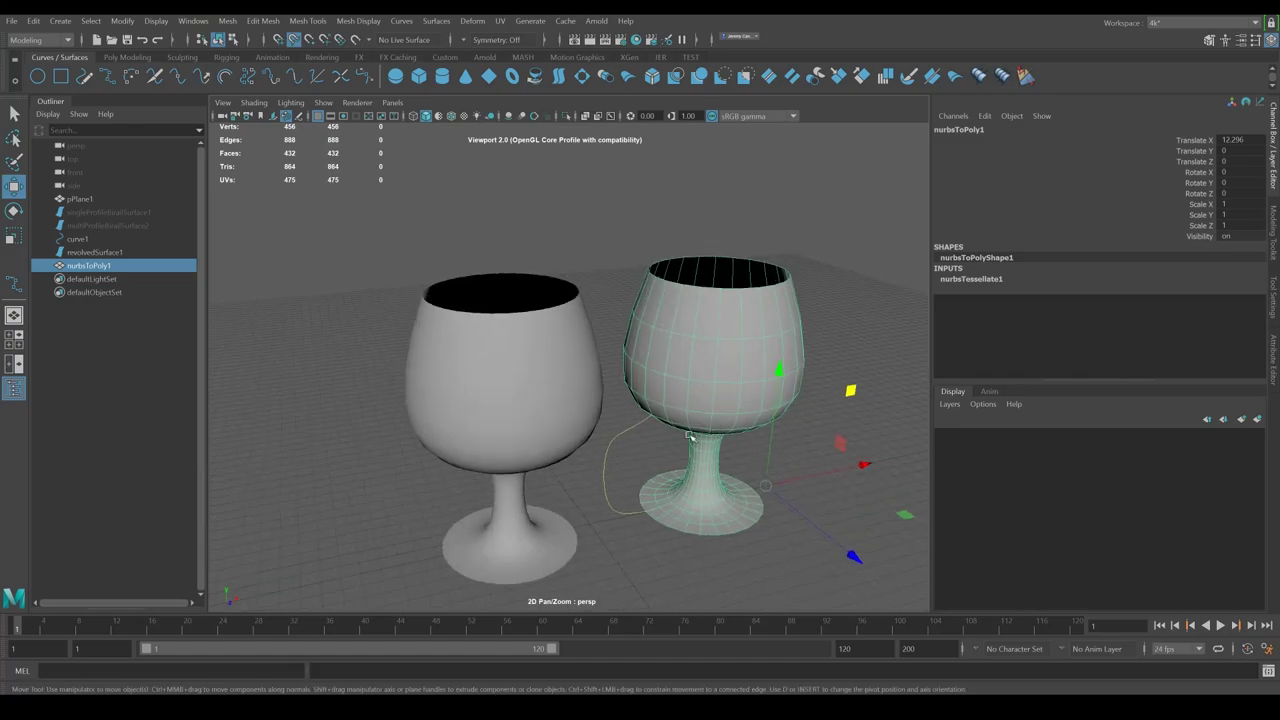
click(508, 407)
alt+drag(527, 445, 566, 396)
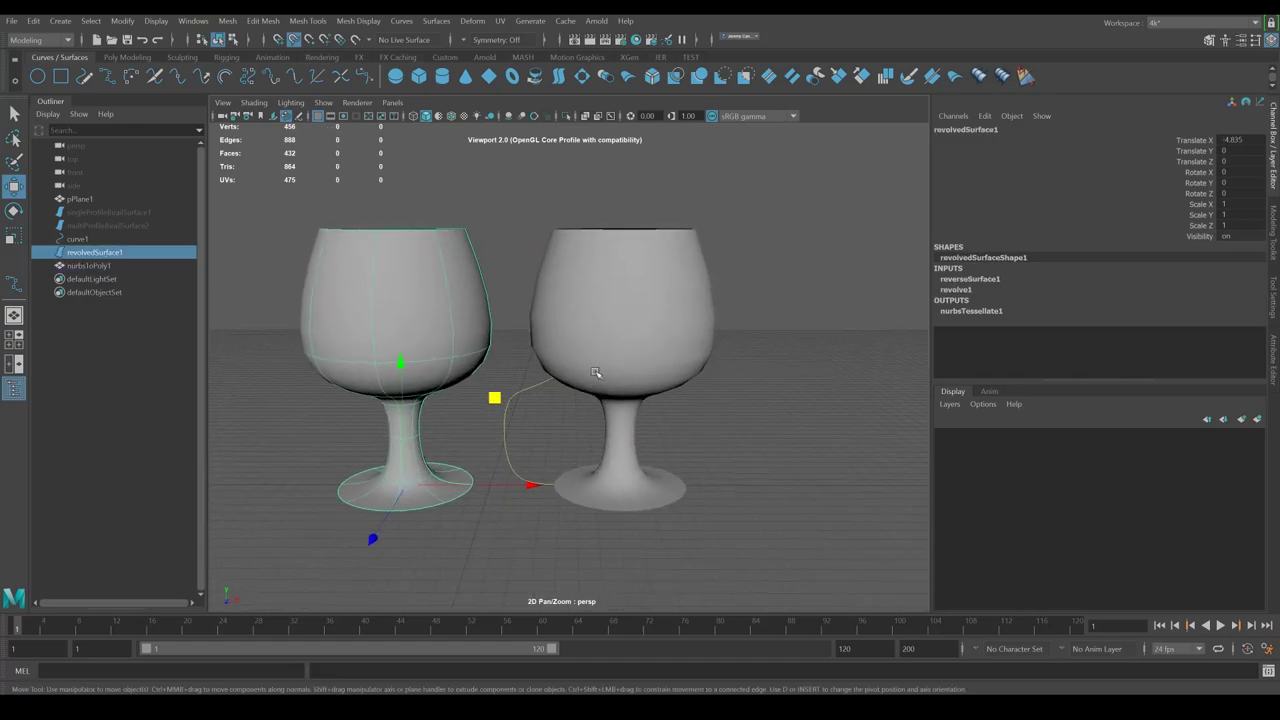
click(609, 342)
alt+drag(661, 357, 765, 353)
alt+drag(806, 434, 863, 443)
click(802, 390)
click(669, 309)
scroll(668, 385, up, 4)
scroll(650, 346, down, 3)
alt+middle_drag(626, 345, 598, 351)
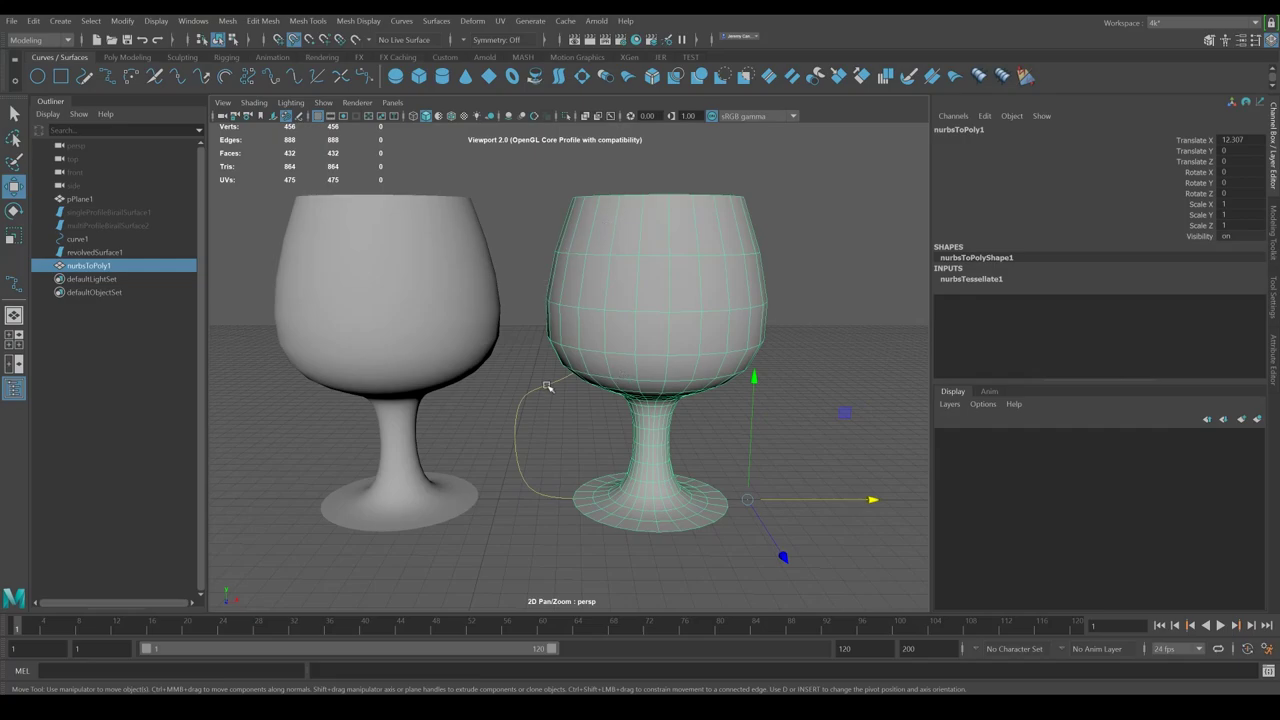
Step: Toggle the smooth mesh preview on the polygon goblet and leave it on to compare it with the NURBS goblet
click(780, 283)
click(691, 286)
scroll(586, 363, up, 2)
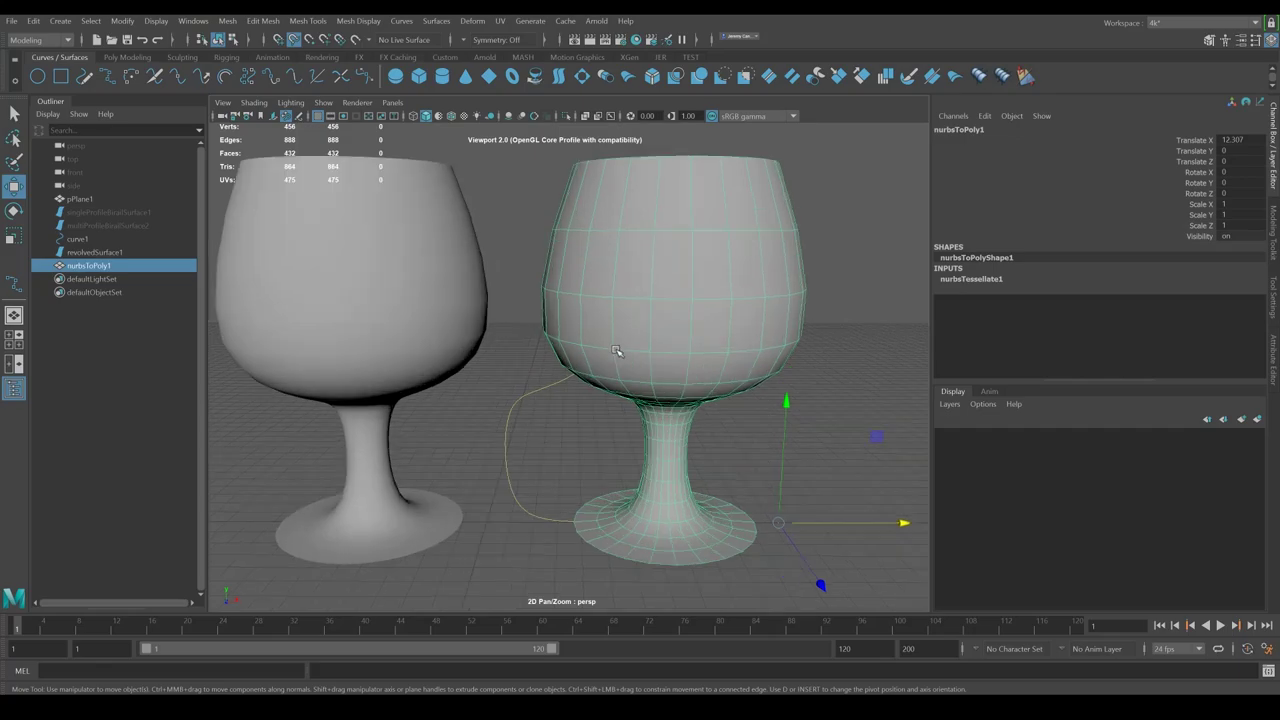
scroll(580, 317, up, 3)
key(3)
key(1)
key(3)
click(518, 204)
click(639, 261)
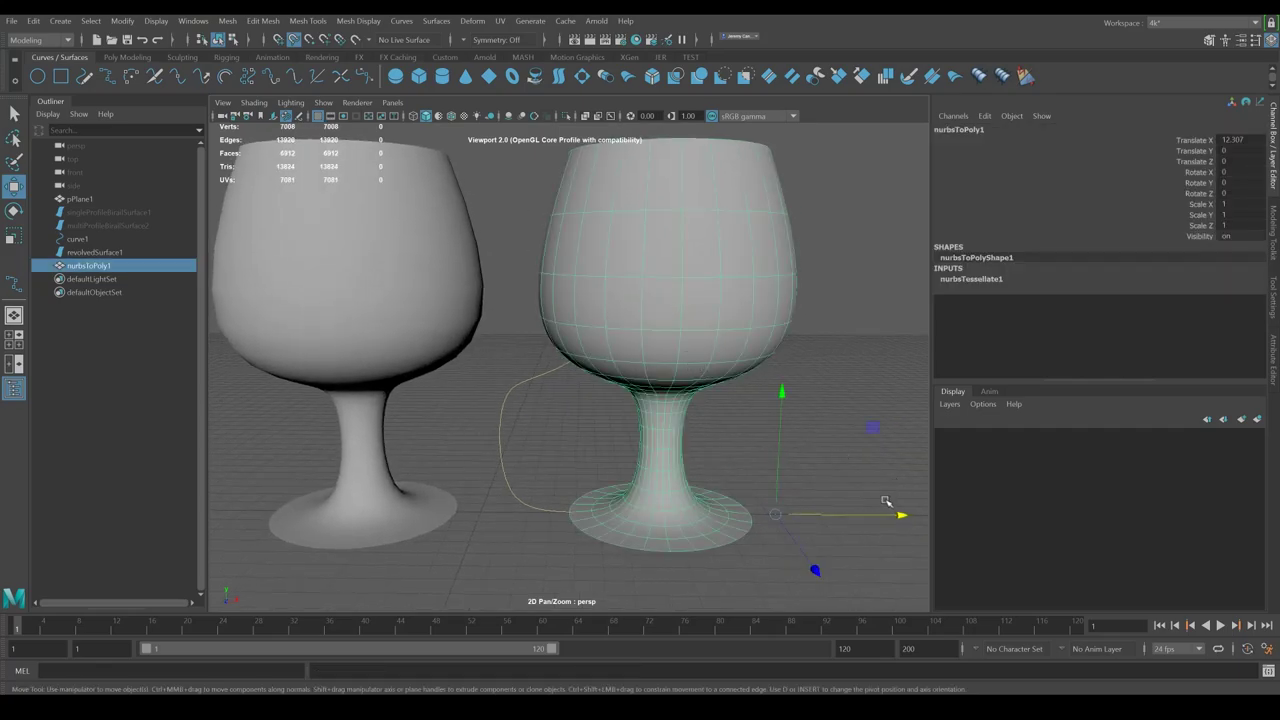
Step: Move the smoothed polygon goblet along X to about 0 so it overlaps the NURBS goblet, and undo the extra nudge
drag(902, 515, 693, 468)
scroll(871, 429, up, 4)
scroll(841, 388, down, 4)
alt+middle_drag(640, 398, 734, 469)
scroll(731, 426, up, 2)
scroll(684, 441, up, 2)
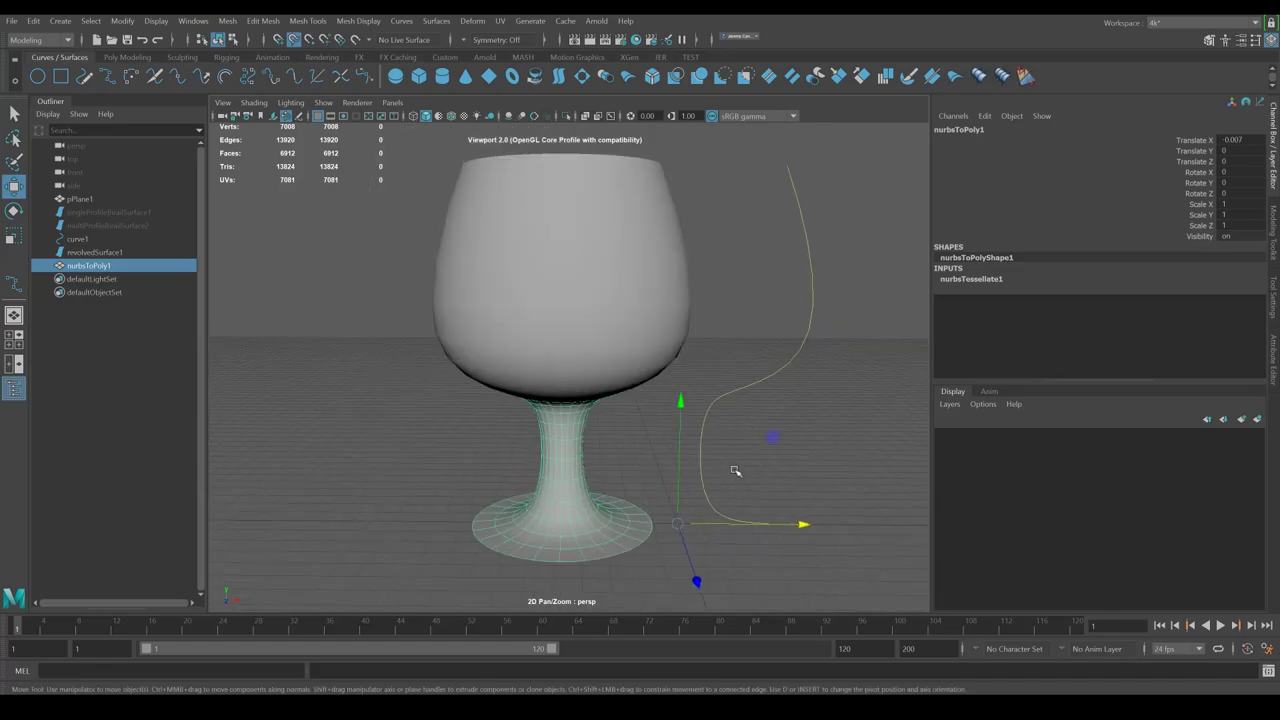
click(803, 526)
key(ctrl+z)
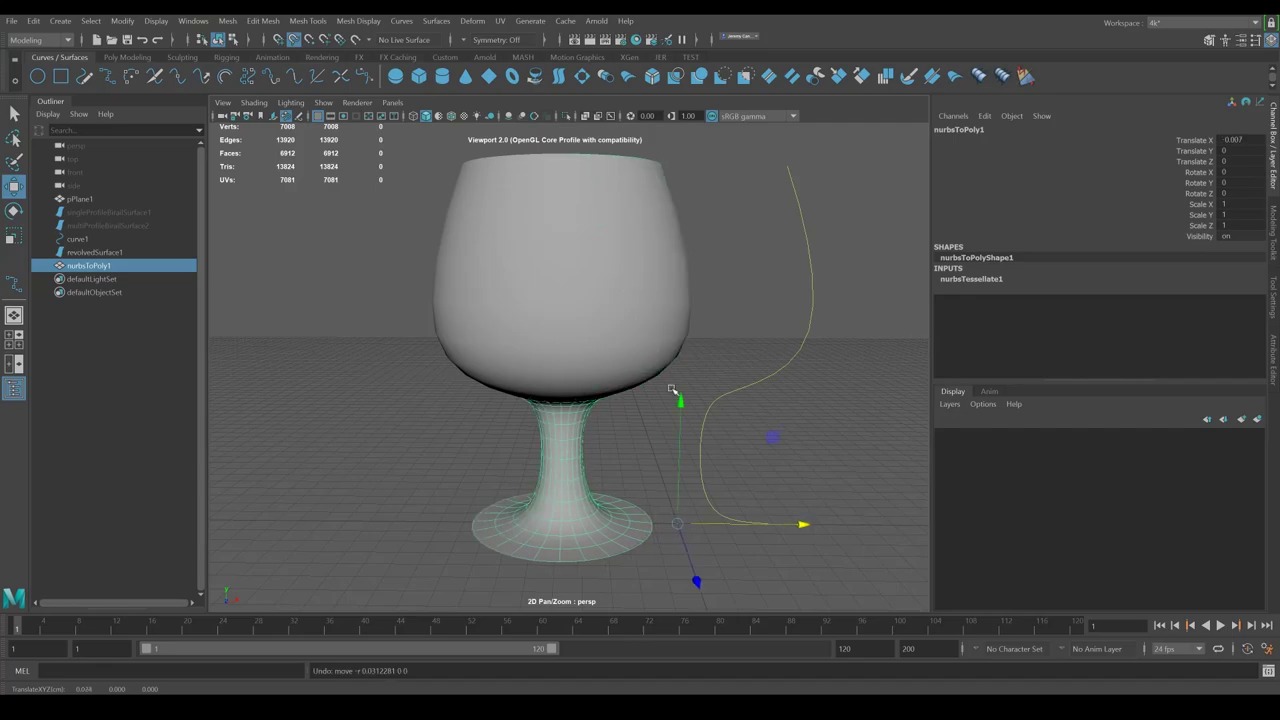
Step: Compare the overlapping goblets around the bowl and rim, toggling the polygon goblet's smooth mesh preview
click(591, 327)
scroll(691, 443, up, 5)
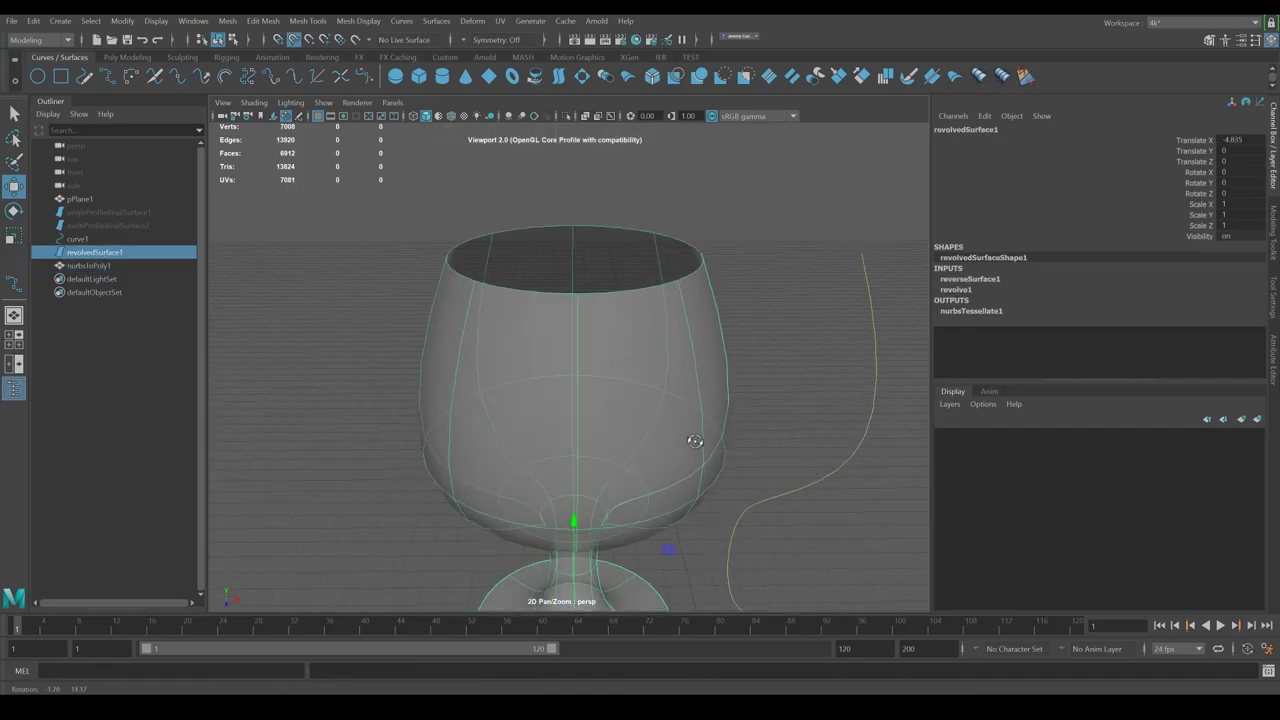
click(586, 360)
alt+drag(586, 360, 609, 300)
alt+right_drag(609, 300, 689, 331)
alt+middle_drag(592, 345, 645, 352)
scroll(645, 352, up, 2)
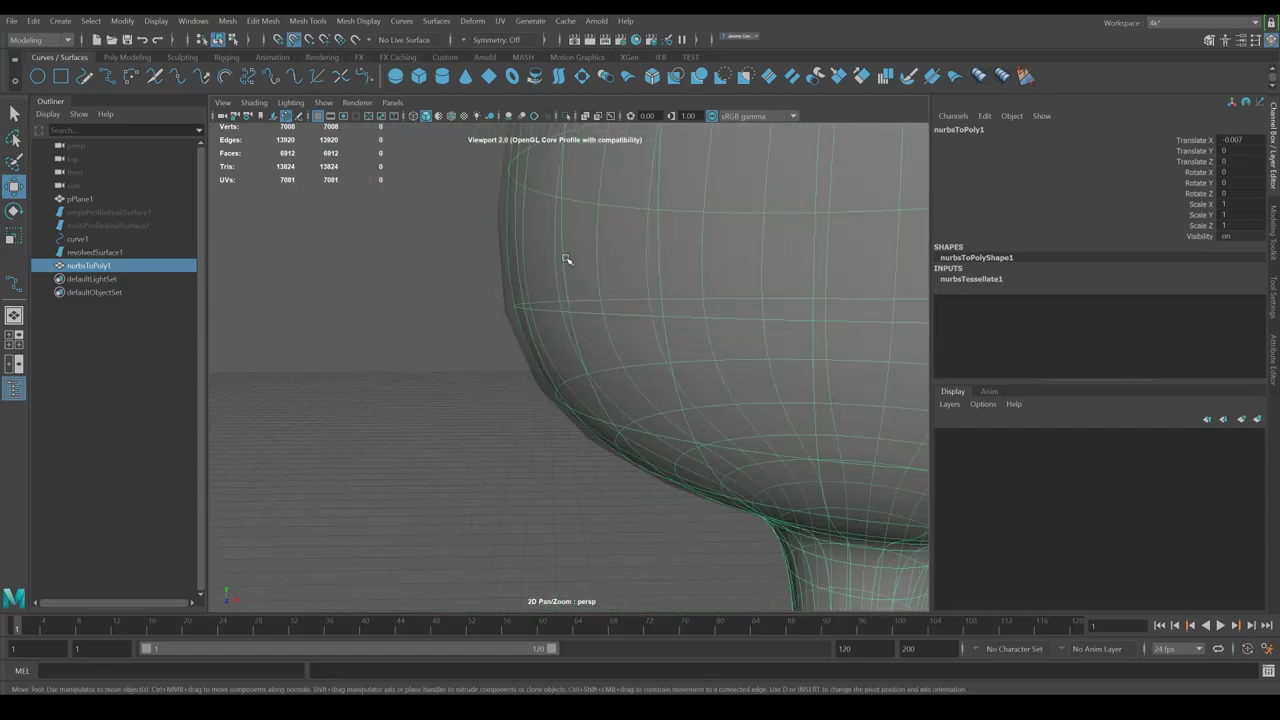
alt+right_drag(554, 262, 642, 344)
key(1)
key(3)
alt+drag(494, 366, 605, 396)
alt+middle_drag(444, 343, 465, 368)
mouse_move(465, 368)
alt+mouse_down()
mouse_move(457, 443)
mouse_move(503, 403)
mouse_move(471, 443)
mouse_move(450, 382)
alt+mouse_up()
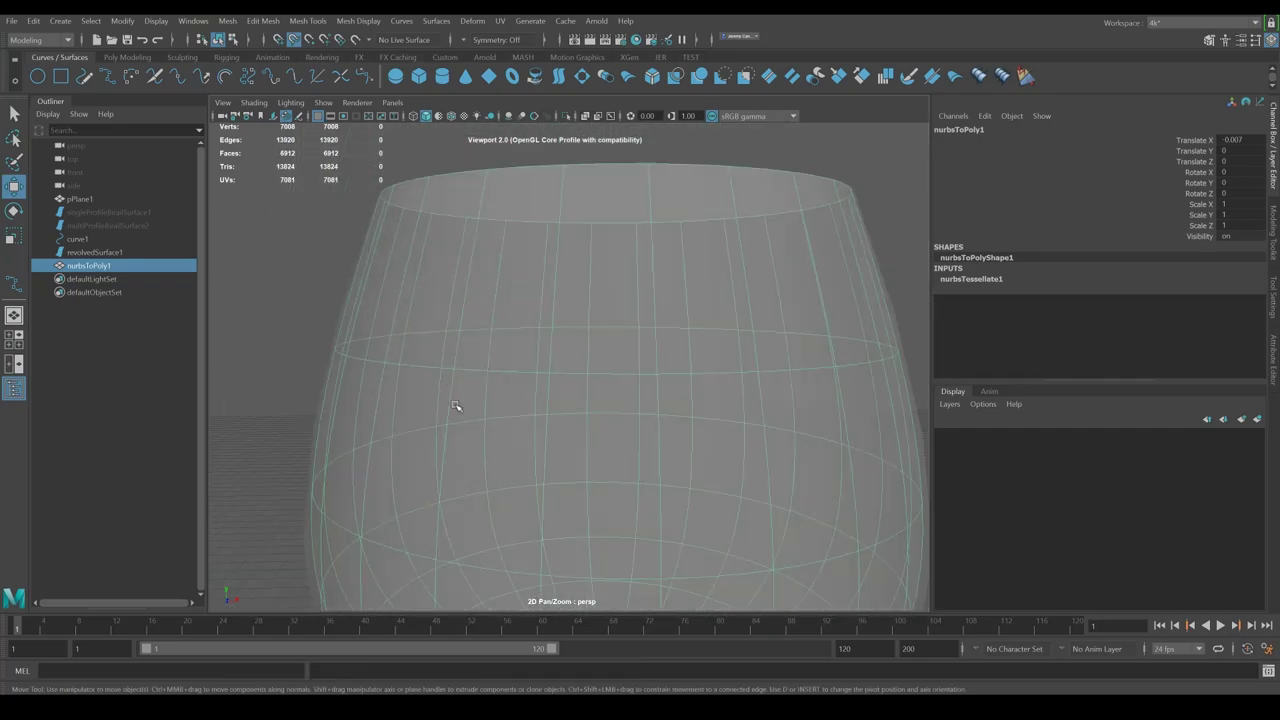
Step: Inspect how closely the overlapping goblets match at the bowl's underside and along the stem
alt+right_drag(520, 468, 531, 426)
alt+middle_drag(531, 426, 525, 190)
alt+right_drag(520, 414, 500, 460)
alt+middle_drag(500, 460, 541, 400)
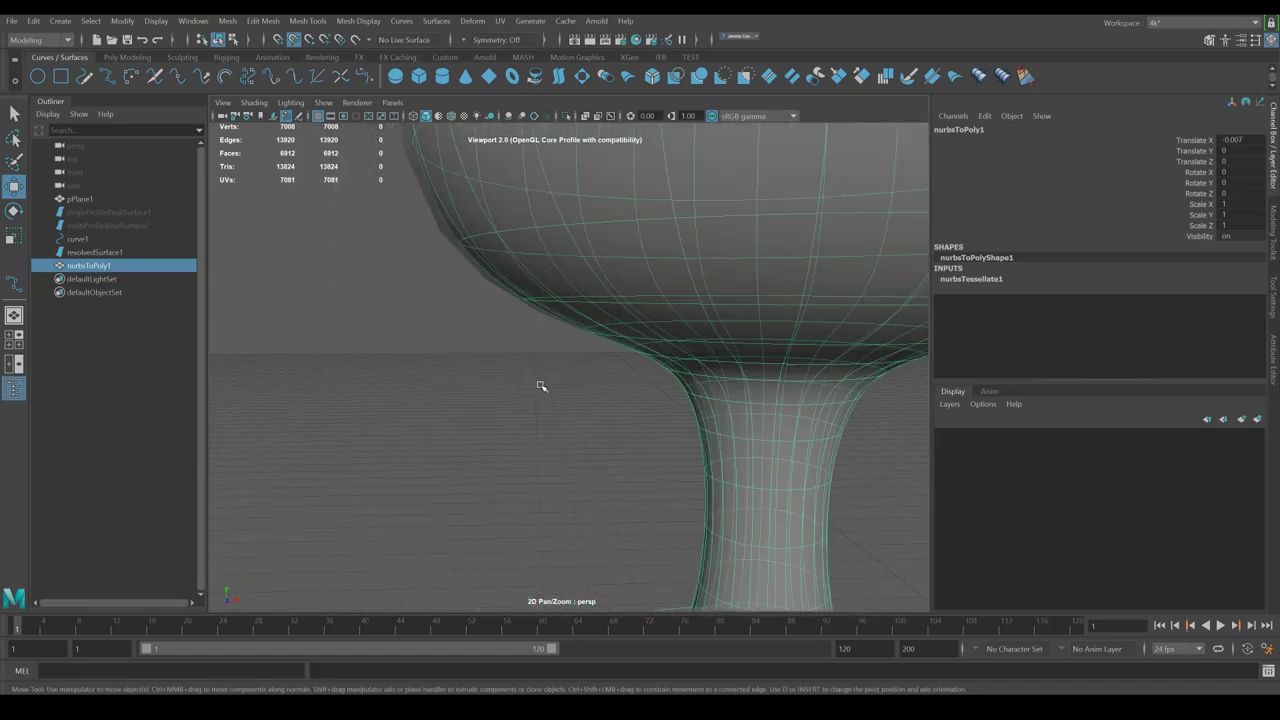
alt+drag(540, 400, 514, 385)
alt+right_drag(418, 274, 494, 303)
alt+middle_drag(522, 325, 434, 274)
alt+right_drag(434, 274, 529, 366)
alt+middle_drag(430, 330, 499, 385)
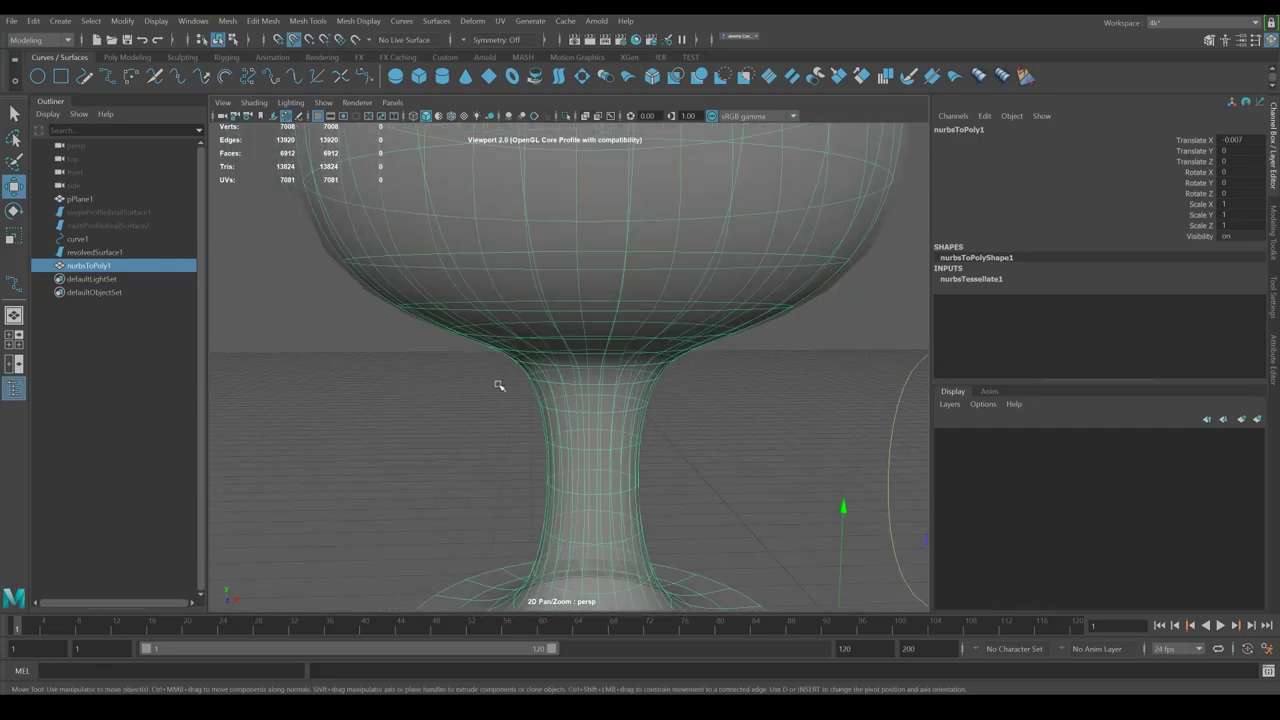
alt+drag(499, 385, 523, 306)
alt+right_drag(566, 346, 640, 387)
Step: Move the polygon goblet to about 10 in X, turn off its smooth preview and set the NURBS goblet to fine display smoothness
alt+drag(640, 387, 977, 472)
scroll(808, 449, down, 3)
key(1)
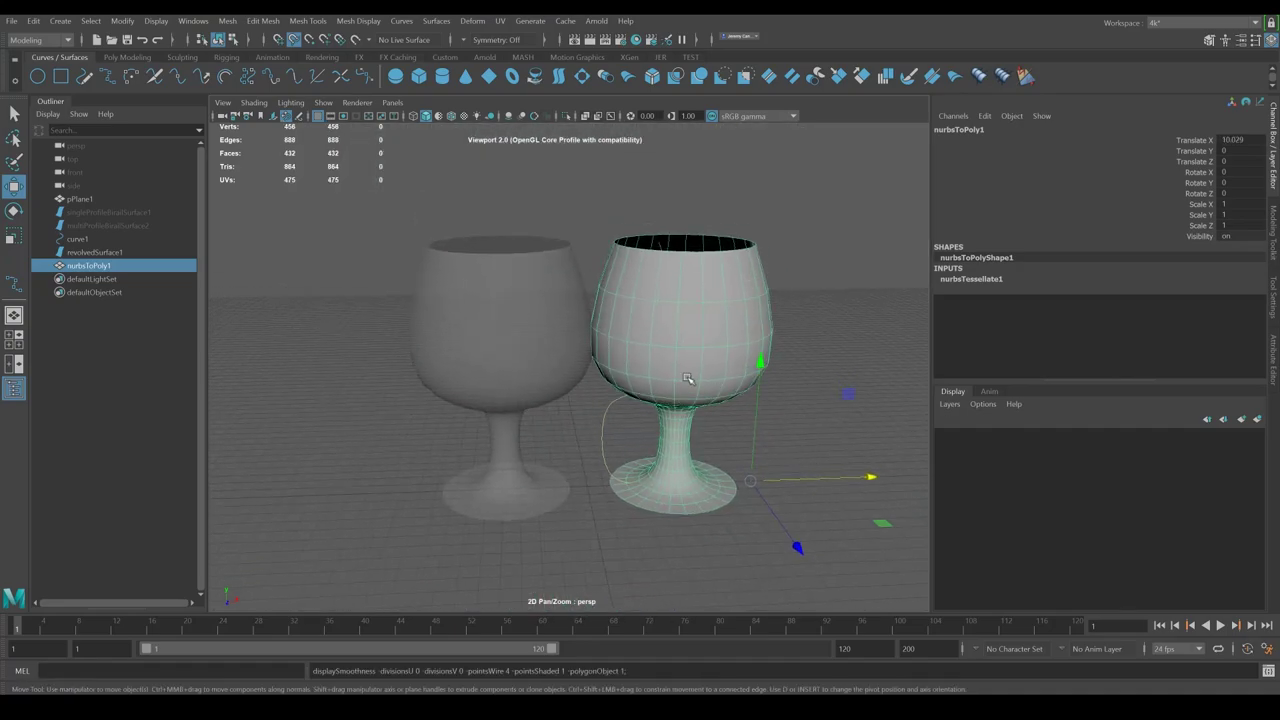
click(534, 351)
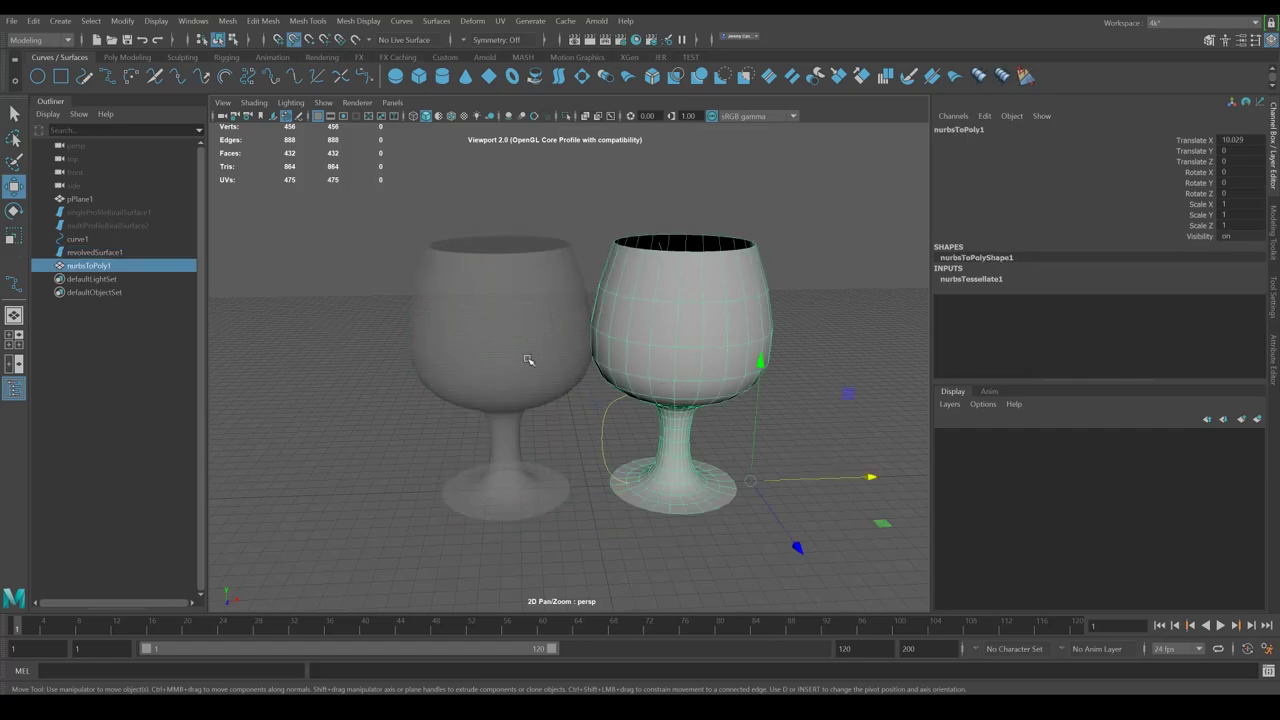
click(534, 351)
key(3)
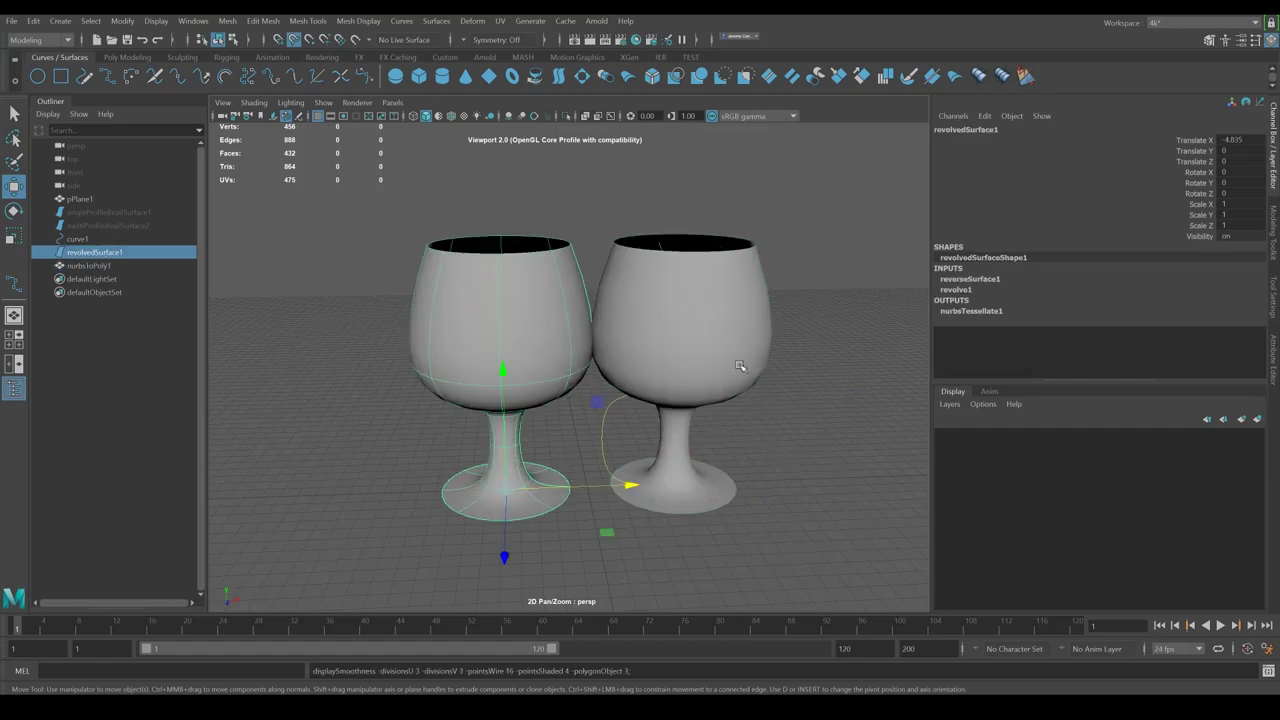
Step: Move the unsmoothed polygon goblet back along X over the NURBS goblet to compare the two shapes
click(745, 368)
drag(852, 477, 660, 480)
scroll(720, 457, down, 5)
scroll(685, 404, up, 10)
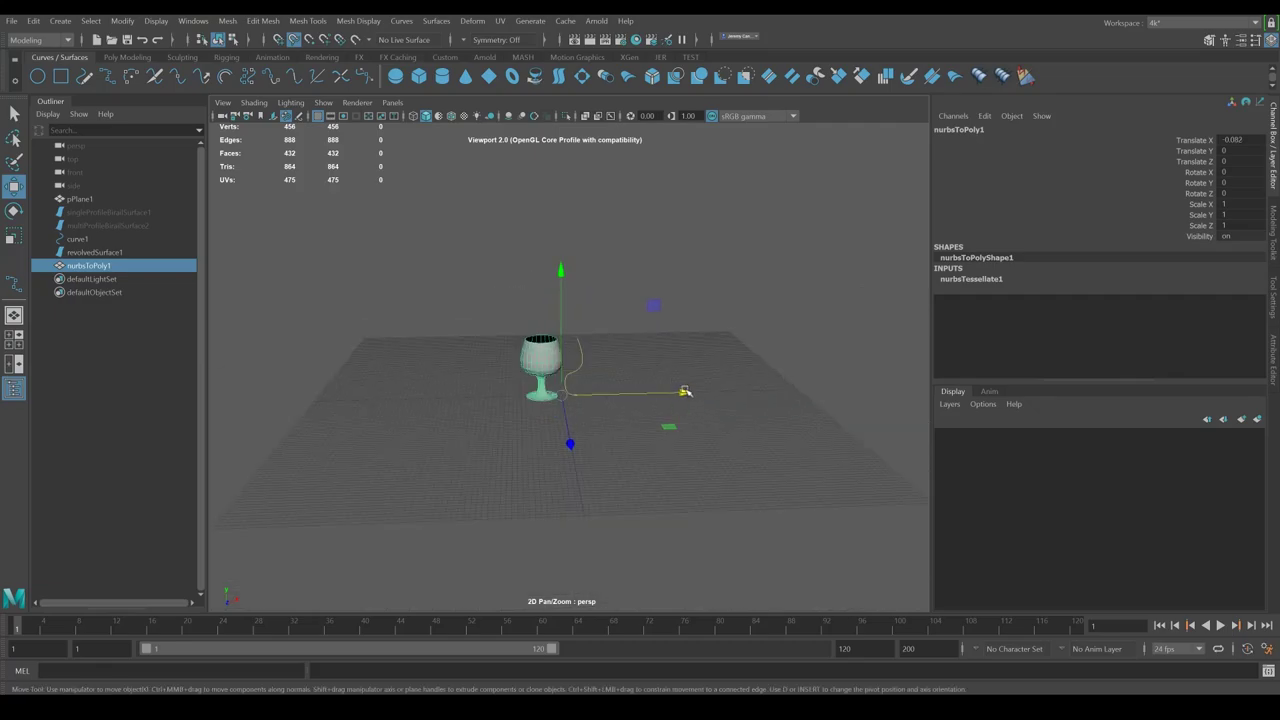
alt+middle_drag(600, 397, 683, 394)
scroll(683, 395, up, 5)
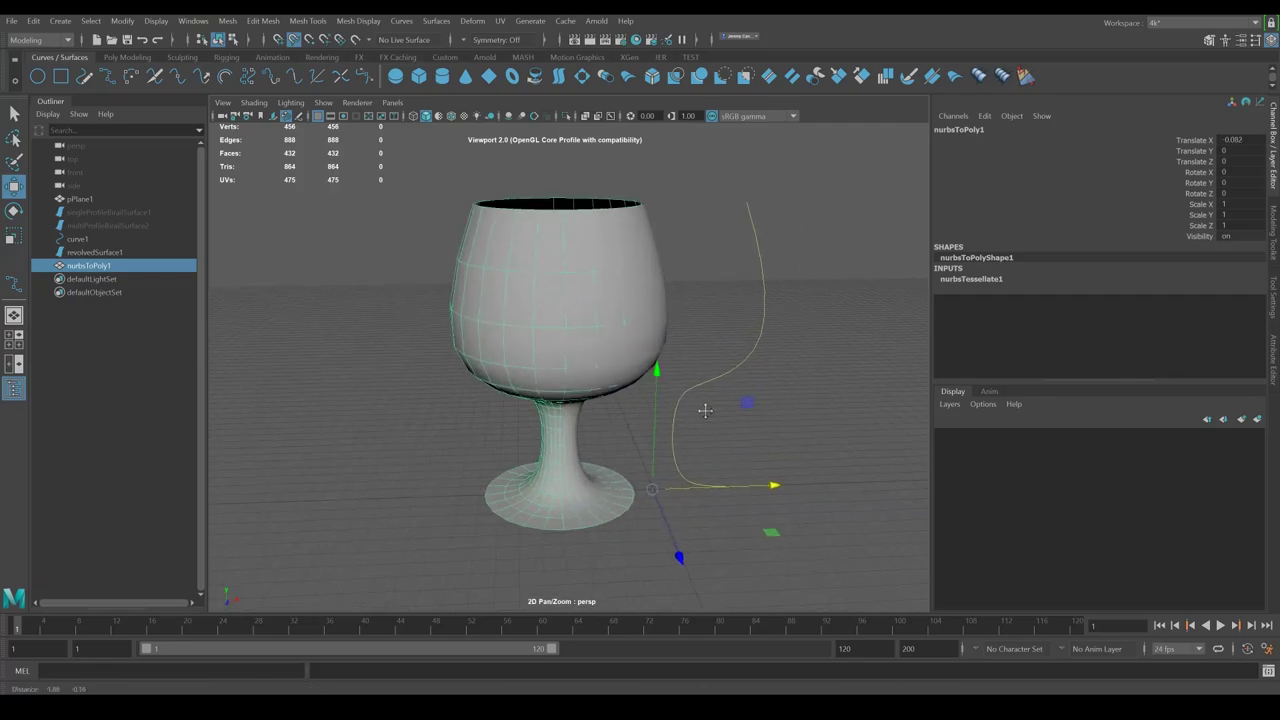
Step: Move the polygon goblet to about 13.07 in X, clear of the NURBS goblet
drag(744, 485, 932, 458)
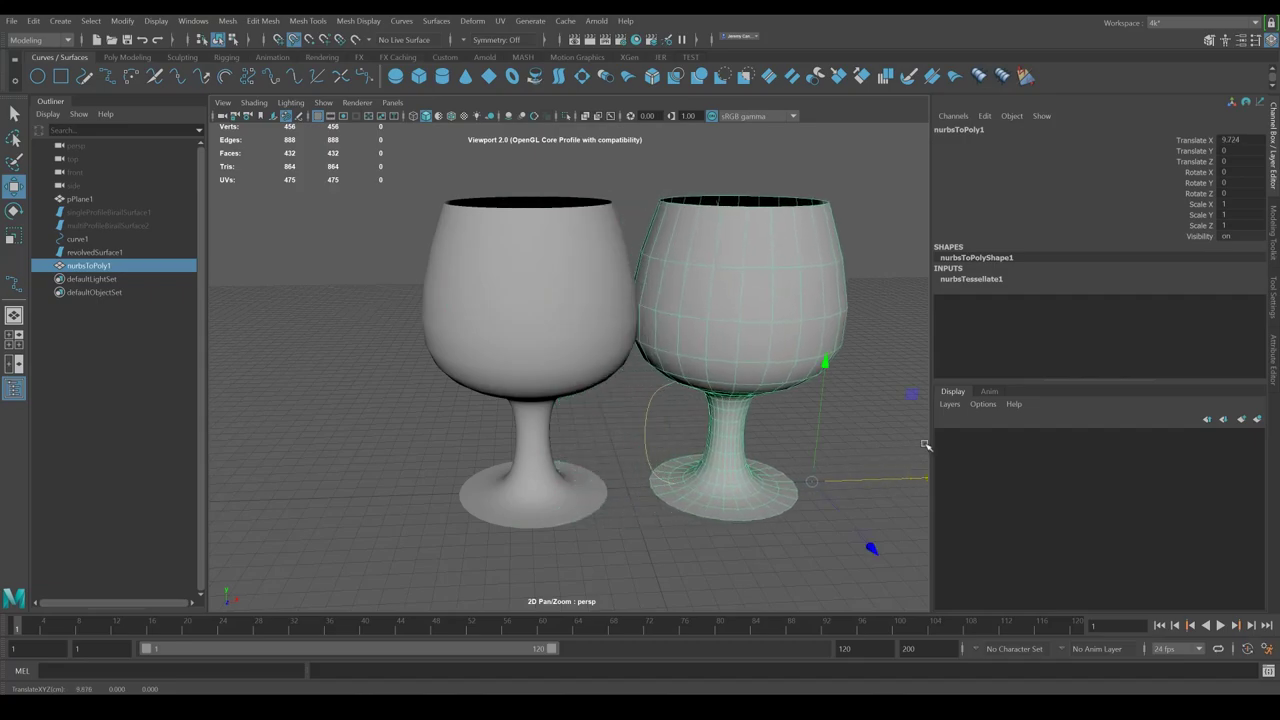
alt+middle_drag(799, 413, 703, 420)
drag(843, 489, 887, 473)
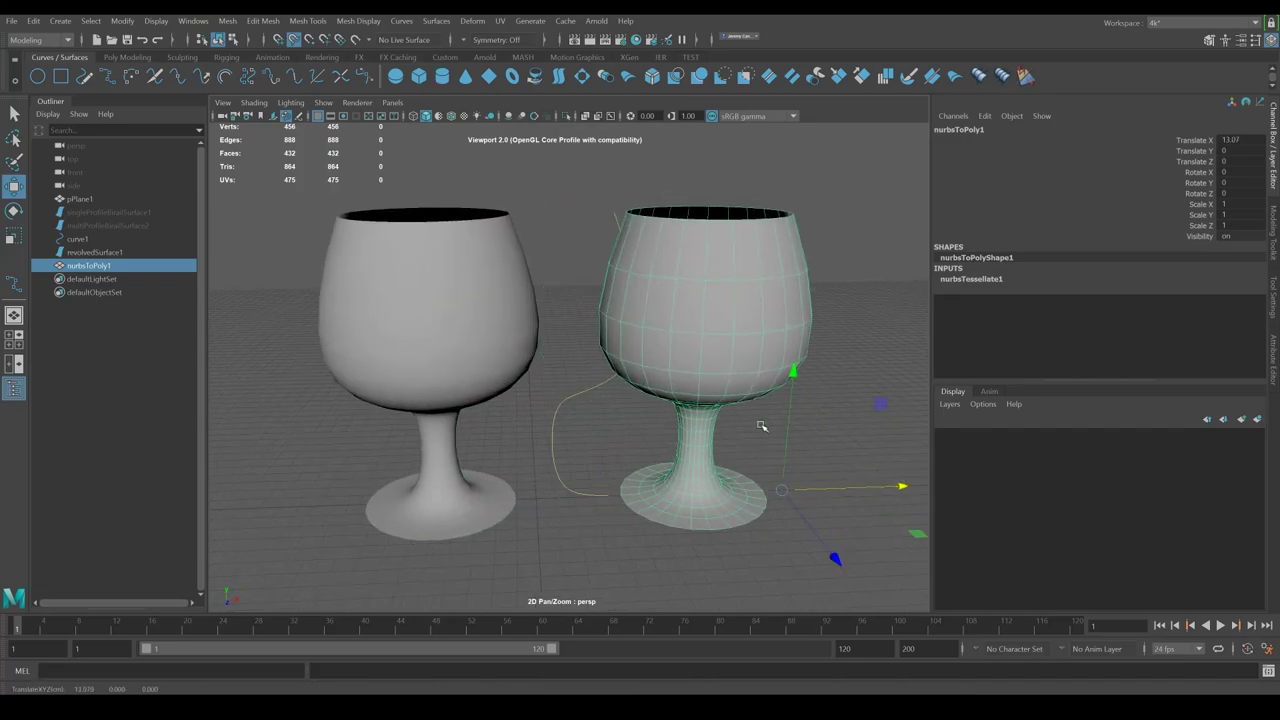
Step: Delete the polygon goblet and select the NURBS goblet
key(Delete)
alt+middle_drag(607, 407, 689, 374)
click(557, 320)
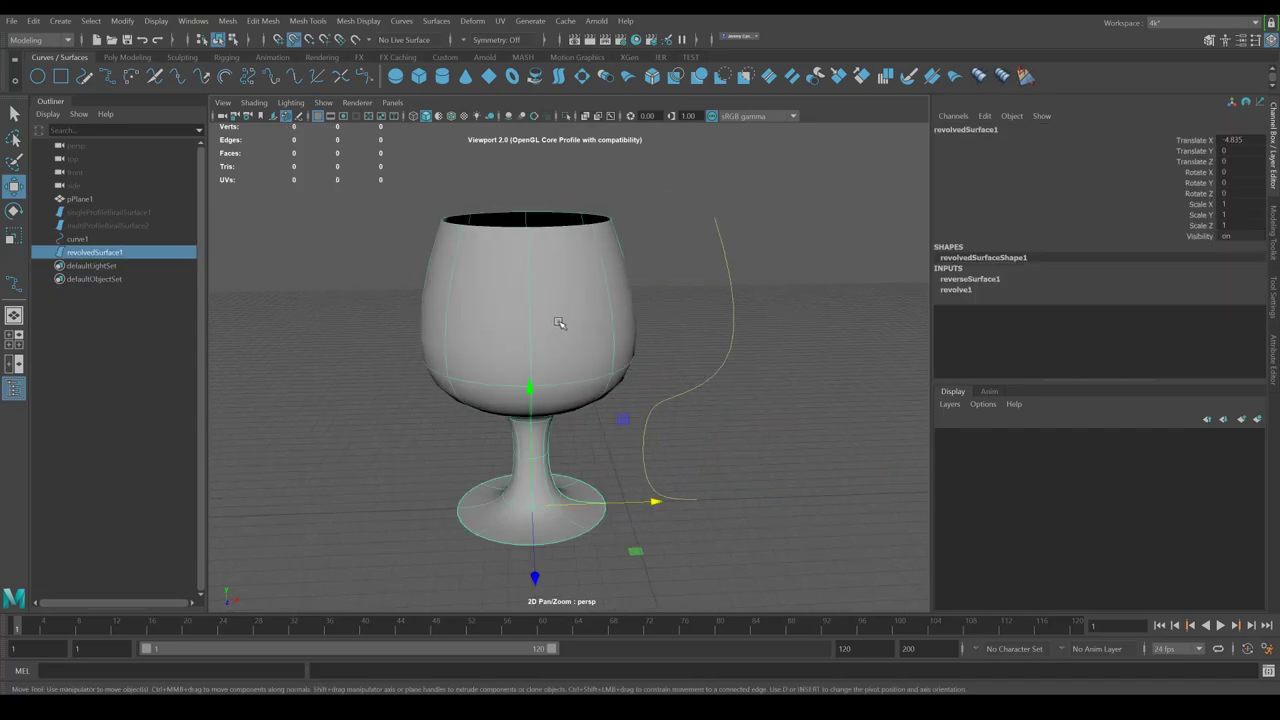
Step: Convert the NURBS goblet to quad polygons using Per span # of iso params, with Number U and Number V set to 6
click(70, 21)
click(122, 21)
click(122, 21)
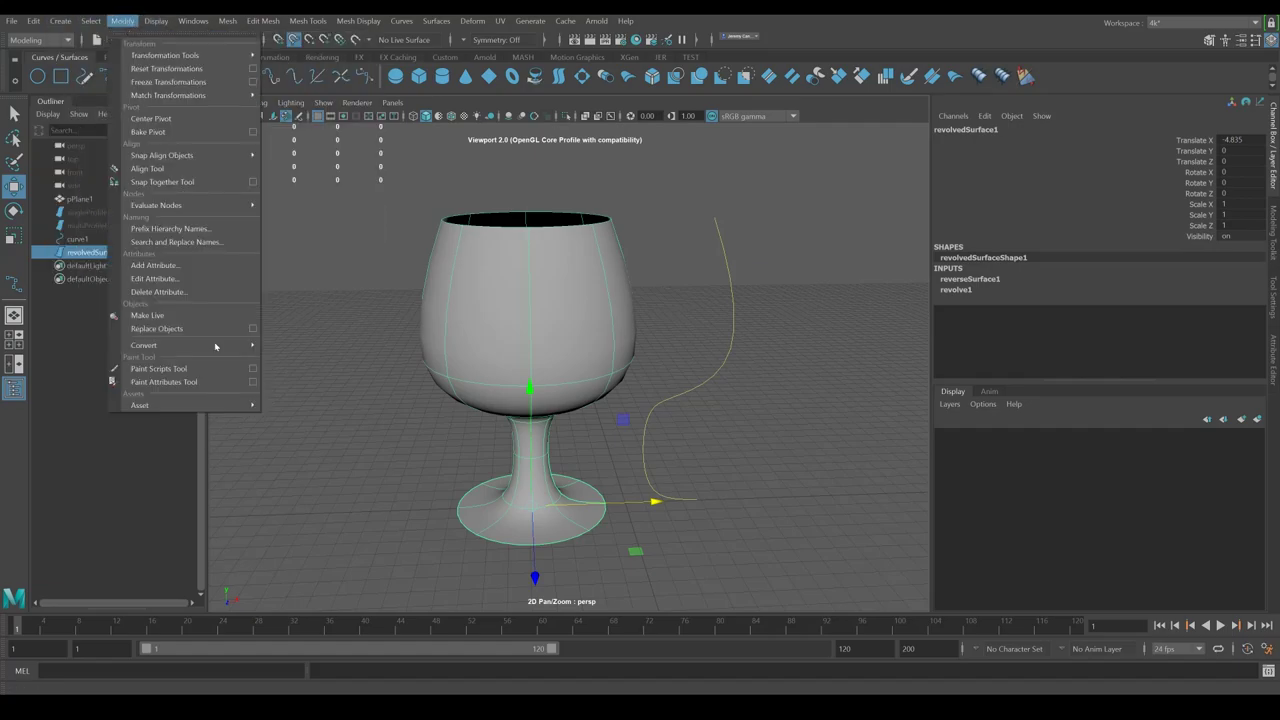
mouse_move(220, 346)
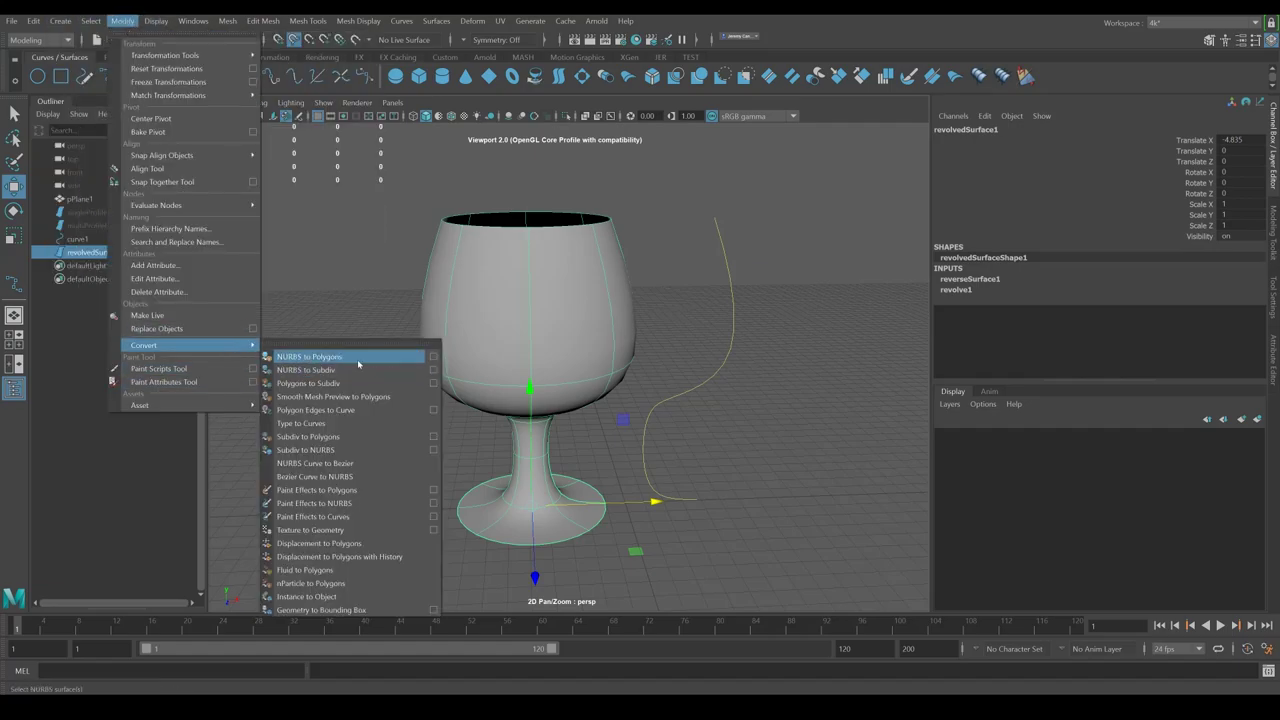
click(434, 357)
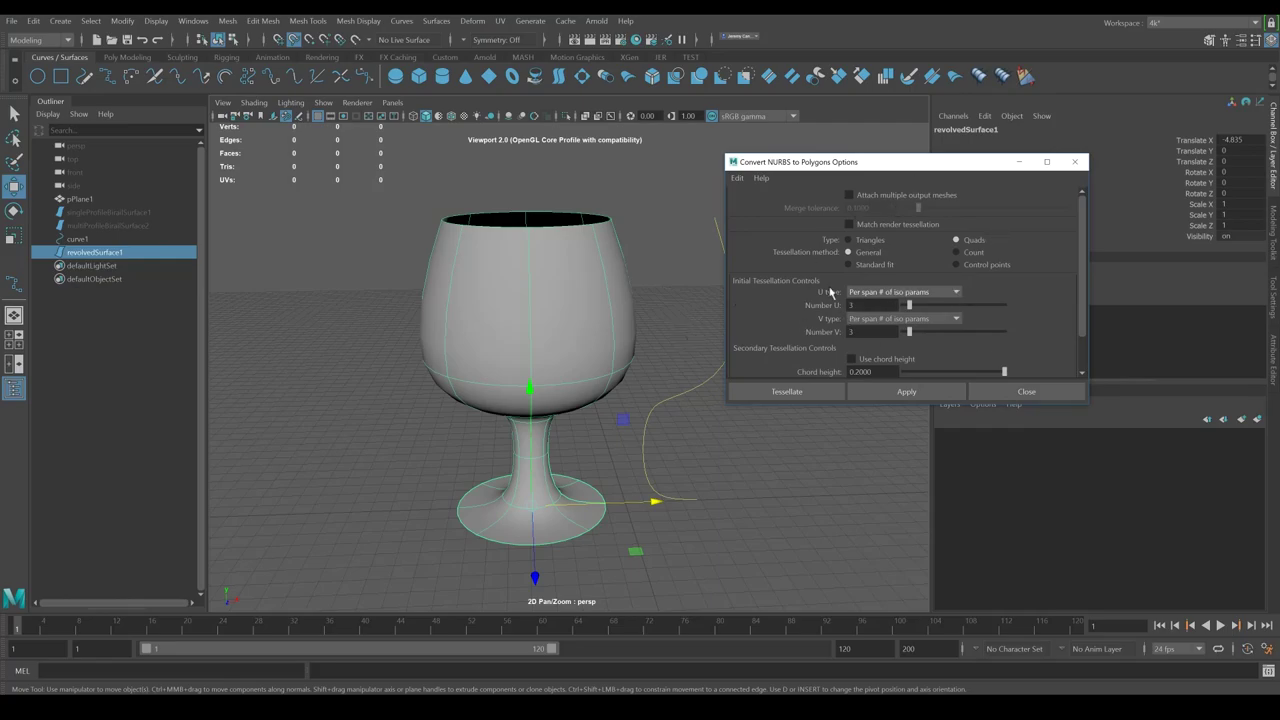
click(893, 292)
click(885, 335)
click(864, 305)
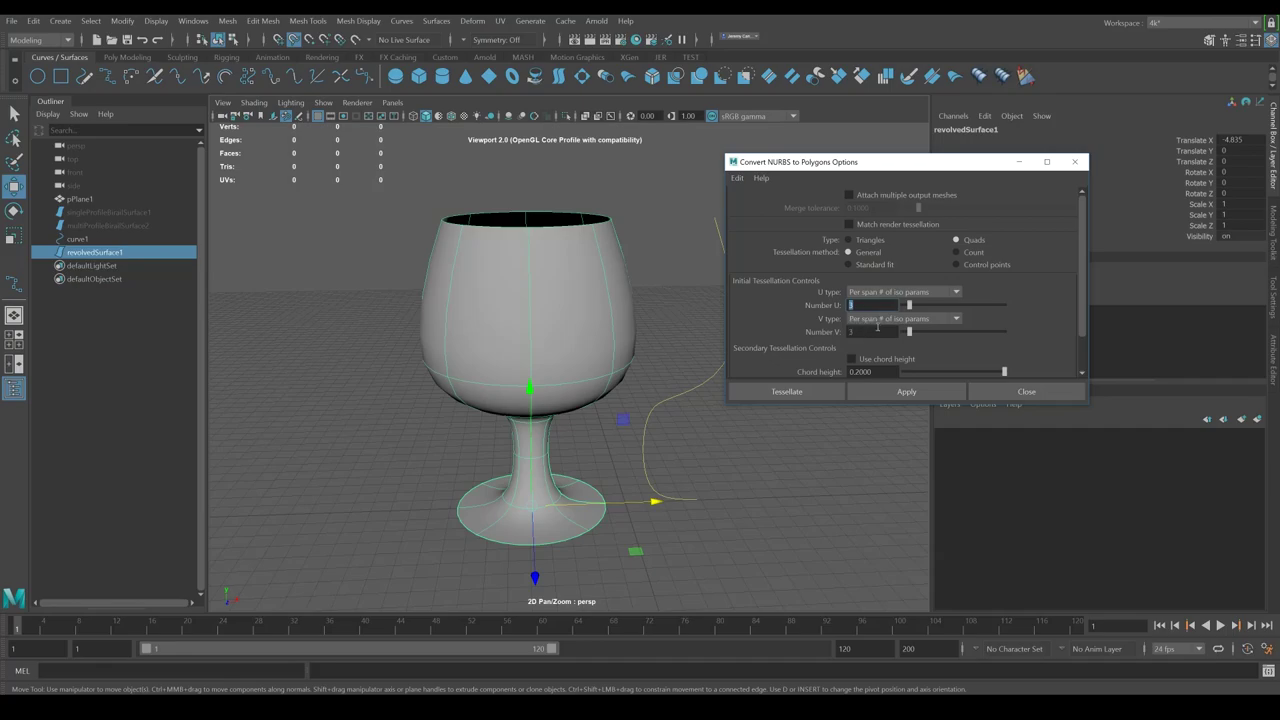
text(6)
key(Tab)
text(6)
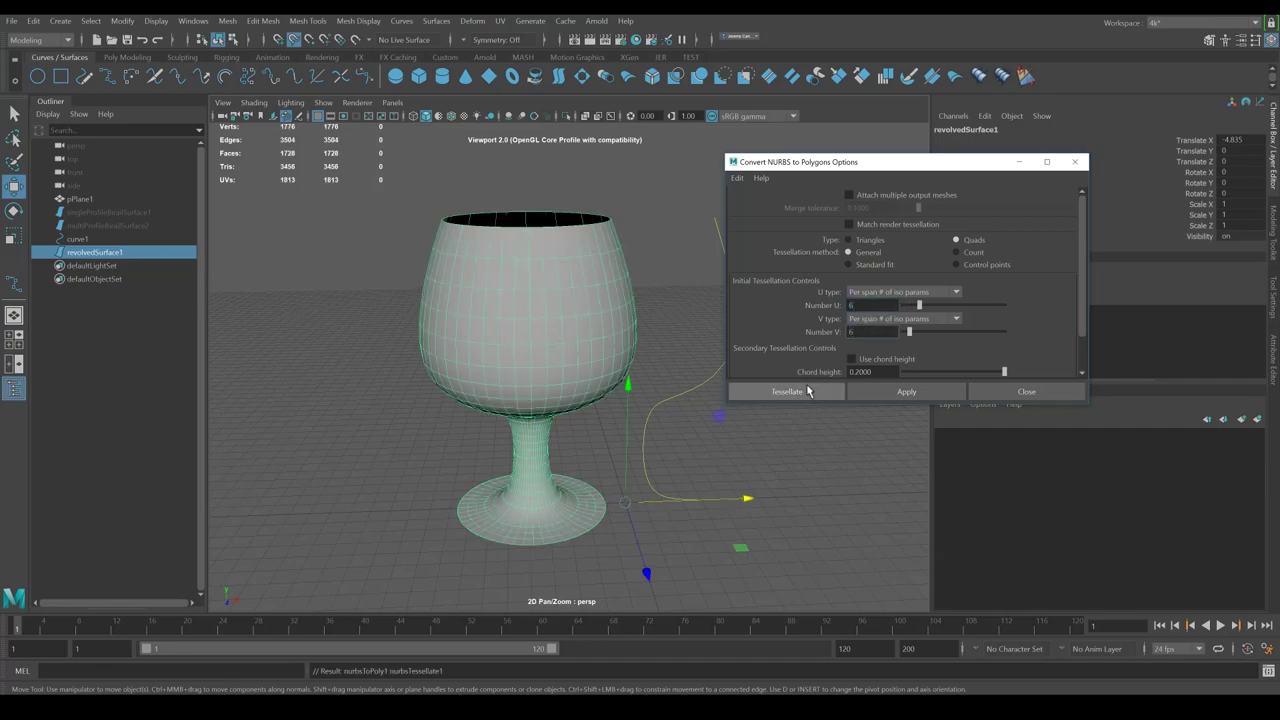
click(812, 391)
Step: Move the denser polygon goblet to about 10.93 in X, beside the NURBS goblet
drag(751, 502, 941, 461)
alt+middle_drag(800, 446, 691, 460)
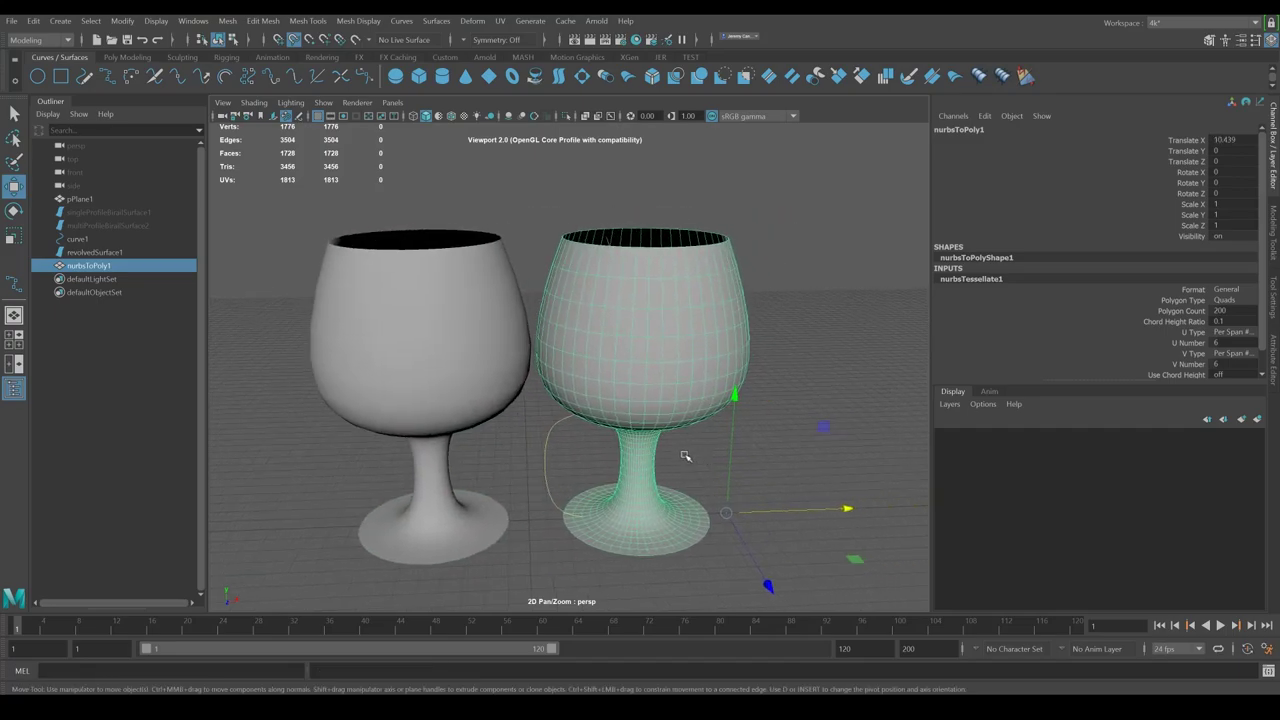
alt+drag(691, 460, 685, 431)
alt+right_drag(690, 440, 786, 450)
alt+middle_drag(786, 450, 765, 461)
drag(882, 530, 897, 529)
scroll(678, 470, down, 2)
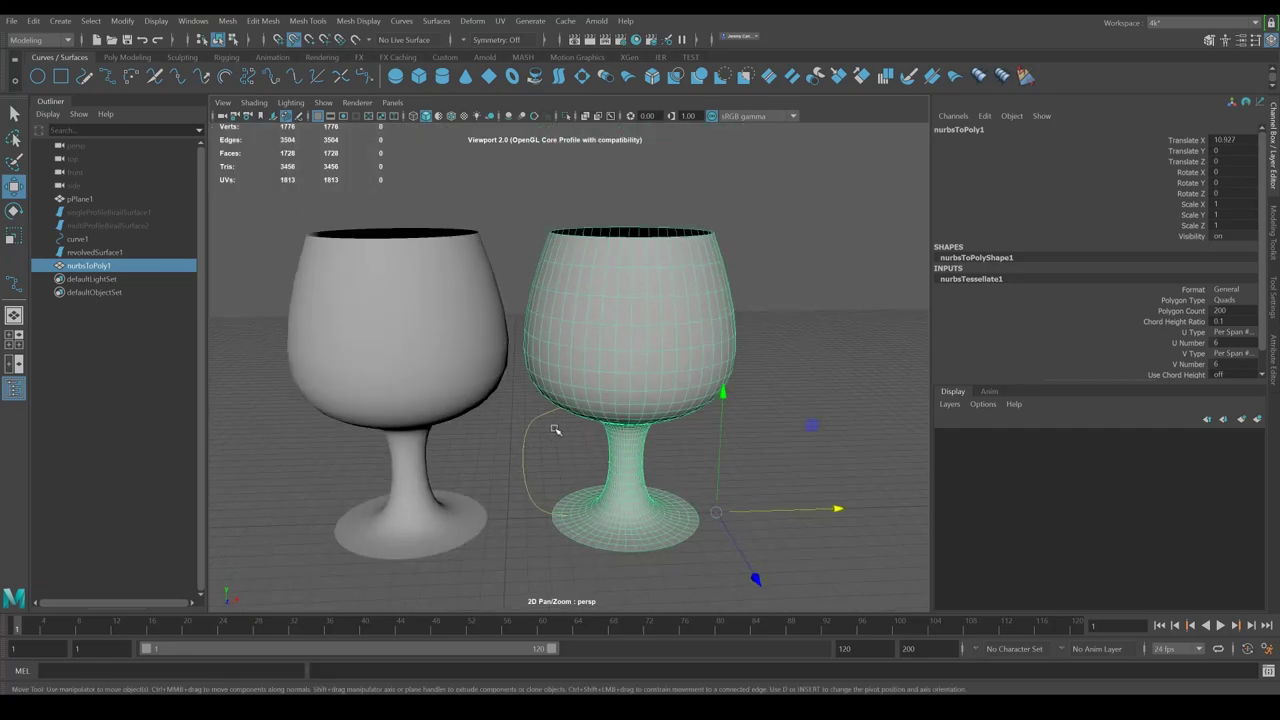
Step: Toggle the denser polygon goblet's smooth preview on and off and compare its silhouette with the NURBS goblet
key(3)
click(806, 385)
click(663, 367)
alt+middle_drag(744, 485, 836, 478)
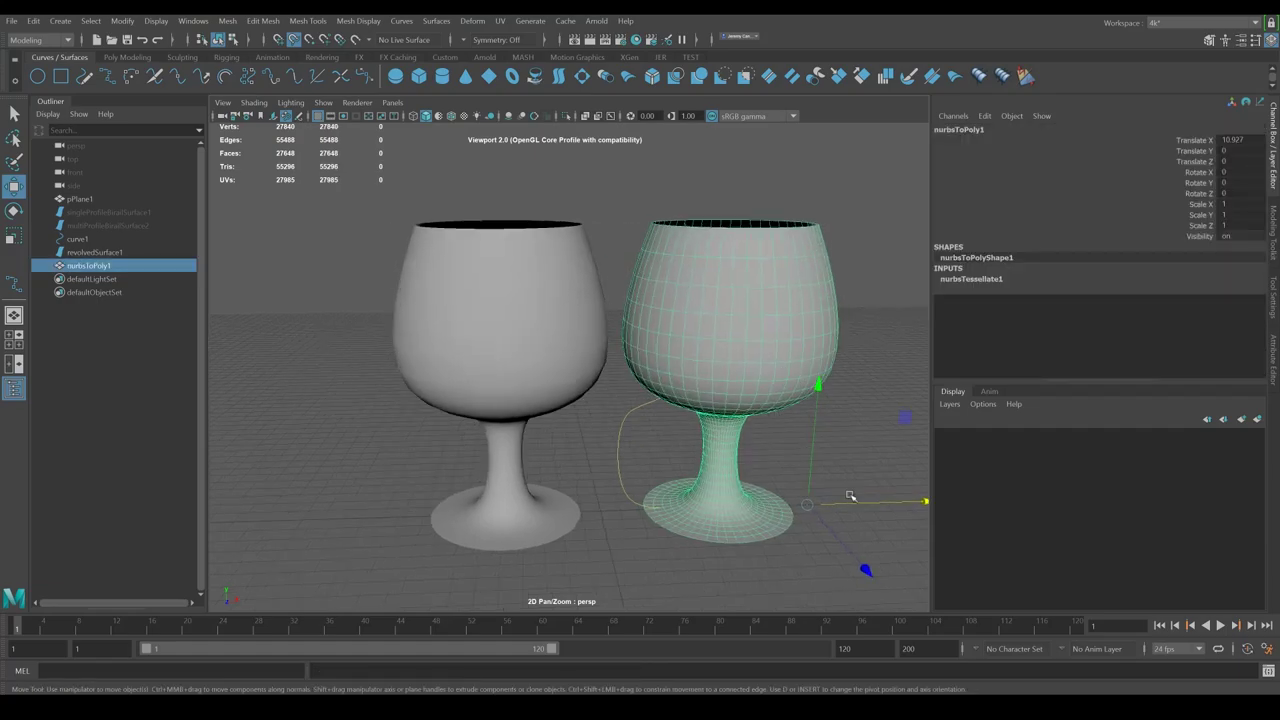
scroll(711, 394, up, 5)
key(1)
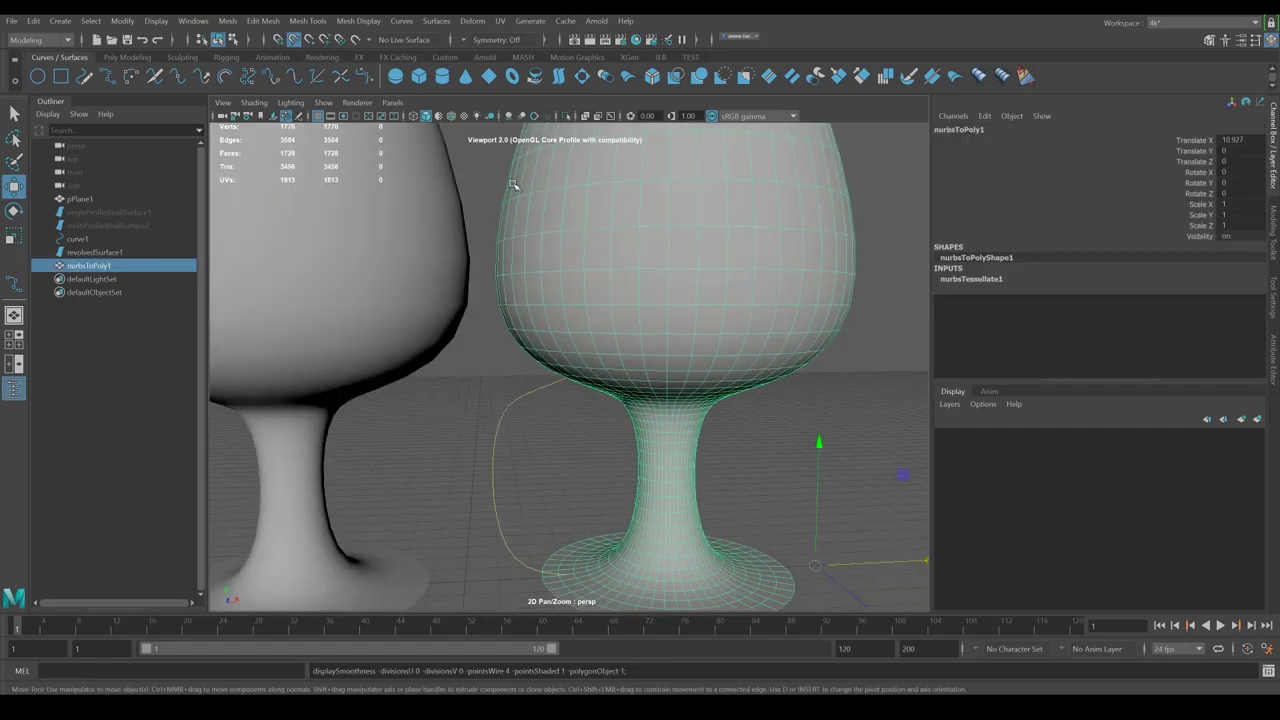
alt+drag(632, 388, 494, 254)
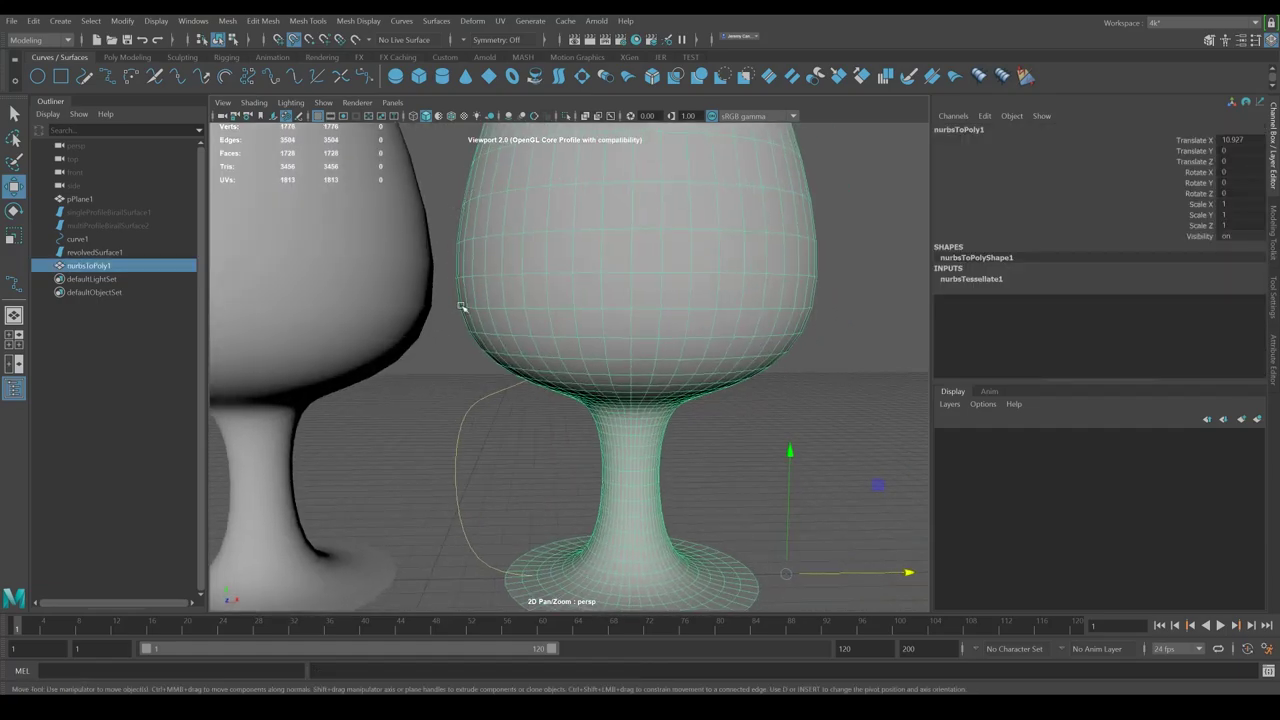
scroll(866, 528, down, 3)
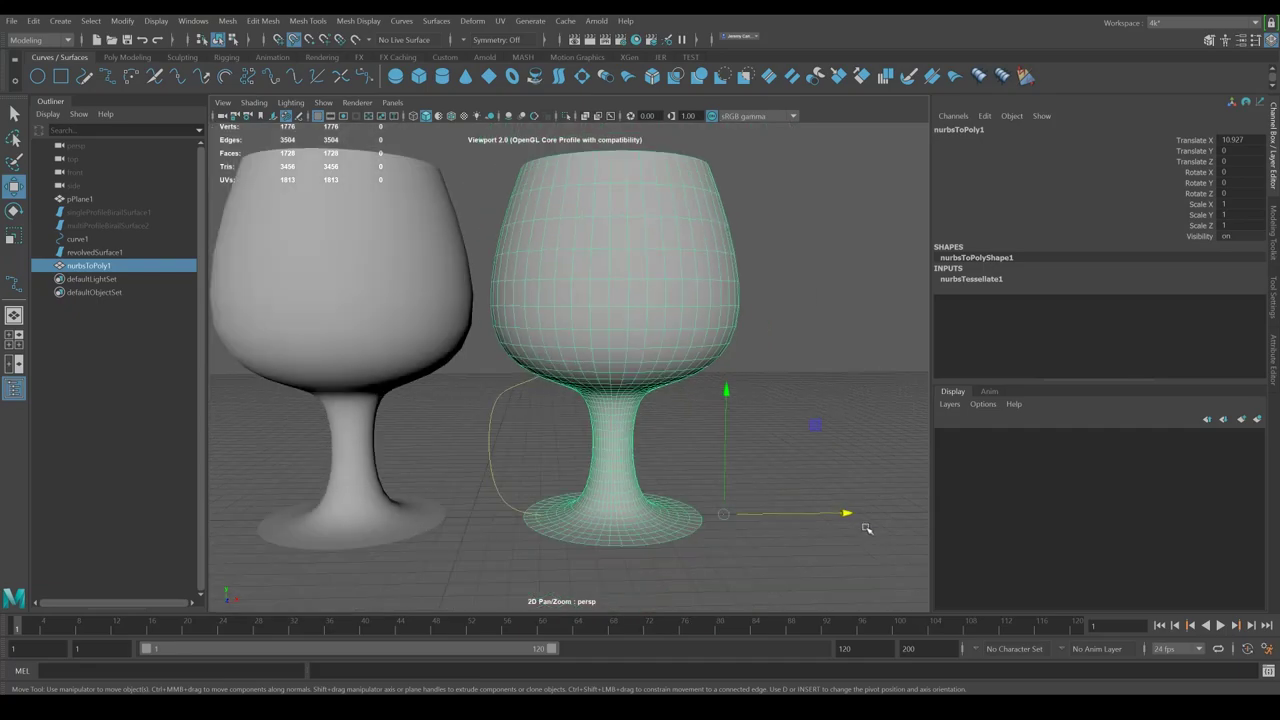
Step: Turn on the polygon goblet's smooth preview and move it to about 0.05 in X, overlapping the NURBS goblet
key(3)
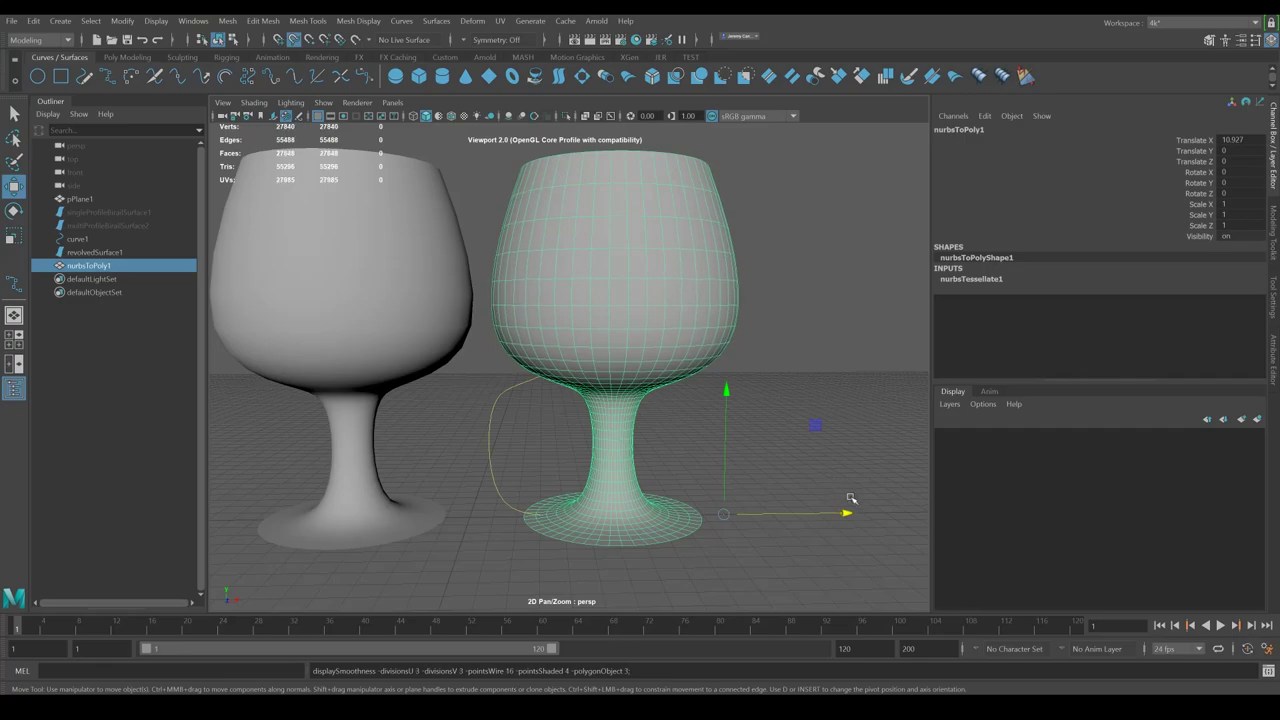
drag(847, 514, 594, 514)
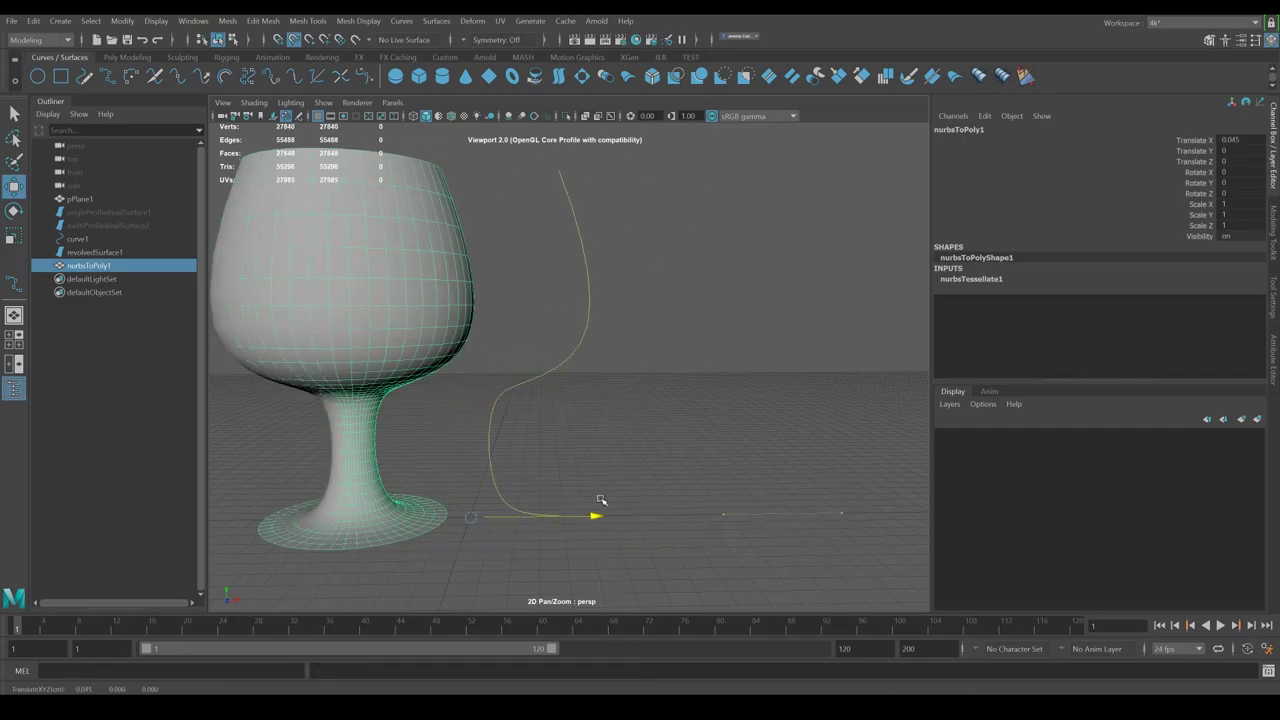
alt+middle_drag(600, 500, 745, 463)
Step: Move the smoothed polygon goblet back along X until it is clear of the NURBS goblet, and deselect it
drag(775, 505, 997, 477)
alt+right_drag(900, 462, 810, 451)
alt+middle_drag(810, 451, 723, 464)
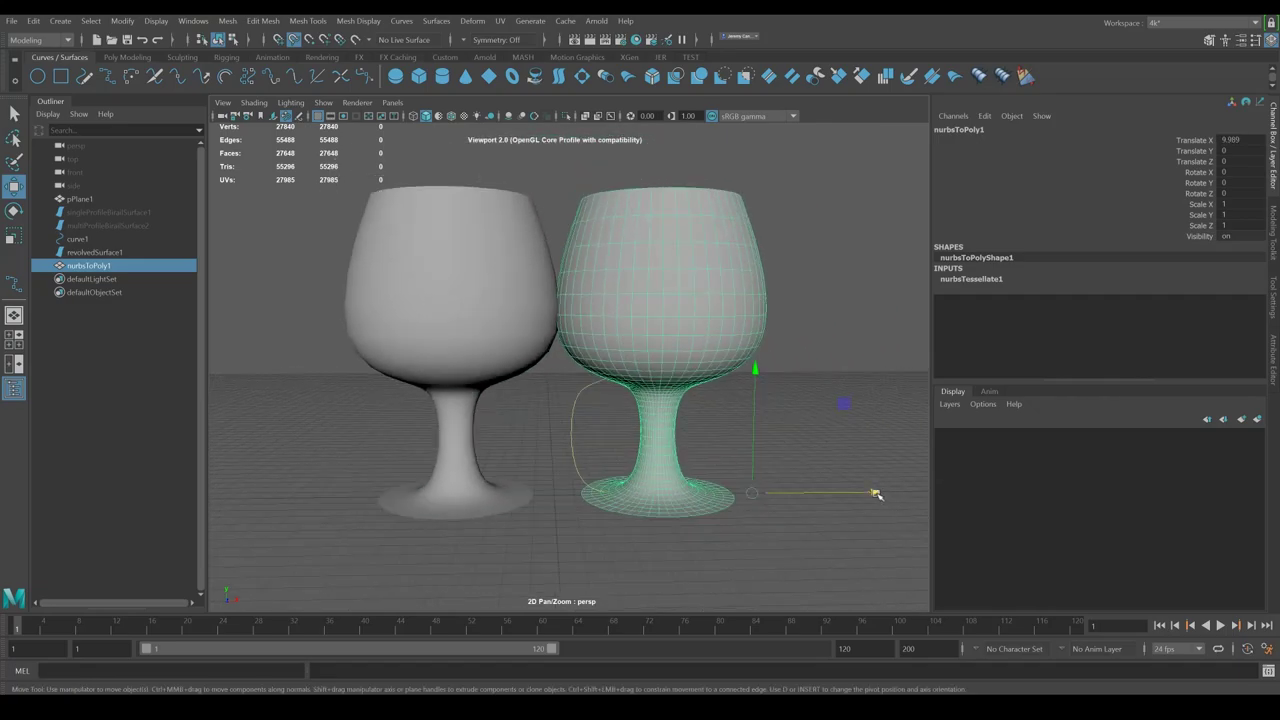
drag(876, 494, 913, 491)
click(802, 418)
alt+drag(790, 425, 689, 483)
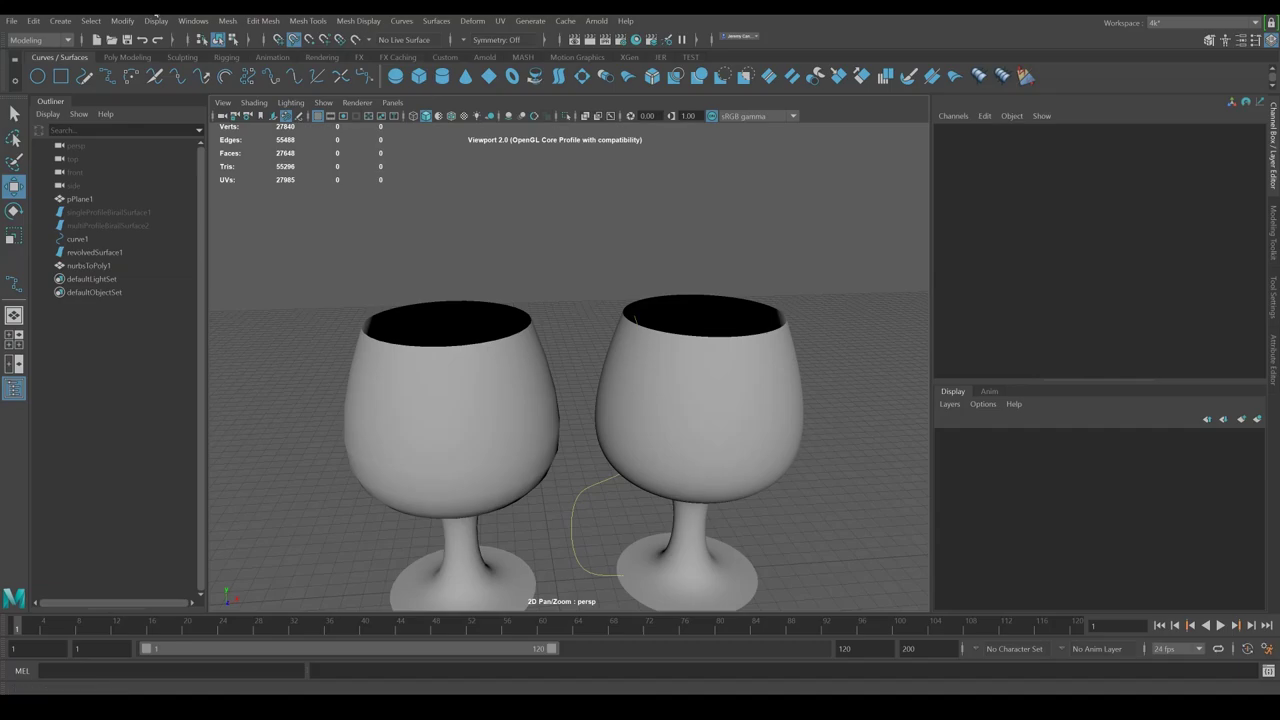
click(122, 20)
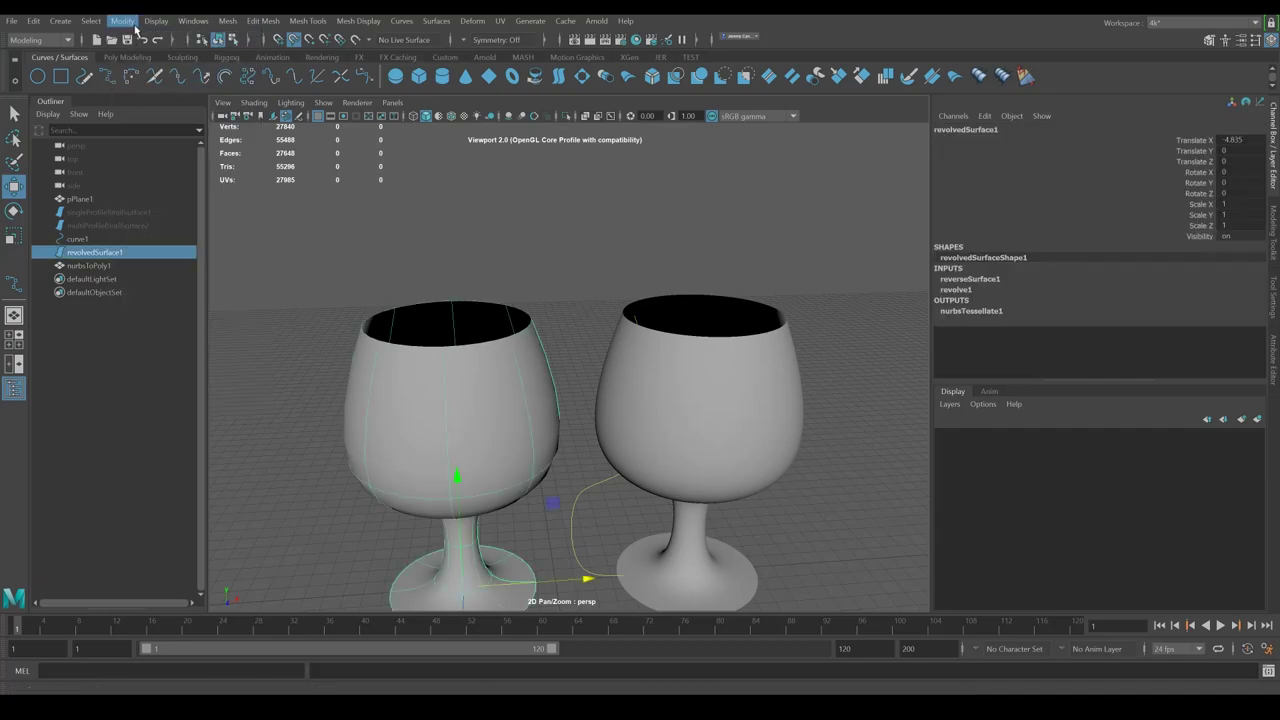
click(122, 20)
mouse_move(220, 345)
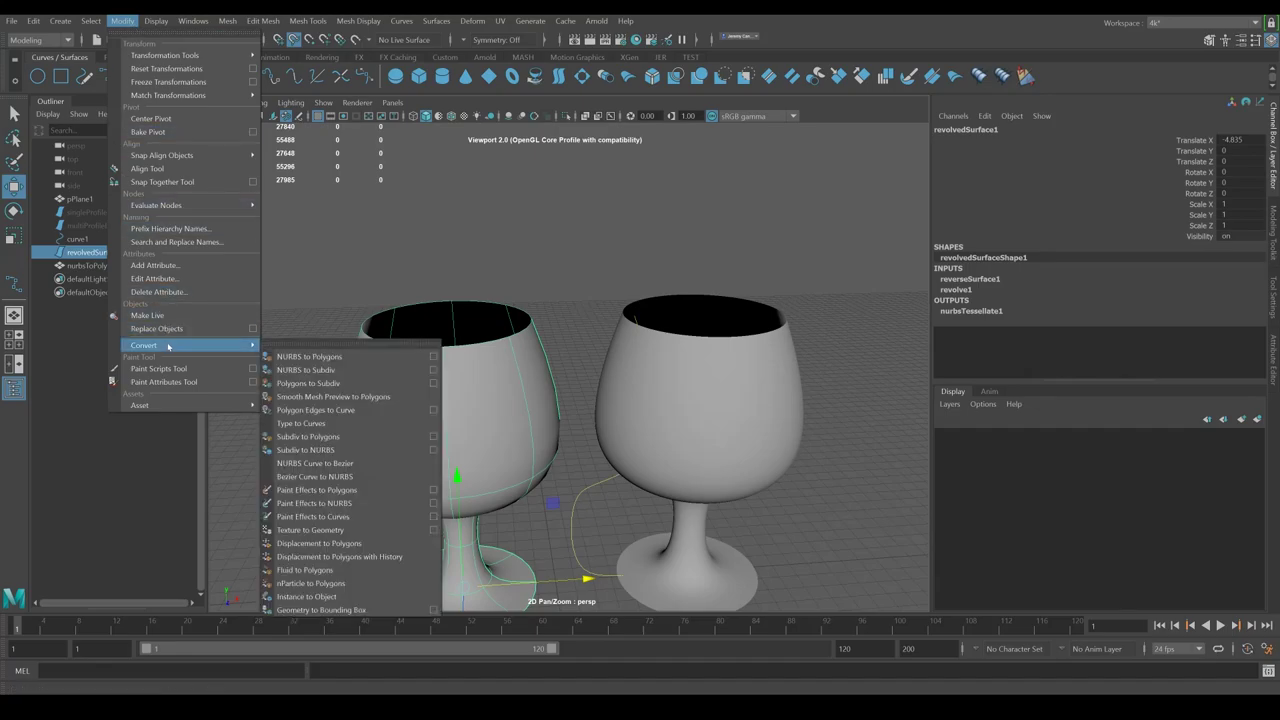
click(432, 357)
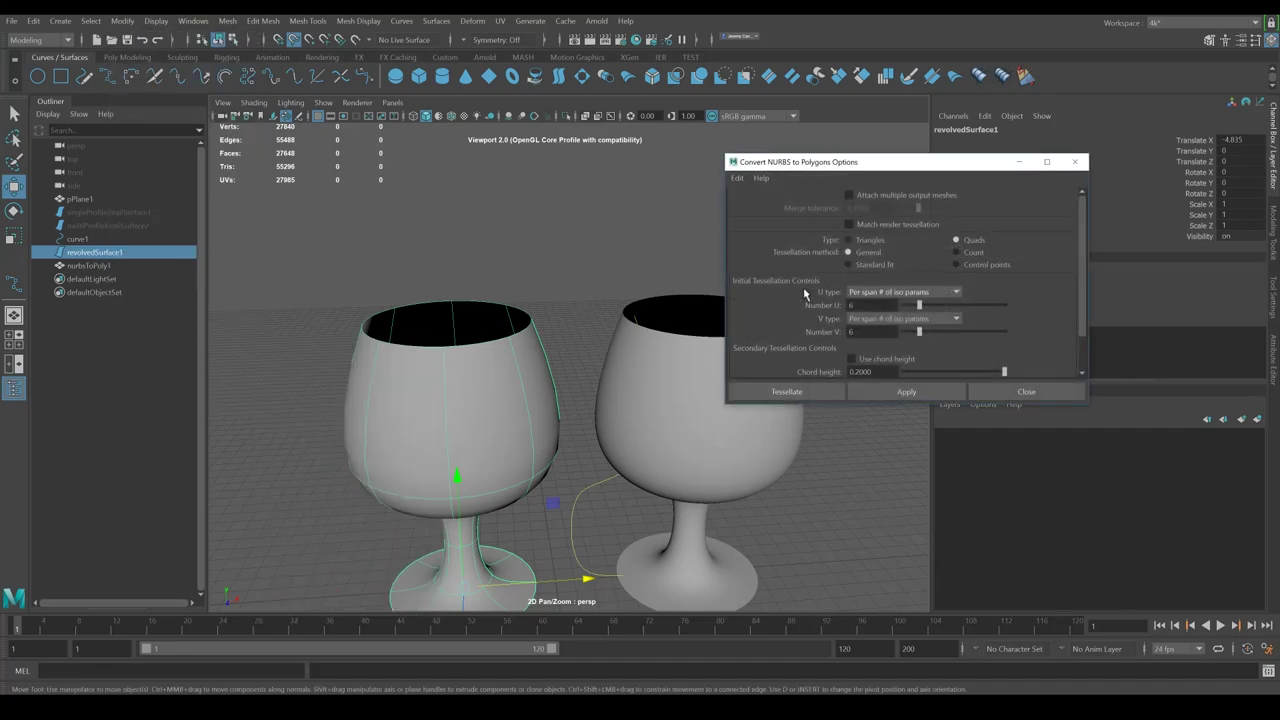
click(924, 292)
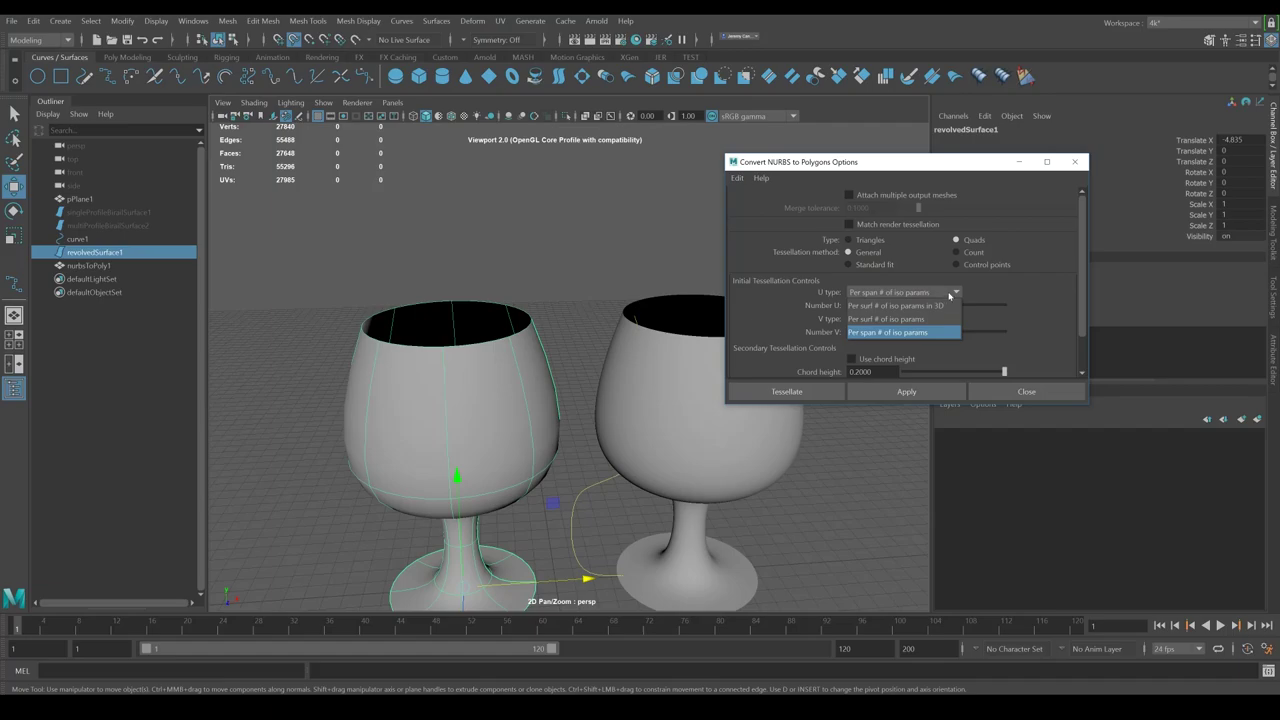
click(895, 333)
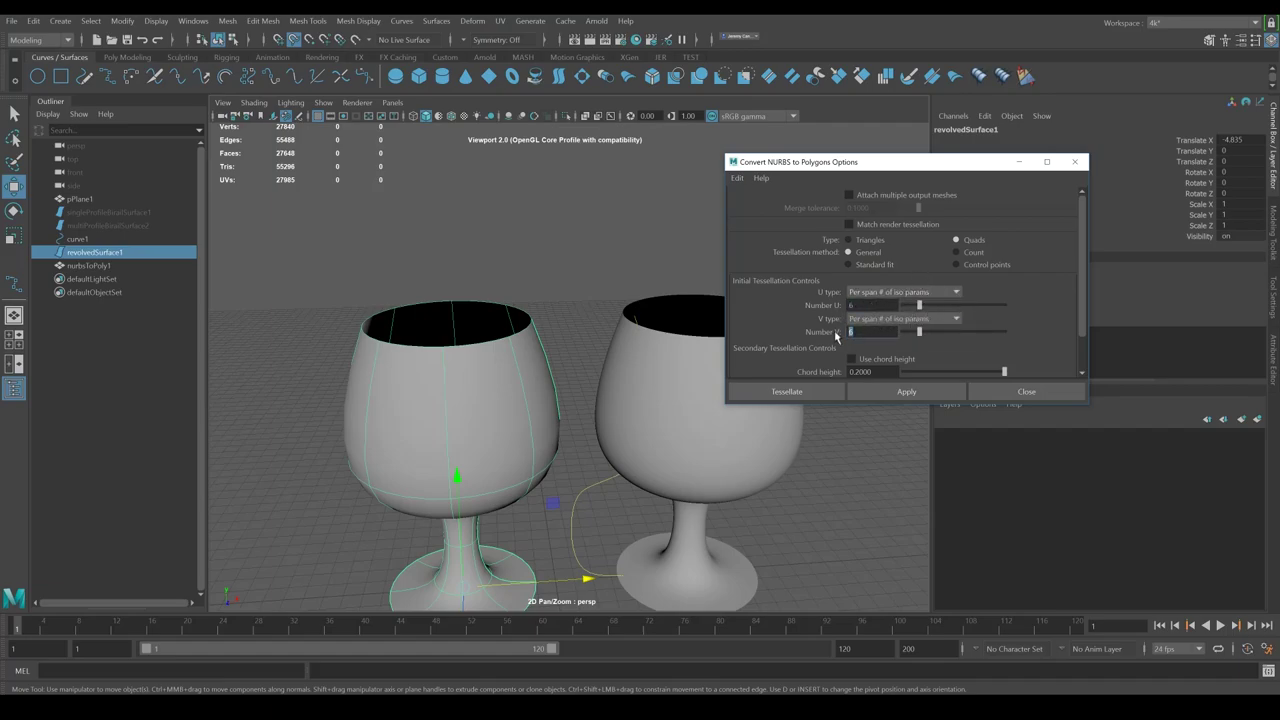
click(1026, 391)
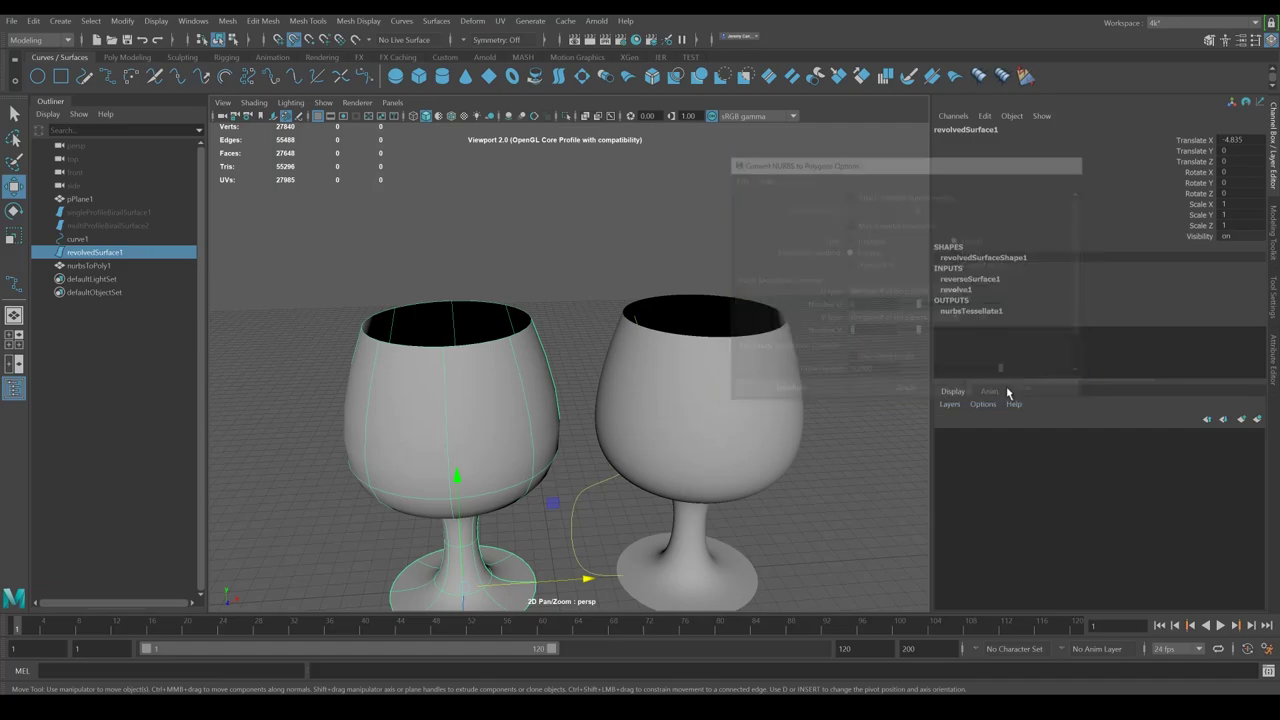
Step: Convert the NURBS goblet to a second quad polygon mesh with Number U and Number V set to 1
alt+drag(499, 449, 580, 409)
alt+middle_drag(580, 409, 568, 387)
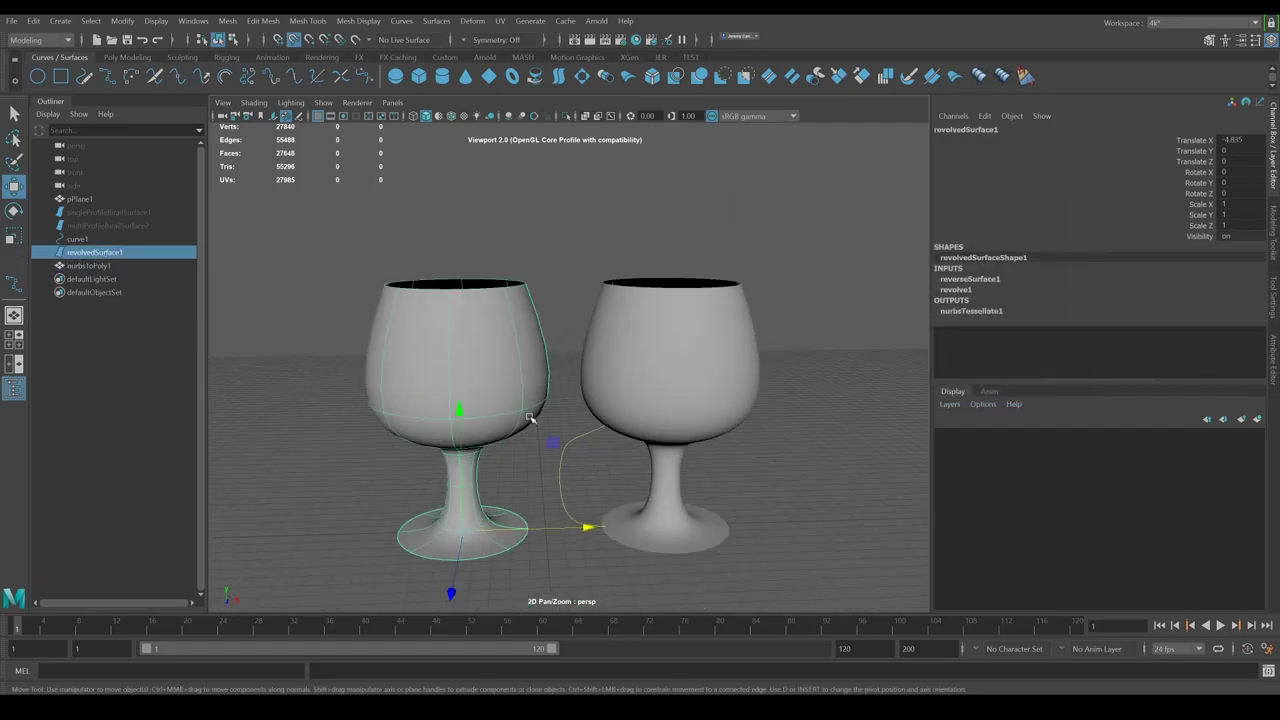
click(91, 20)
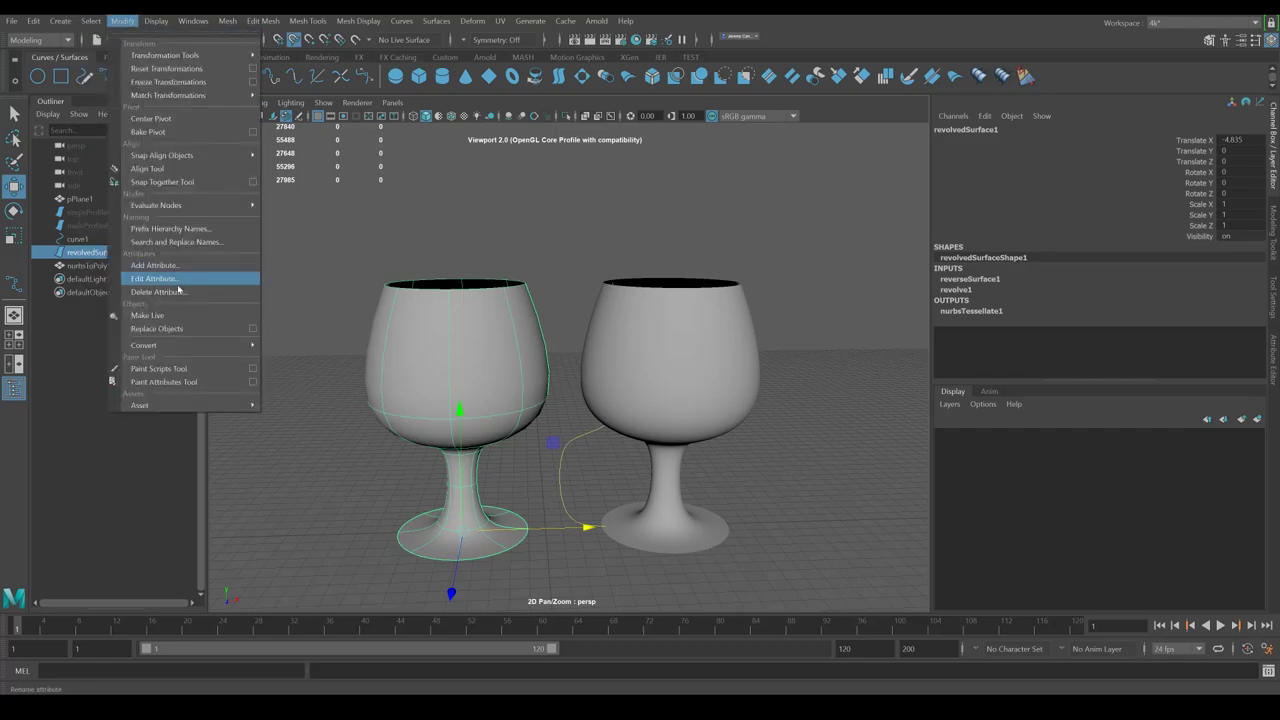
mouse_move(211, 350)
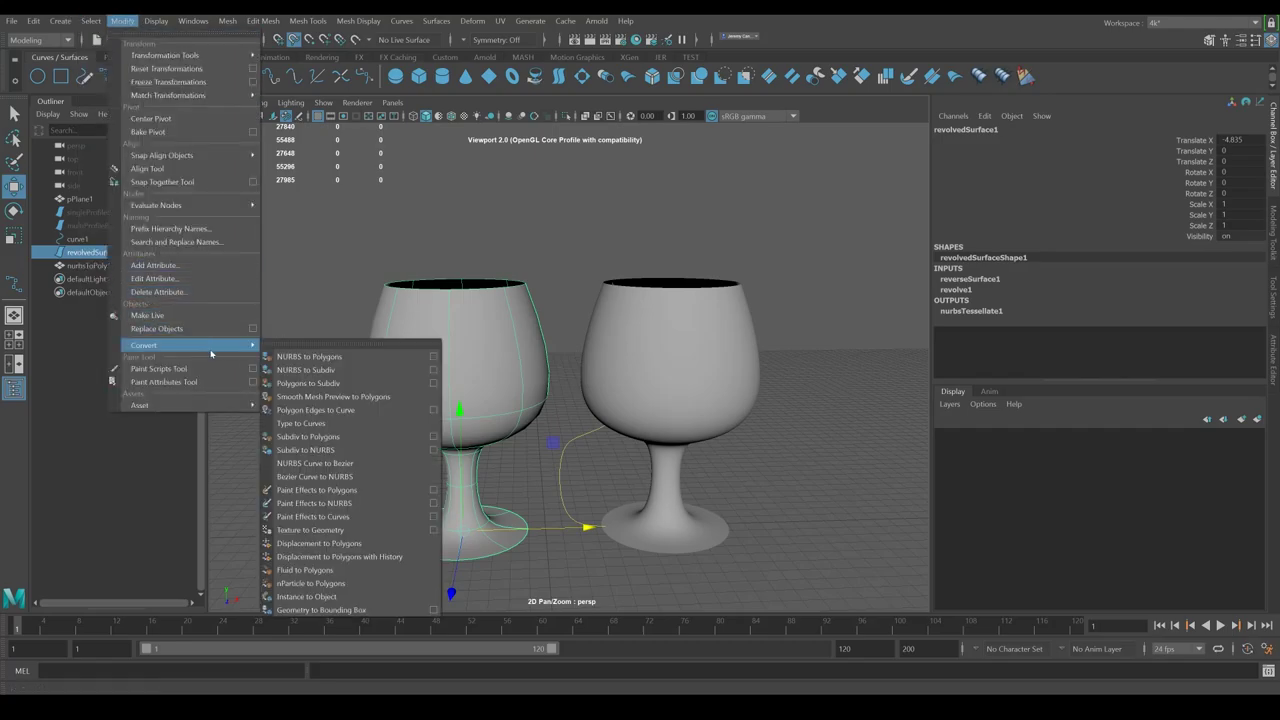
click(434, 357)
double_click(863, 332)
text(1)
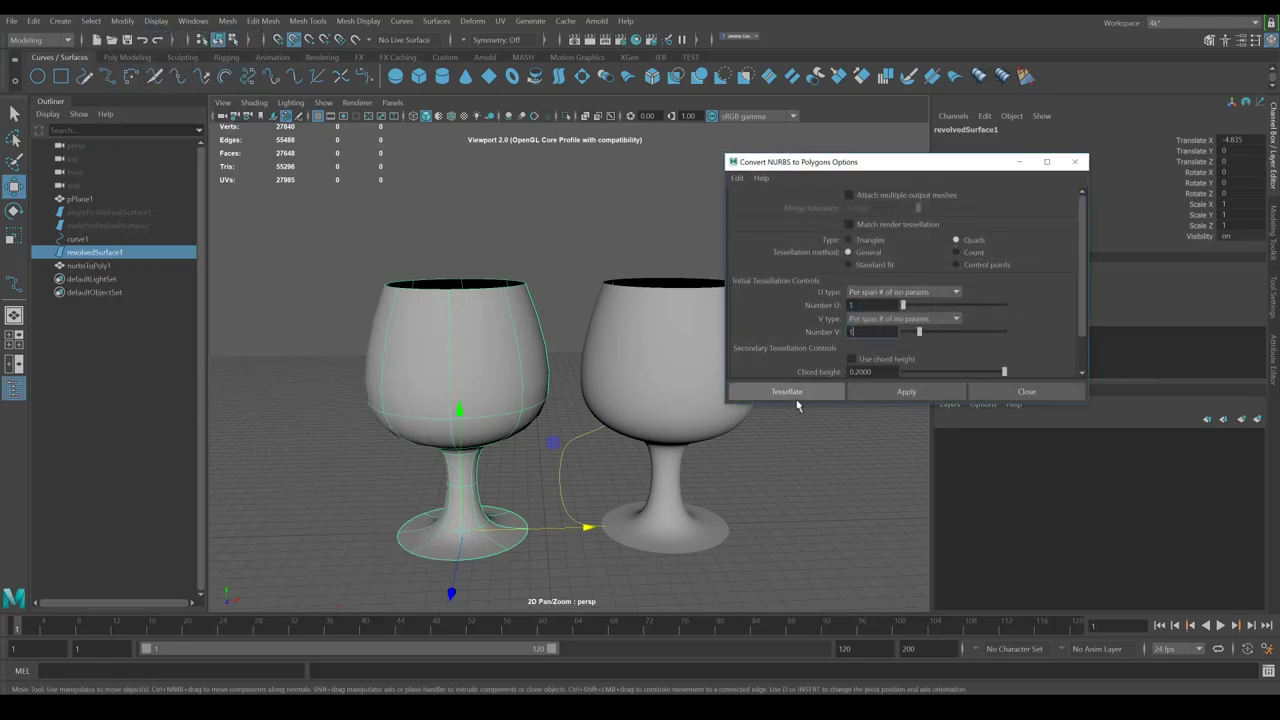
click(787, 392)
Step: Move the coarse polygon goblet to about 25.06 in X, beyond the two smooth goblets
drag(668, 524, 1006, 480)
scroll(775, 500, down, 3)
click(813, 450)
click(745, 394)
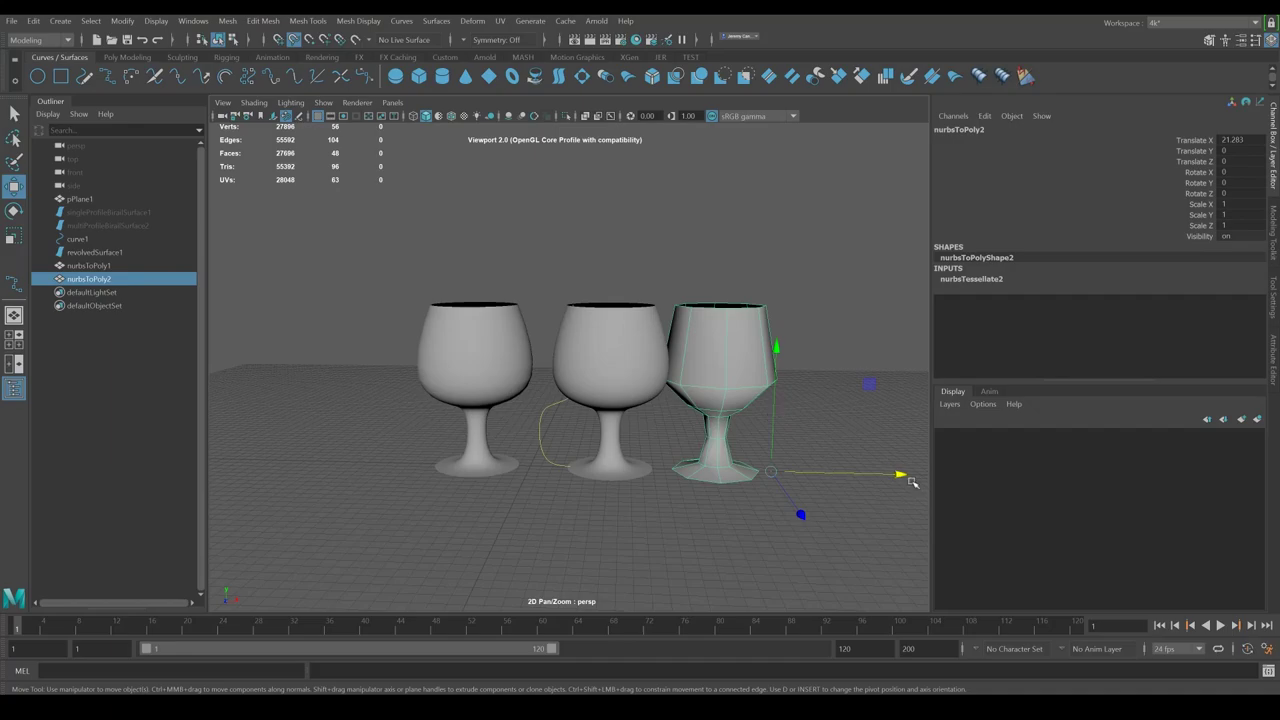
drag(911, 483, 947, 475)
Step: Examine the coarse polygon goblet's facets and silhouette beside the two smooth goblets, from the side and from above
click(786, 497)
alt+middle_drag(786, 497, 688, 492)
scroll(688, 492, up, 3)
alt+drag(688, 492, 698, 454)
click(698, 454)
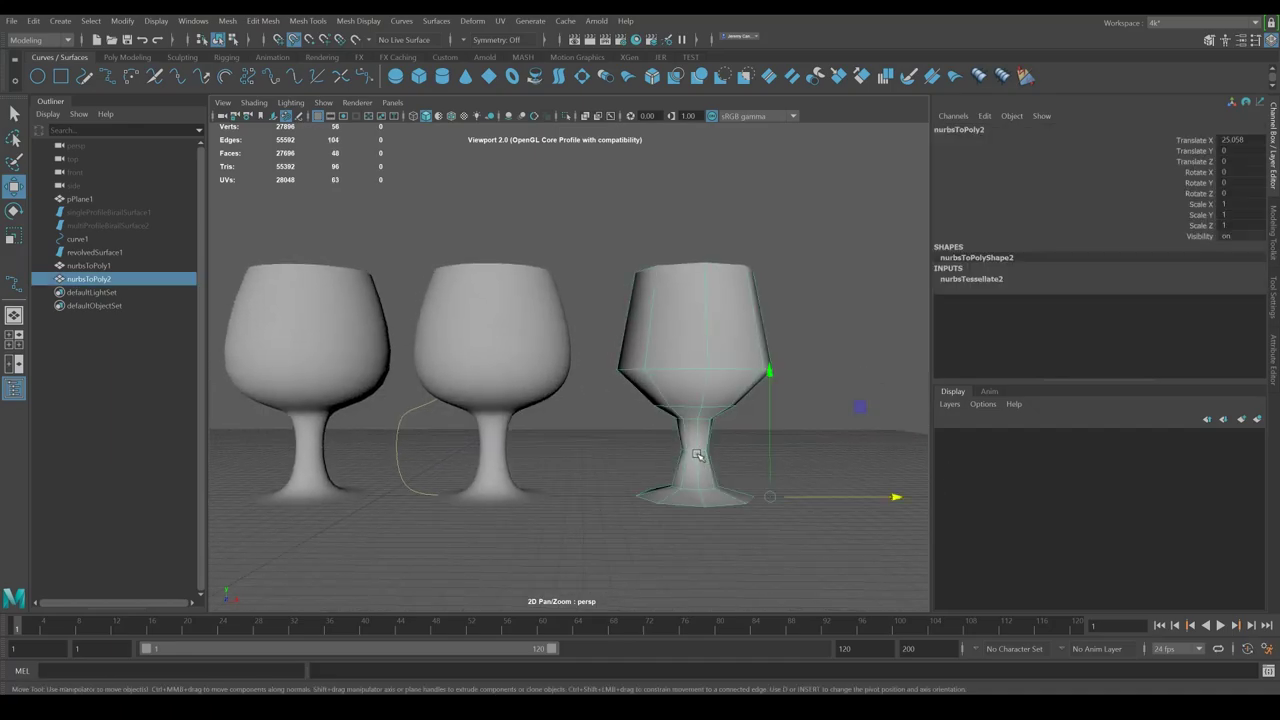
scroll(780, 472, up, 2)
click(835, 430)
scroll(723, 508, down, 4)
alt+drag(723, 508, 617, 537)
click(560, 455)
alt+drag(560, 455, 704, 420)
alt+right_drag(720, 431, 773, 440)
alt+drag(773, 440, 756, 424)
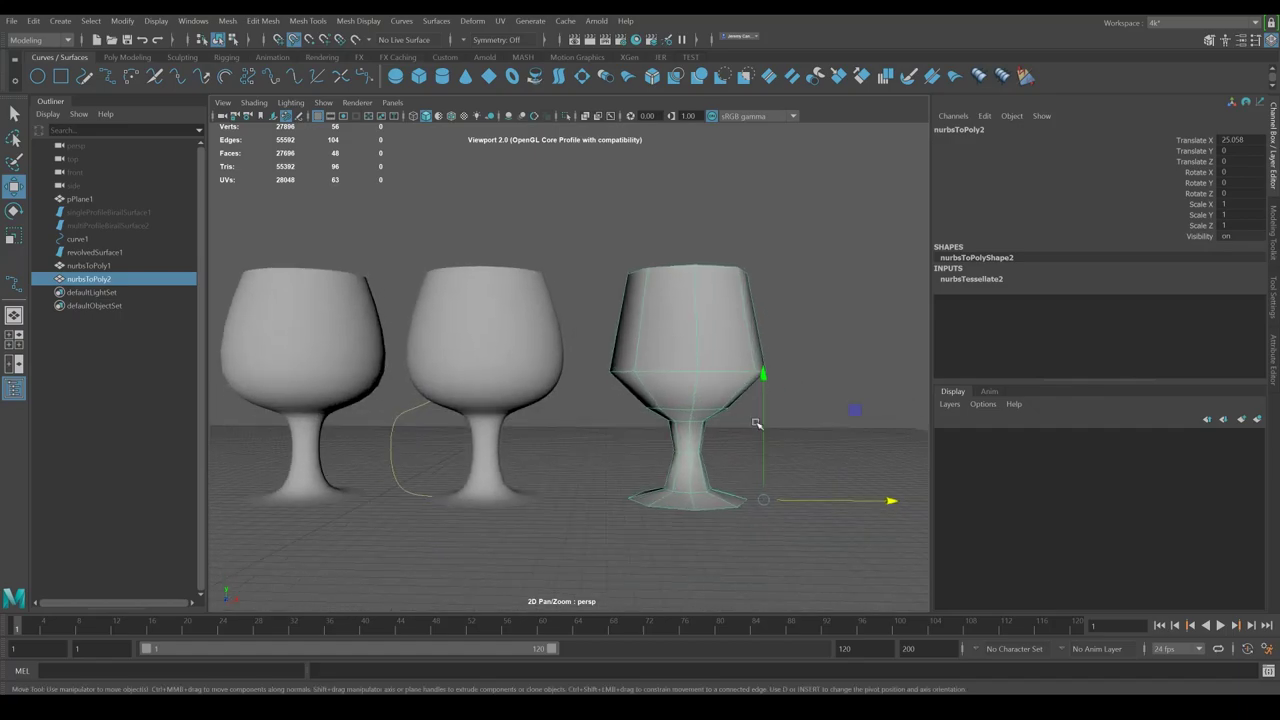
click(769, 414)
click(737, 394)
alt+drag(737, 394, 740, 493)
alt+middle_drag(740, 493, 769, 420)
click(769, 434)
click(642, 423)
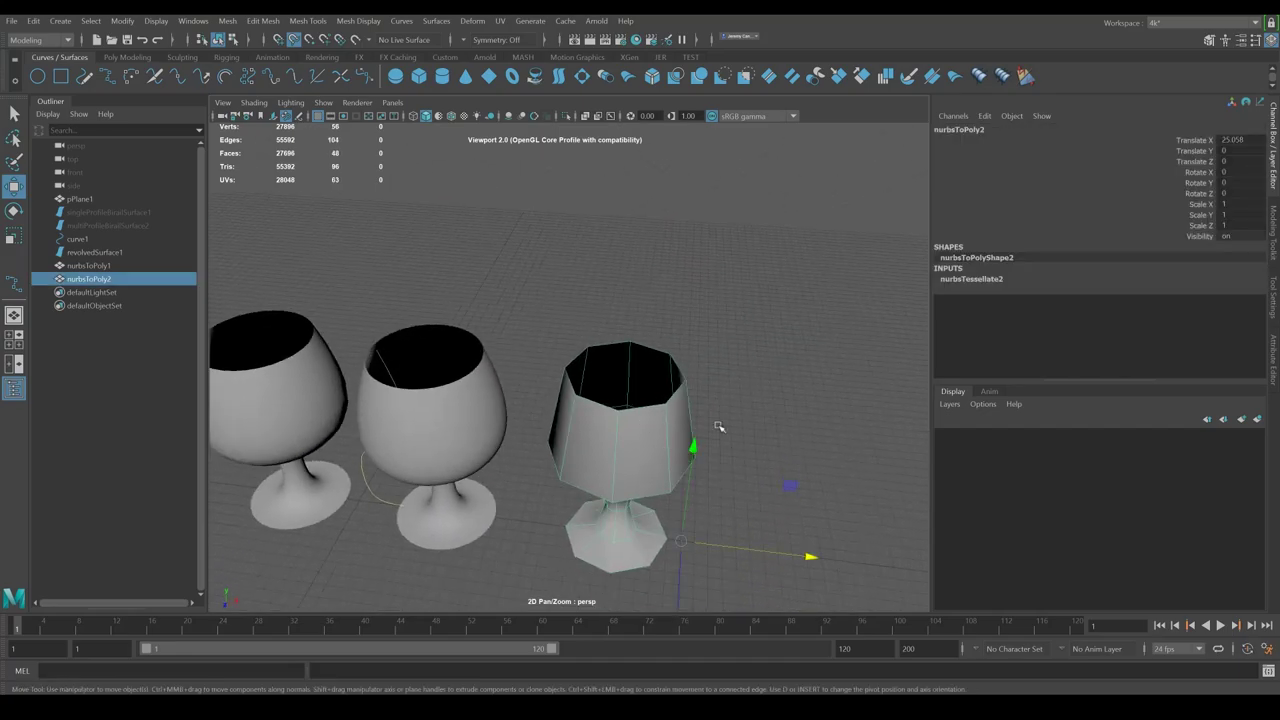
Step: Extrude the border edges of the coarse goblet's foot downward for thickness and inward across the underside
alt+drag(451, 448, 666, 486)
key(F10)
drag(666, 370, 664, 255)
key(ctrl+z)
key(ctrl+e)
key(r)
alt+drag(672, 478, 673, 298)
drag(785, 222, 746, 240)
key(ctrl+e)
key(w)
Step: Merge the innermost extruded edges of the foot into a single vertex to close the underside, and return to object selection
click(138, 58)
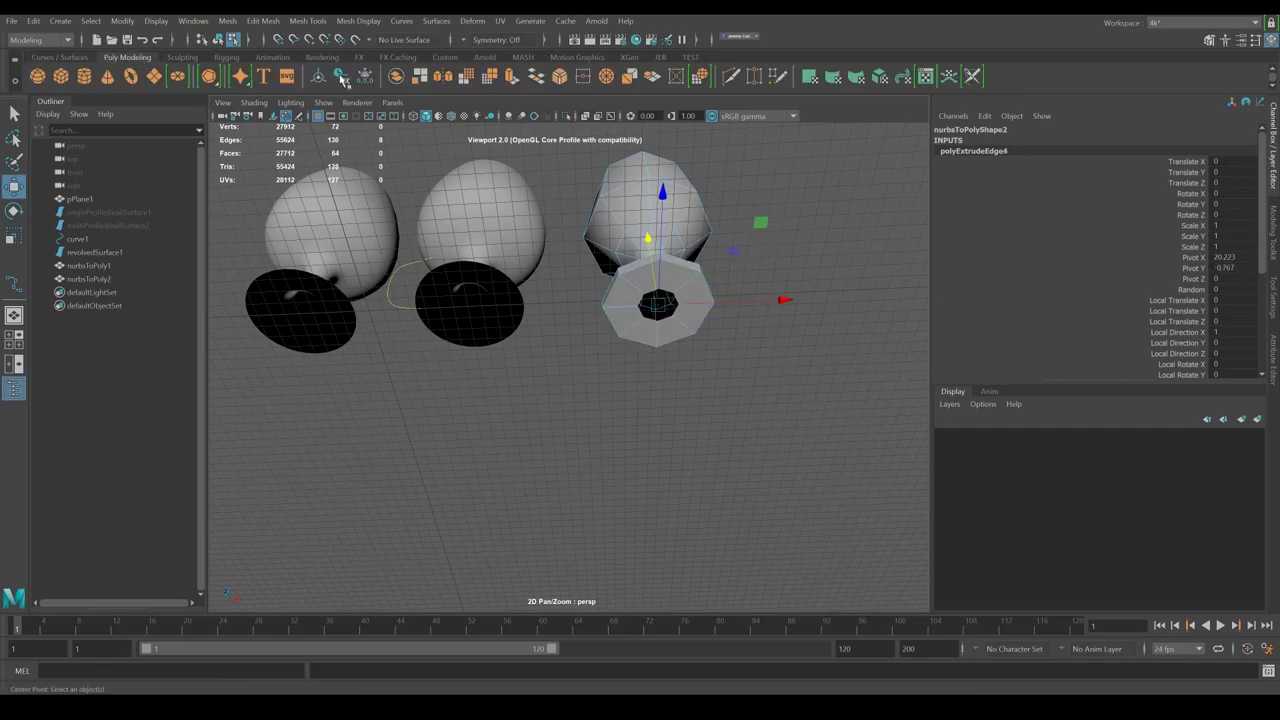
click(659, 60)
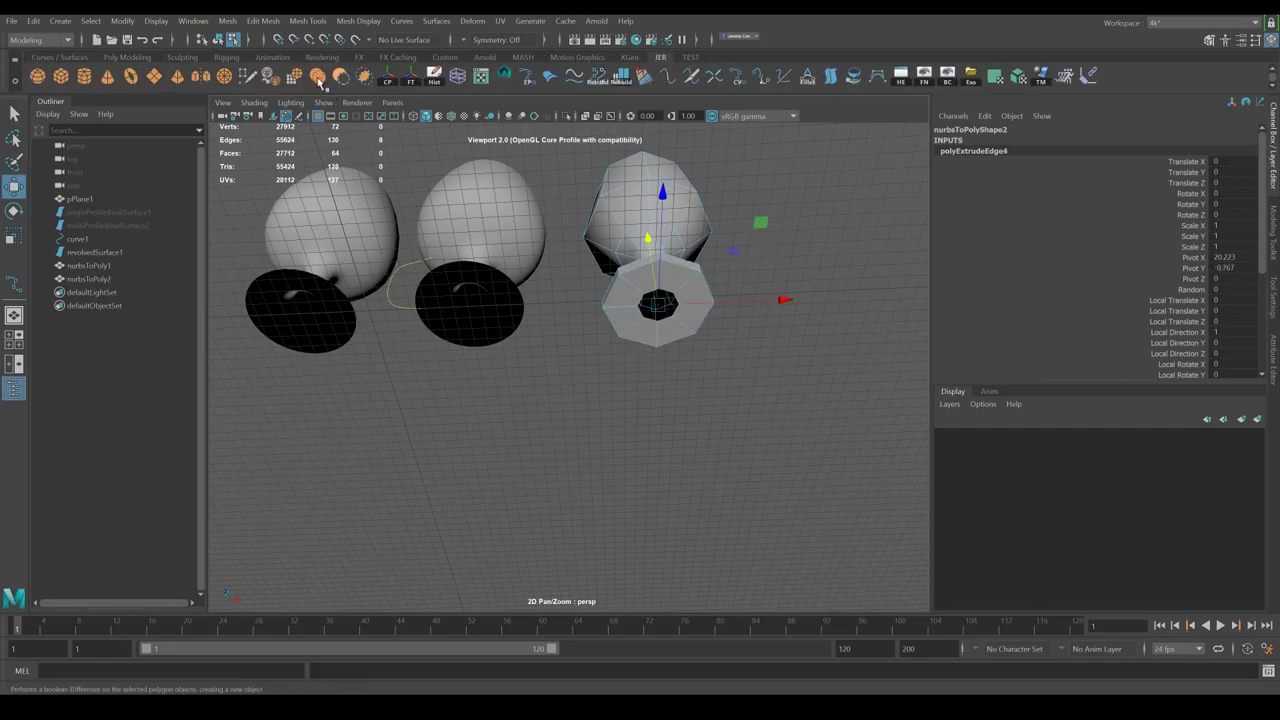
click(225, 77)
key(F8)
Step: Extrude the coarse goblet's top rim edge loop inward to give the rim thickness
alt+drag(573, 230, 697, 443)
click(770, 290)
click(694, 438)
key(F10)
double_click(683, 373)
key(r)
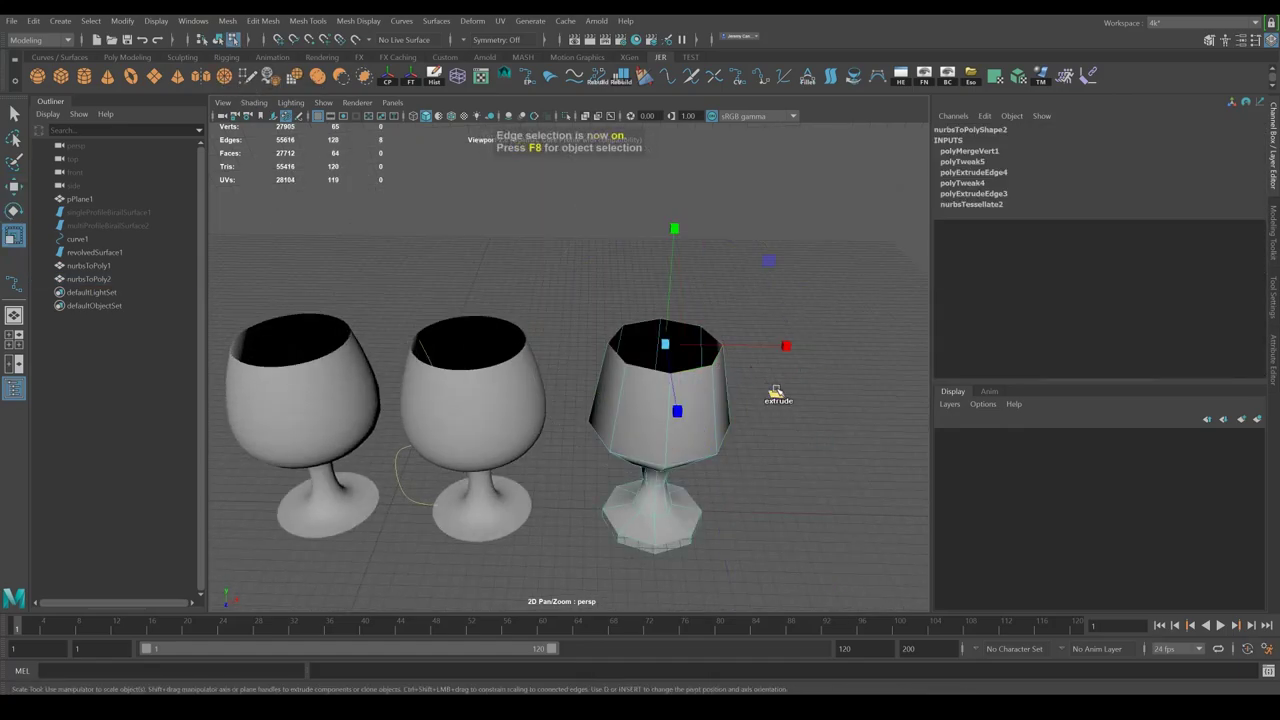
shift+drag(774, 391, 769, 390)
Step: Extrude the coarse goblet's inner rim edges down into the bowl, and extrude the resulting edge loop inward across the bowl's inside bottom
key(w)
shift+drag(675, 237, 672, 299)
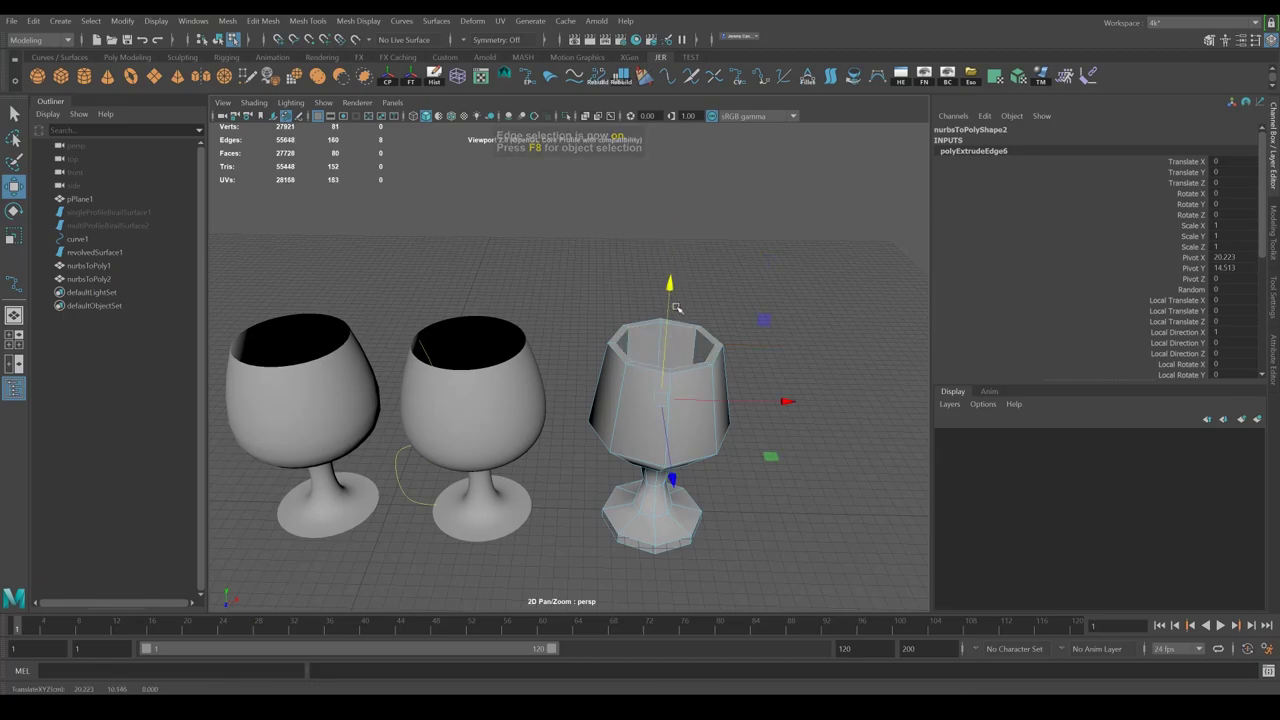
key(r)
shift+drag(770, 457, 690, 421)
Step: Merge the innermost edges inside the coarse goblet's bowl into one central vertex and return to object selection
alt+drag(768, 385, 777, 472)
key(w)
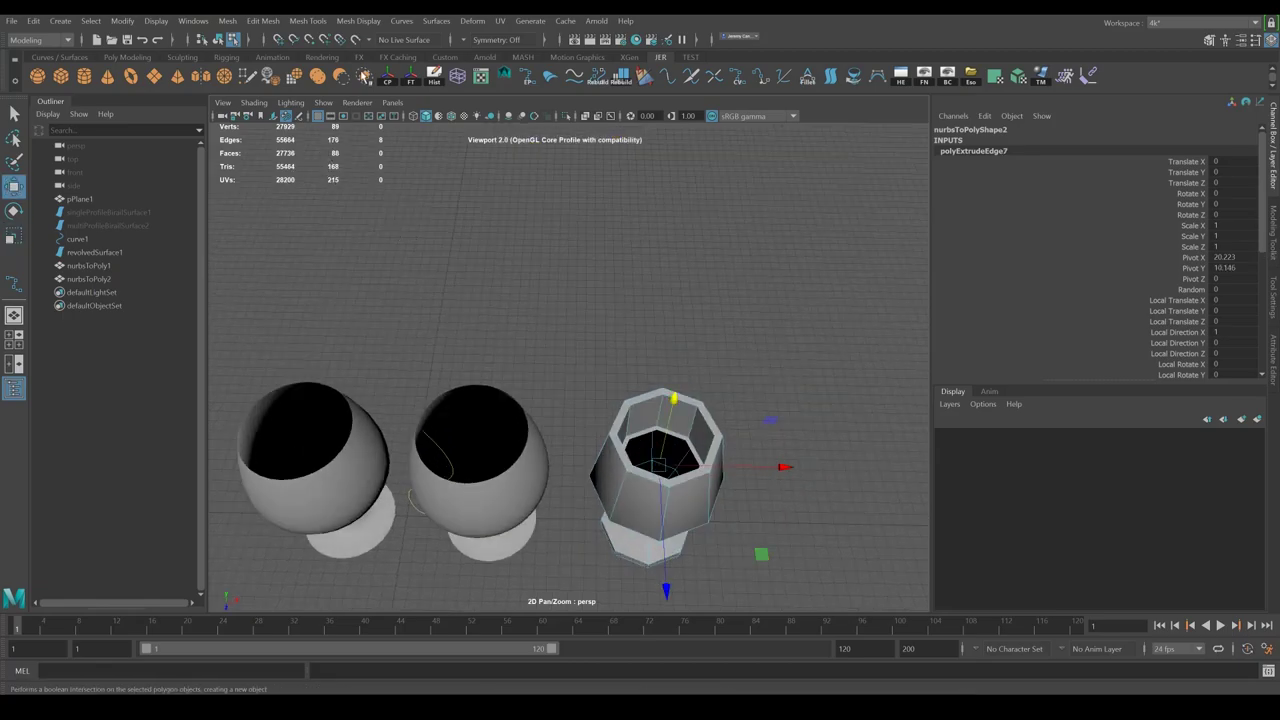
click(225, 76)
key(F8)
click(620, 335)
click(705, 391)
Step: Examine the thickened coarse goblet beside the NURBS goblet and the dense polygon goblet, from the side and slightly above
alt+drag(677, 431, 723, 321)
click(814, 331)
alt+drag(546, 389, 568, 384)
click(523, 342)
click(366, 323)
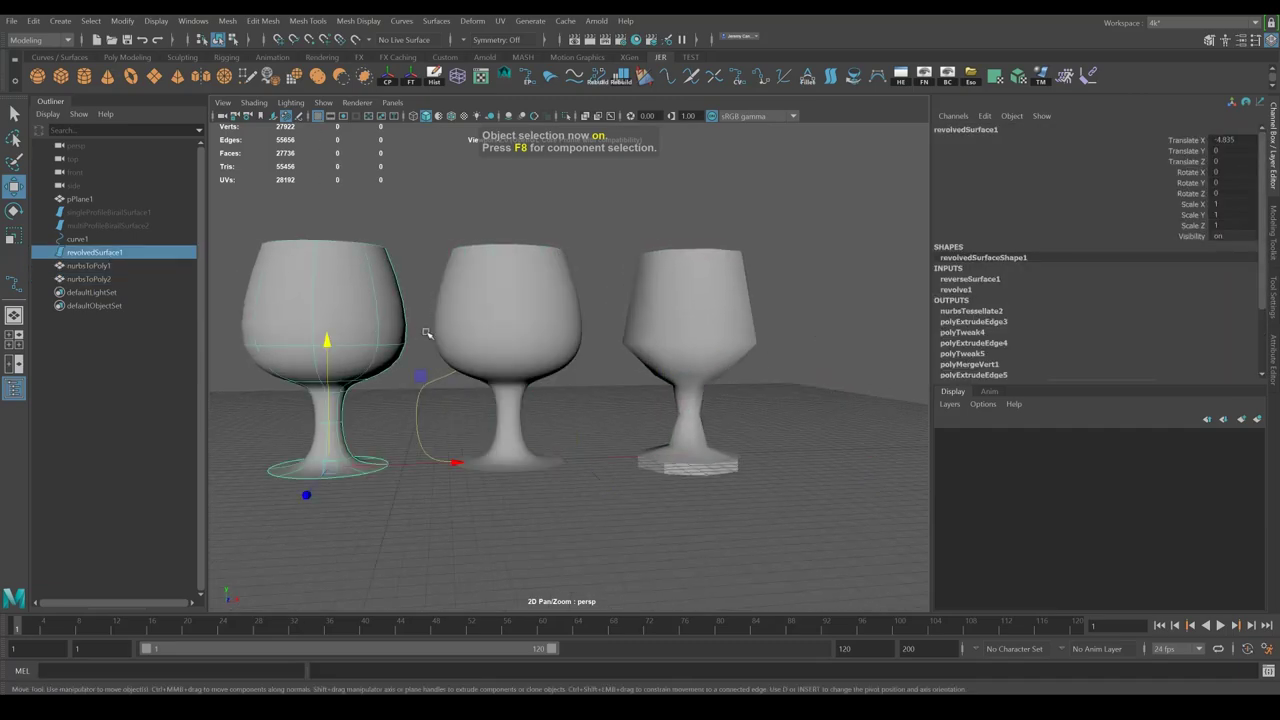
click(692, 371)
alt+middle_drag(412, 384, 561, 399)
click(472, 344)
alt+drag(630, 347, 521, 385)
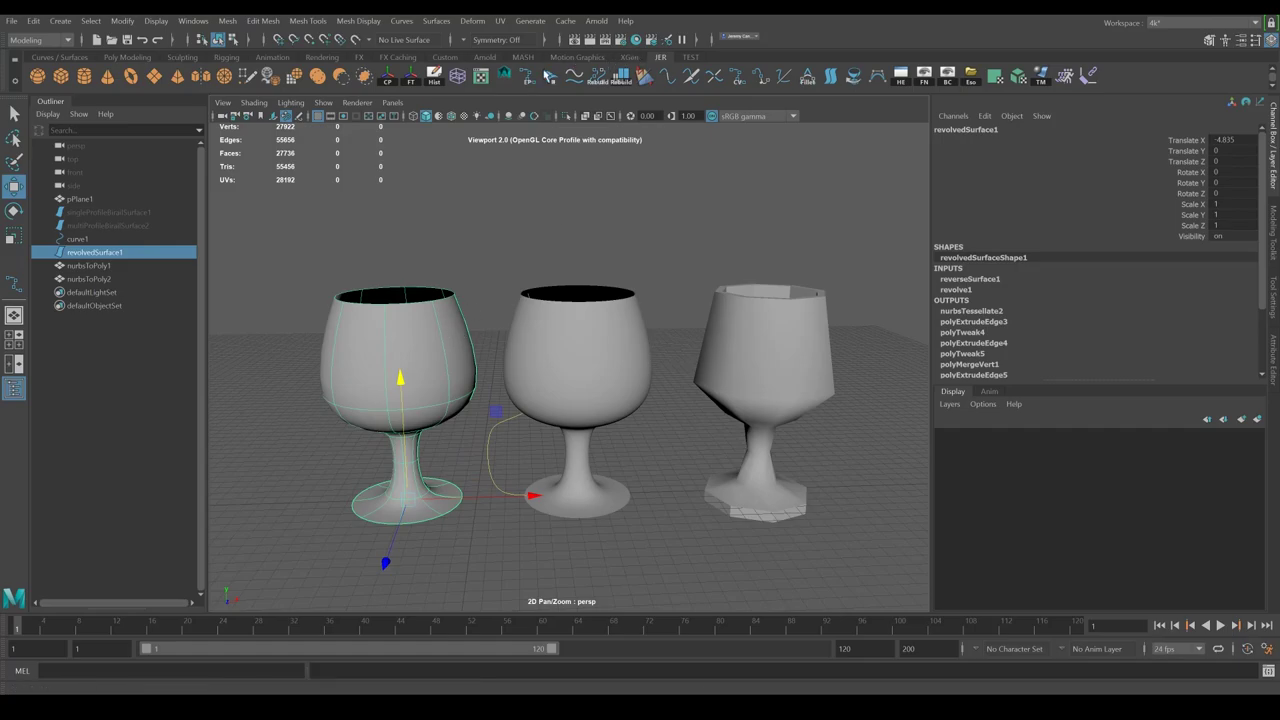
scroll(552, 388, up, 3)
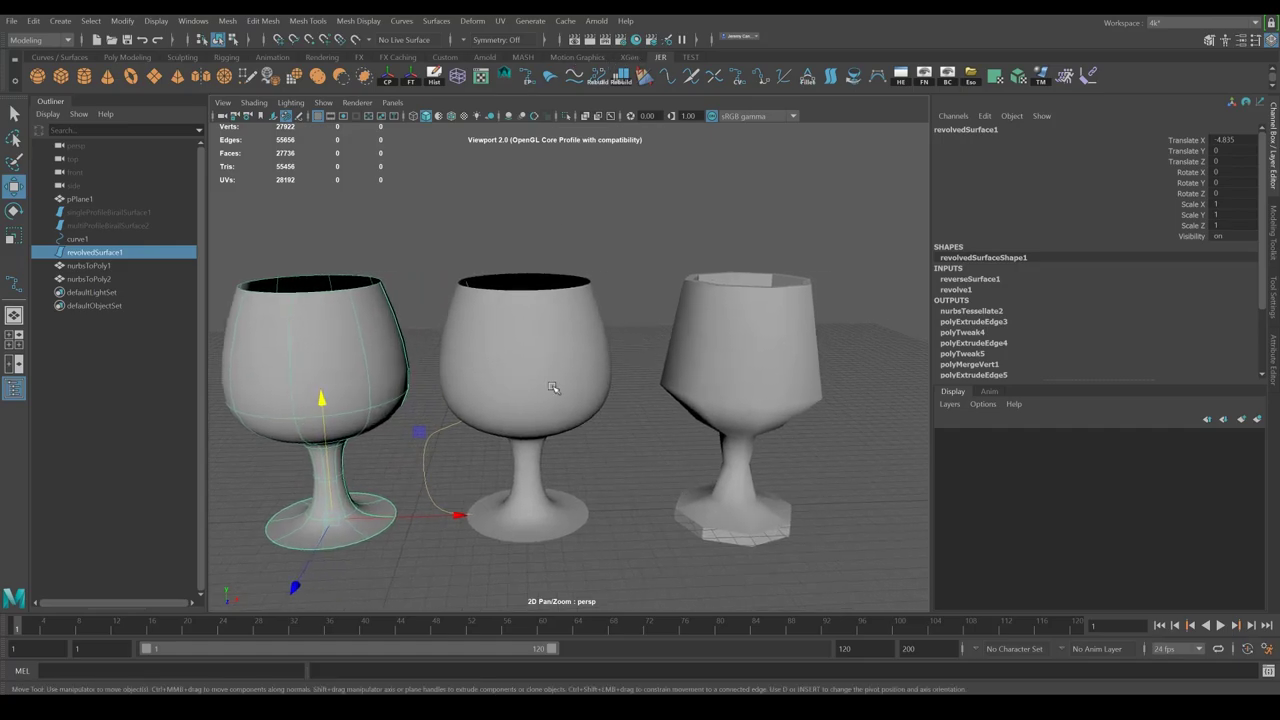
alt+drag(552, 383, 613, 400)
click(790, 362)
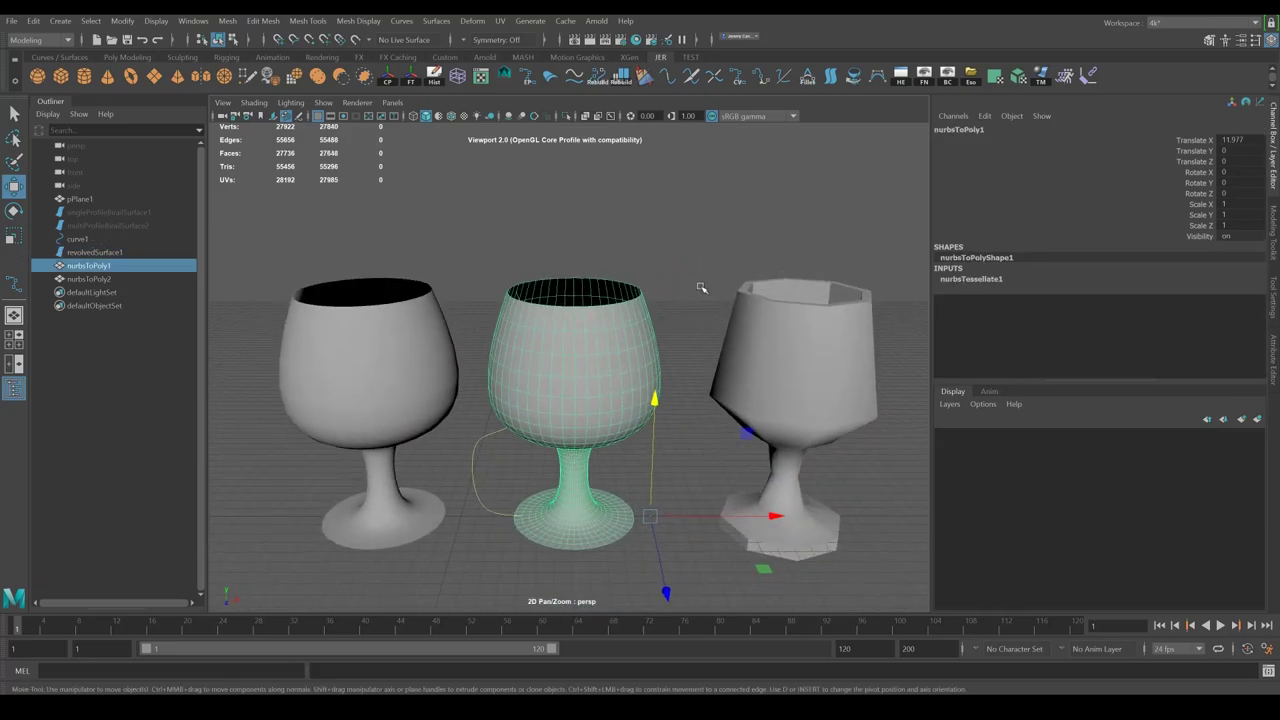
click(706, 300)
alt+middle_drag(791, 494, 746, 478)
alt+drag(561, 481, 511, 415)
click(455, 422)
alt+drag(479, 361, 503, 329)
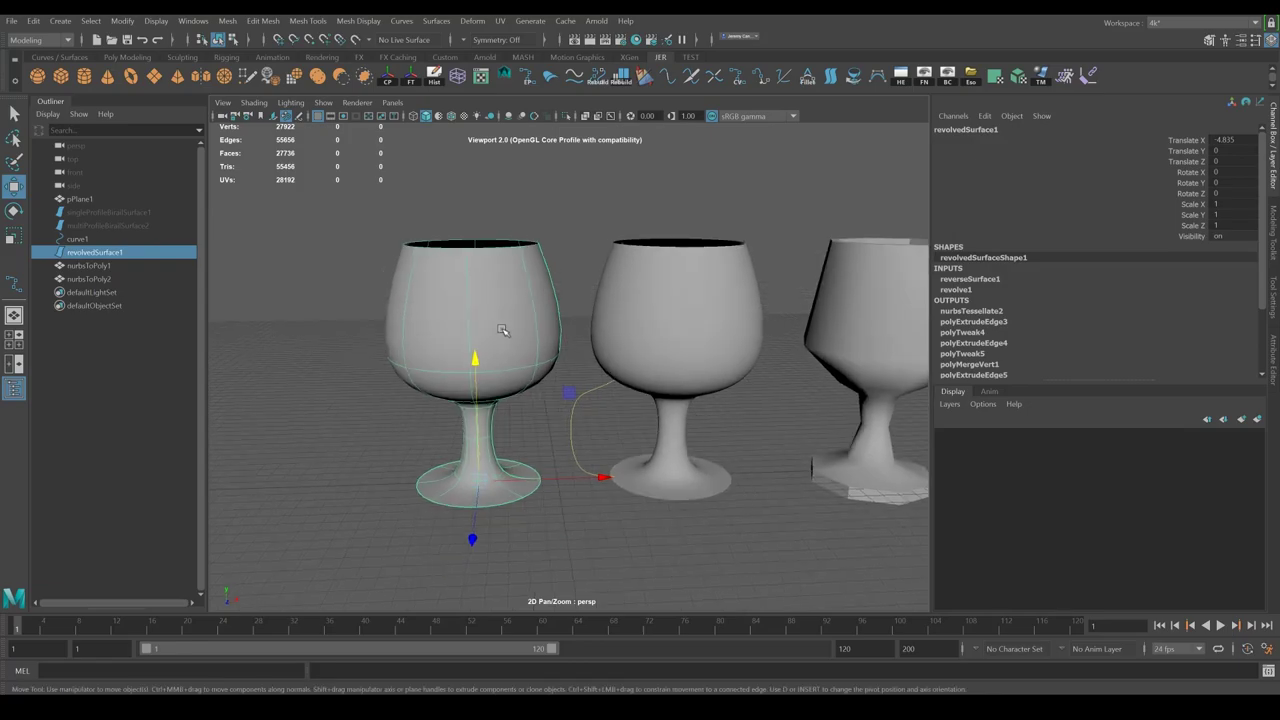
Step: Insert an isoparm around the NURBS goblet's bowl, just above the existing horizontal isoparm on its lower half
alt+middle_drag(503, 329, 568, 362)
alt+right_drag(568, 362, 591, 403)
alt+middle_drag(638, 376, 634, 351)
click(687, 261)
click(598, 369)
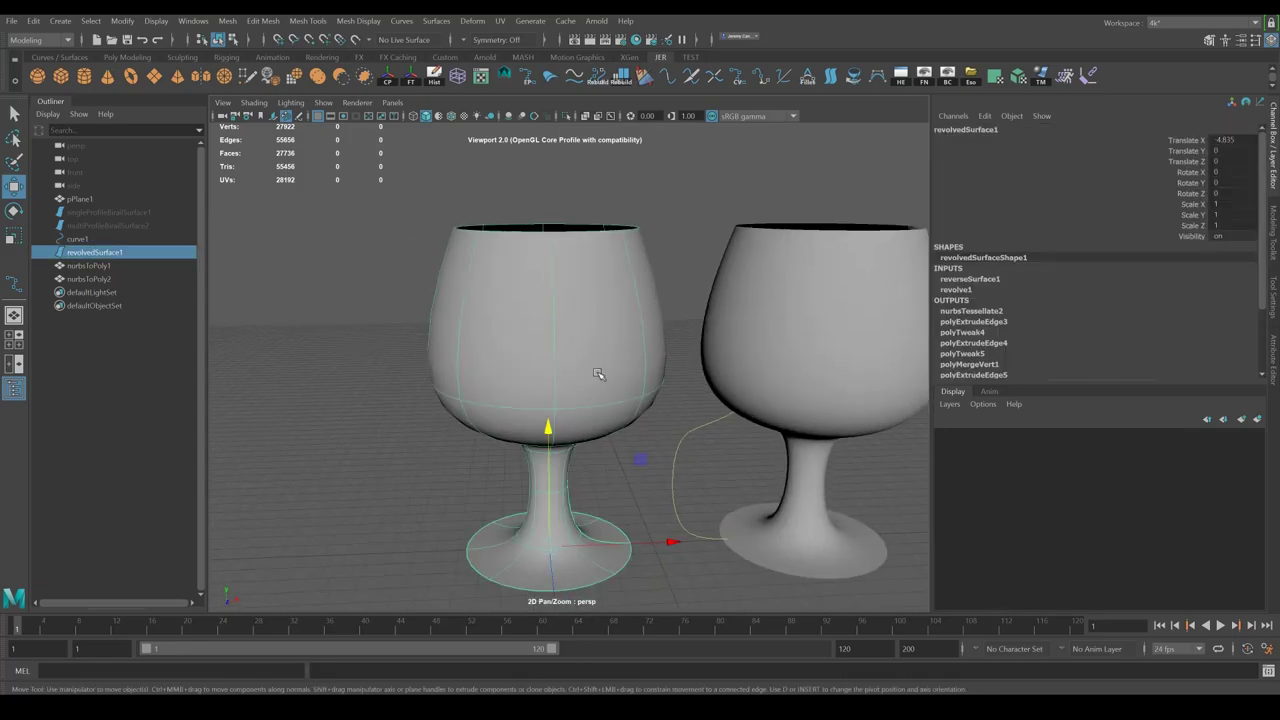
right_click(597, 374)
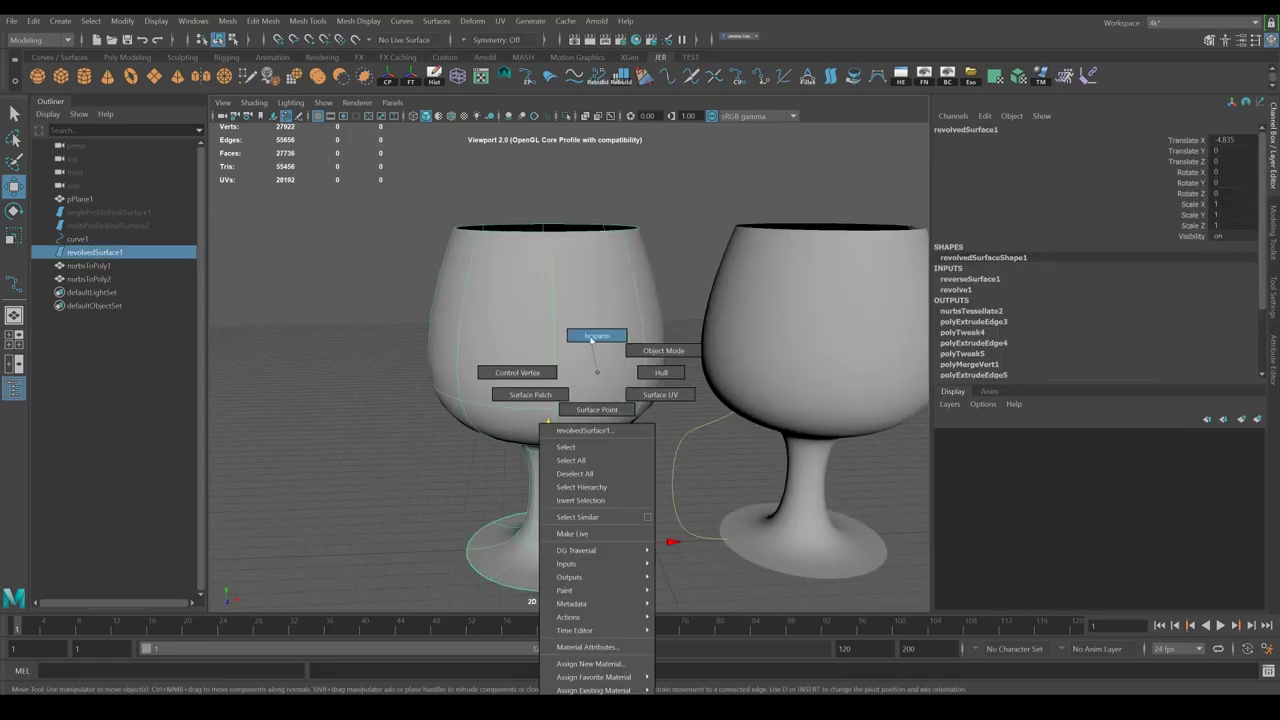
click(595, 336)
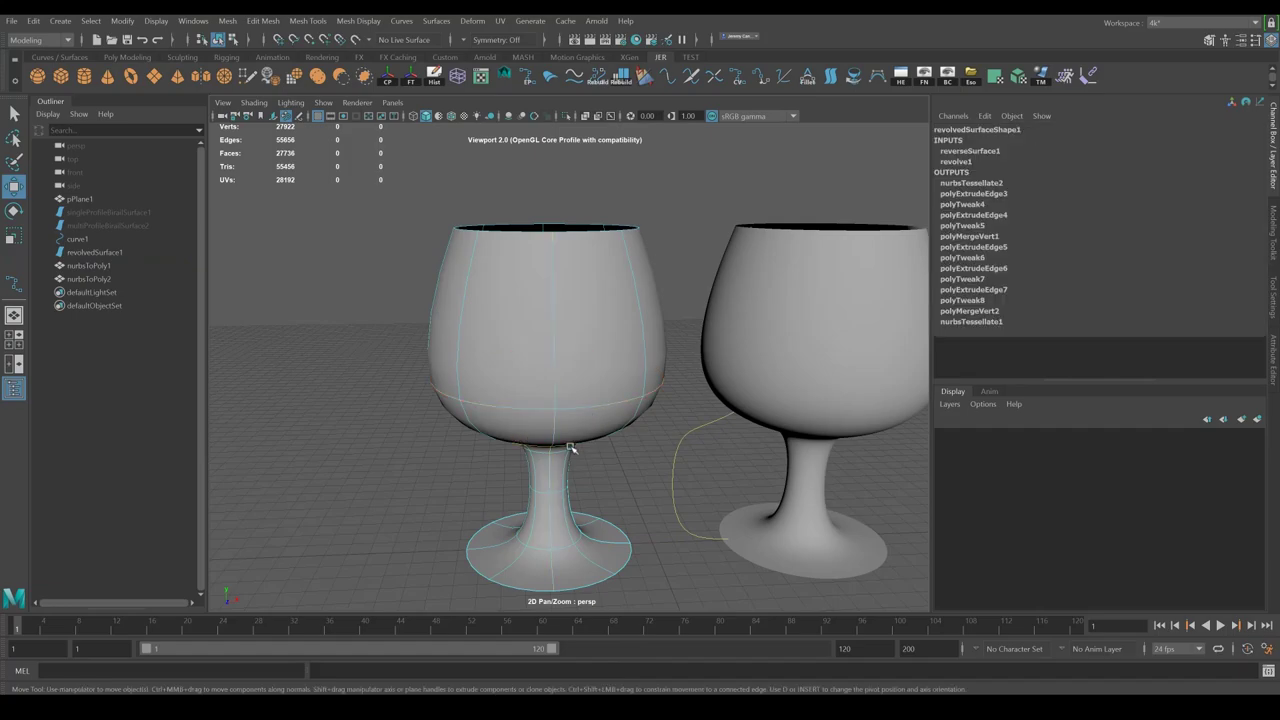
alt+drag(573, 449, 536, 330)
click(512, 292)
alt+drag(543, 252, 571, 346)
click(610, 322)
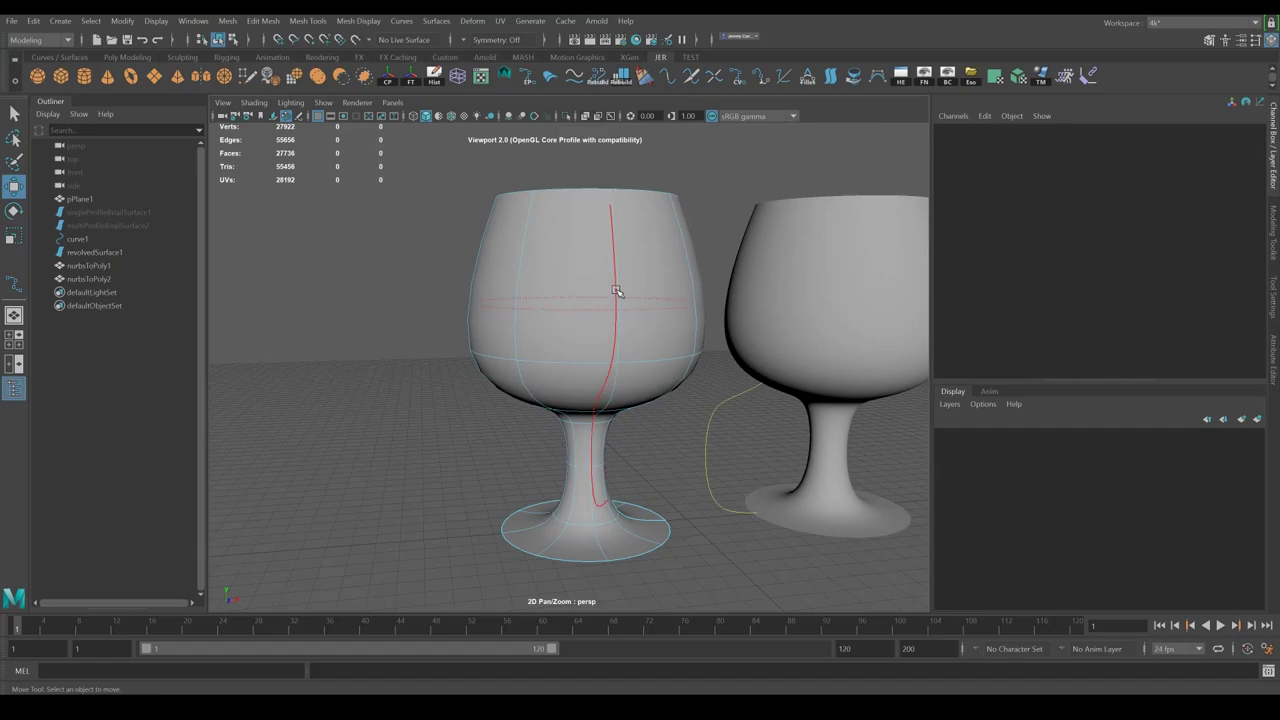
click(618, 296)
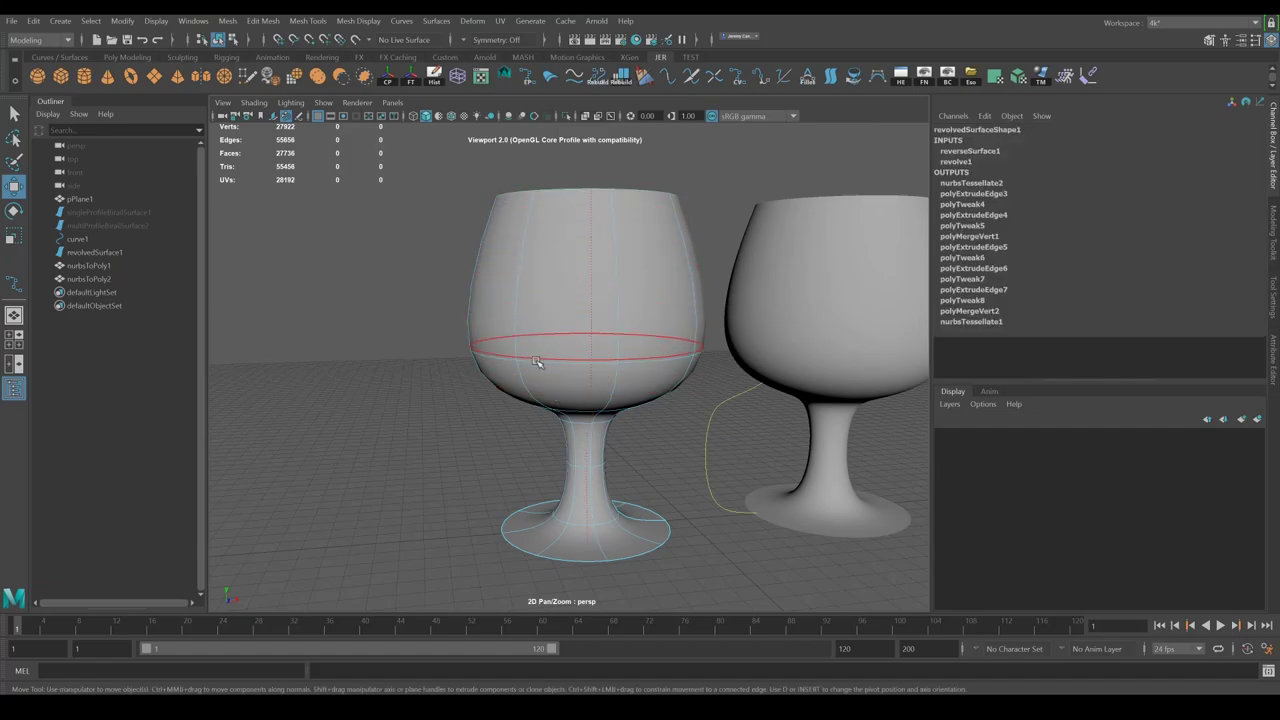
click(435, 20)
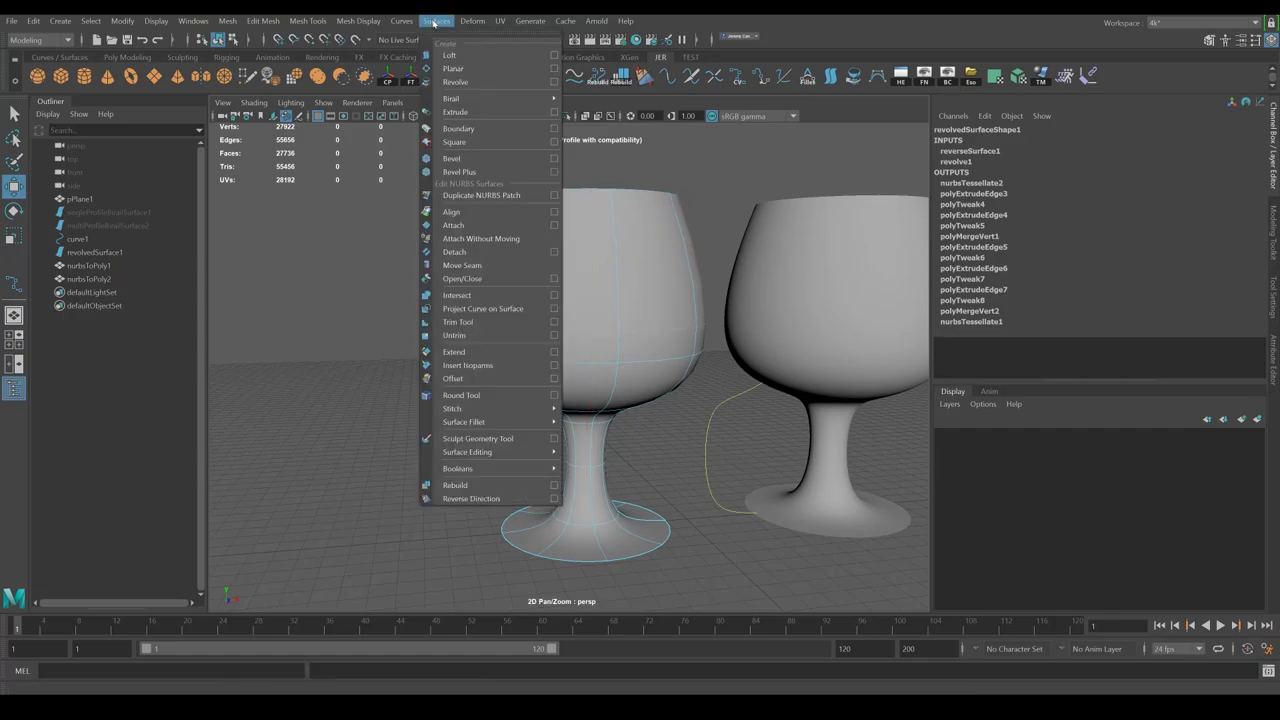
click(510, 367)
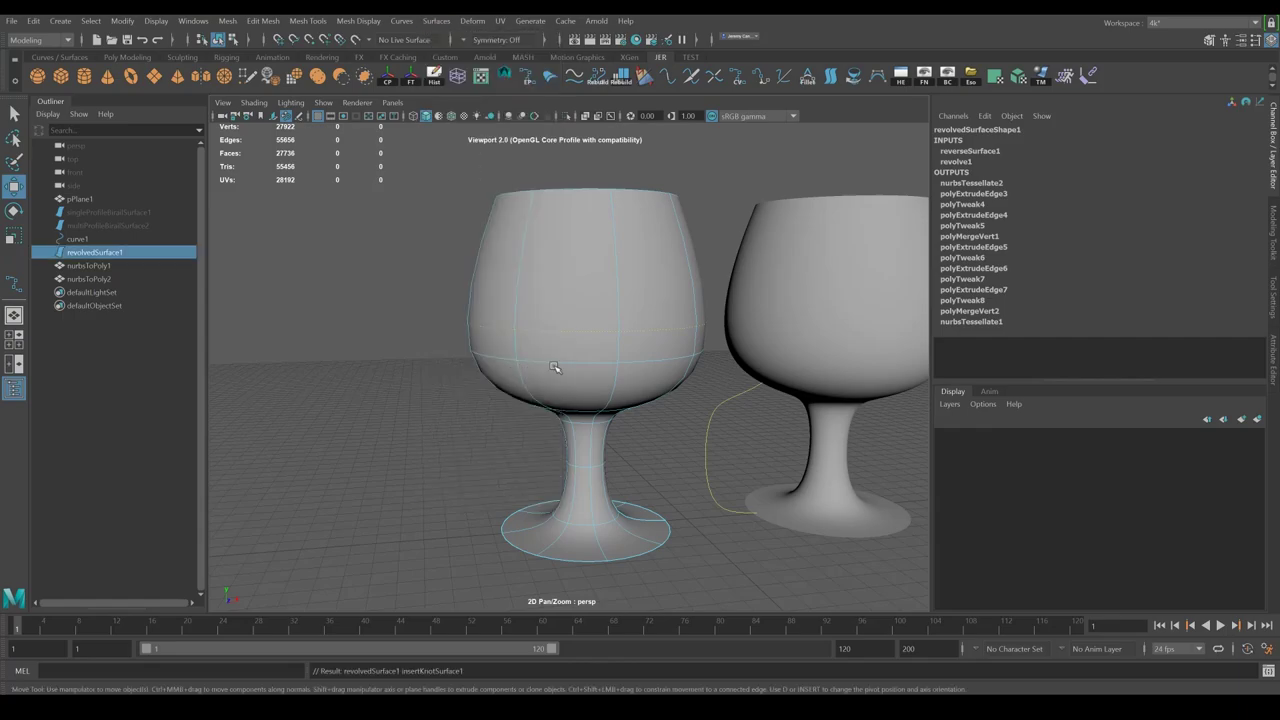
Step: Examine how the isoparm inserted in the NURBS goblet affects the two polygon goblets
alt+drag(688, 234, 648, 249)
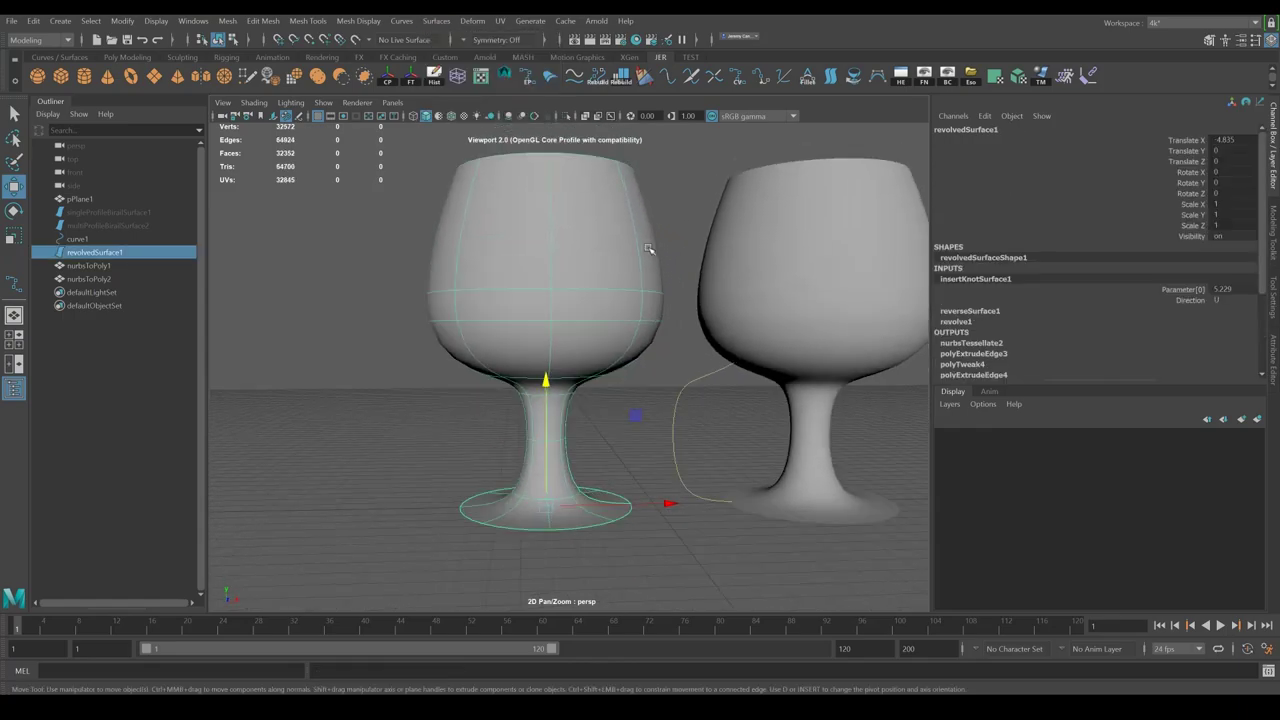
click(523, 355)
scroll(605, 363, down, 4)
alt+drag(703, 356, 516, 386)
click(684, 352)
alt+drag(684, 352, 620, 404)
click(309, 387)
alt+drag(309, 387, 422, 356)
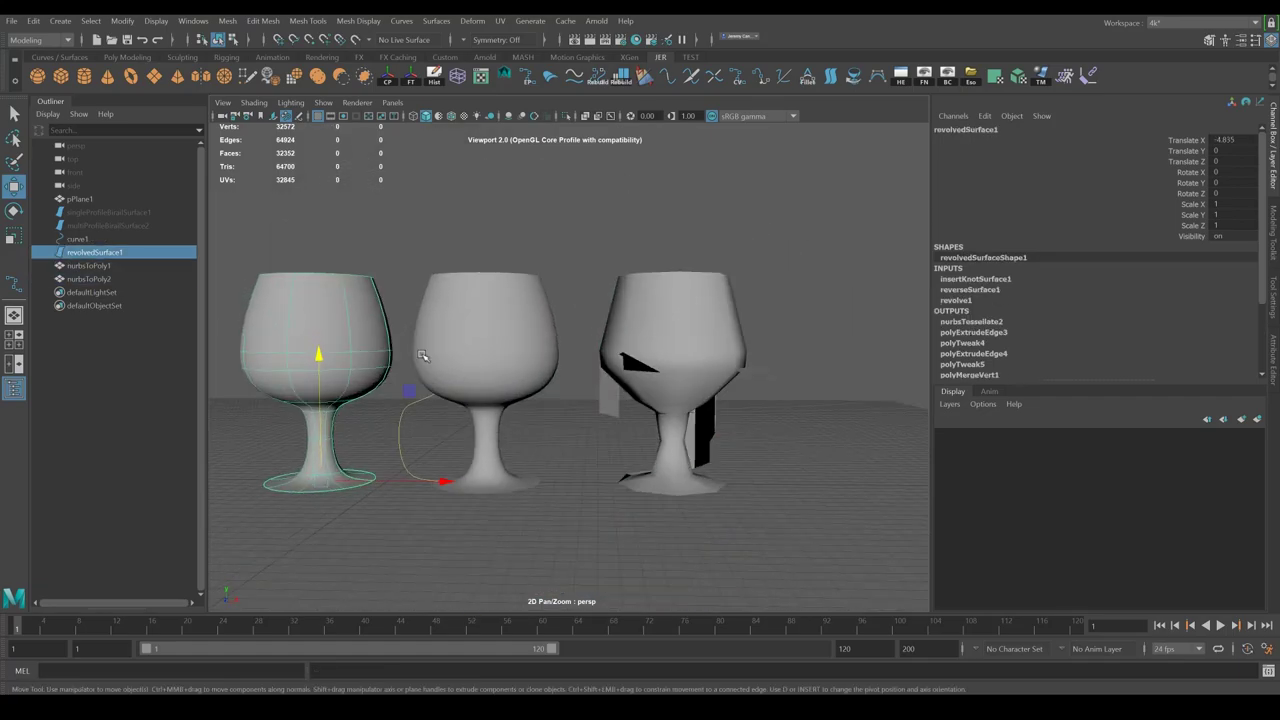
Step: Undo the isoparm insertion on the NURBS goblet
key(ctrl+z)
key(ctrl+z)
key(ctrl+z)
key(ctrl+z)
key(ctrl+z)
Step: Delete the construction history of the coarse polygon goblet and deselect it
click(728, 347)
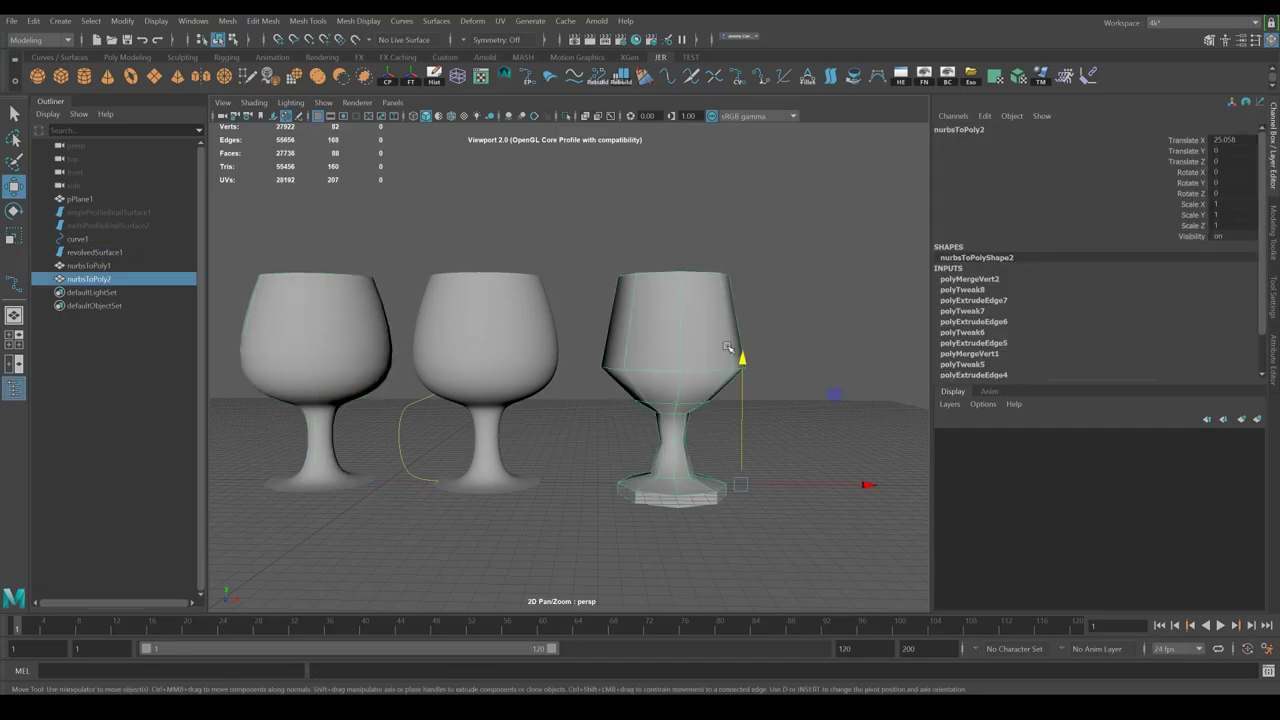
click(98, 25)
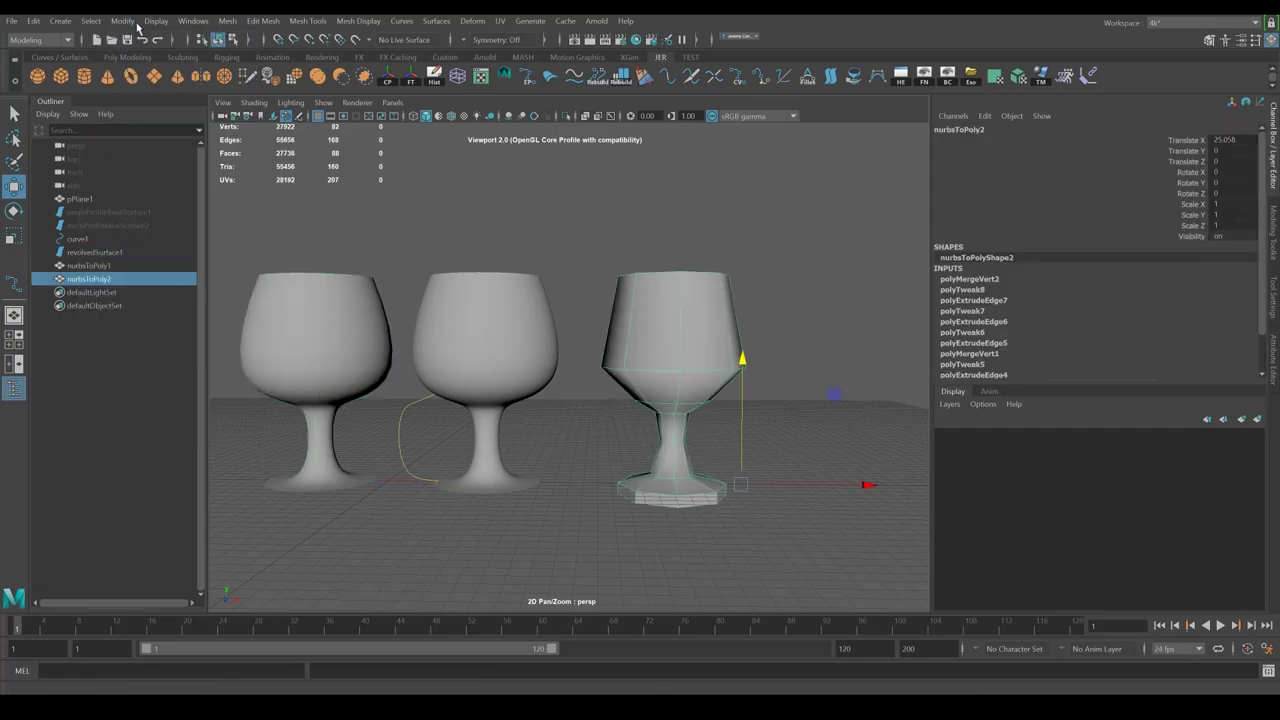
click(434, 77)
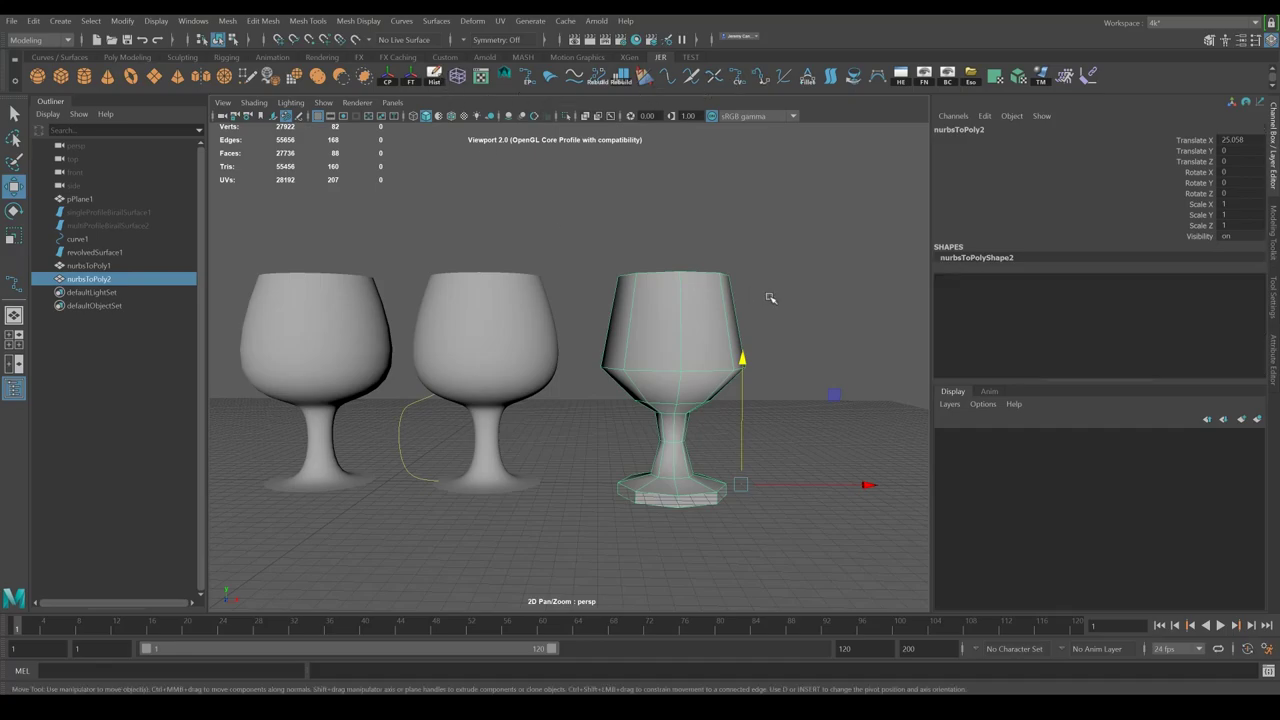
click(570, 194)
Step: Insert a new isoparm around the NURBS goblet's bowl, slightly above the existing horizontal one on its lower half
click(357, 320)
alt+middle_drag(411, 314, 590, 310)
key(f)
right_drag(586, 346, 581, 309)
click(585, 376)
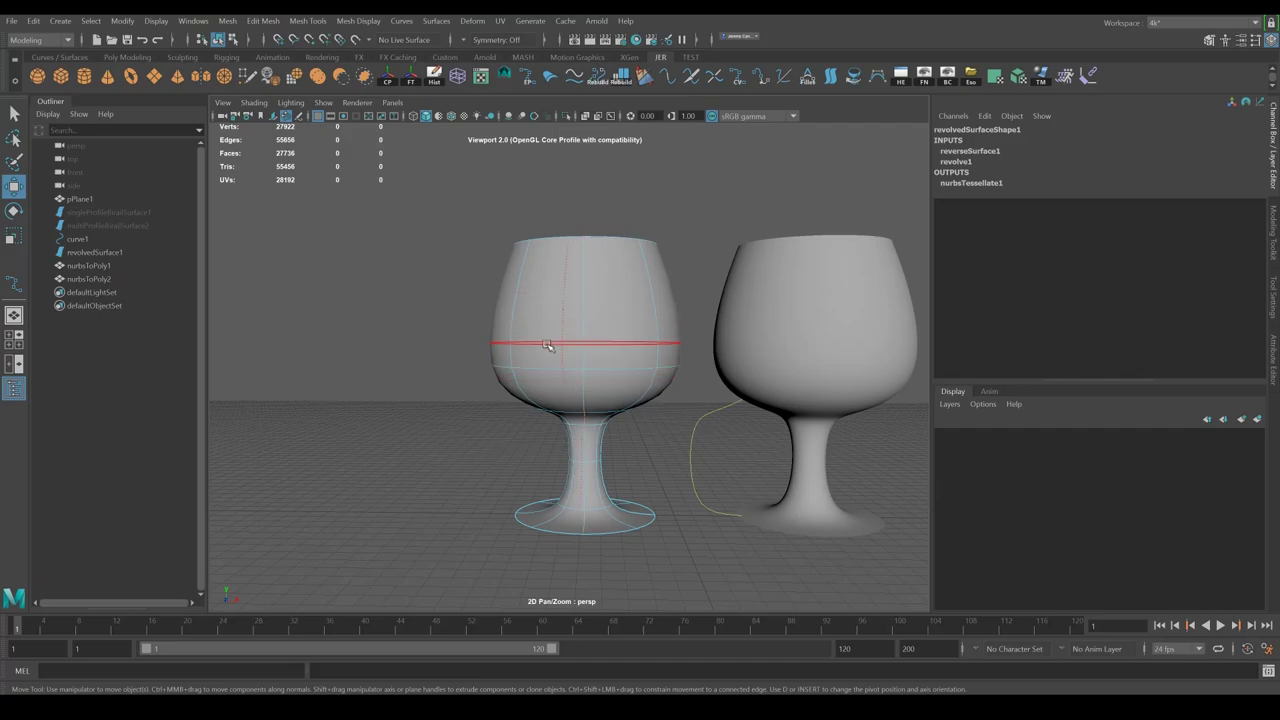
click(435, 21)
click(468, 365)
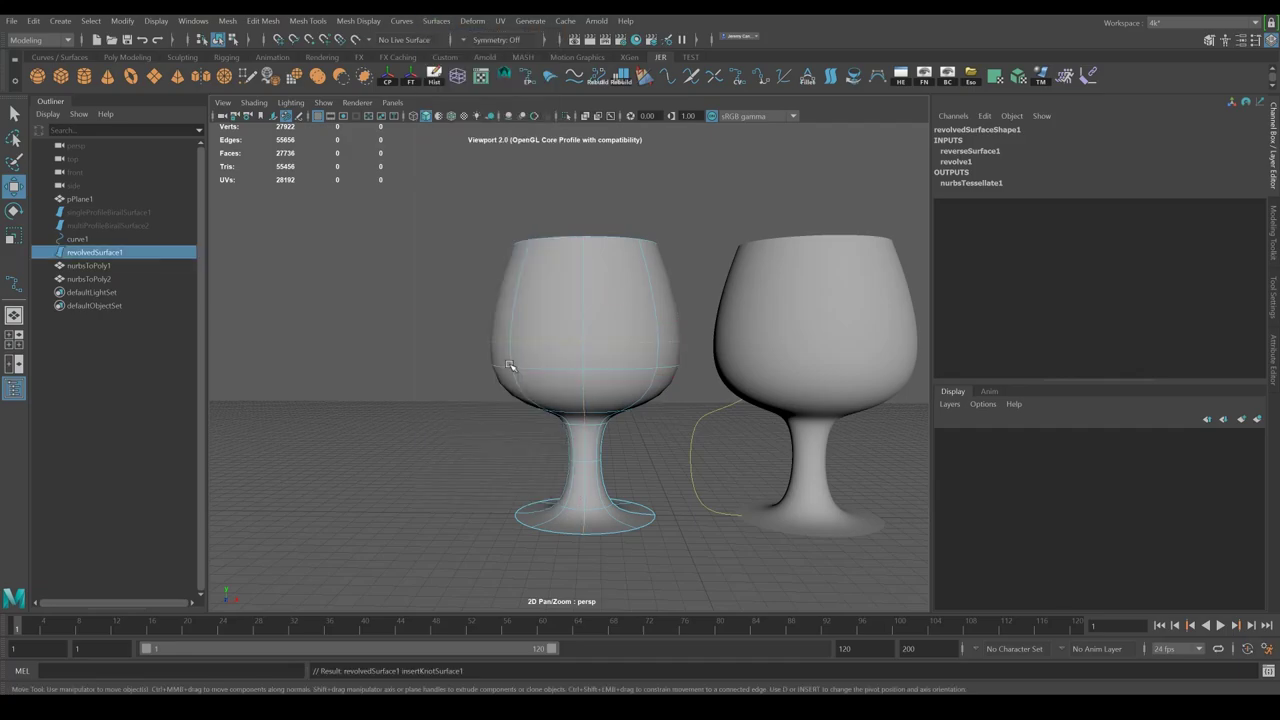
alt+drag(641, 372, 628, 354)
click(643, 424)
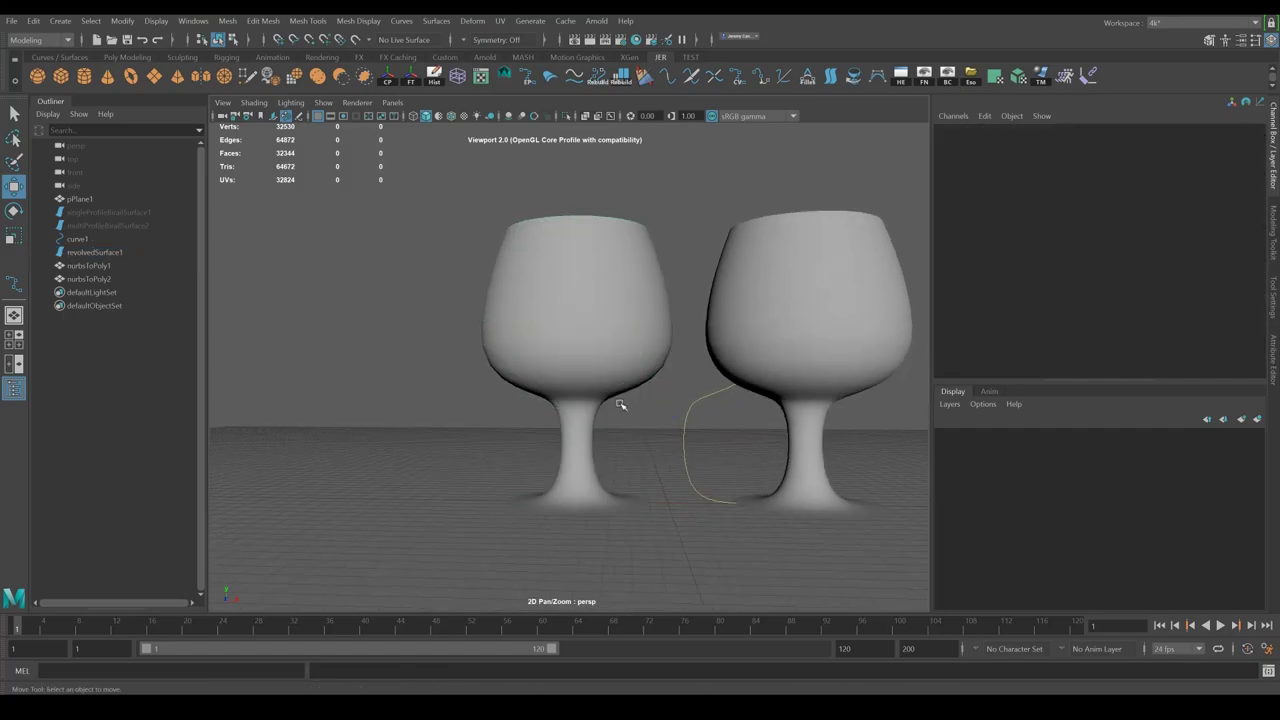
Step: Check the coarse goblet against the NURBS surface edit, and insert another isoparm near the bottom of the NURBS goblet's bowl
alt+drag(620, 403, 582, 404)
scroll(582, 404, up, 2)
click(556, 381)
scroll(551, 385, up, 5)
right_drag(525, 382, 525, 340)
drag(414, 383, 603, 394)
scroll(686, 376, down, 6)
alt+middle_drag(686, 377, 690, 364)
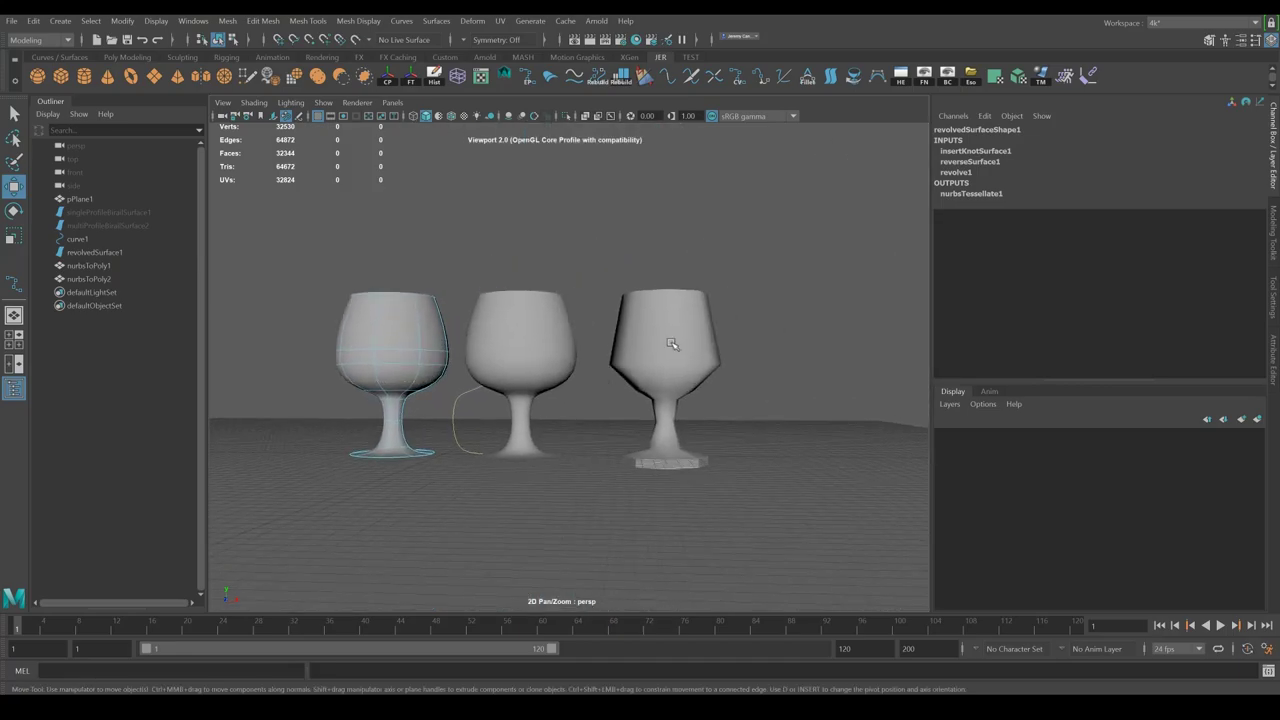
scroll(586, 412, up, 8)
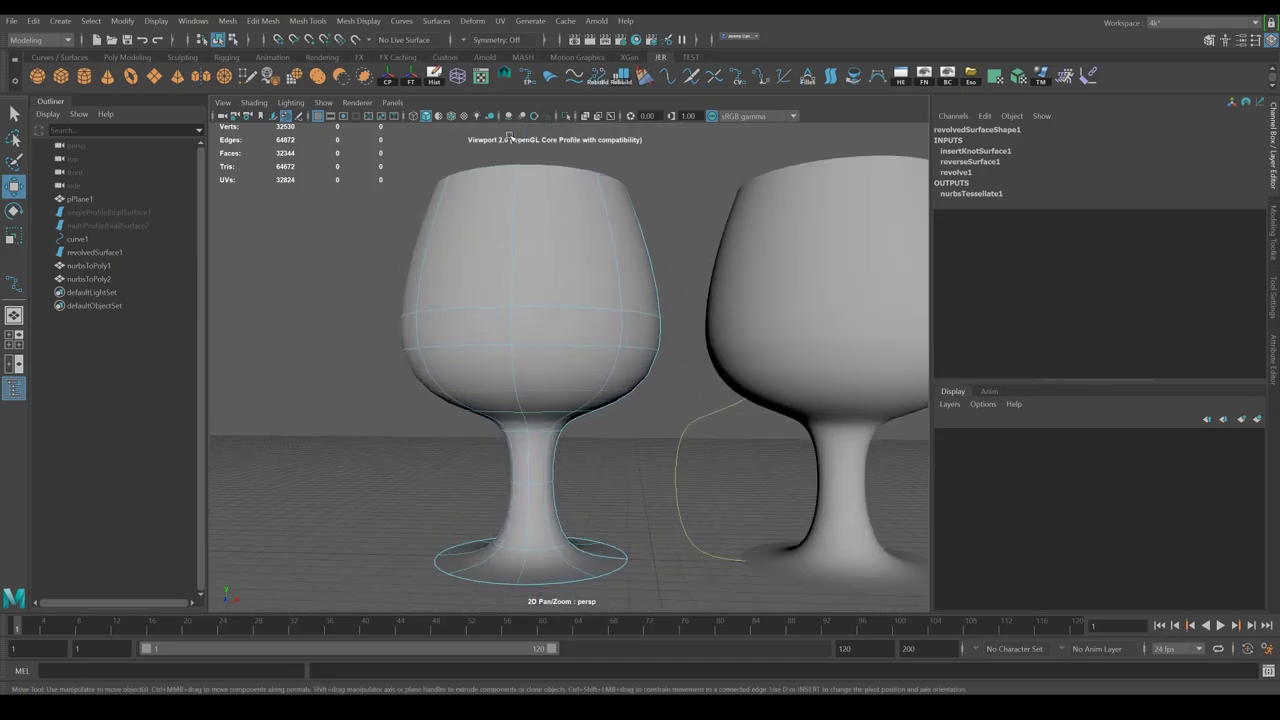
click(440, 21)
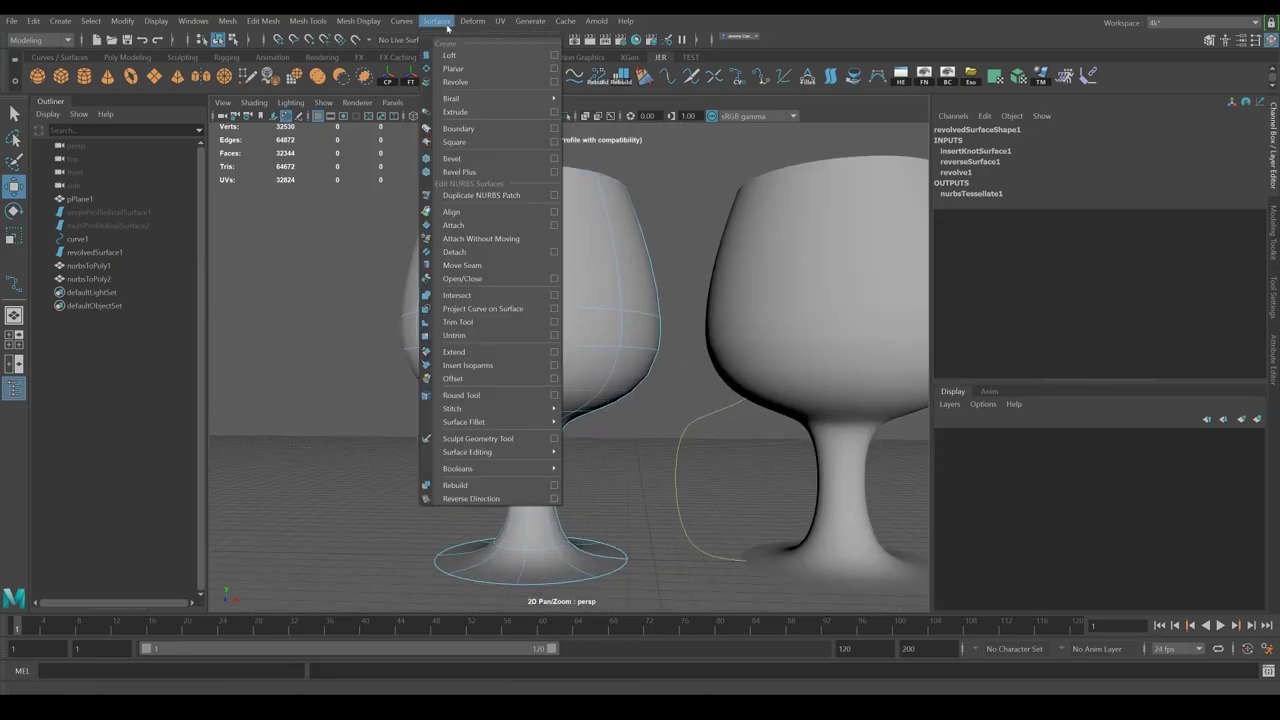
click(478, 365)
click(516, 367)
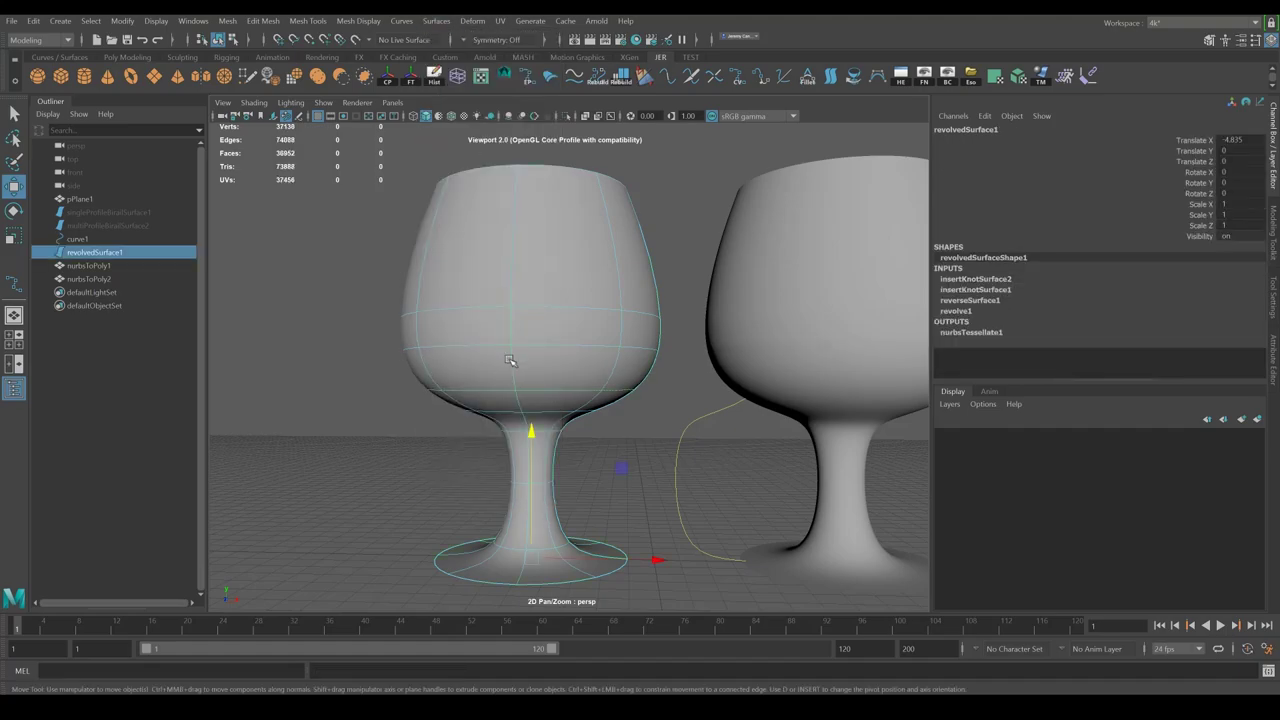
Step: Insert an isoparm on the NURBS goblet's lower bowl, between the two horizontal isoparms below its widest part
scroll(413, 335, up, 2)
alt+middle_drag(411, 334, 480, 338)
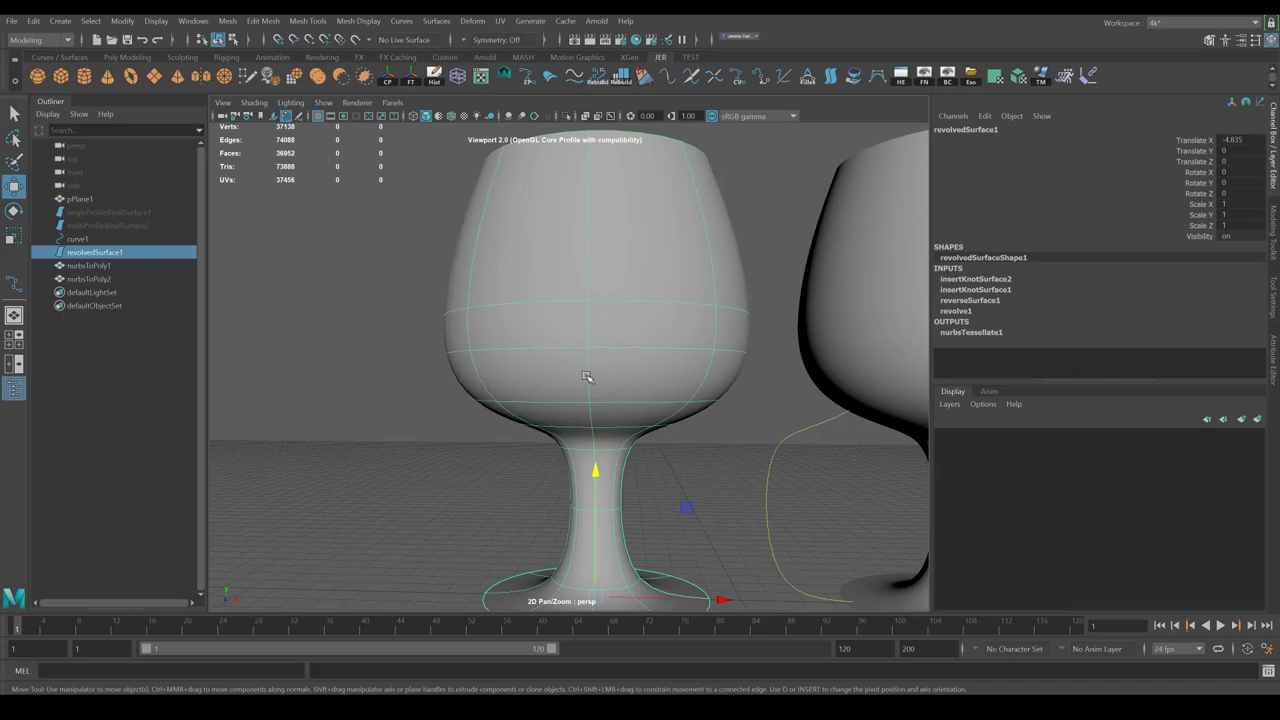
right_drag(575, 397, 574, 340)
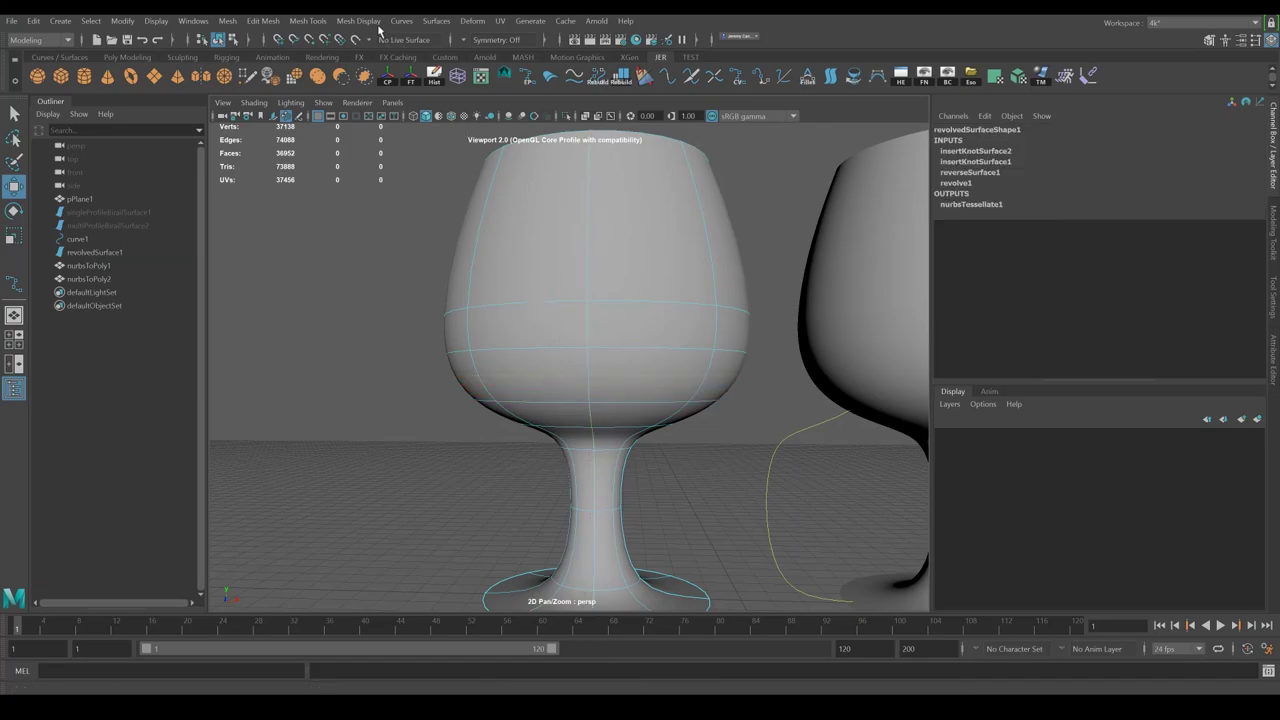
click(436, 20)
click(470, 362)
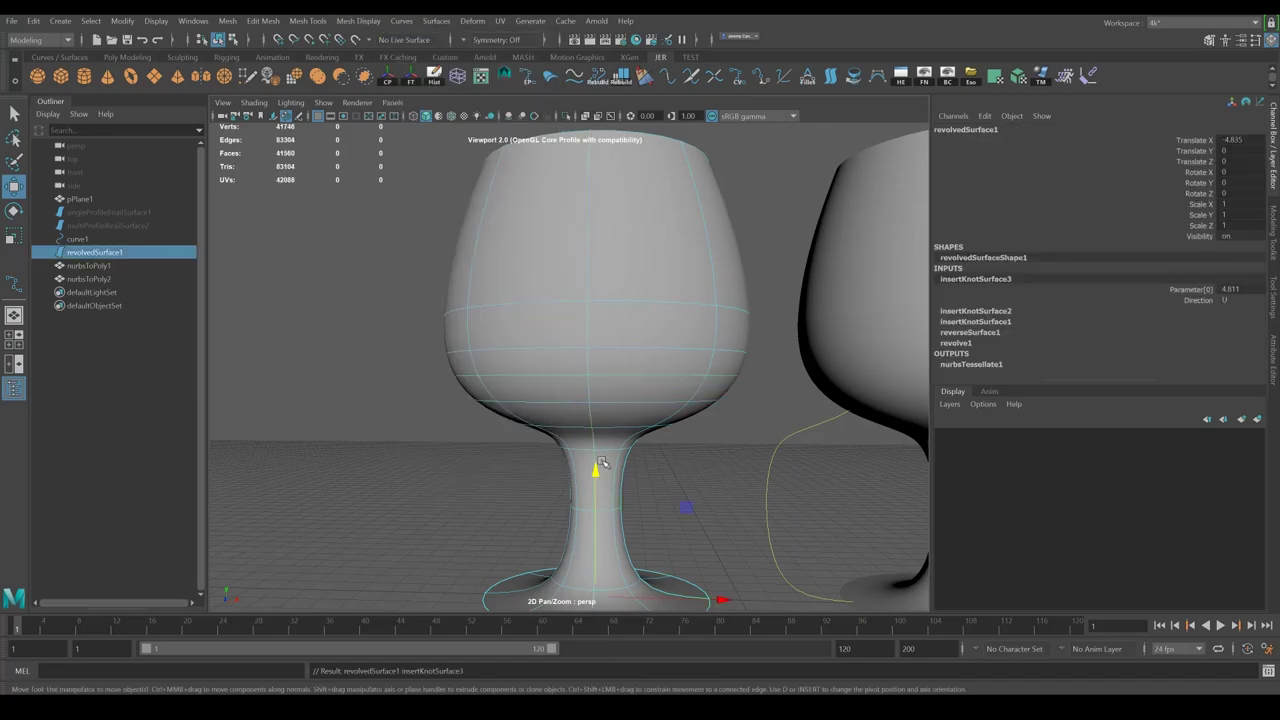
Step: Insert an isoparm around the upper part of the NURBS goblet's stem
right_drag(600, 374, 601, 341)
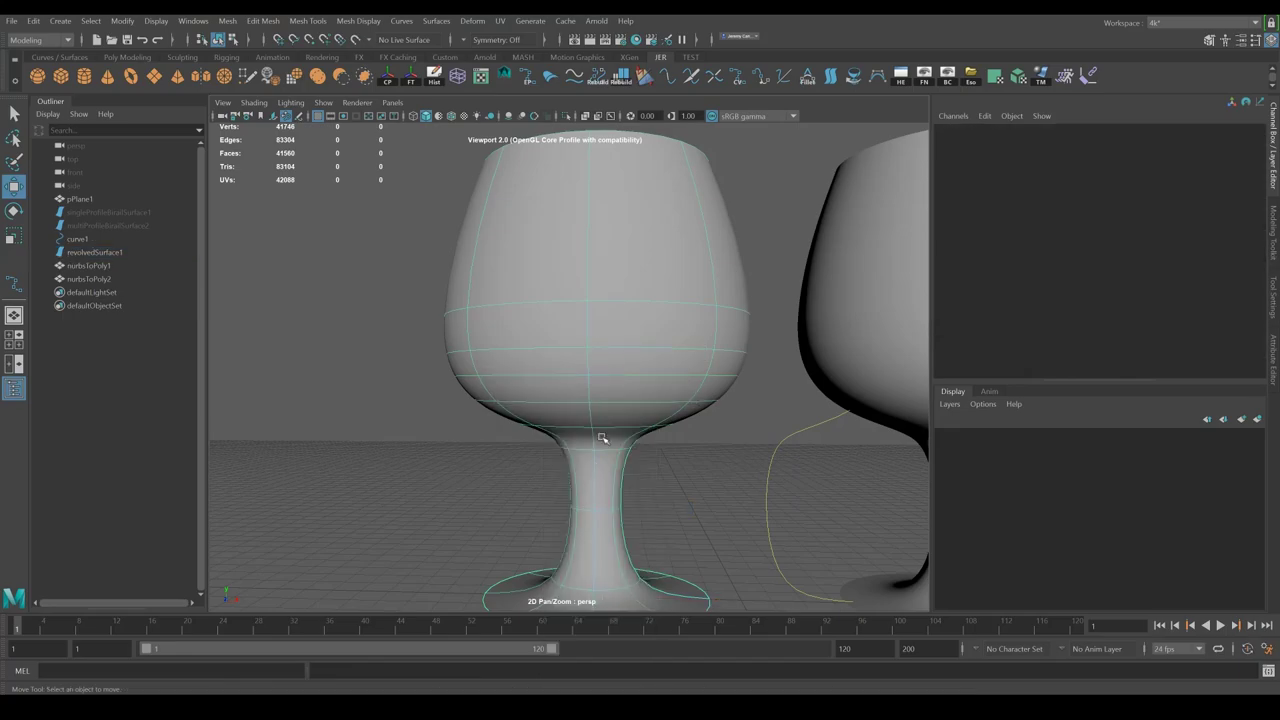
click(588, 500)
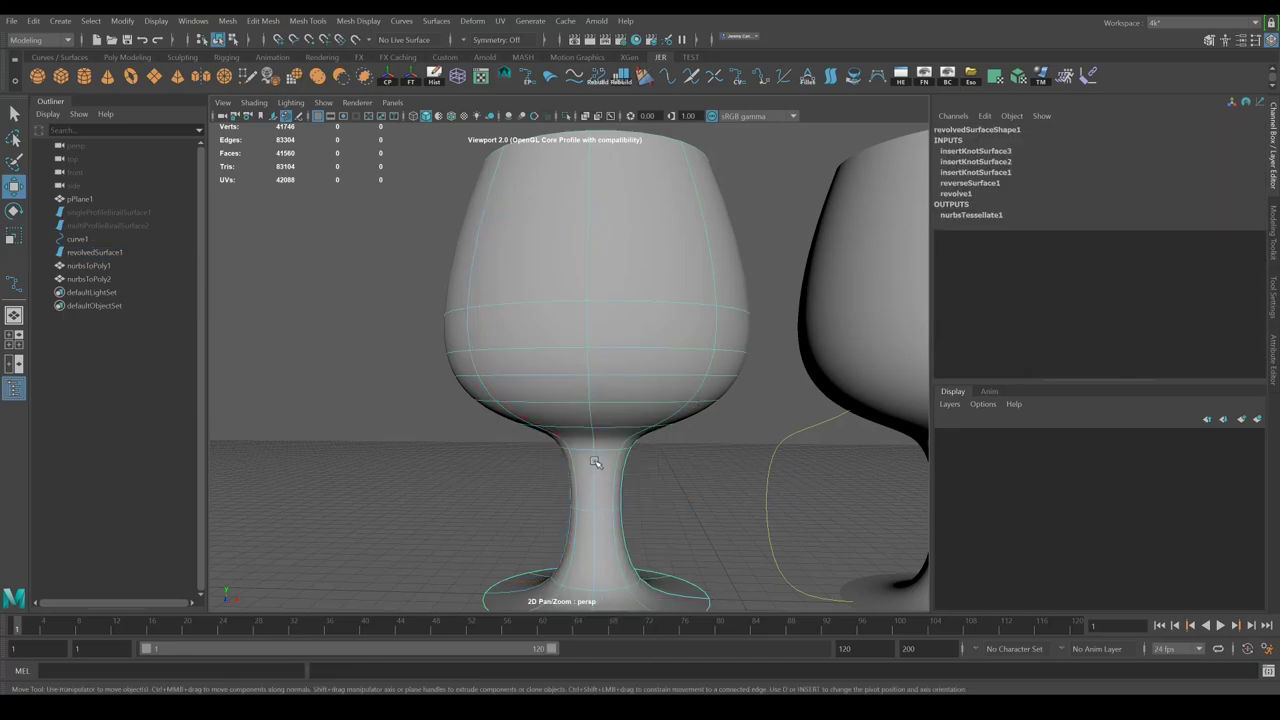
click(424, 22)
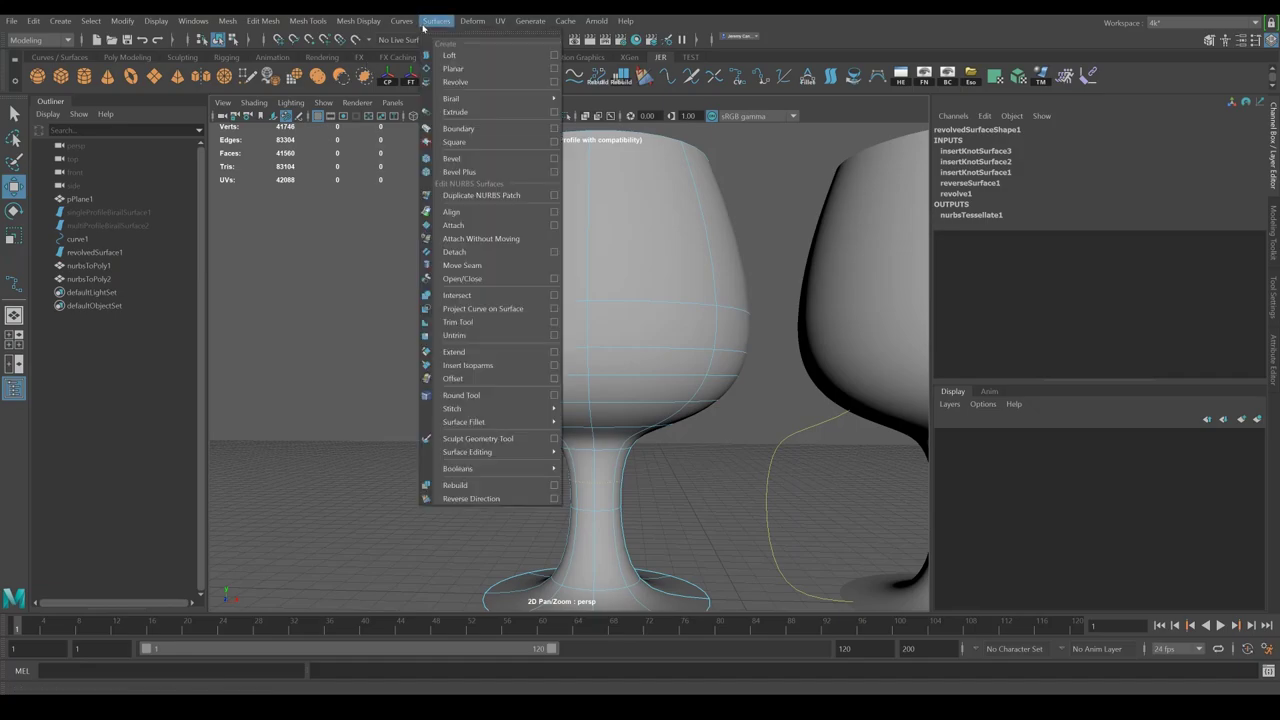
click(490, 365)
Step: Insert an isoparm around the lower part of the NURBS goblet's stem, above the foot, and reselect the goblet
right_drag(584, 376, 588, 350)
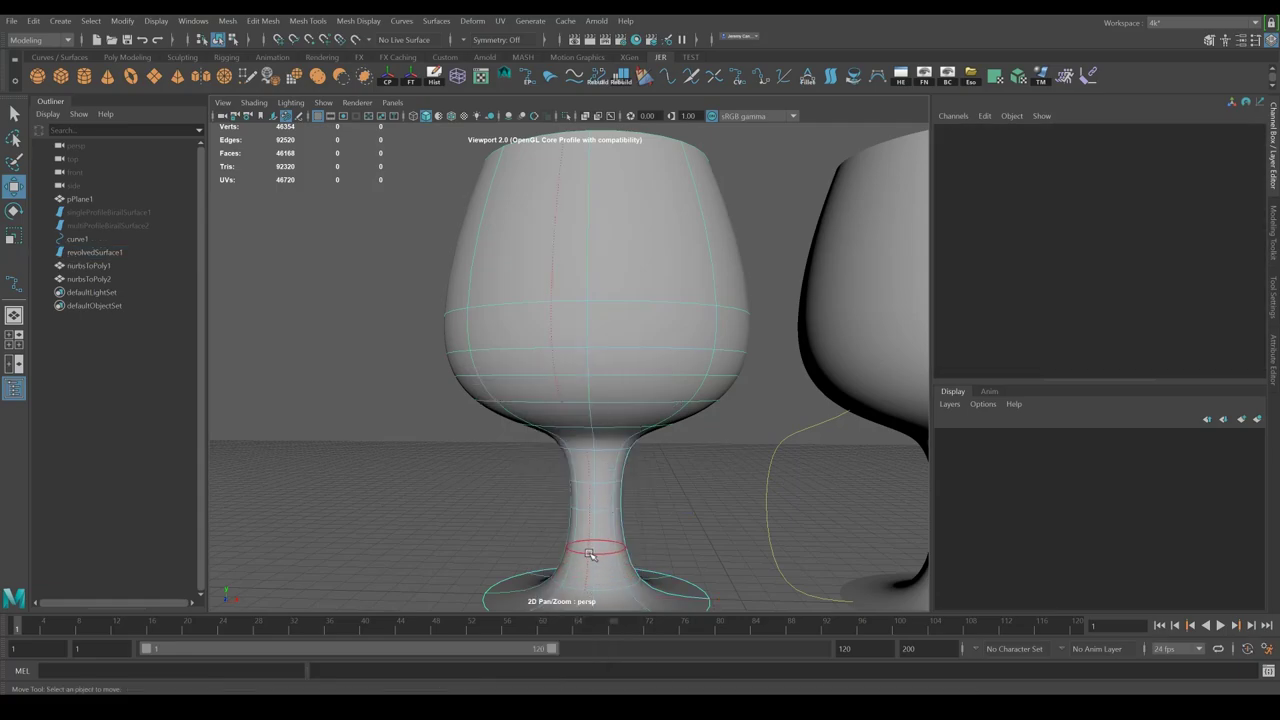
click(590, 553)
click(436, 21)
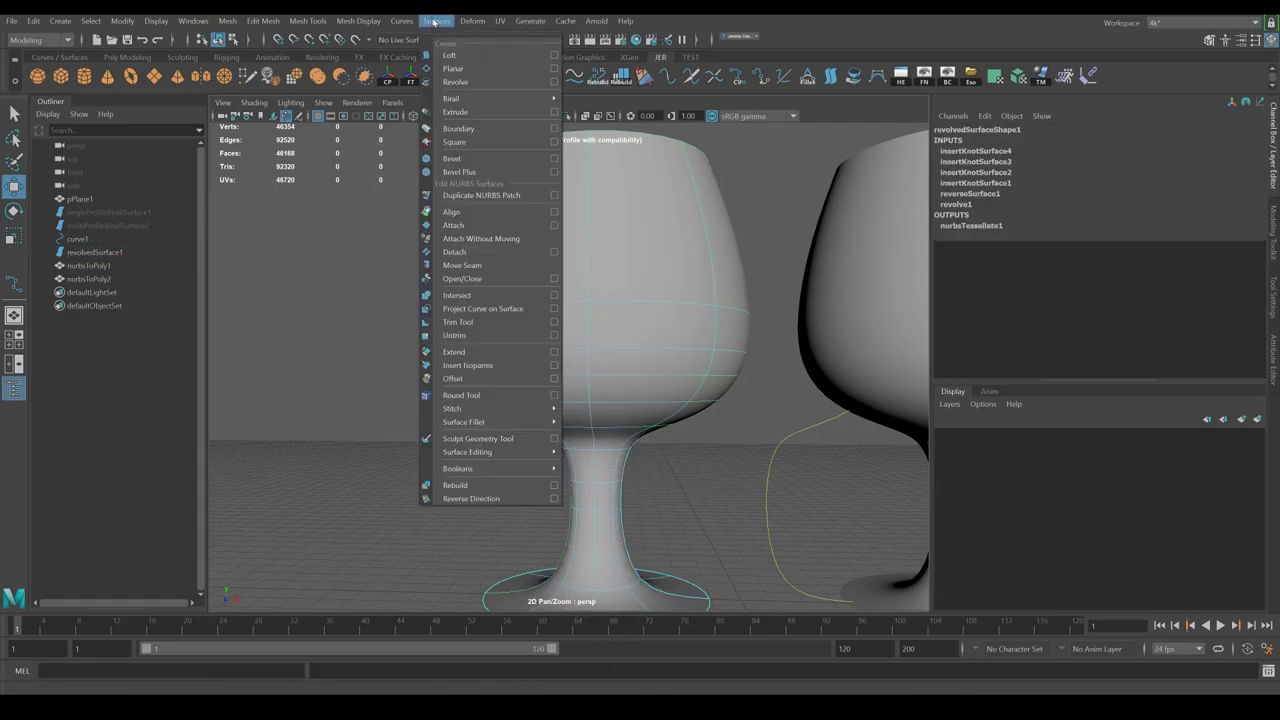
click(468, 365)
click(428, 443)
click(526, 330)
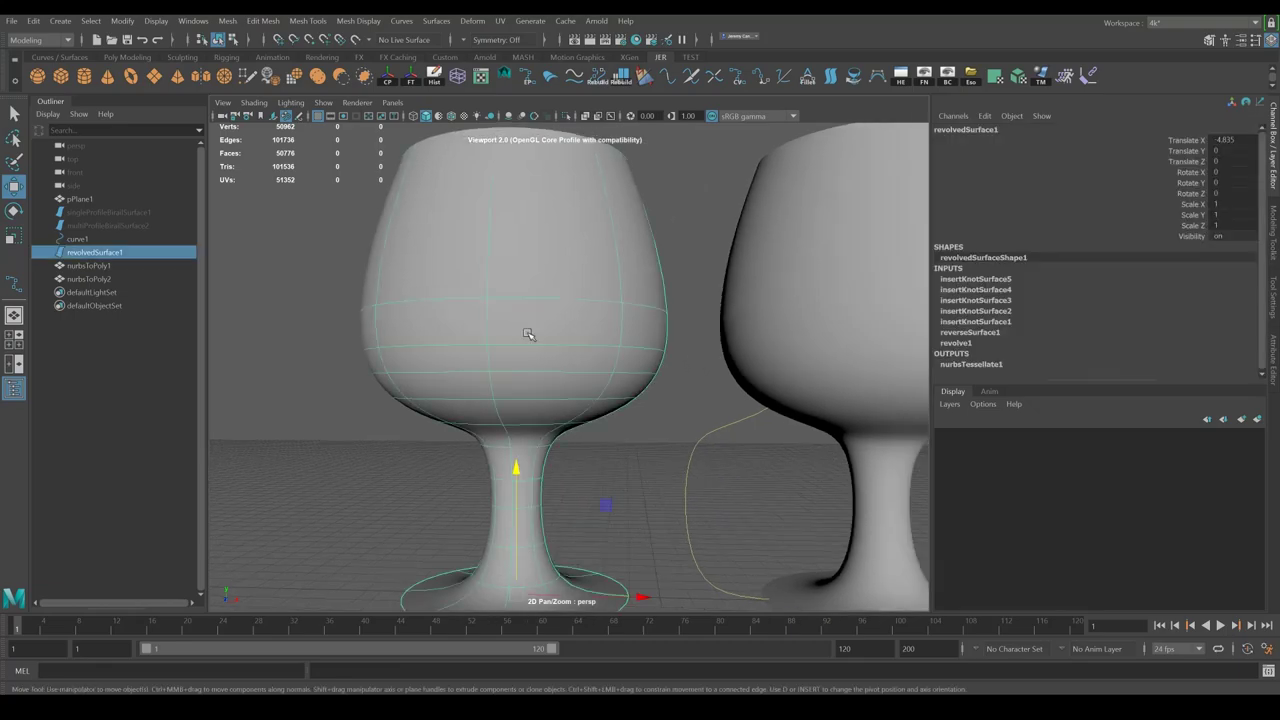
Step: Convert the refined NURBS goblet to polygons using quads, the General method and 1 iso param per span in U and V
key(f)
alt+right_drag(627, 500, 575, 455)
alt+drag(650, 450, 680, 486)
alt+middle_drag(704, 446, 599, 420)
alt+middle_drag(654, 338, 622, 336)
click(535, 193)
click(468, 299)
click(228, 22)
mouse_move(193, 24)
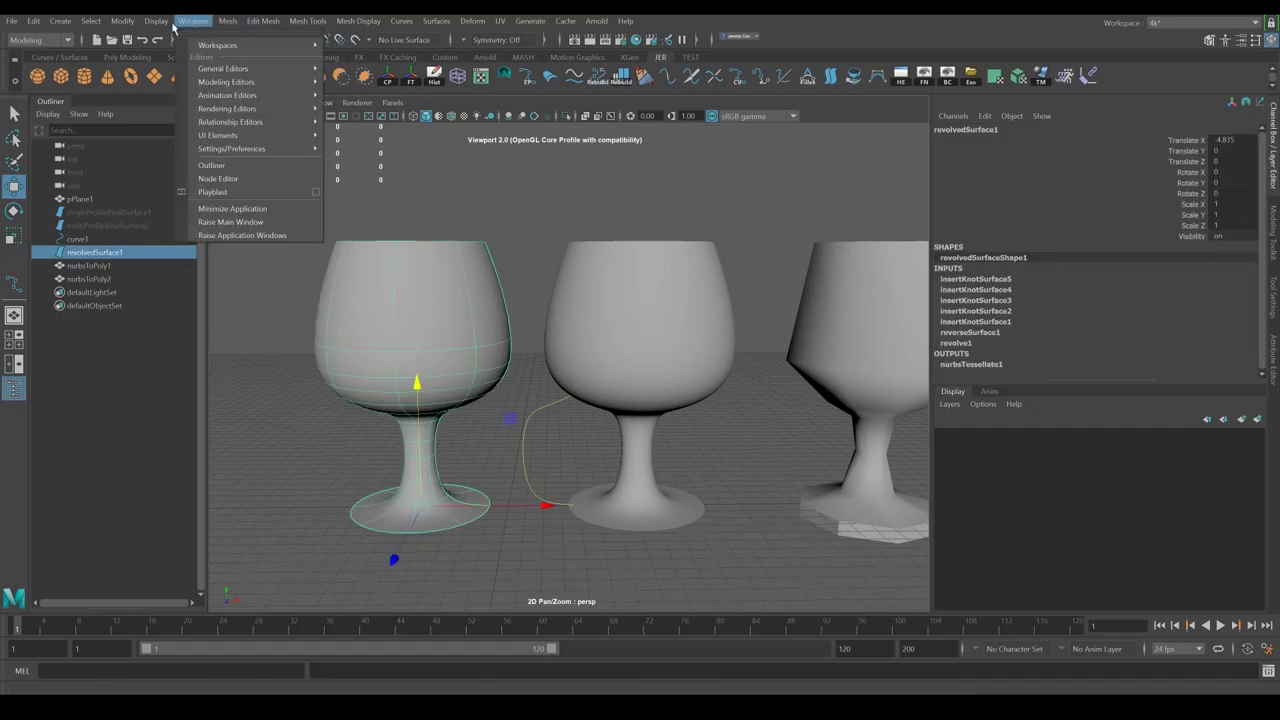
mouse_move(122, 21)
mouse_move(194, 345)
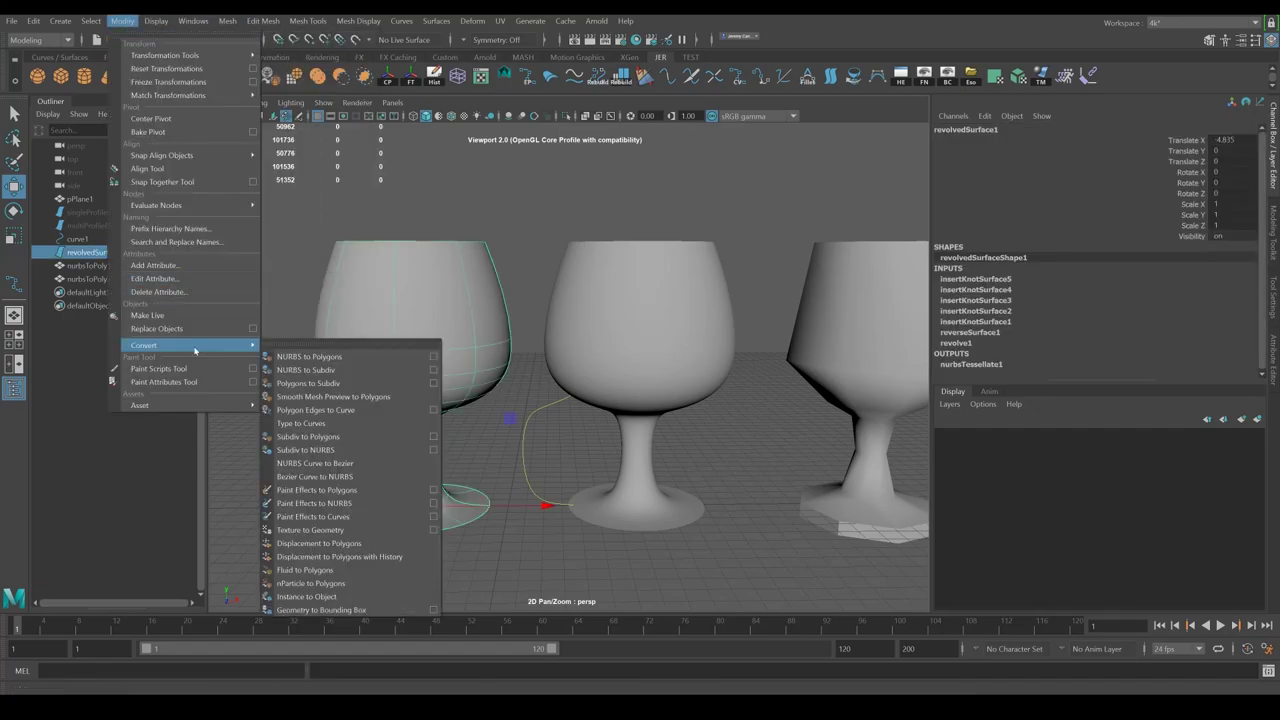
click(432, 363)
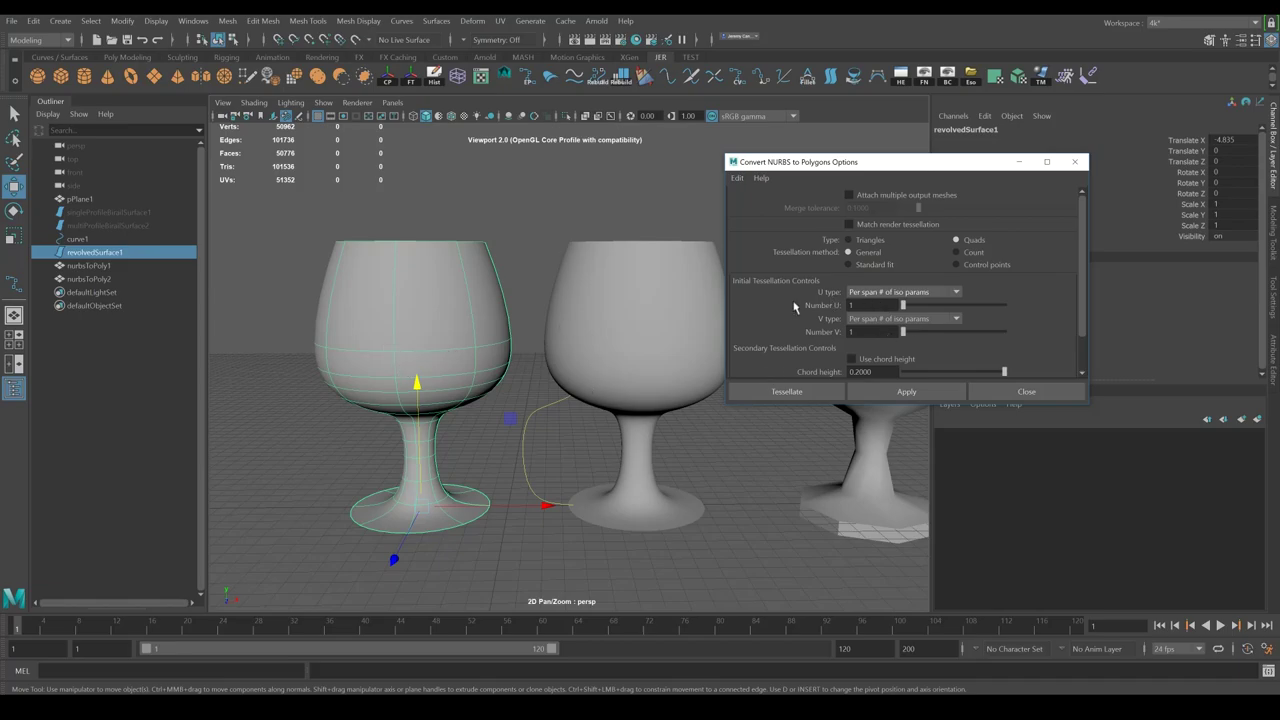
click(787, 391)
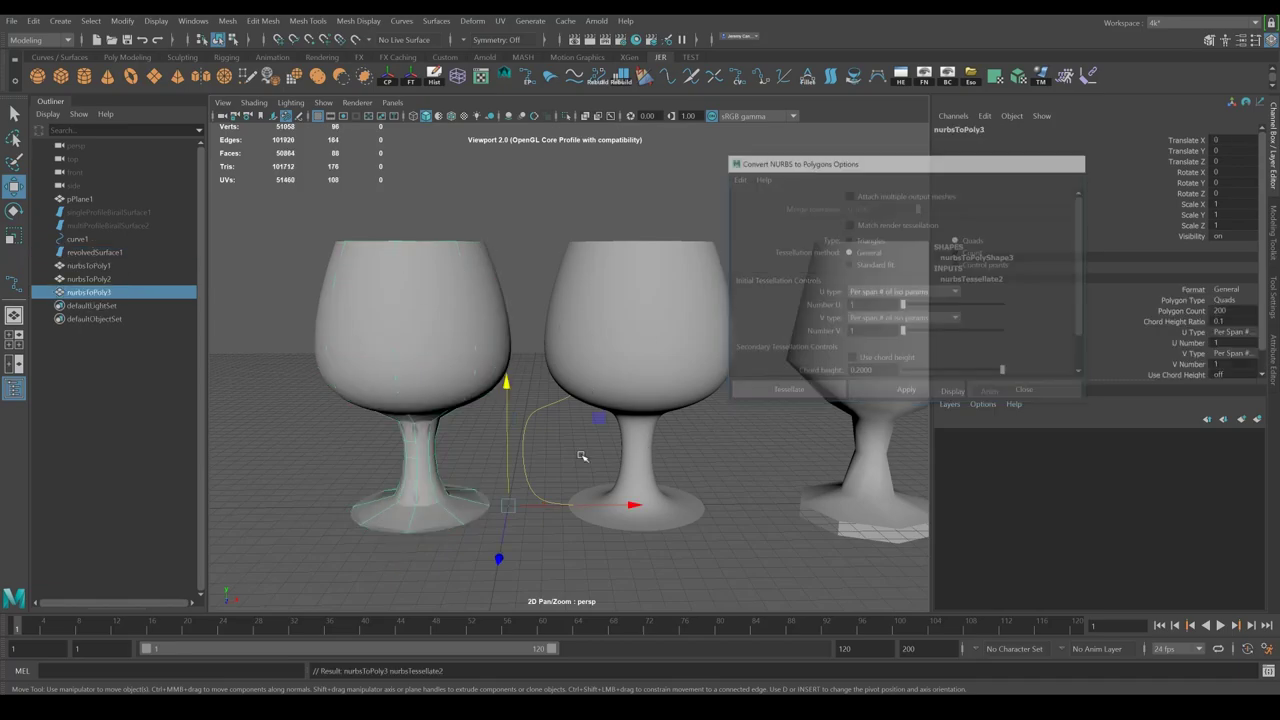
Step: Move the newly converted polygon goblet along X past the coarse goblet, to about X 36.2
scroll(586, 451, down, 3)
drag(643, 452, 1008, 423)
click(826, 509)
alt+middle_drag(826, 509, 657, 560)
scroll(740, 480, up, 2)
click(773, 447)
alt+drag(775, 447, 783, 503)
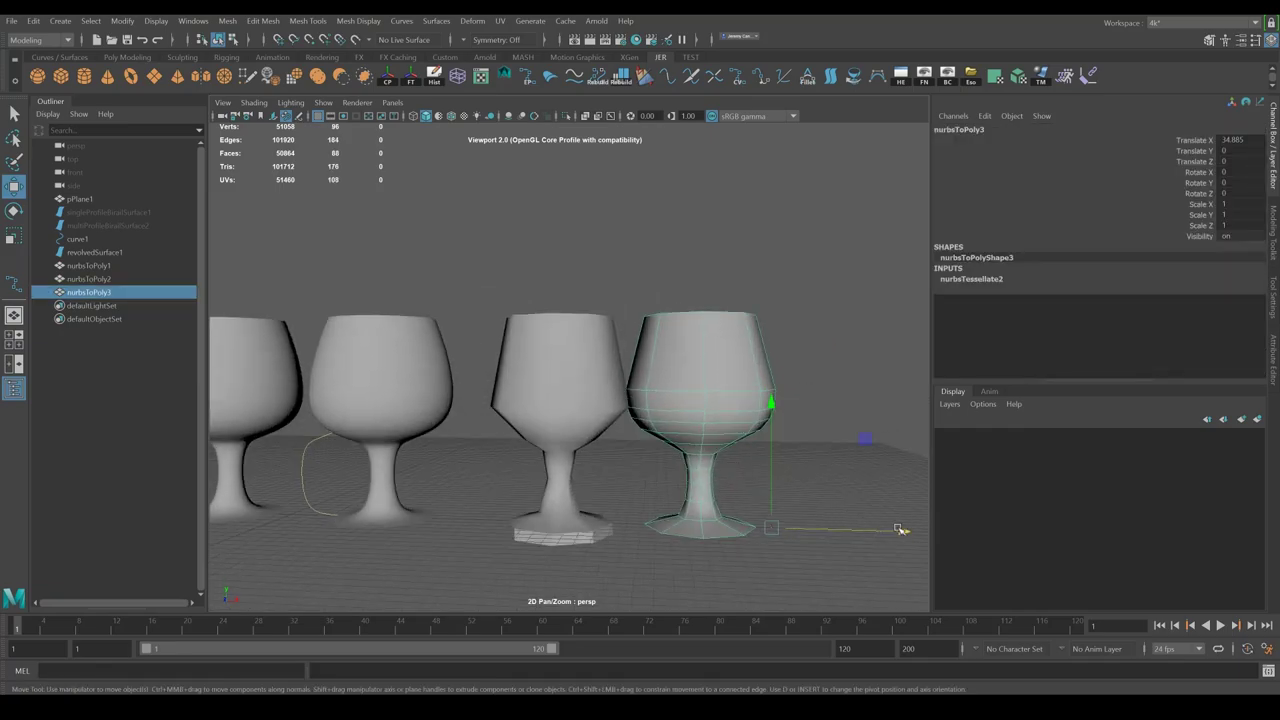
drag(900, 529, 915, 529)
Step: Compare the silhouettes and edge layout of the coarse polygon goblet and the newly converted one
alt+middle_drag(672, 443, 597, 432)
scroll(570, 426, up, 2)
click(549, 423)
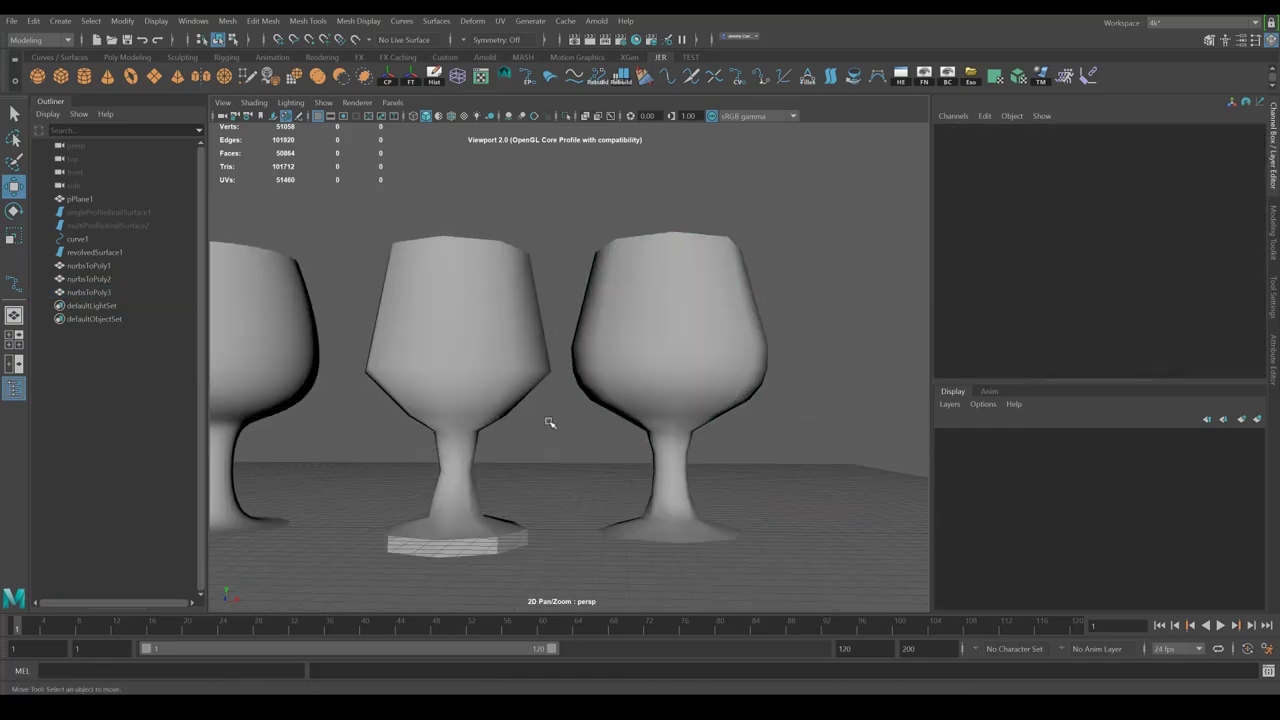
scroll(549, 423, up, 1)
click(556, 399)
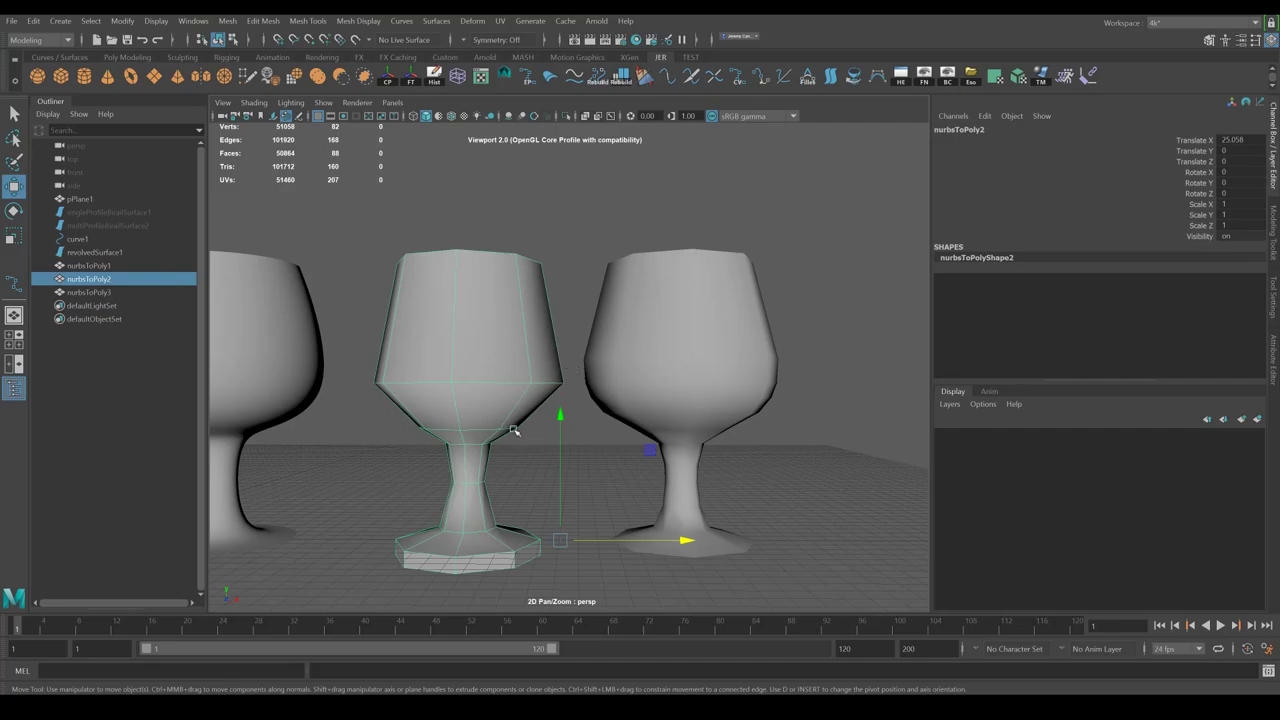
click(638, 403)
alt+drag(649, 446, 629, 426)
click(613, 460)
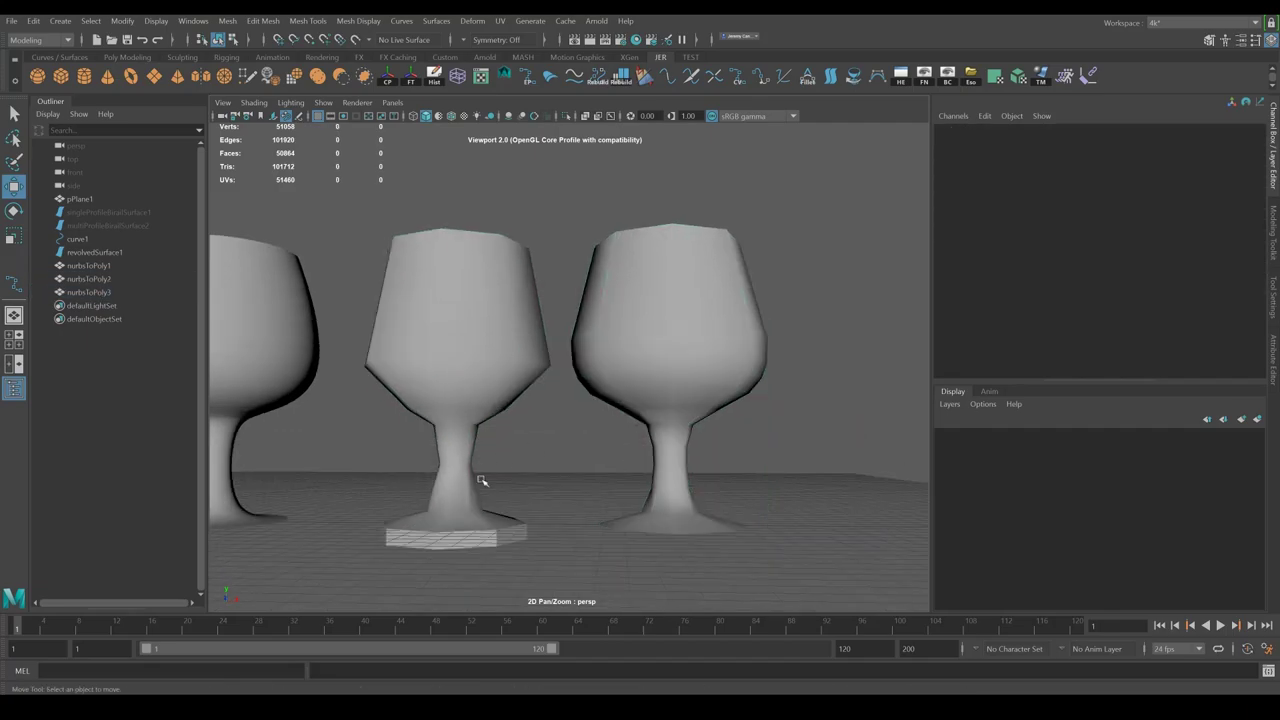
click(663, 443)
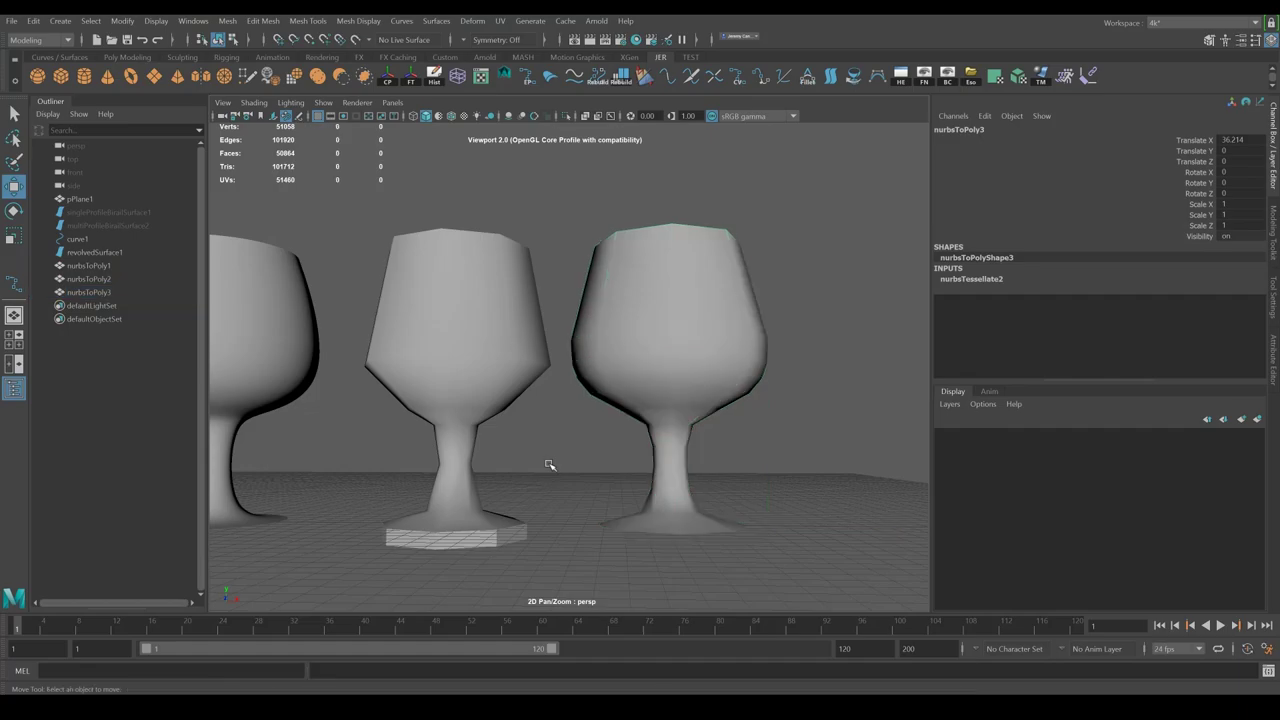
Step: Preview the newly converted goblet with smooth mesh display, and return it to the unsmoothed display
click(549, 464)
alt+drag(604, 427, 638, 448)
scroll(715, 447, up, 1)
click(680, 411)
key(3)
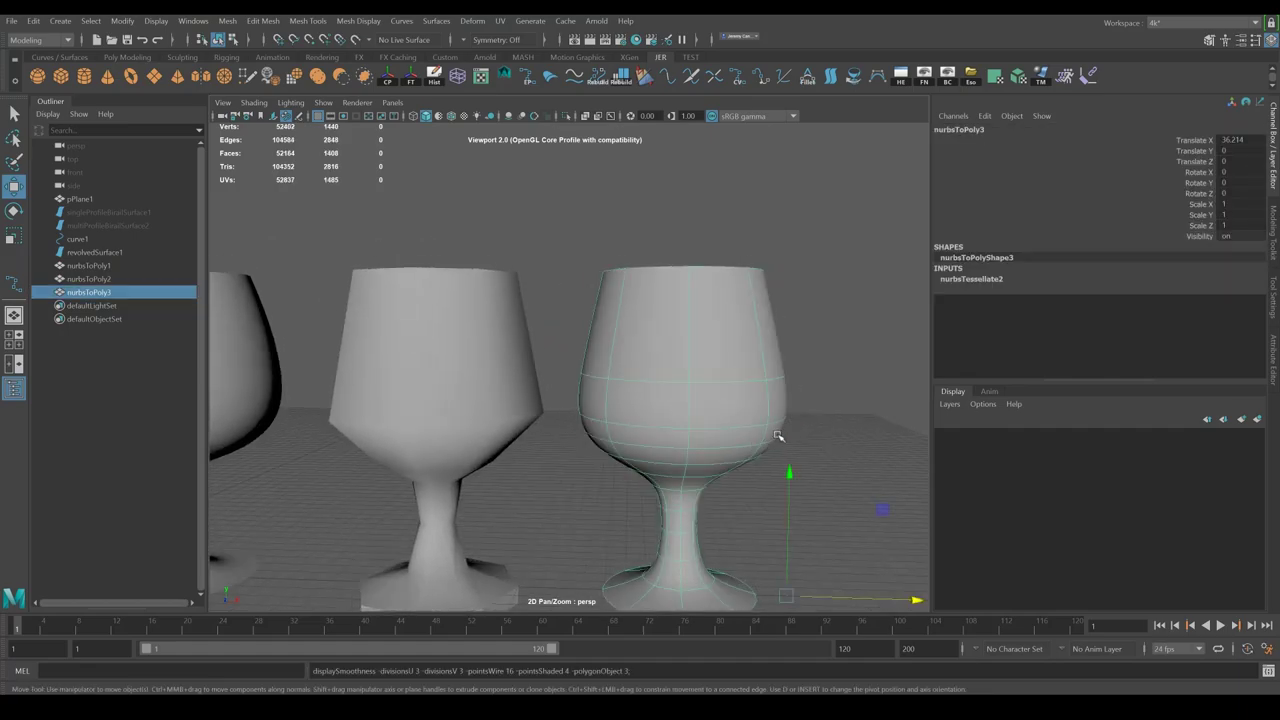
click(840, 418)
alt+drag(765, 425, 748, 403)
click(748, 403)
key(1)
click(832, 412)
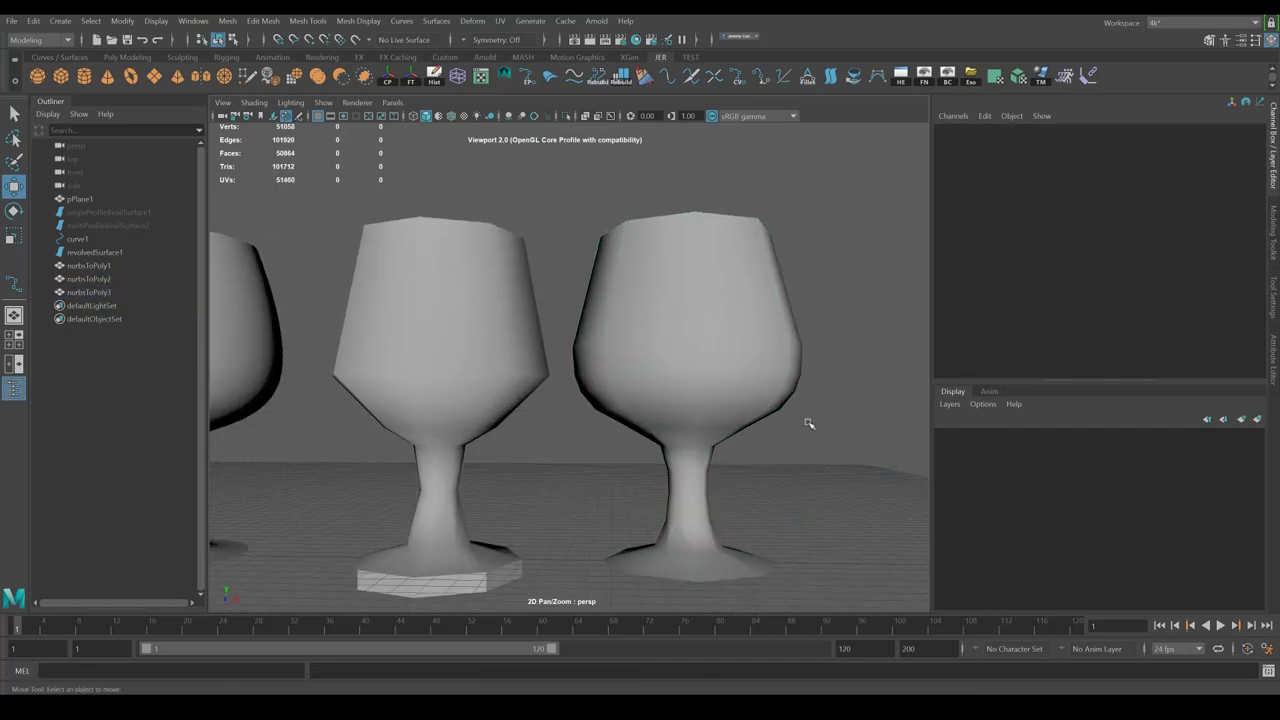
alt+drag(724, 350, 719, 354)
click(719, 355)
shift+right_drag(714, 350, 813, 386)
click(815, 404)
click(731, 406)
alt+drag(731, 406, 609, 486)
click(809, 453)
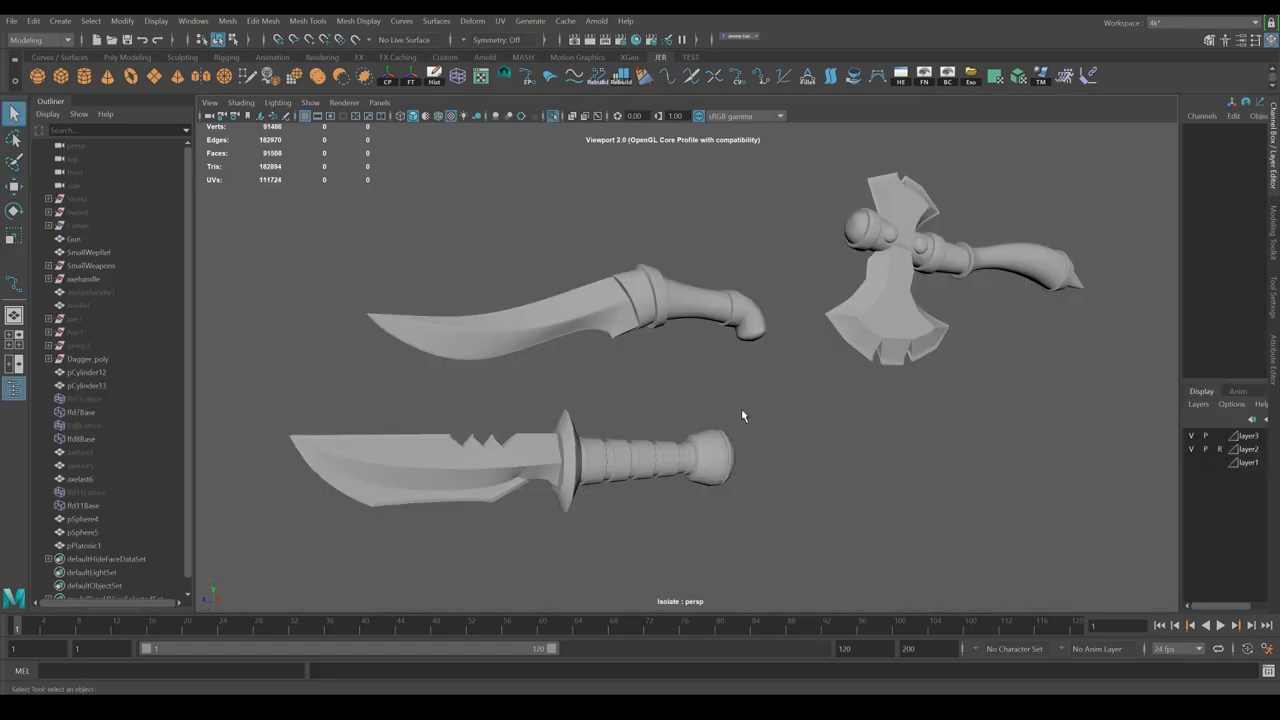
Step: Examine the curved dagger, the serrated knife and the axe models from several angles, selecting individual parts
alt+drag(741, 415, 714, 394)
click(591, 343)
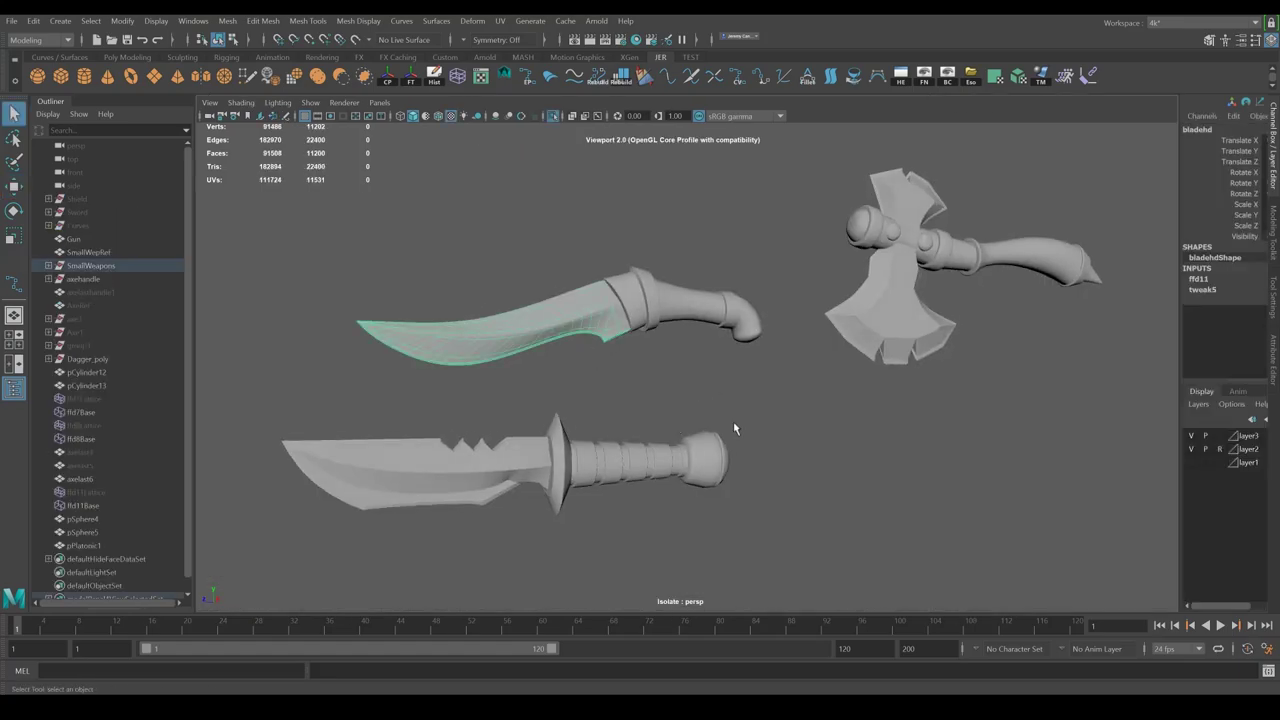
key(f)
click(911, 492)
alt+middle_drag(911, 492, 800, 350)
scroll(803, 353, down, 3)
alt+drag(889, 403, 700, 480)
scroll(905, 430, down, 2)
click(685, 492)
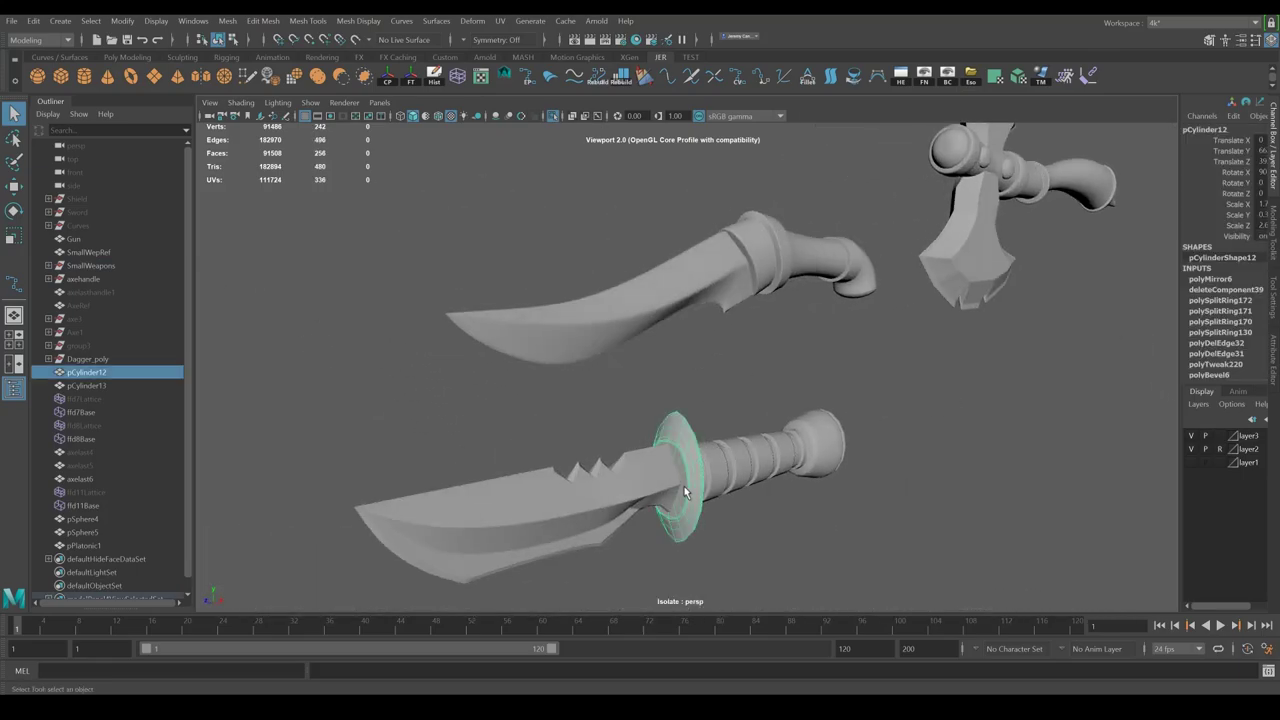
click(736, 465)
click(963, 300)
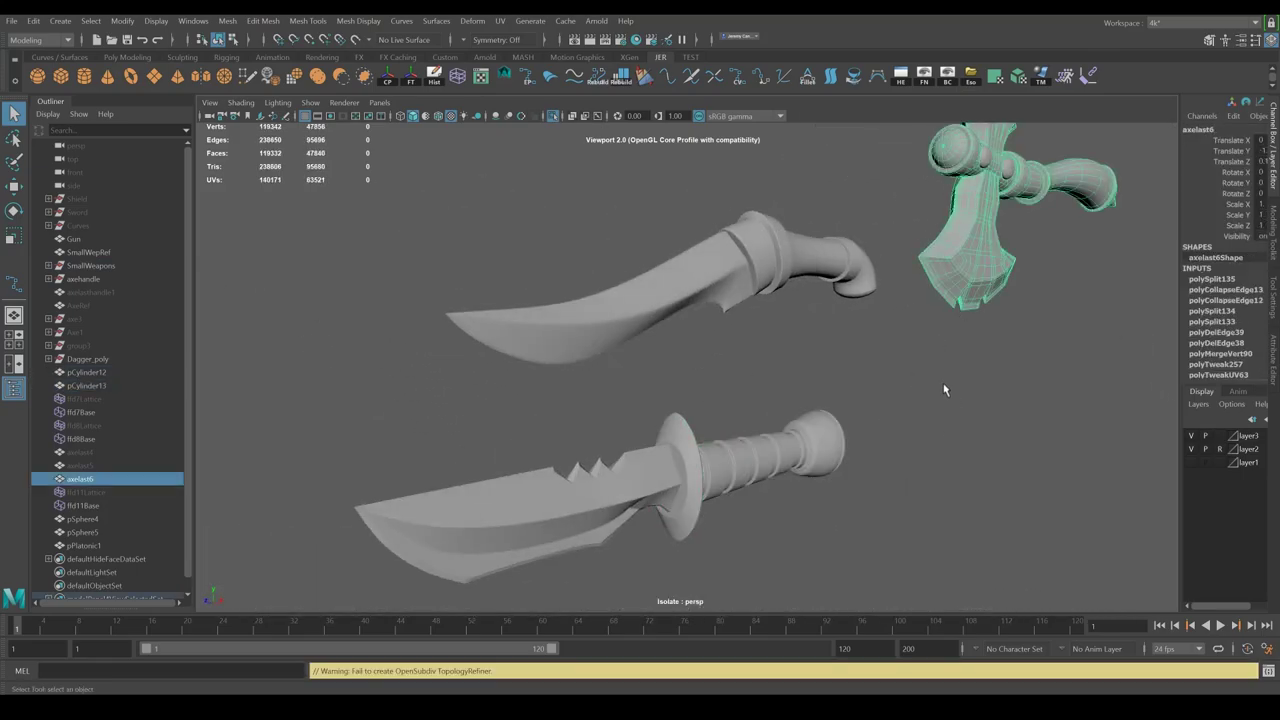
Step: Inspect the curved dagger's blade and its joint with the handle up close
click(914, 372)
alt+drag(914, 372, 768, 316)
click(763, 294)
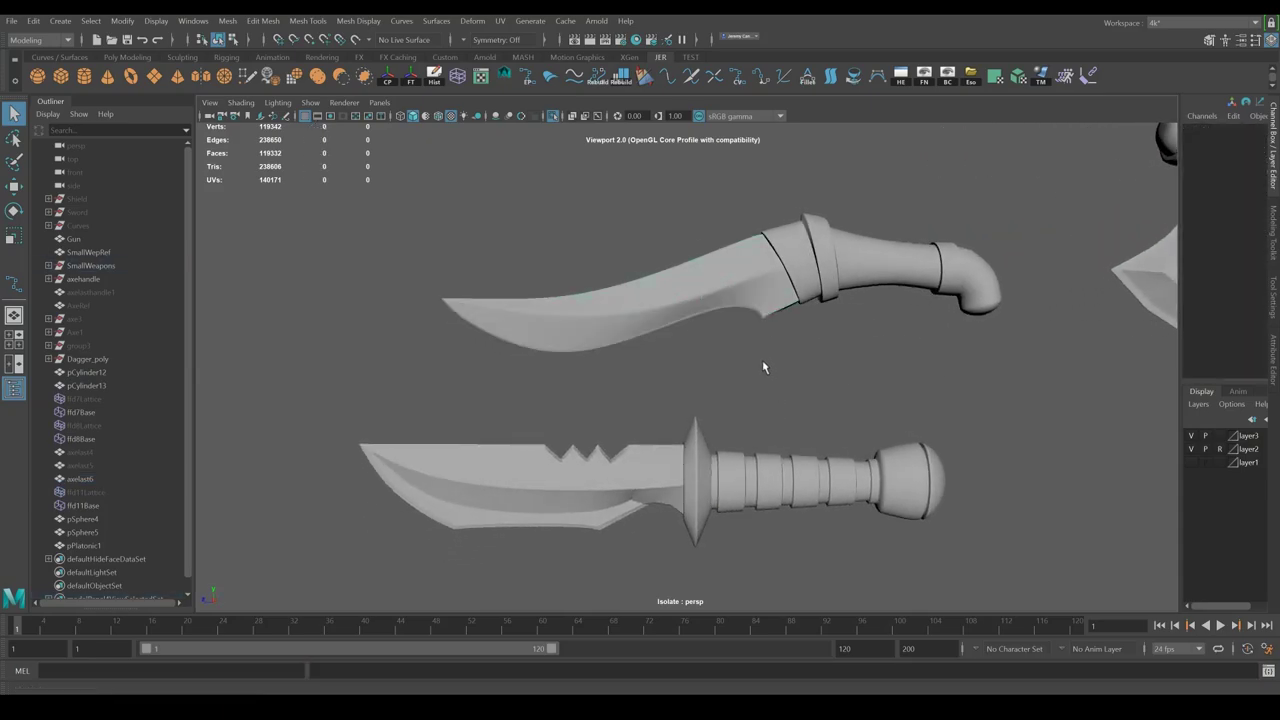
click(763, 367)
alt+middle_drag(763, 367, 769, 446)
scroll(769, 447, up, 2)
alt+drag(770, 448, 780, 384)
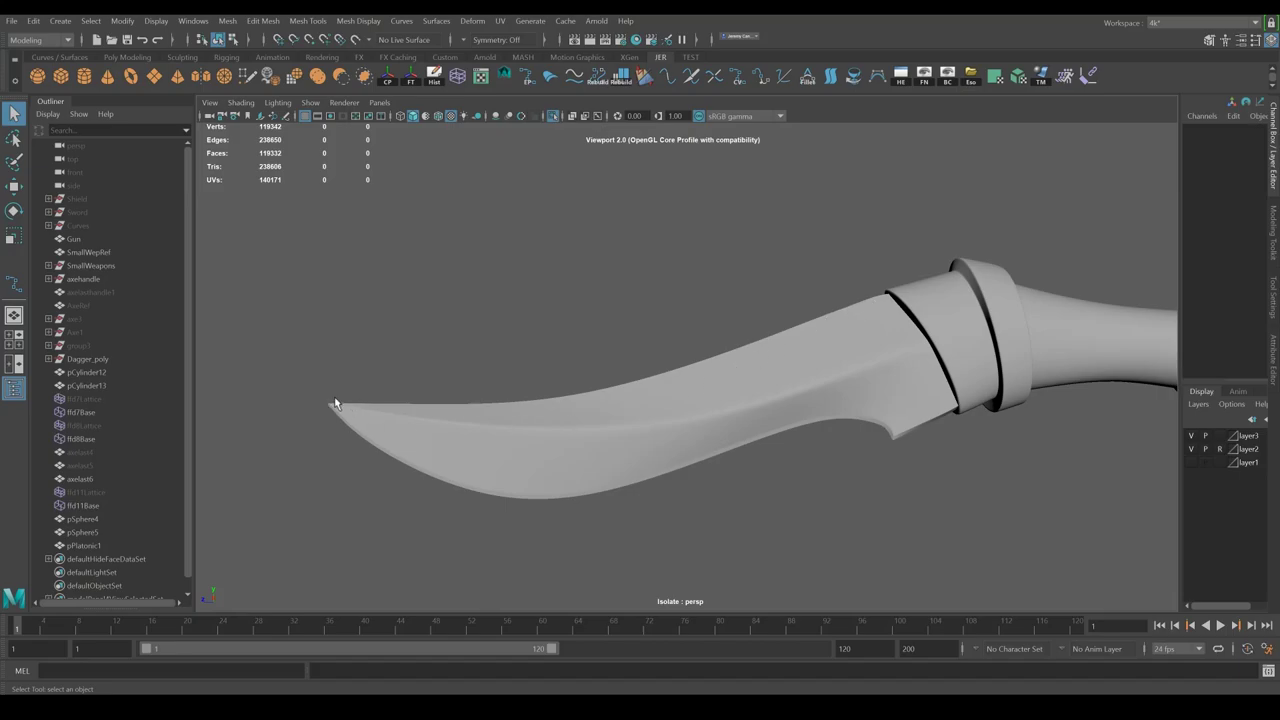
alt+drag(923, 440, 711, 293)
Step: Examine the curved blade's edge flow unsmoothed in edge mode, and return to object mode with smooth display
click(640, 371)
key(1)
key(F10)
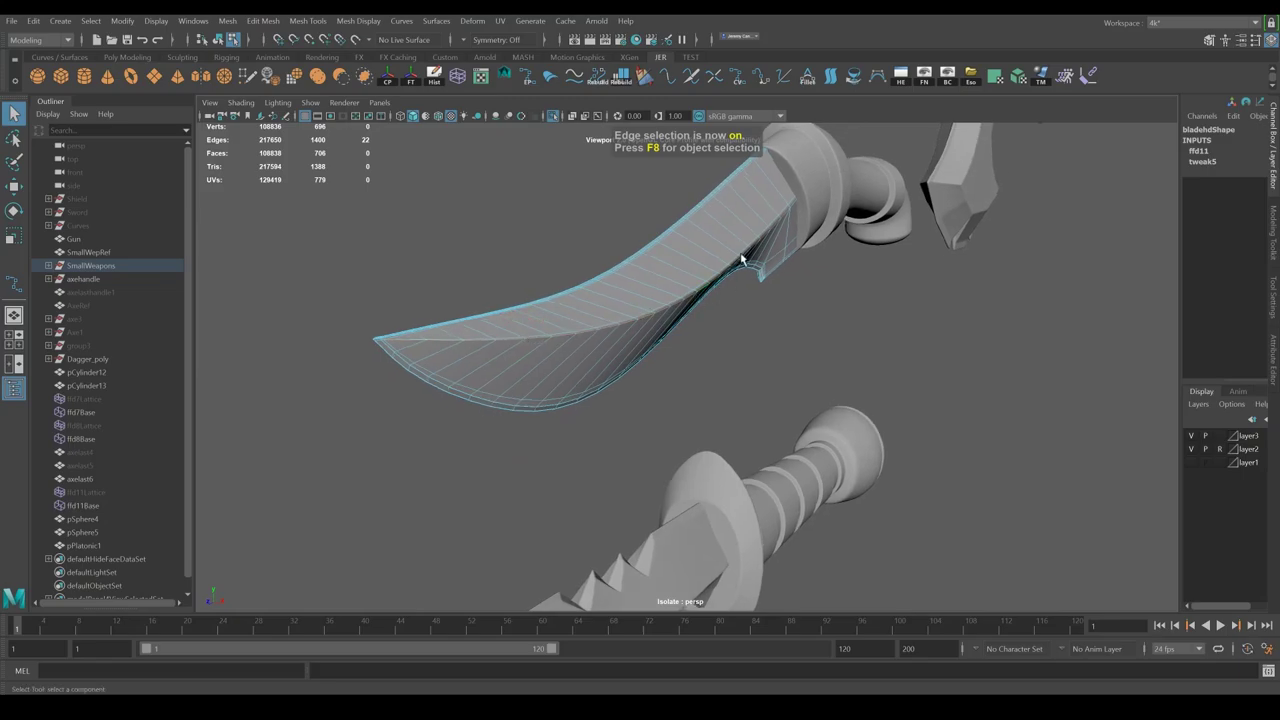
alt+drag(735, 350, 848, 327)
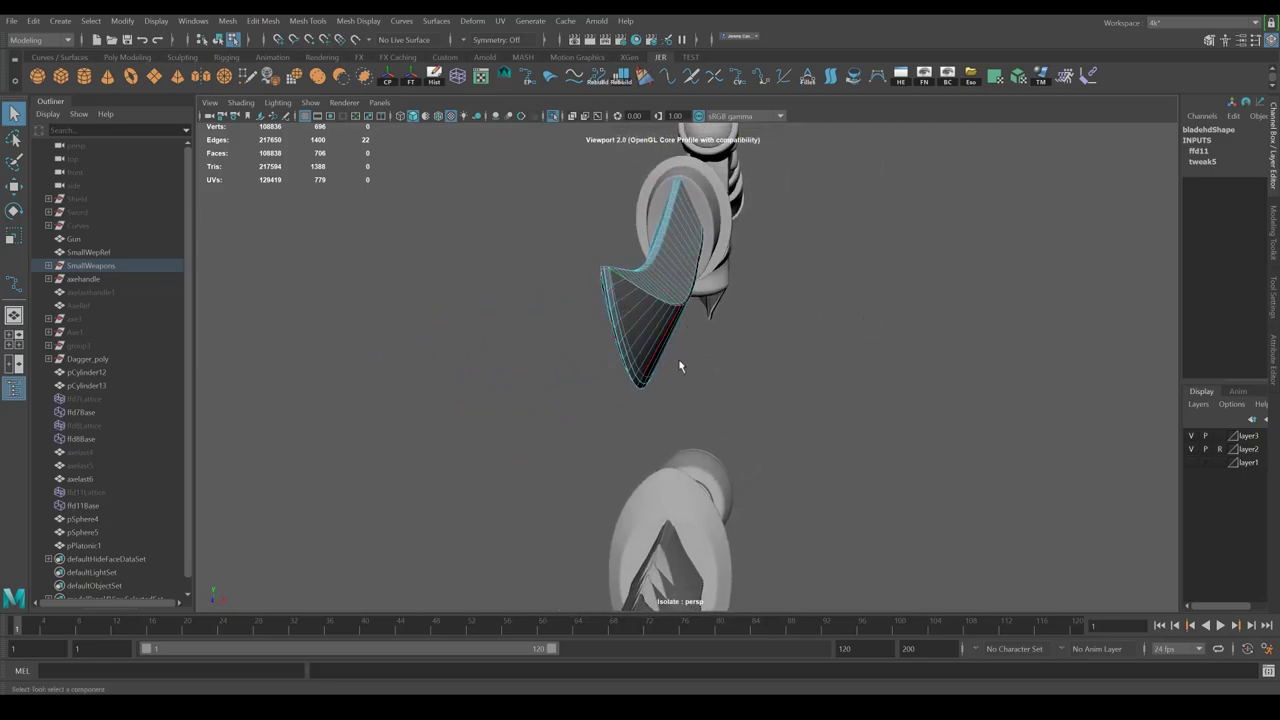
alt+drag(679, 309, 623, 334)
alt+drag(731, 287, 831, 340)
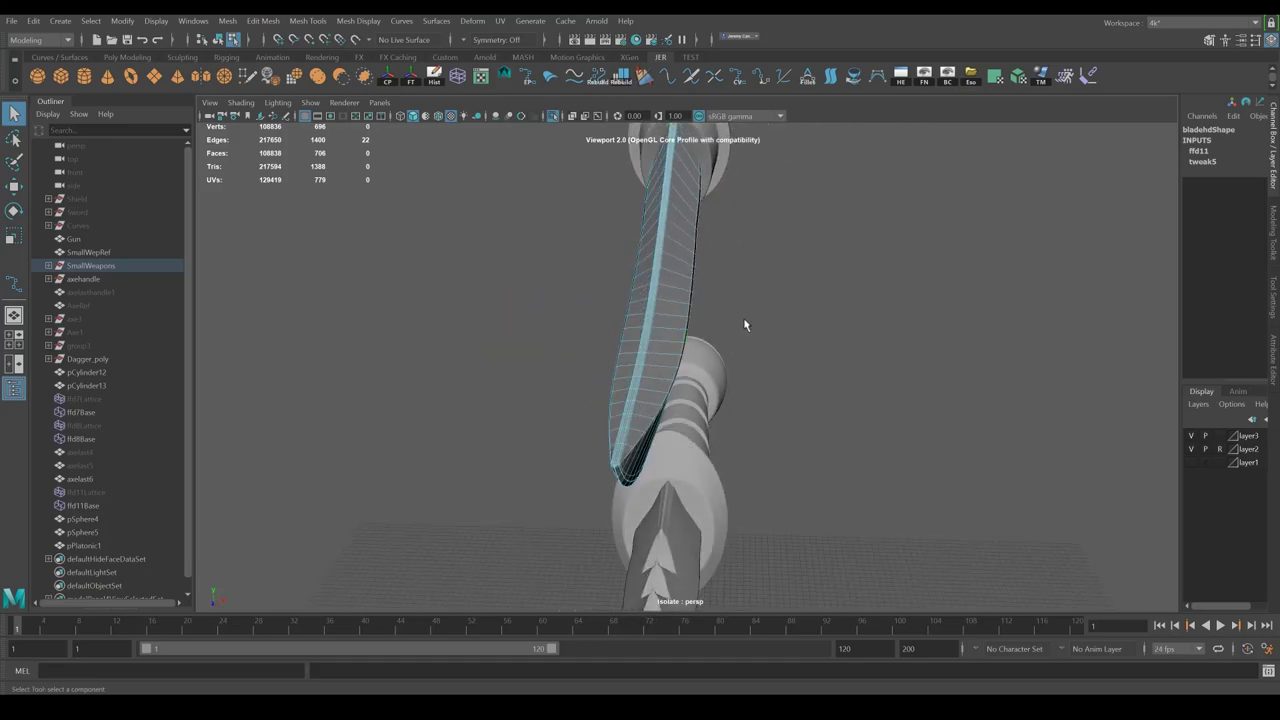
alt+drag(755, 324, 779, 305)
alt+drag(861, 323, 909, 357)
key(F8)
click(677, 301)
key(3)
Step: Examine the serrated knife's guard, grip and blade shapes from both sides
click(860, 346)
click(713, 436)
click(696, 452)
alt+drag(694, 447, 665, 519)
click(676, 441)
click(652, 516)
scroll(654, 447, up, 3)
alt+drag(654, 442, 1151, 391)
scroll(879, 412, down, 3)
click(677, 471)
click(846, 400)
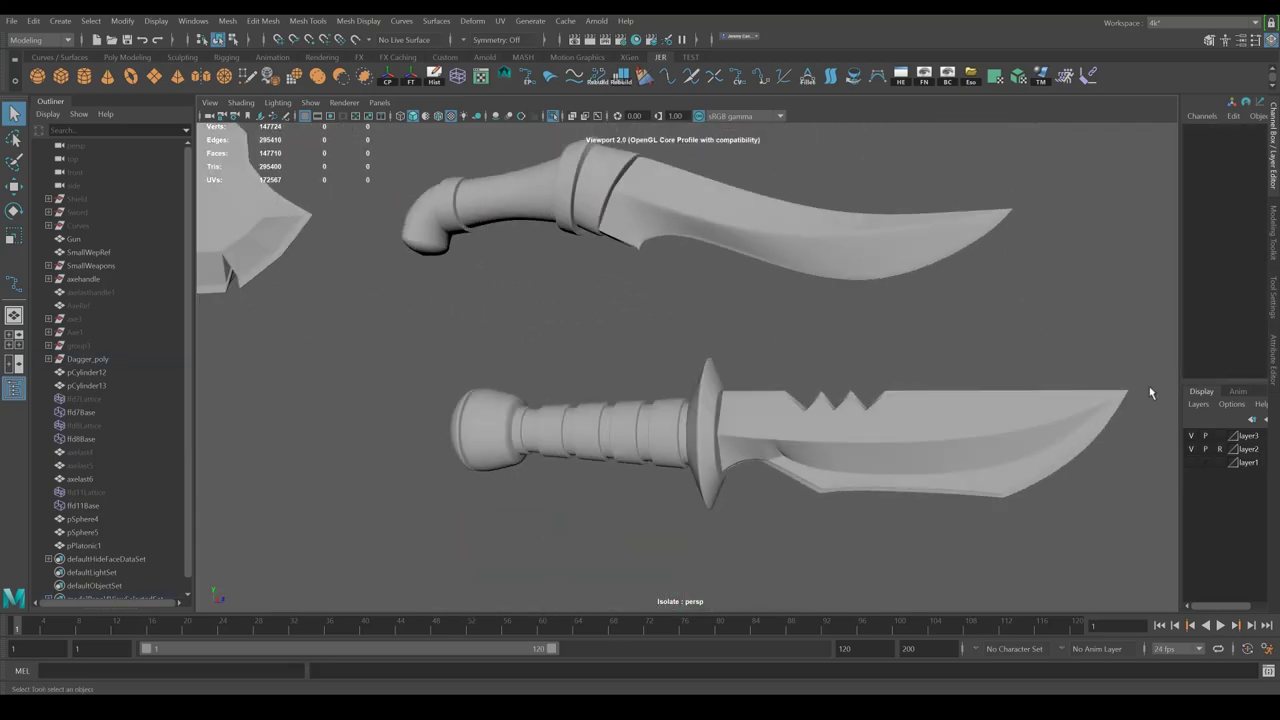
scroll(640, 420, down, 5)
Step: Examine the gun's curve network around the stock, grip and trigger area, framing the long curve along the stock
alt+drag(640, 420, 835, 373)
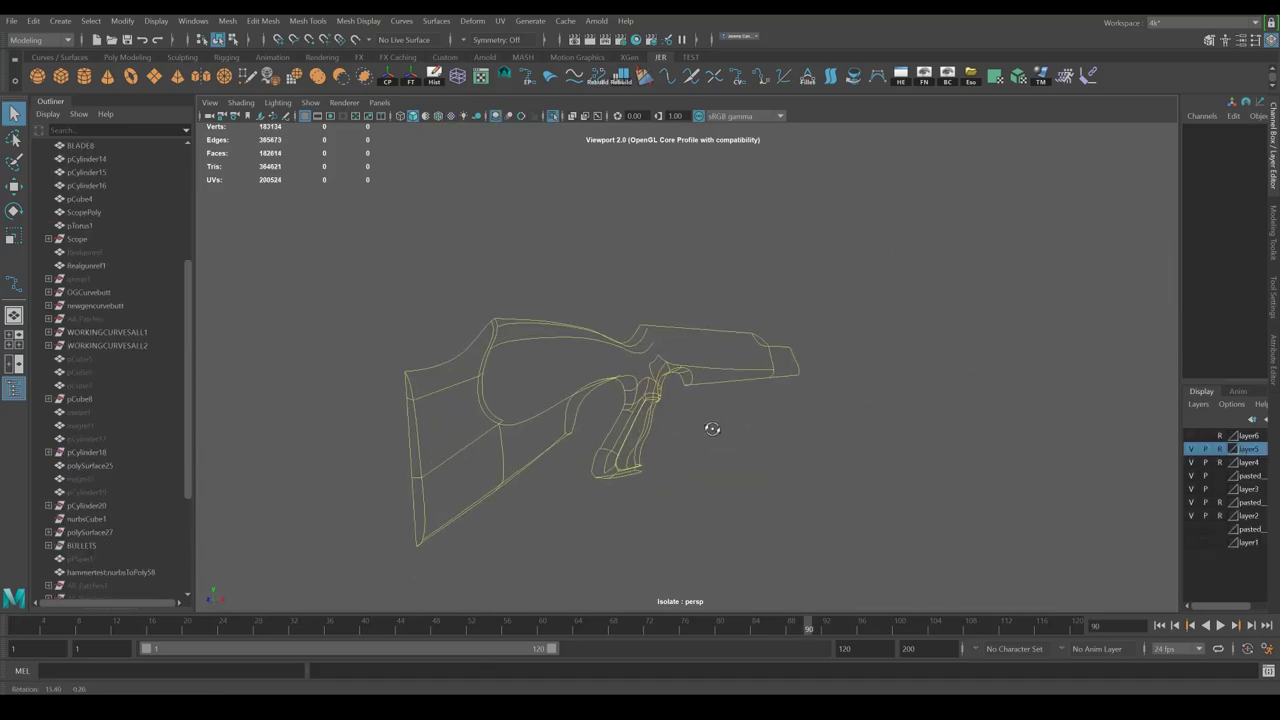
alt+drag(709, 429, 451, 443)
alt+drag(603, 443, 848, 393)
alt+drag(750, 419, 716, 445)
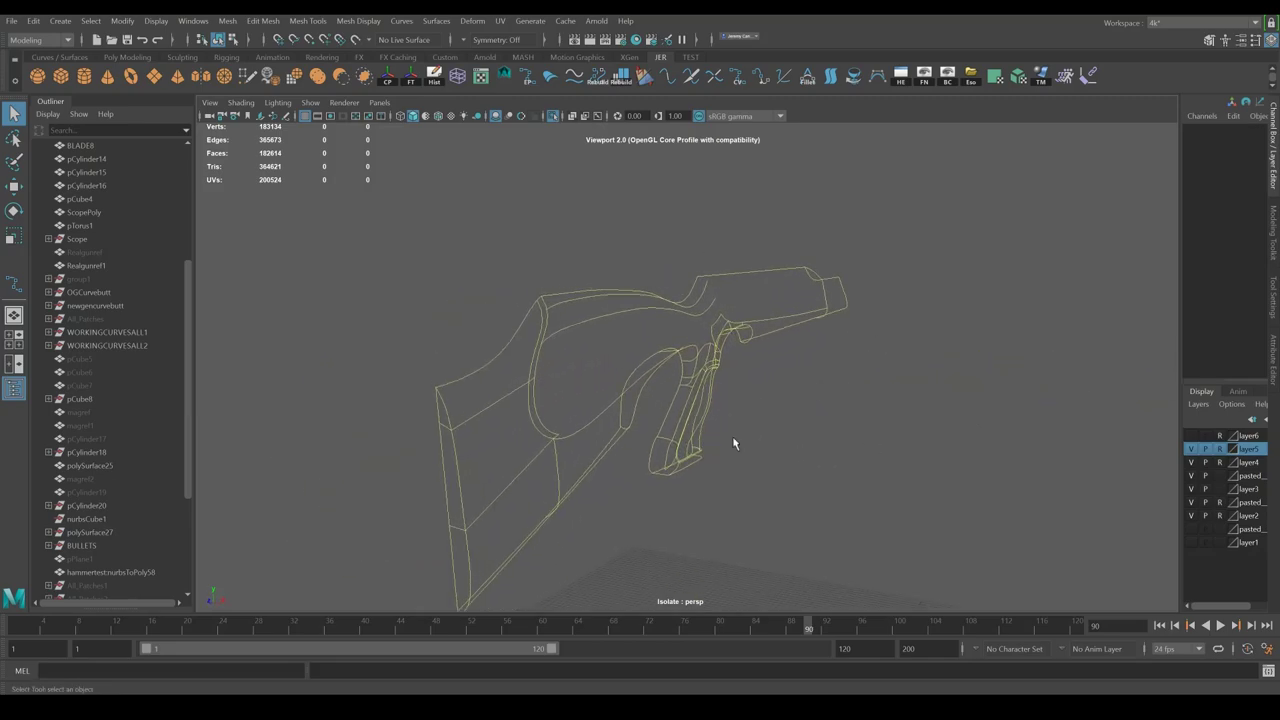
alt+drag(826, 413, 870, 445)
alt+drag(878, 376, 765, 383)
click(607, 401)
key(f)
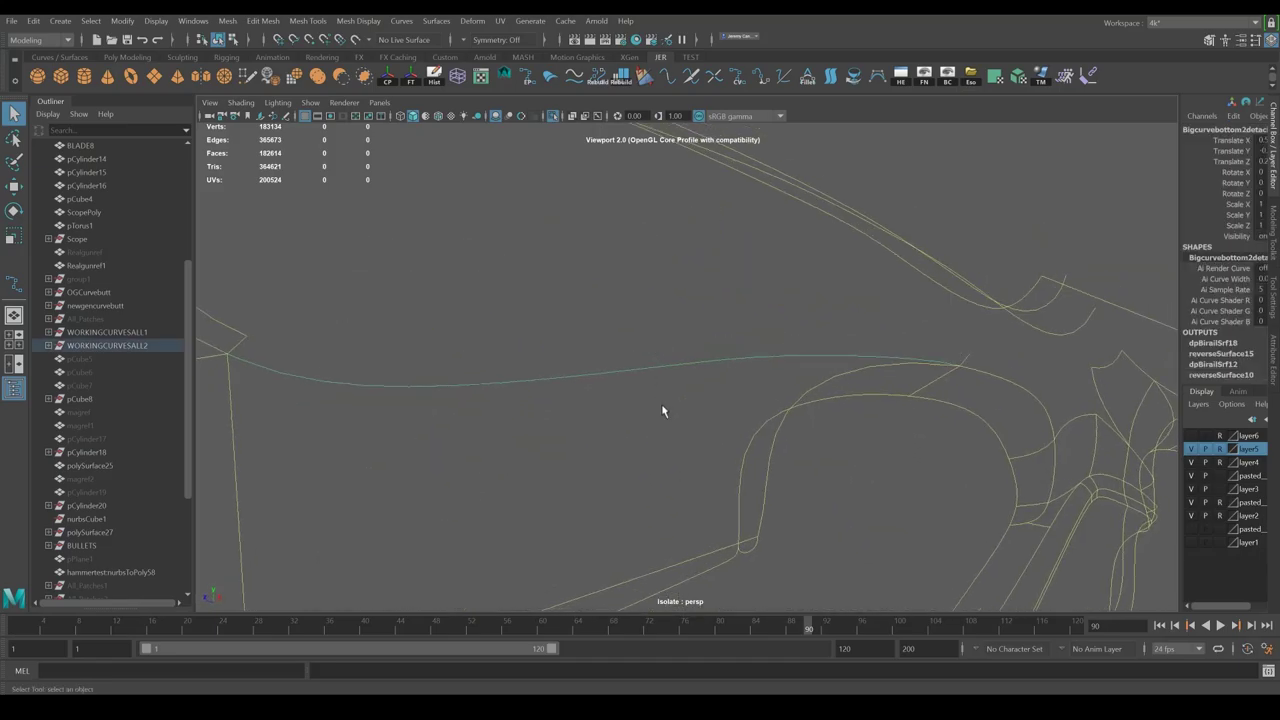
click(788, 468)
scroll(795, 472, down, 7)
alt+drag(695, 422, 677, 488)
alt+drag(797, 442, 665, 381)
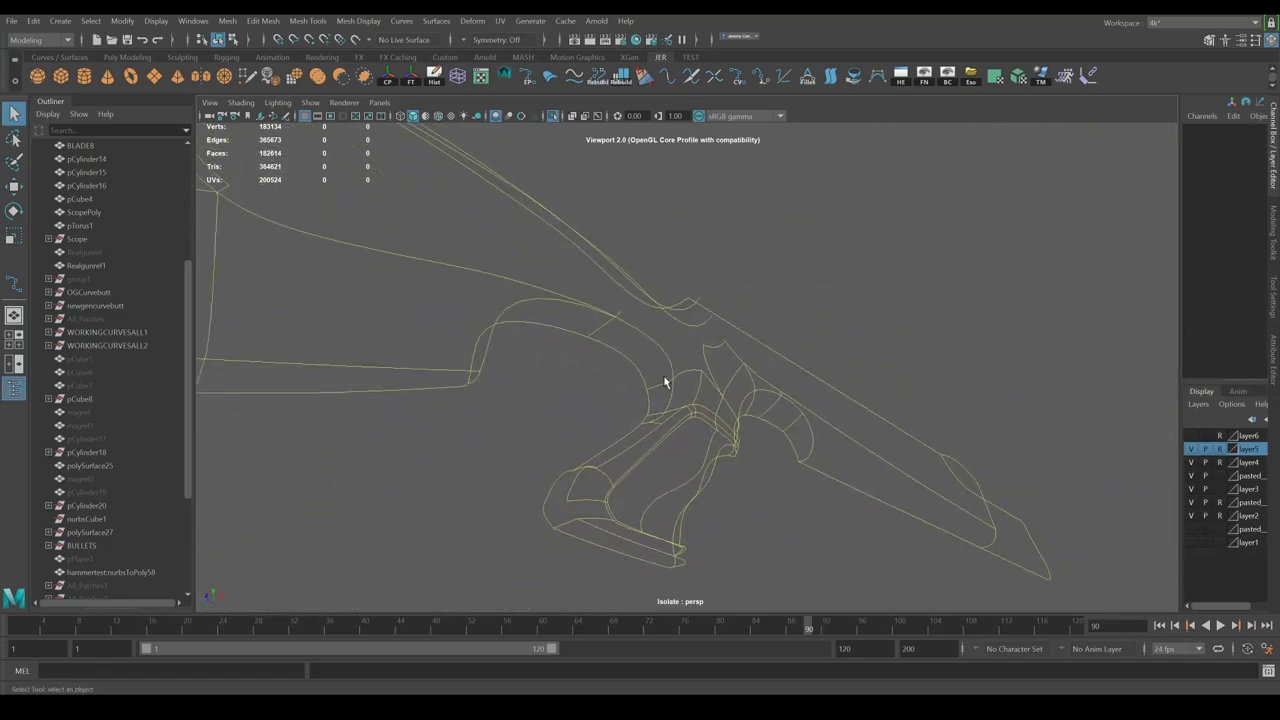
Step: Identify the curves bounding the arched patch behind the grip by selecting its two long curves and short cross curve
click(643, 352)
scroll(643, 373, up, 4)
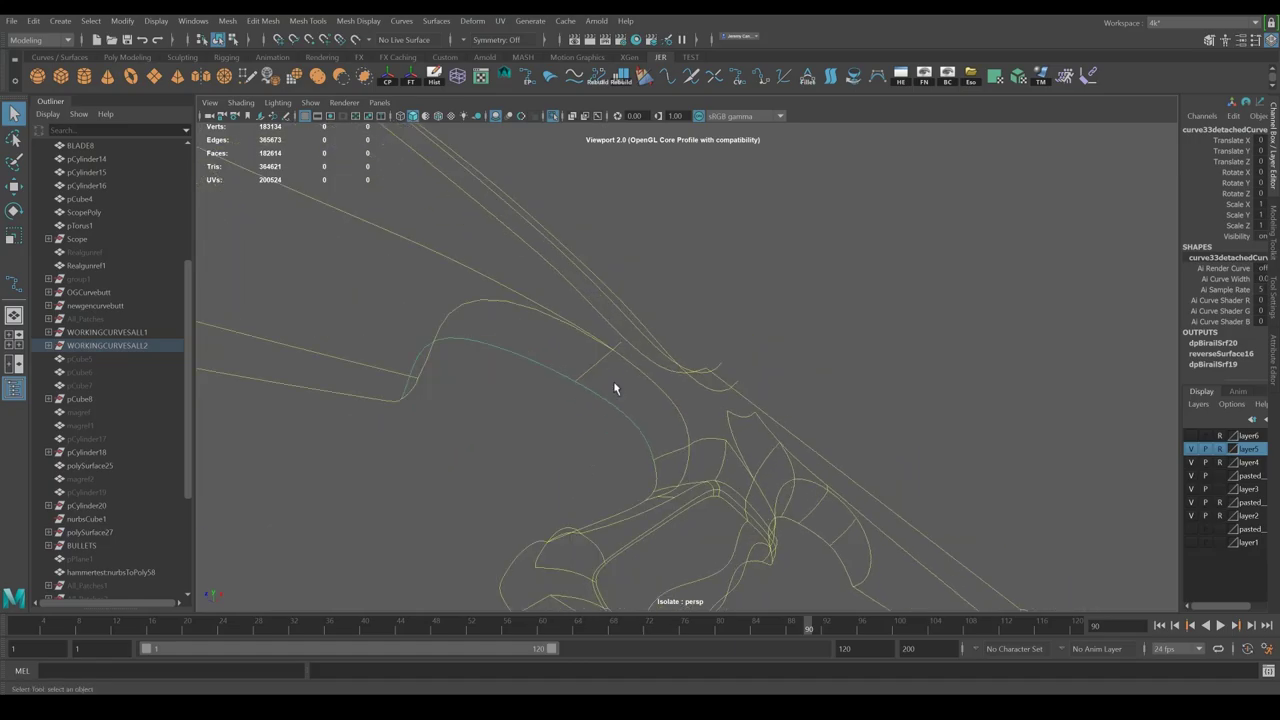
alt+drag(577, 419, 753, 458)
click(652, 394)
alt+drag(648, 452, 718, 474)
click(718, 474)
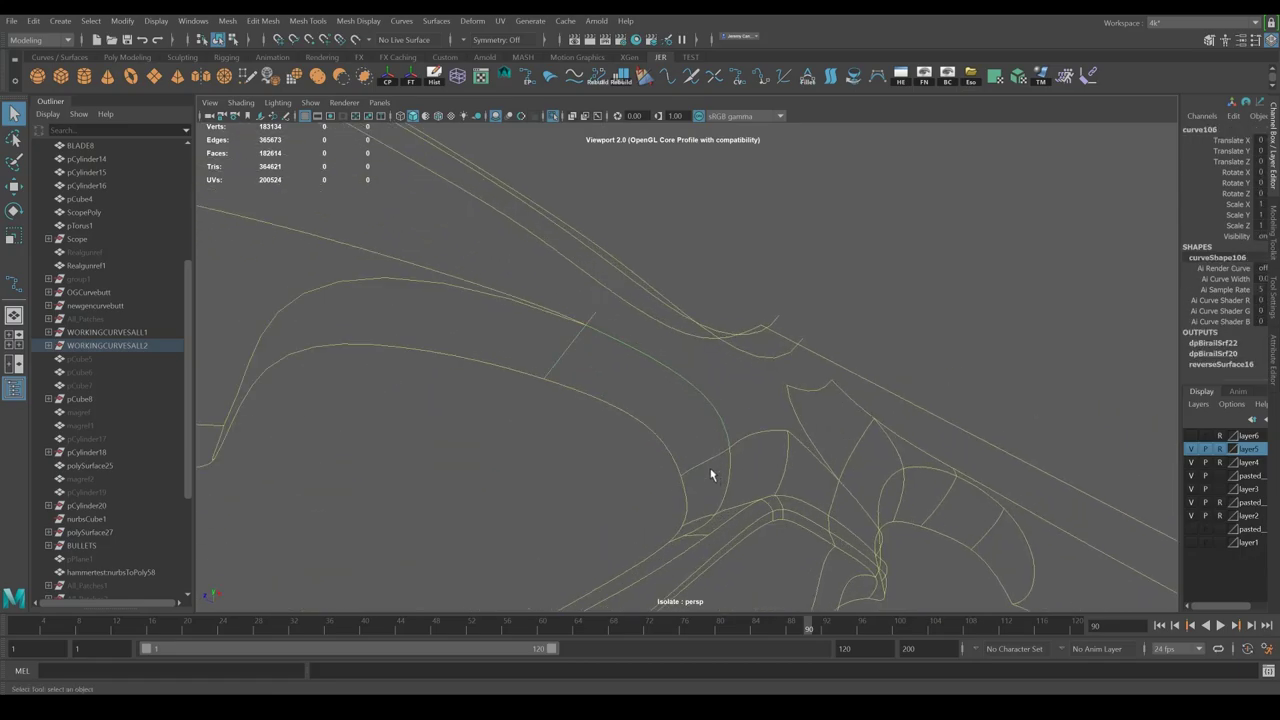
alt+drag(662, 425, 577, 363)
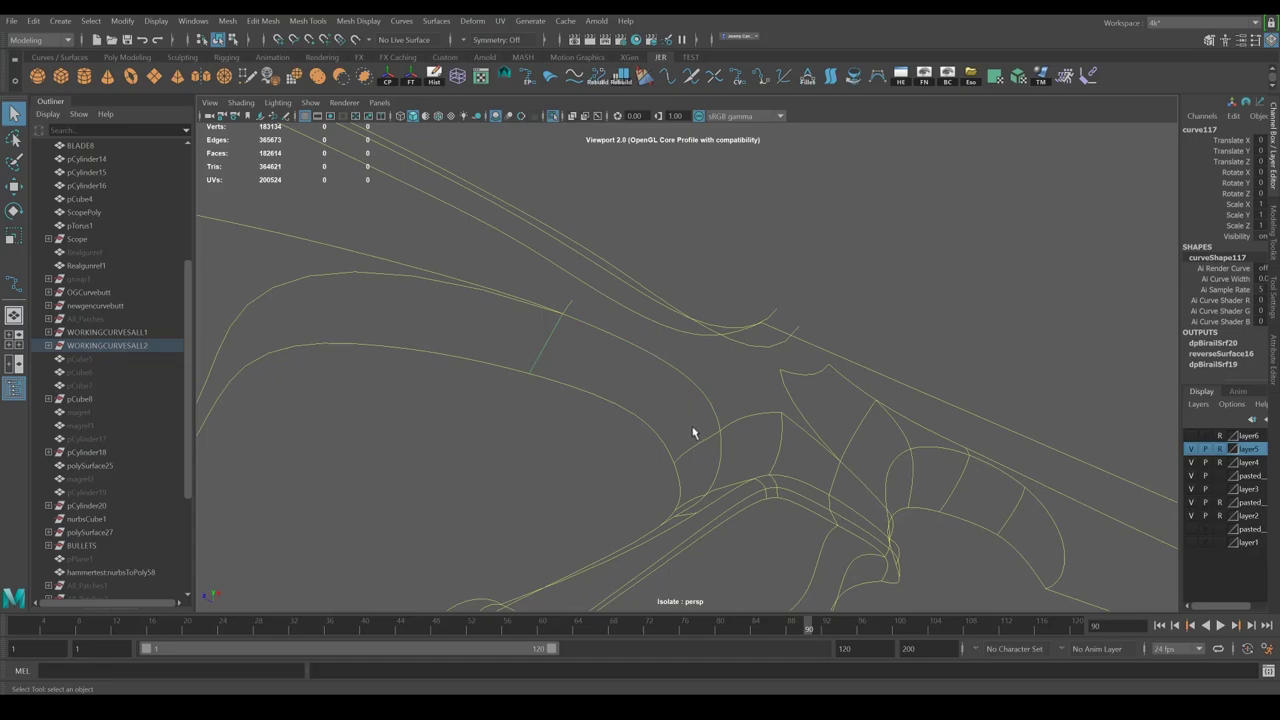
alt+drag(693, 468, 668, 454)
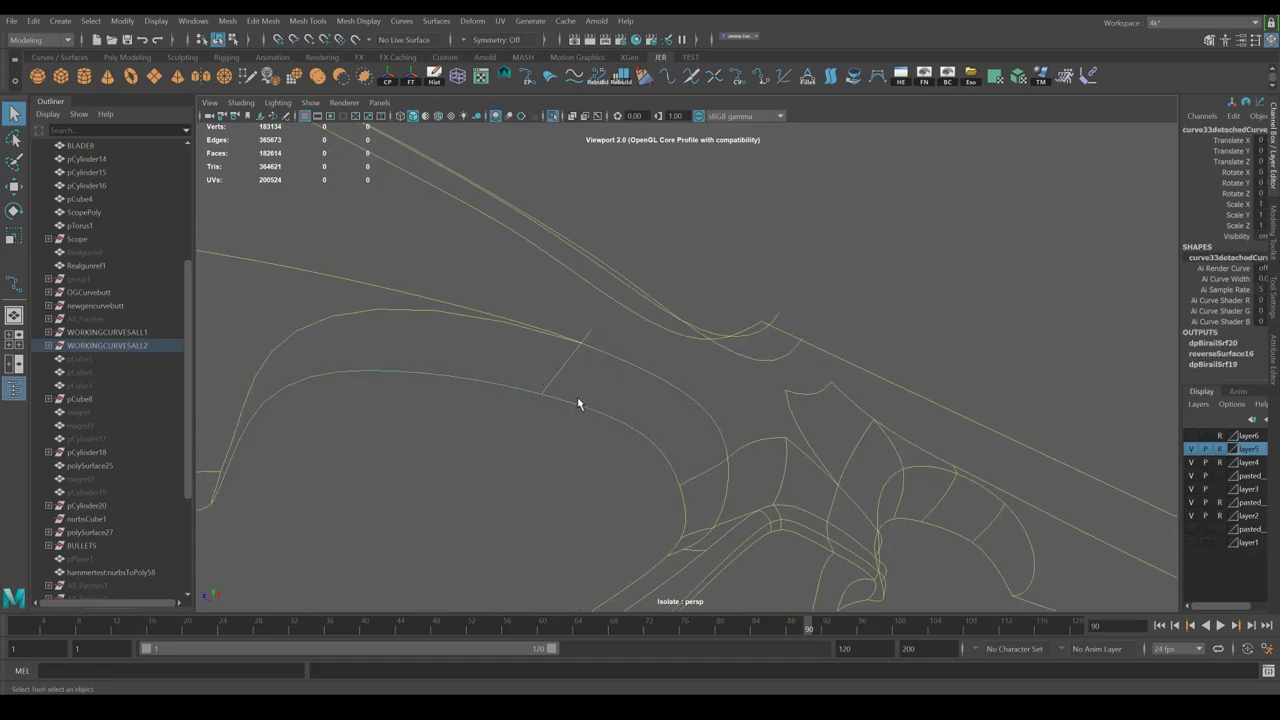
alt+drag(580, 400, 607, 406)
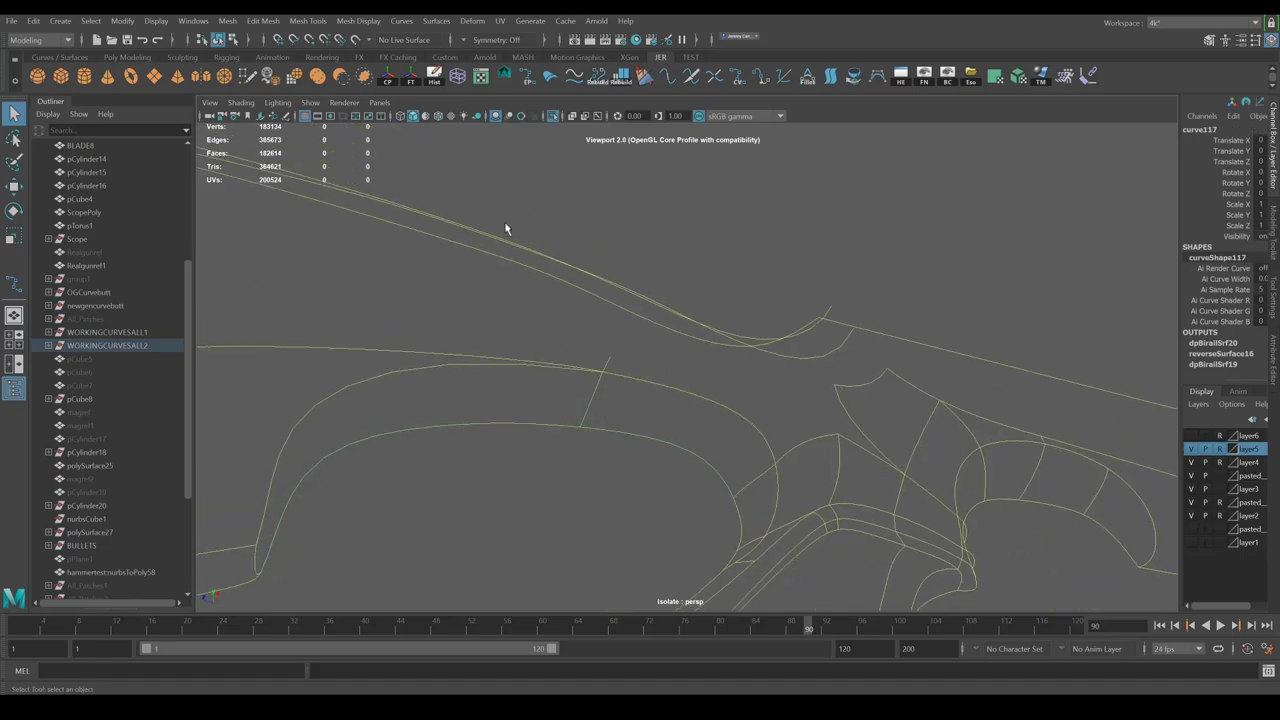
Step: Bring up the curve and surface tools, and inspect where the short cross curve meets the two long arched curves
click(70, 58)
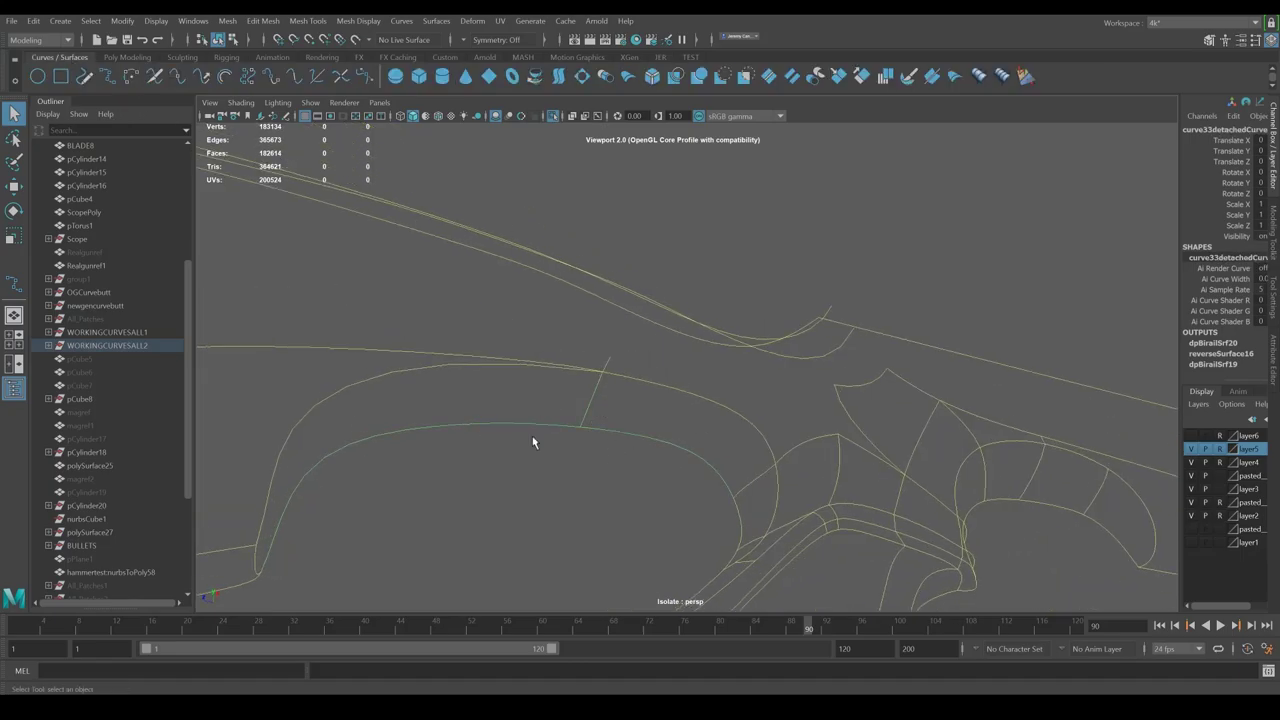
alt+drag(615, 381, 598, 381)
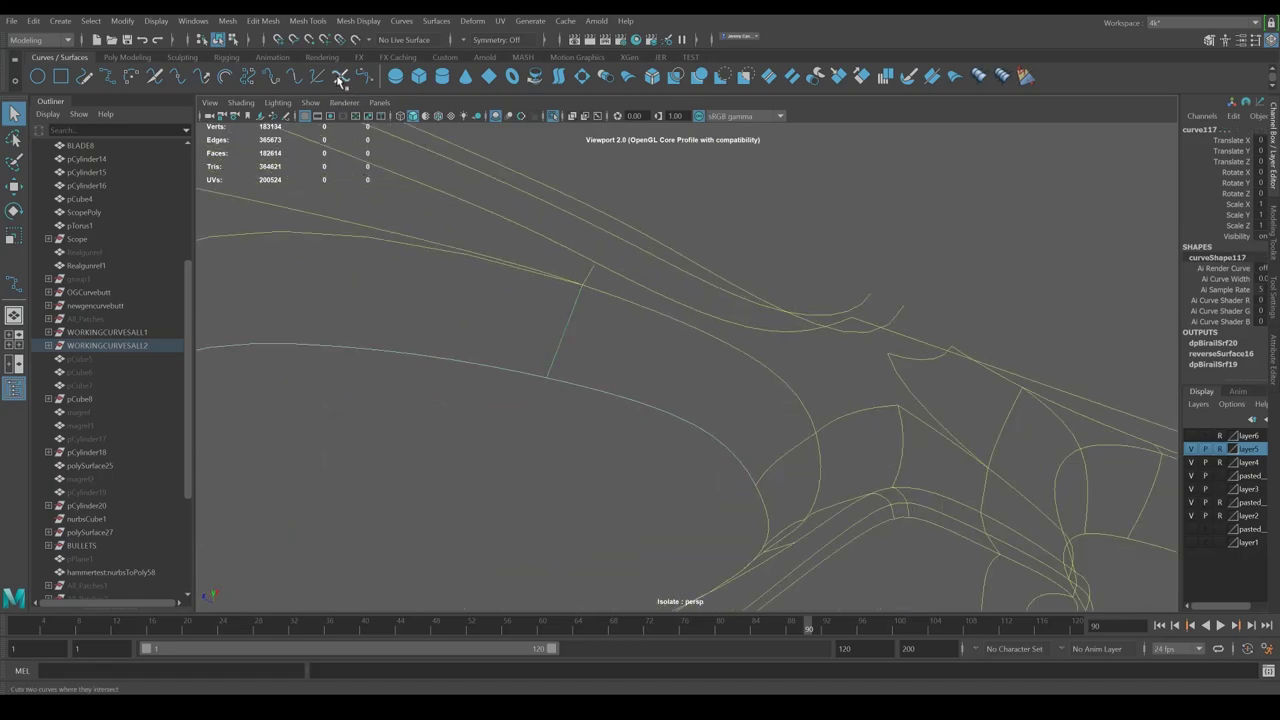
click(557, 341)
click(692, 358)
alt+drag(700, 370, 720, 464)
click(602, 388)
alt+drag(649, 392, 570, 318)
alt+drag(489, 317, 447, 331)
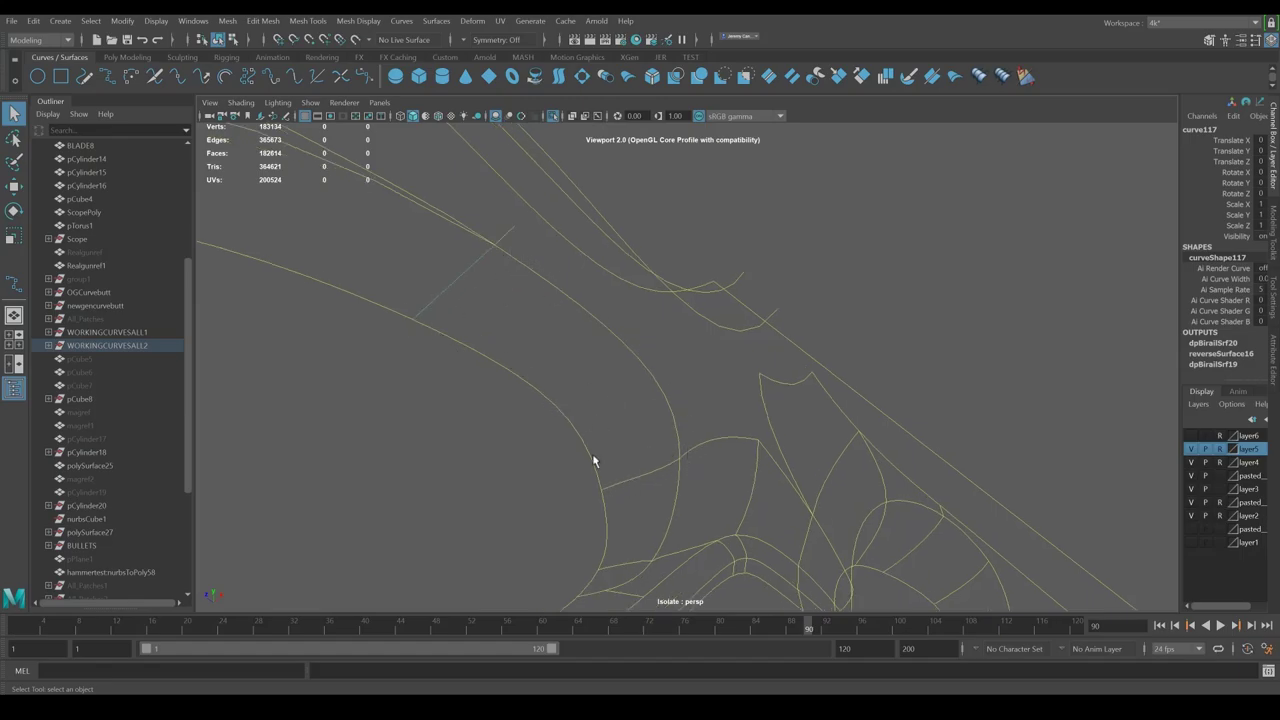
alt+drag(513, 341, 560, 330)
Step: Create a Birail 2 surface for the arched patch behind the grip, using its short cross curves as profiles and the two long curves as rails
click(436, 21)
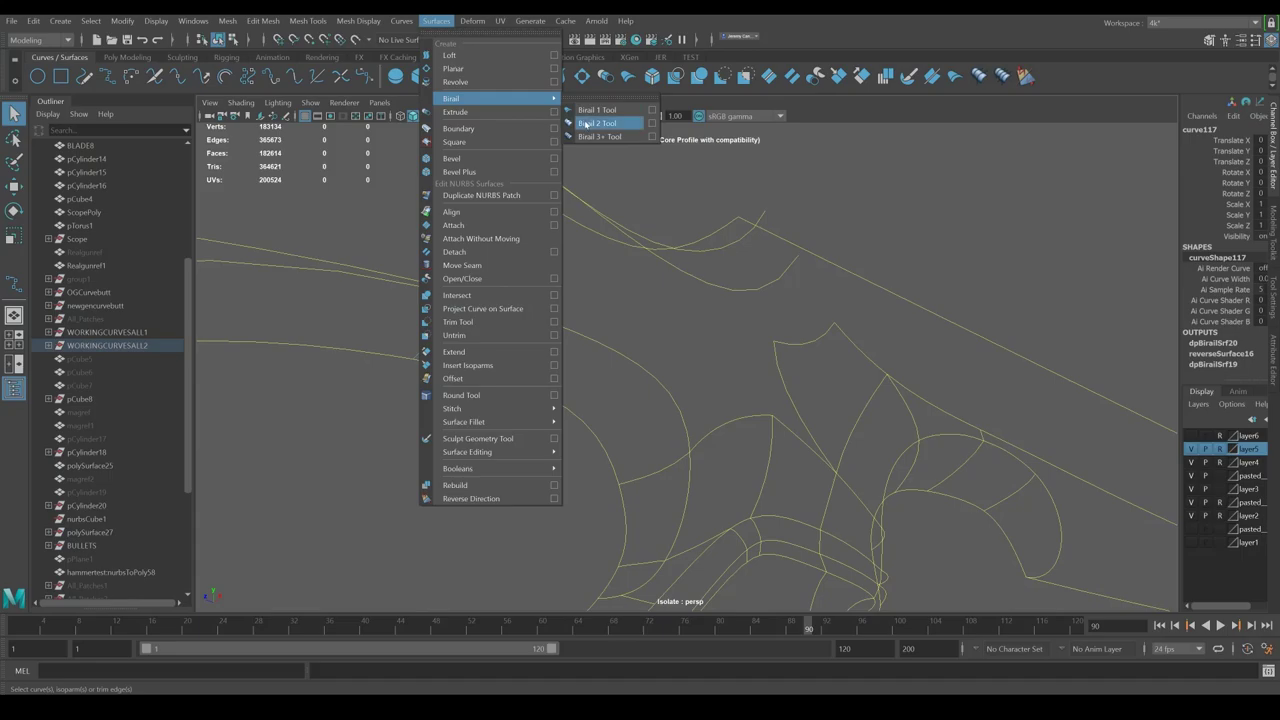
click(597, 123)
alt+drag(658, 474, 612, 433)
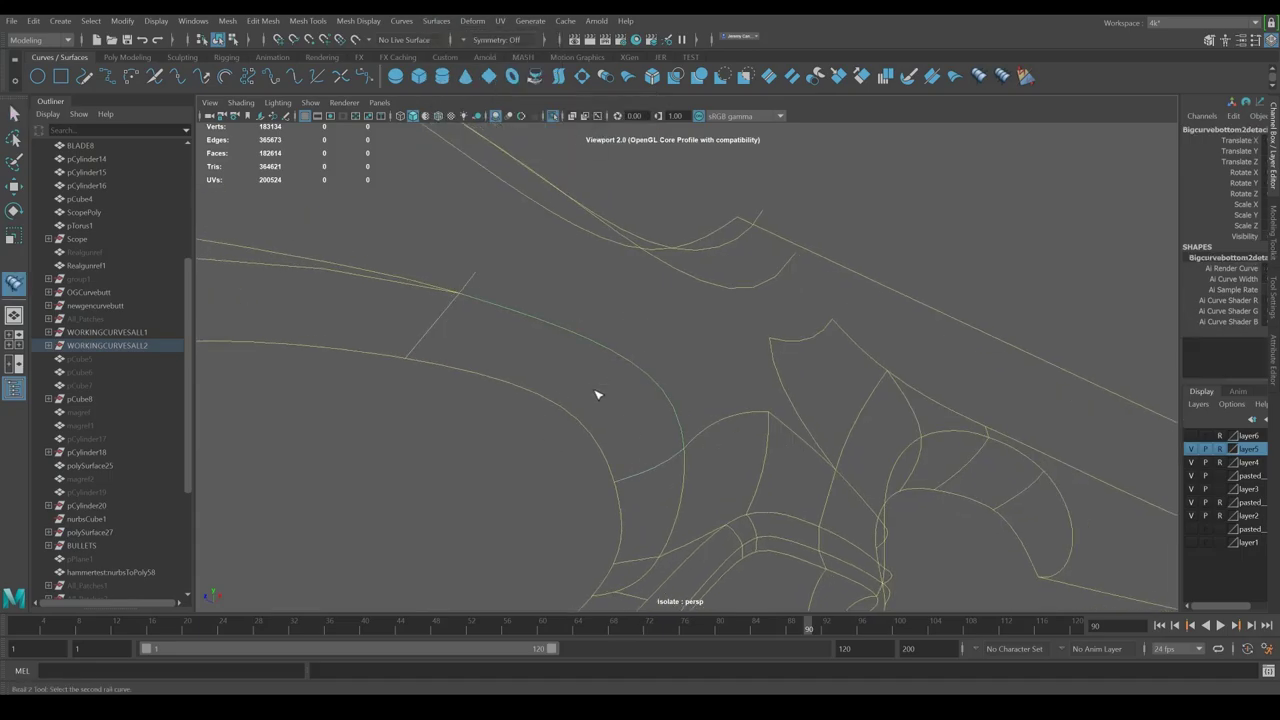
click(577, 414)
alt+drag(540, 505, 614, 467)
click(536, 475)
alt+drag(538, 474, 733, 451)
click(589, 433)
click(572, 462)
click(696, 384)
mouse_move(696, 384)
alt+mouse_down()
mouse_move(665, 366)
mouse_move(694, 391)
mouse_move(594, 392)
mouse_move(606, 397)
mouse_move(603, 426)
mouse_move(437, 423)
mouse_move(561, 402)
mouse_move(657, 366)
mouse_move(676, 385)
alt+mouse_up()
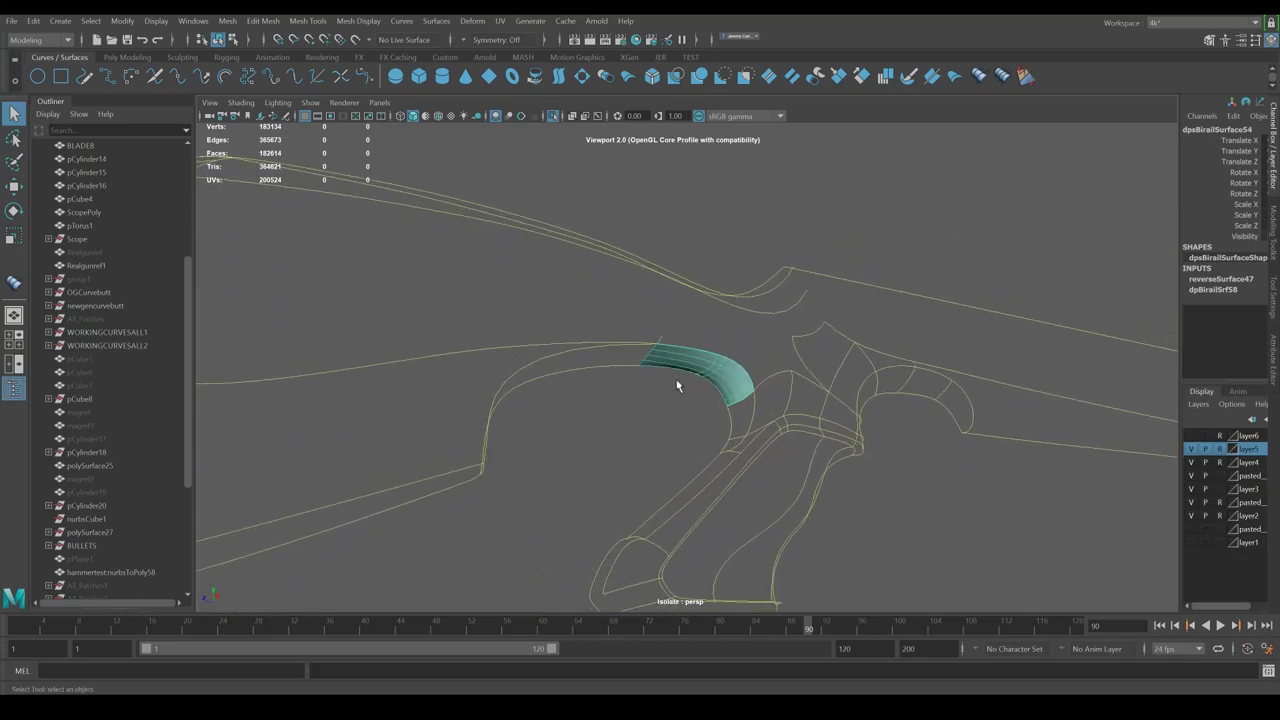
Step: Examine the curvature of the new arched patch behind the grip and the stock curves that continue from it
alt+drag(671, 386, 615, 403)
click(625, 387)
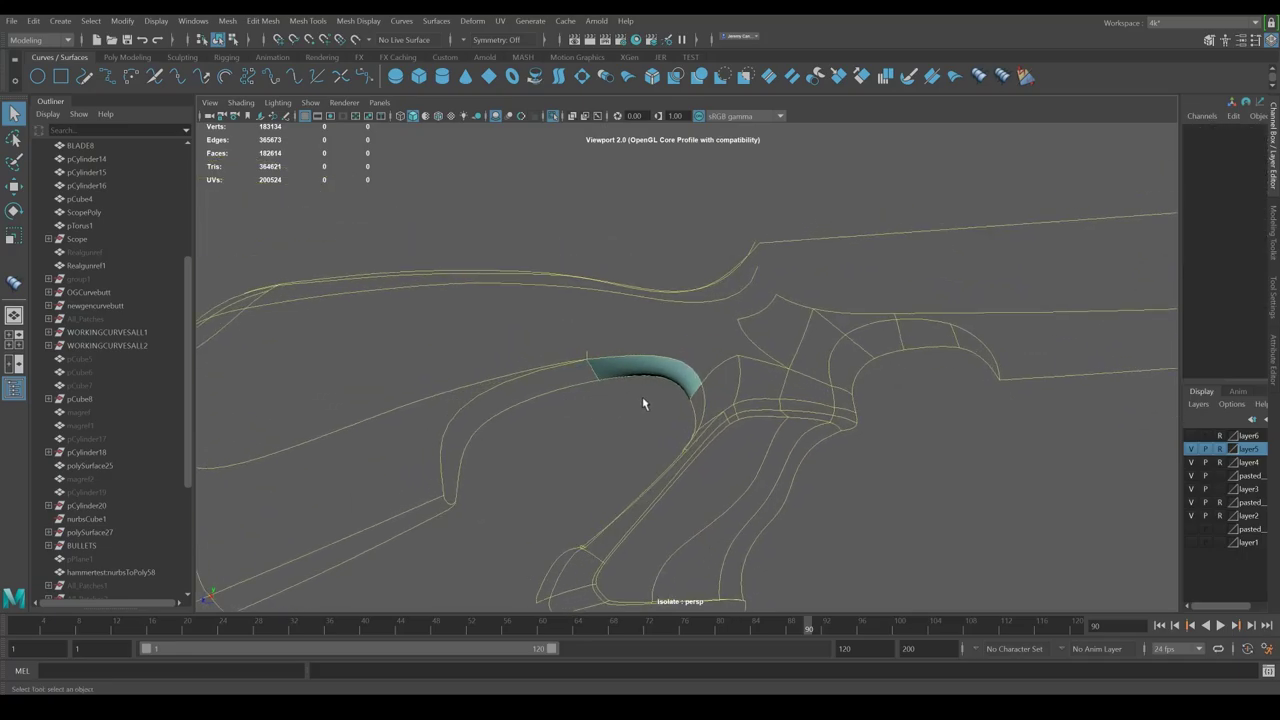
alt+drag(636, 400, 701, 402)
click(663, 371)
click(688, 397)
key(ctrl+z)
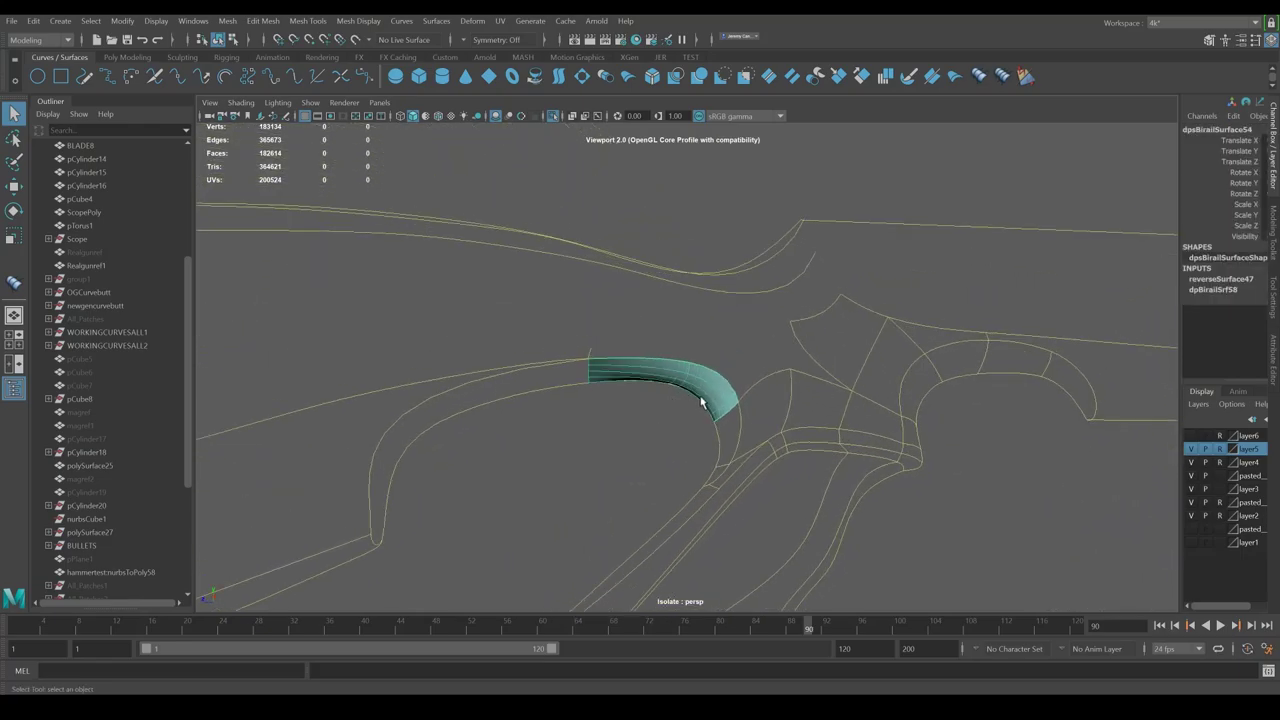
alt+drag(787, 379, 757, 443)
alt+drag(622, 380, 518, 385)
alt+drag(438, 354, 445, 341)
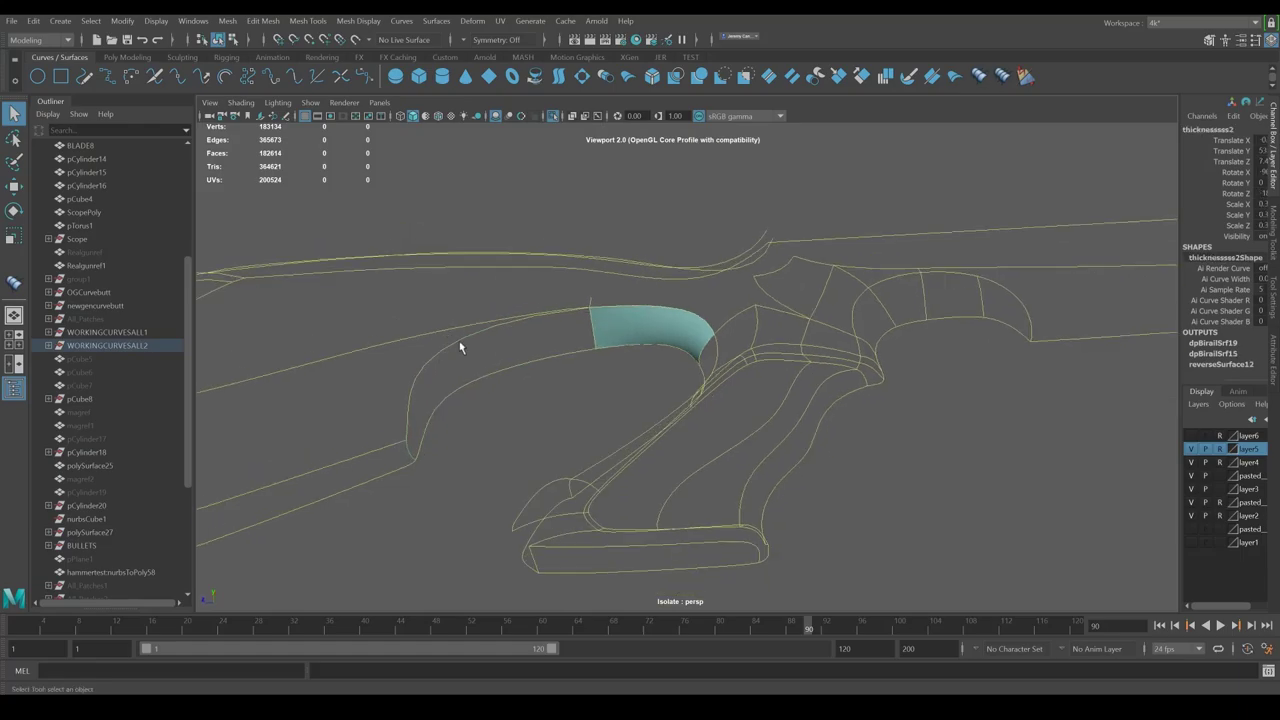
click(622, 333)
alt+drag(607, 426, 575, 450)
Step: Examine the gun body's assembled polygon patches, box-selecting the whole body to show the patch layout
alt+drag(749, 426, 791, 457)
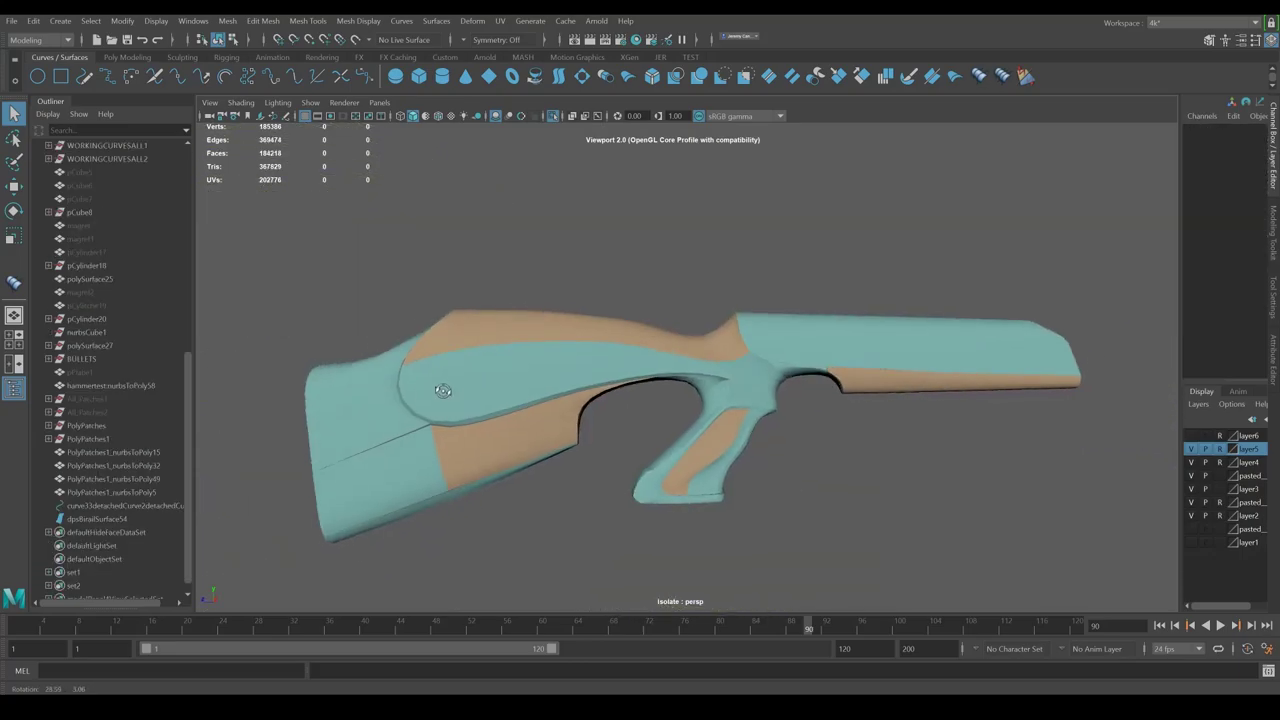
alt+drag(600, 380, 662, 388)
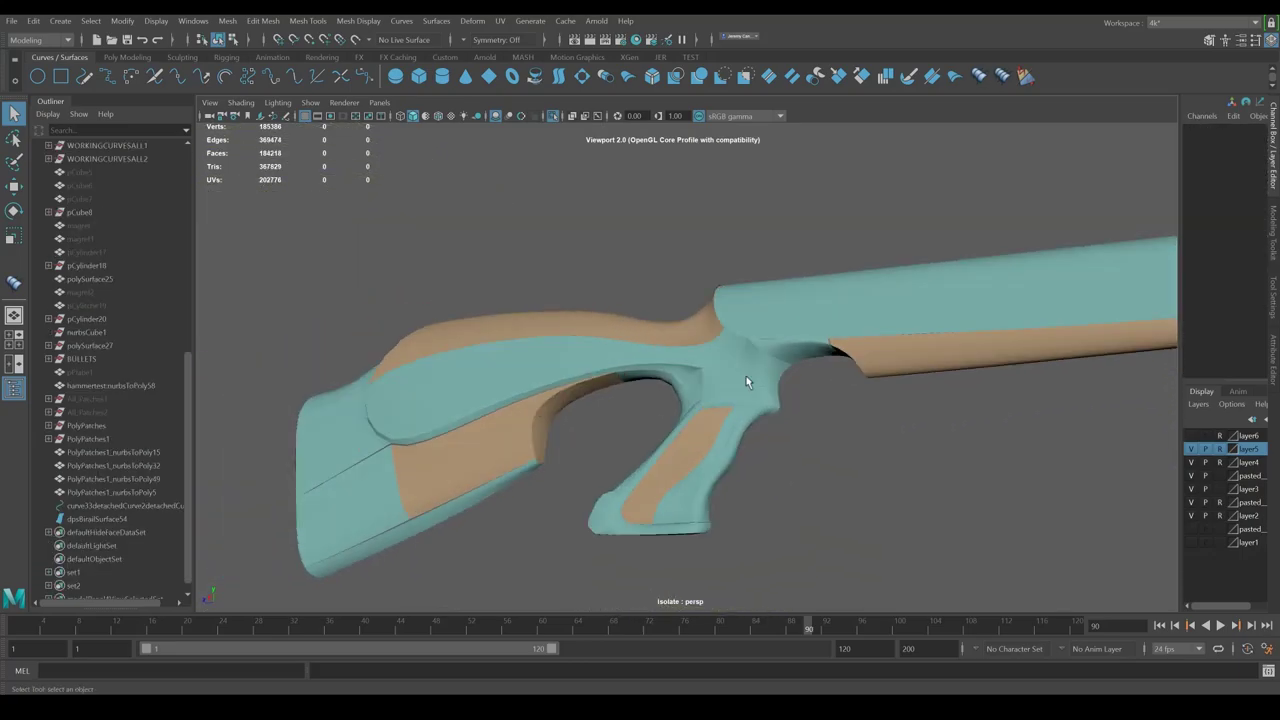
click(773, 372)
alt+drag(573, 355, 529, 352)
scroll(529, 352, down, 4)
drag(357, 251, 1113, 564)
alt+drag(868, 446, 937, 434)
Step: Inspect the wireframe of the tan patch along the stock's upper edge and the small patch beside it above the grip
click(637, 440)
click(537, 371)
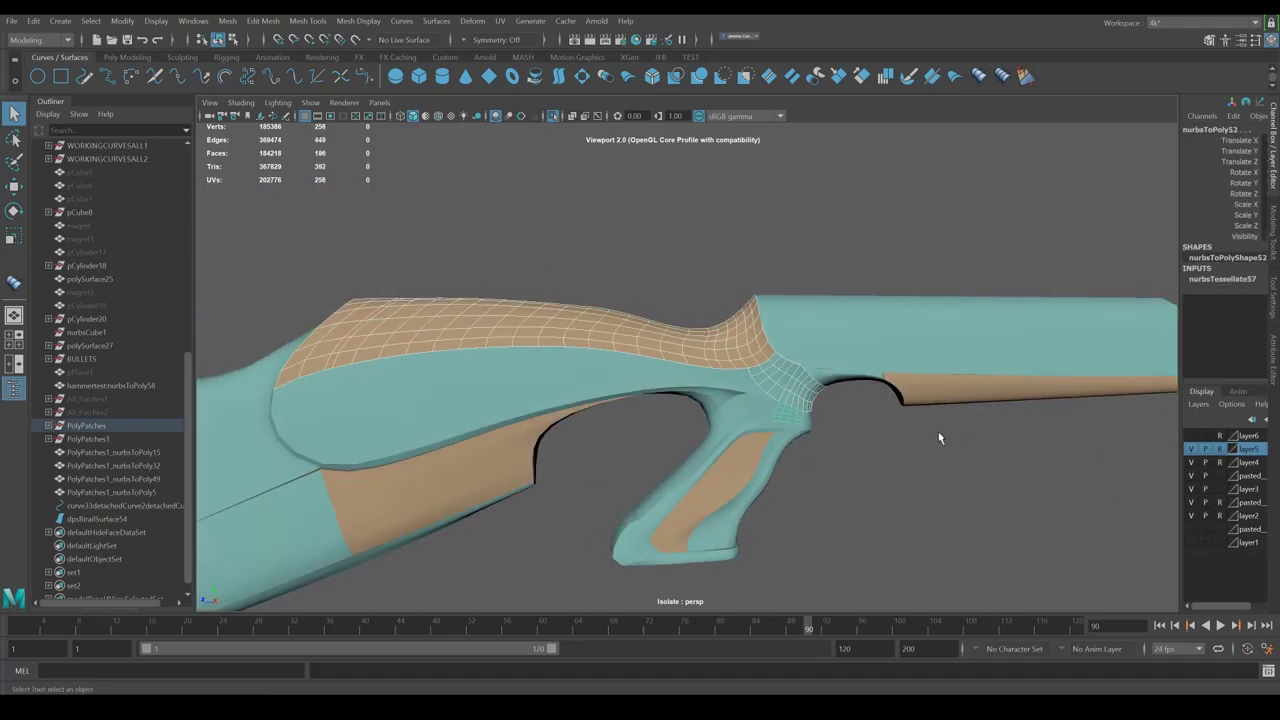
click(866, 451)
alt+drag(866, 451, 551, 383)
click(680, 289)
alt+drag(680, 289, 748, 524)
alt+drag(846, 292, 641, 394)
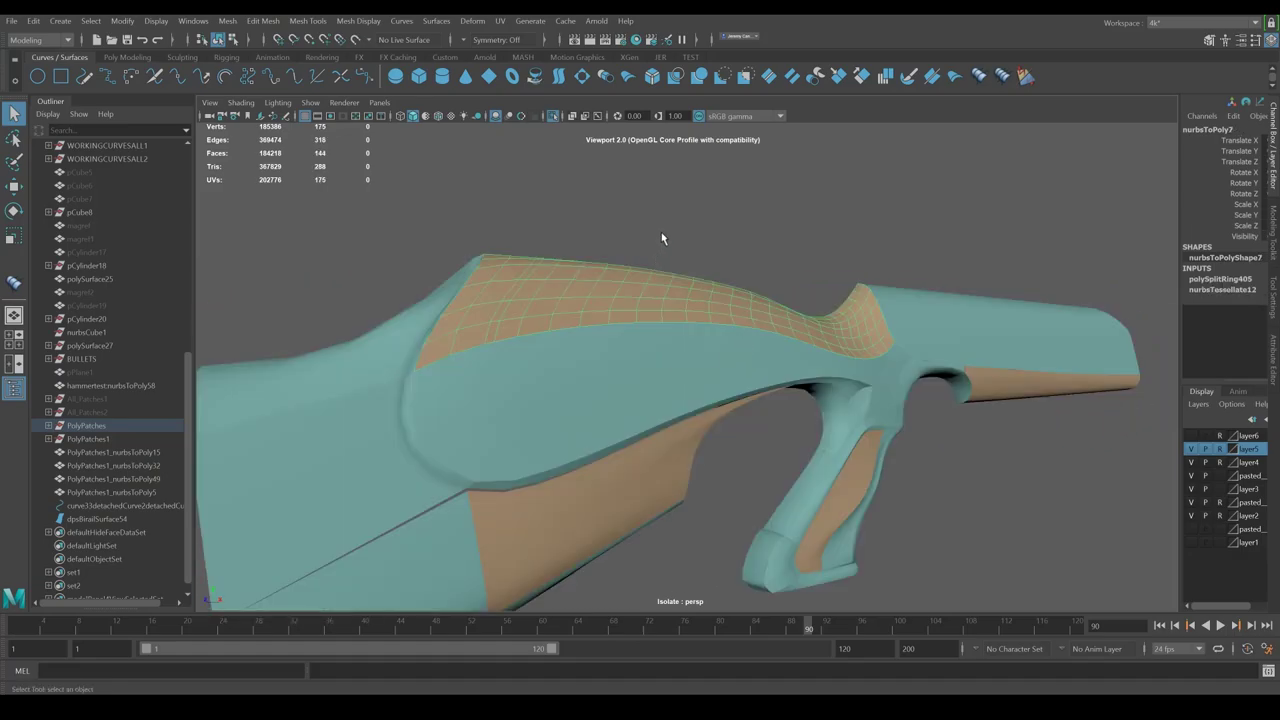
Step: Compare the mesh flow between the tan upper stock patch and the teal side patch by selecting both
click(658, 235)
click(558, 299)
shift+click(563, 347)
alt+drag(626, 393, 574, 295)
click(532, 294)
alt+drag(585, 248, 638, 326)
click(546, 309)
shift+click(515, 392)
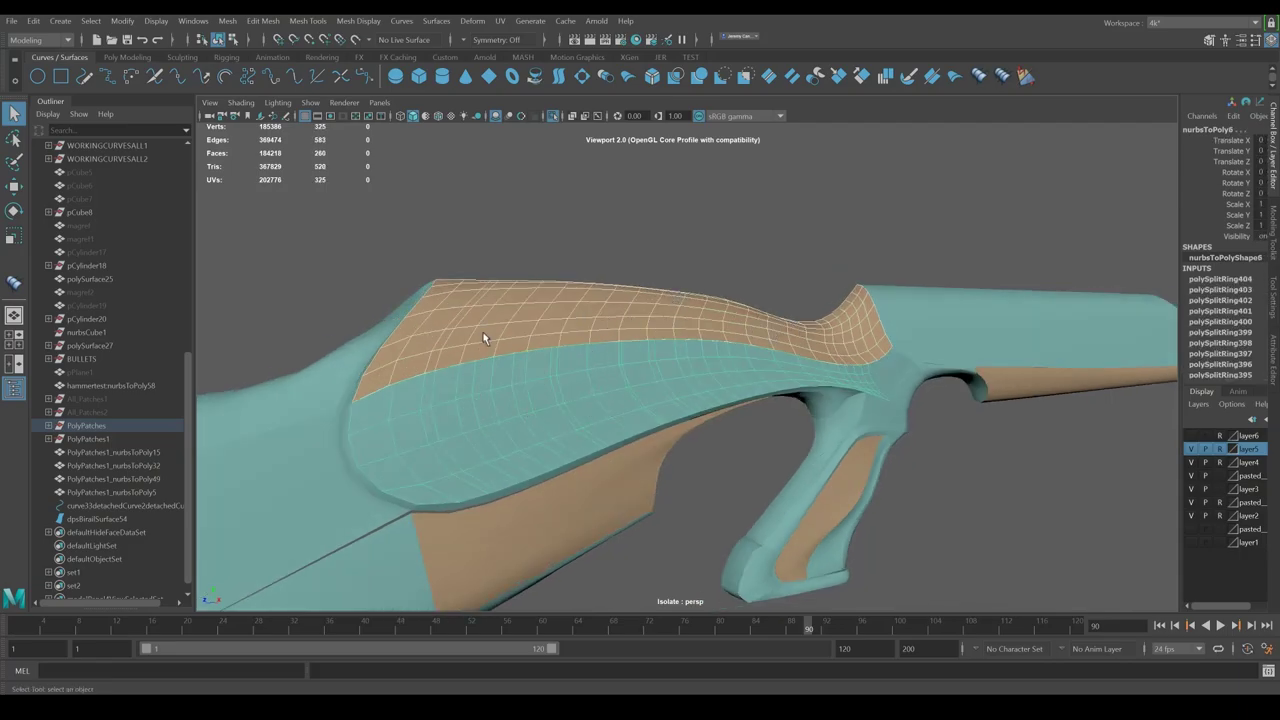
Step: Inspect the tan lower stock patch together with its narrow bordering strips, and the patches towards the butt
mouse_move(521, 384)
alt+mouse_down()
mouse_move(477, 390)
mouse_move(609, 420)
mouse_move(604, 358)
mouse_move(608, 376)
mouse_move(543, 387)
alt+mouse_up()
click(580, 383)
click(544, 360)
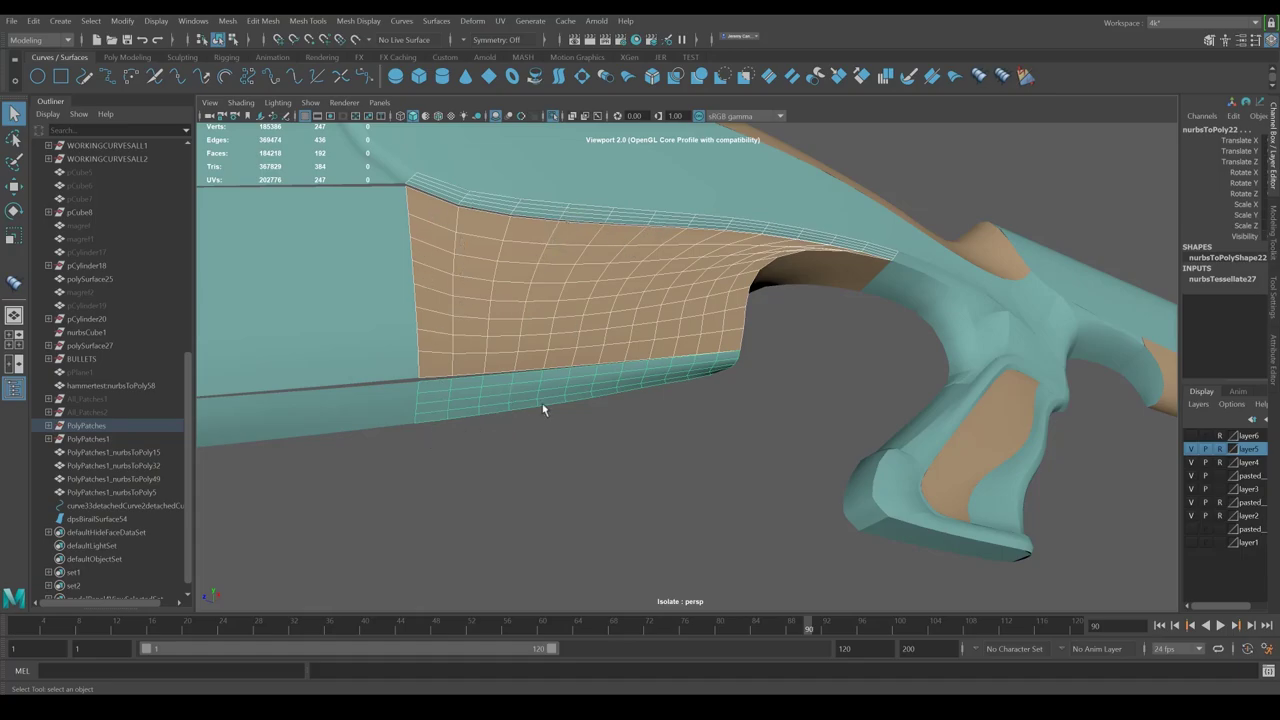
alt+drag(808, 256, 643, 404)
click(605, 401)
shift+click(535, 514)
Step: Examine how the upper and lower butt patches meet at the rear end of the stock
scroll(590, 430, down, 5)
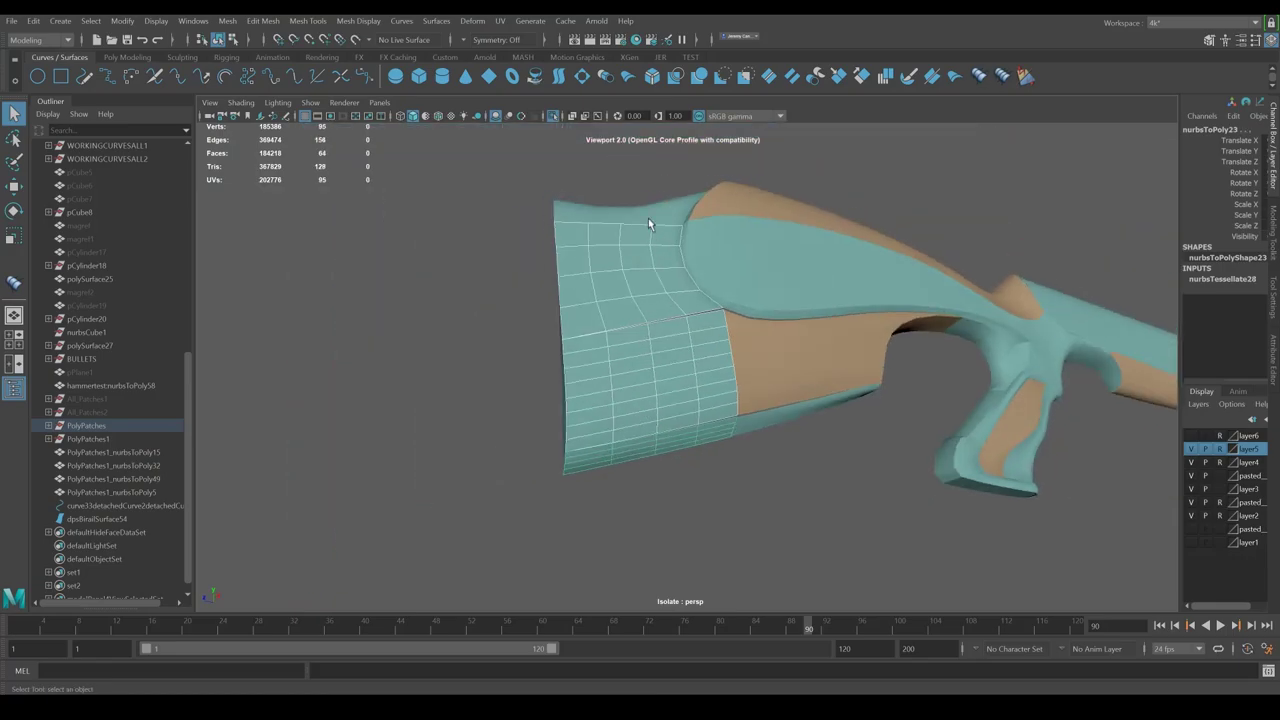
alt+drag(687, 350, 667, 291)
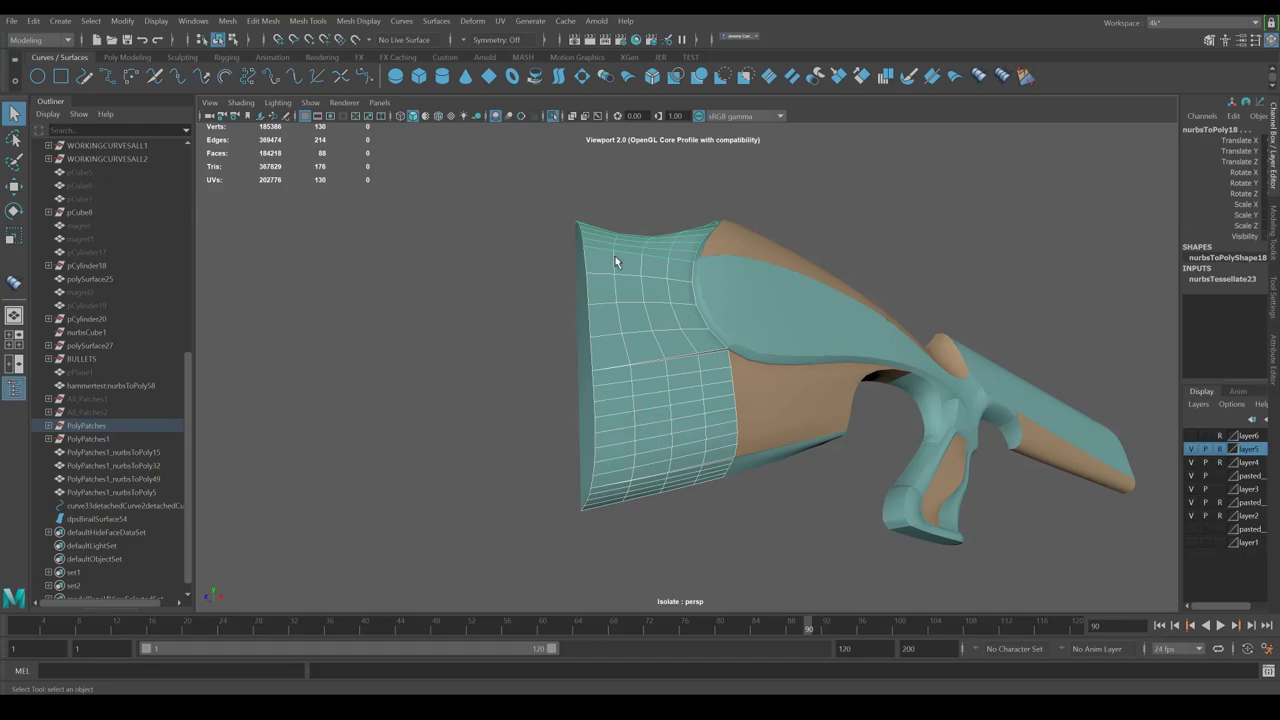
alt+drag(711, 437, 707, 386)
click(669, 451)
click(707, 386)
click(712, 388)
Step: Inspect the long fore-end patch's mesh, switching between component and object selection
alt+drag(783, 419, 724, 410)
key(F8)
click(805, 372)
alt+drag(827, 407, 763, 457)
key(F8)
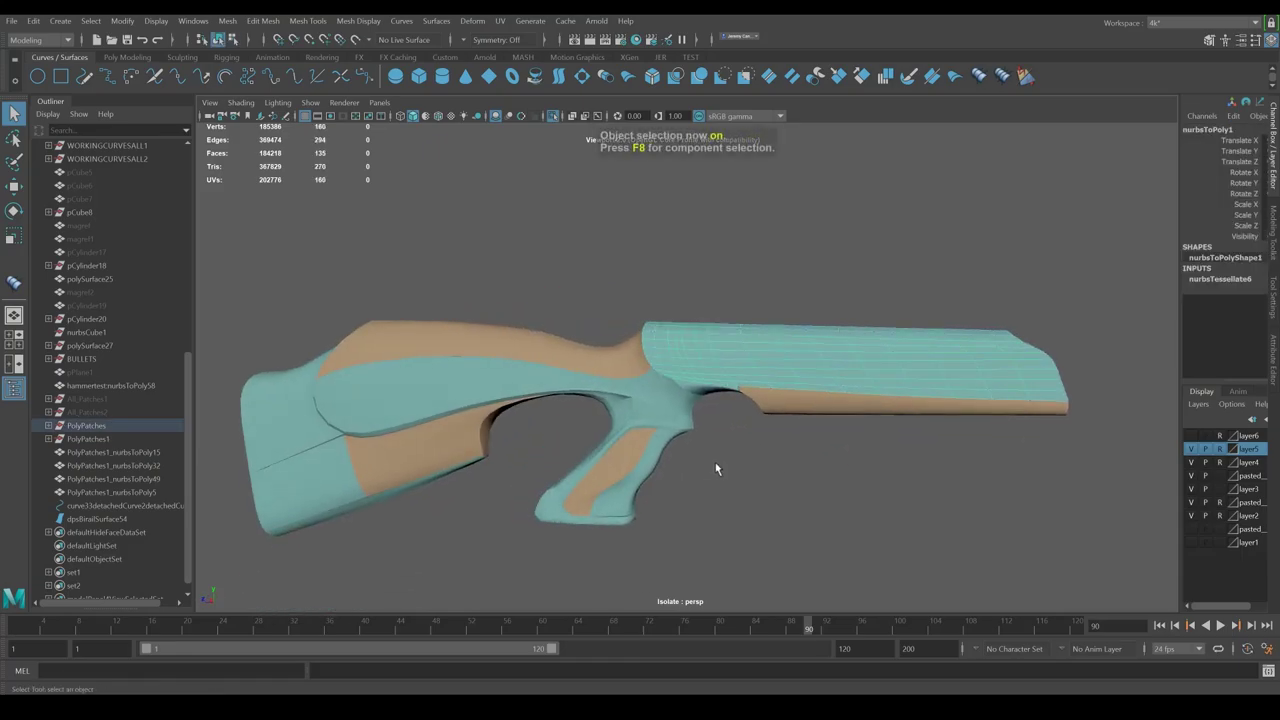
Step: Deselect the fore-end patch, and examine the serrated knife blade's wireframe from several angles
click(716, 468)
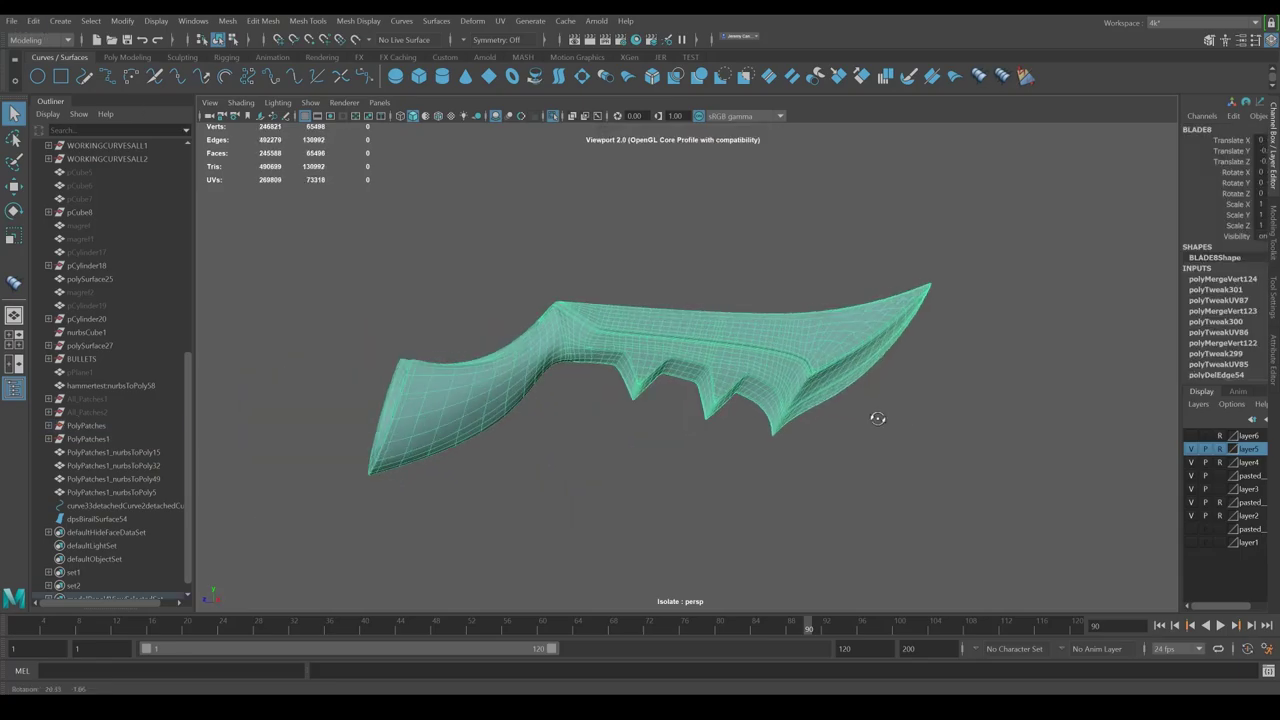
alt+drag(877, 417, 922, 427)
alt+drag(749, 384, 740, 571)
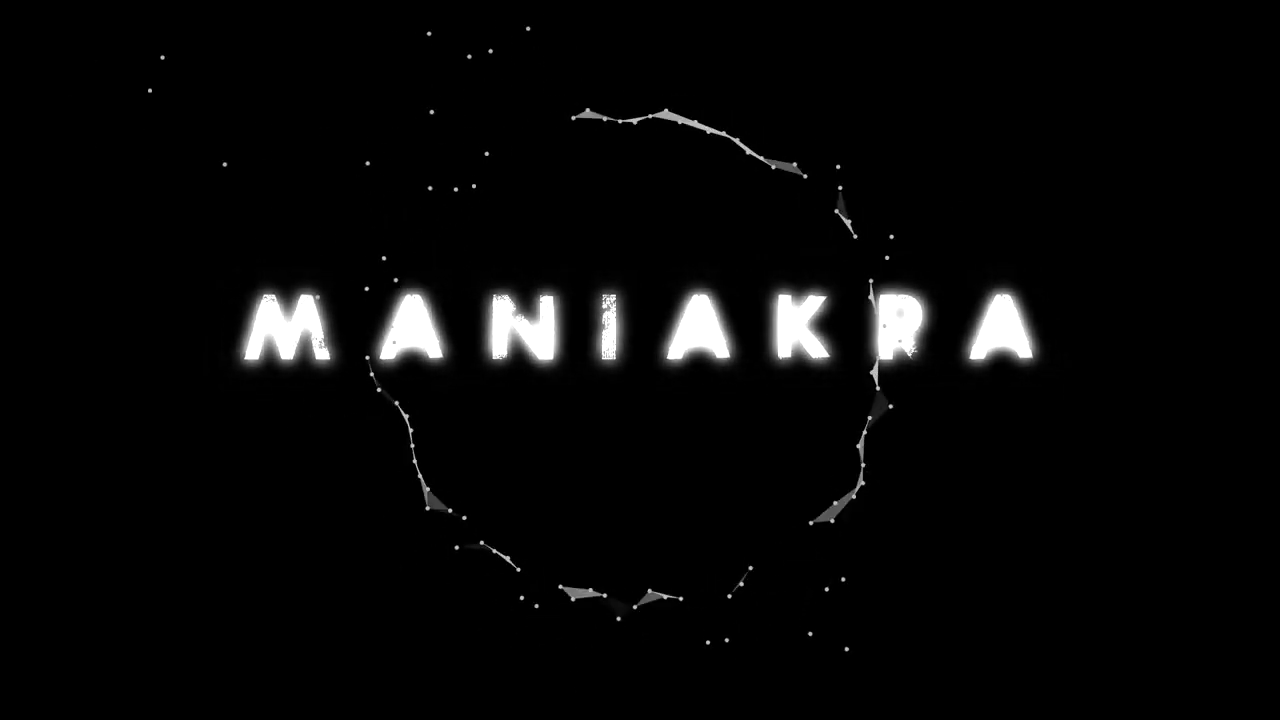